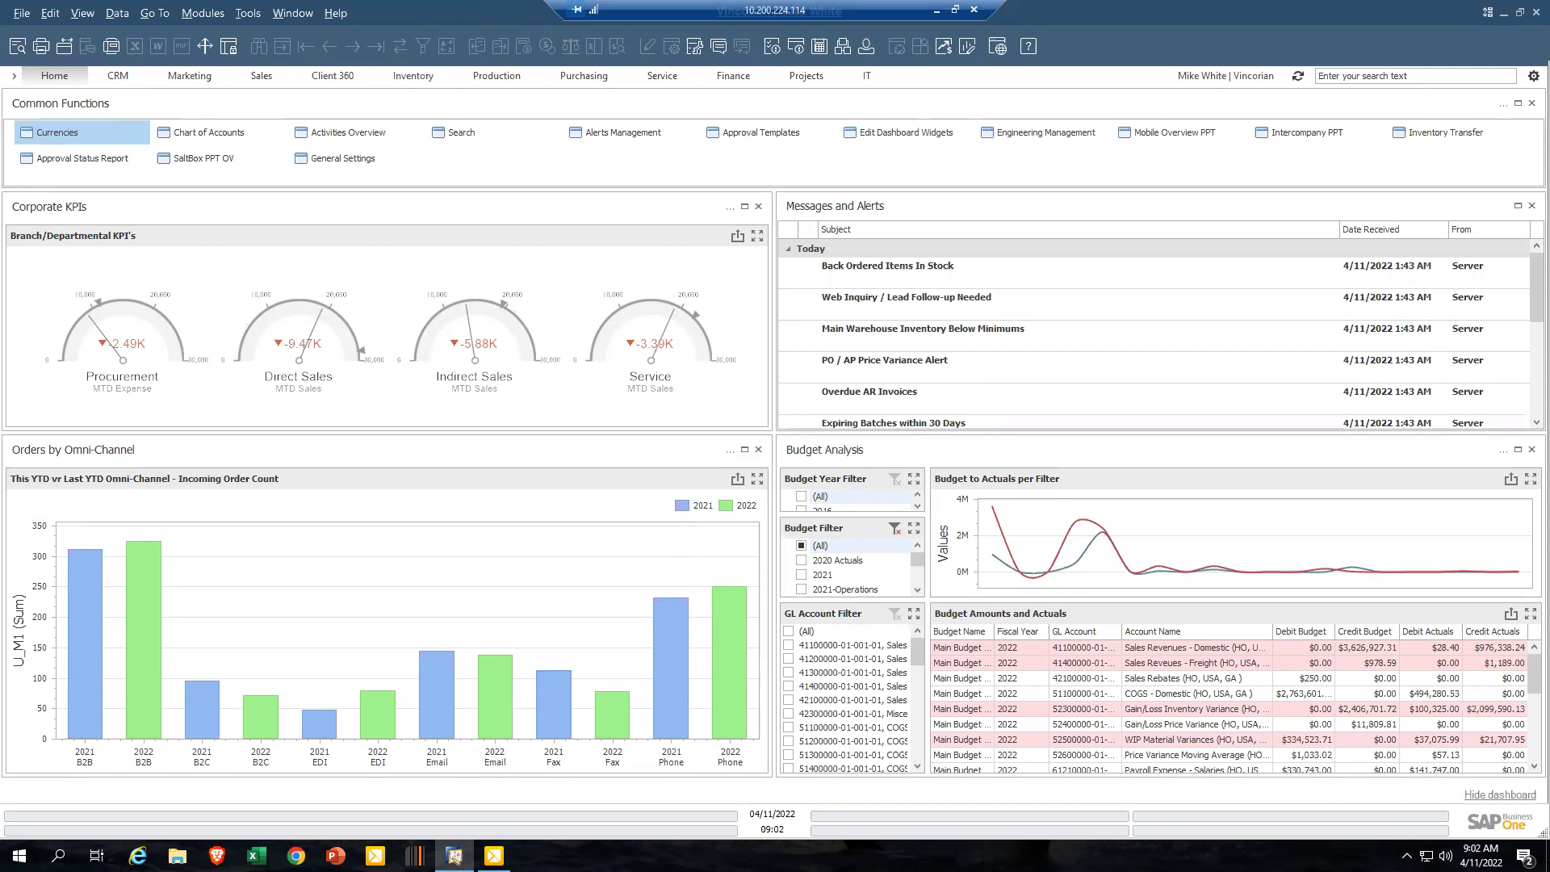
- Open the B1 Dashboard general configuration from the B1 Usability Package add-on under Administration
{"action": "left_click", "coordinate": [12, 81]}
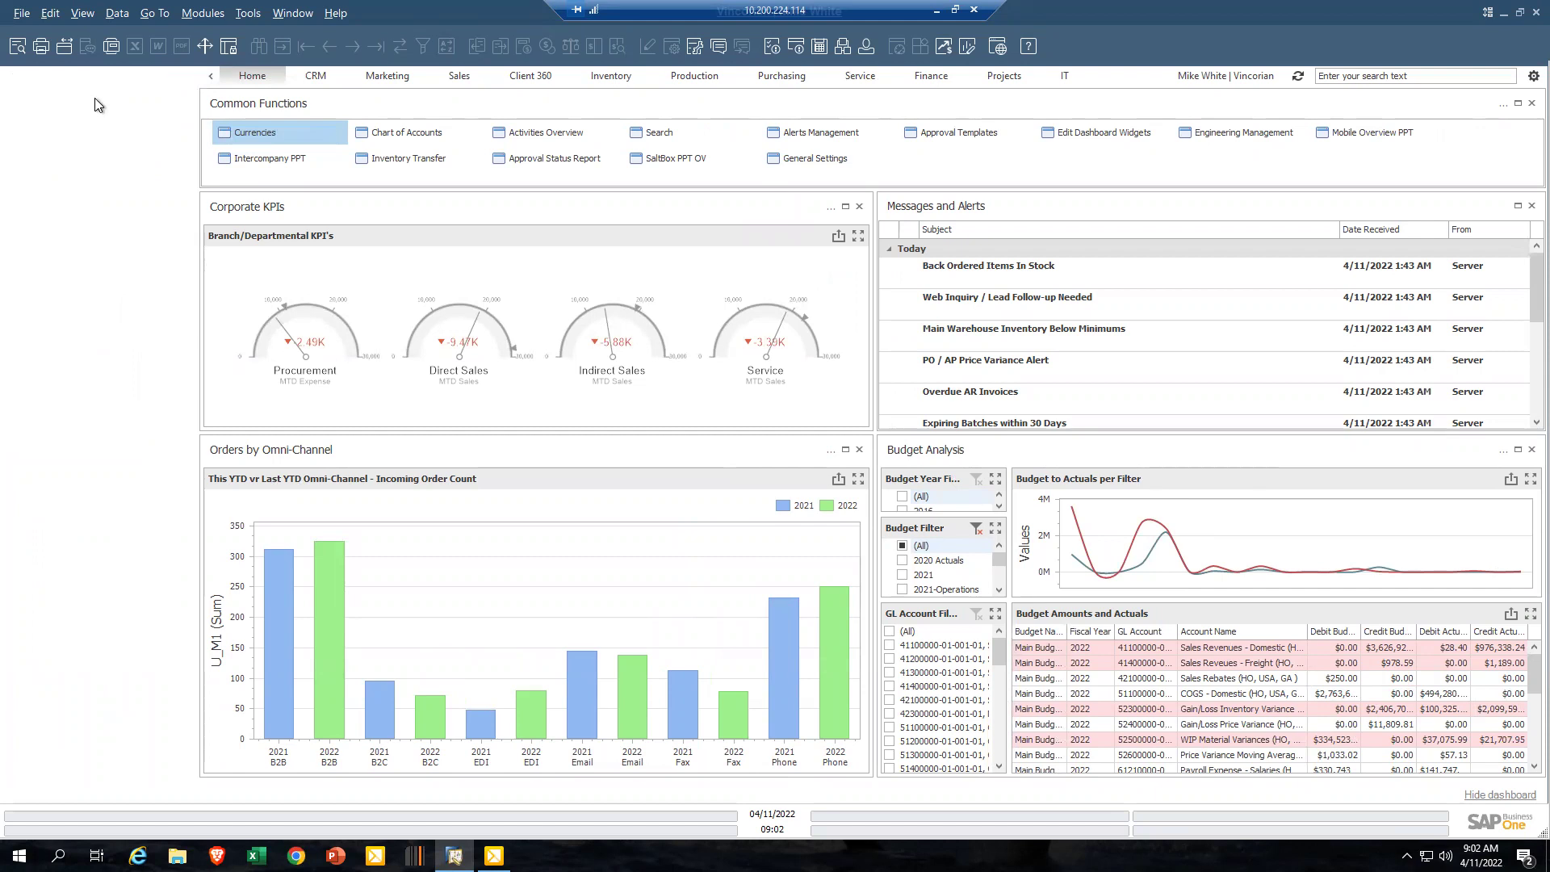
{"action": "left_click", "coordinate": [211, 75]}
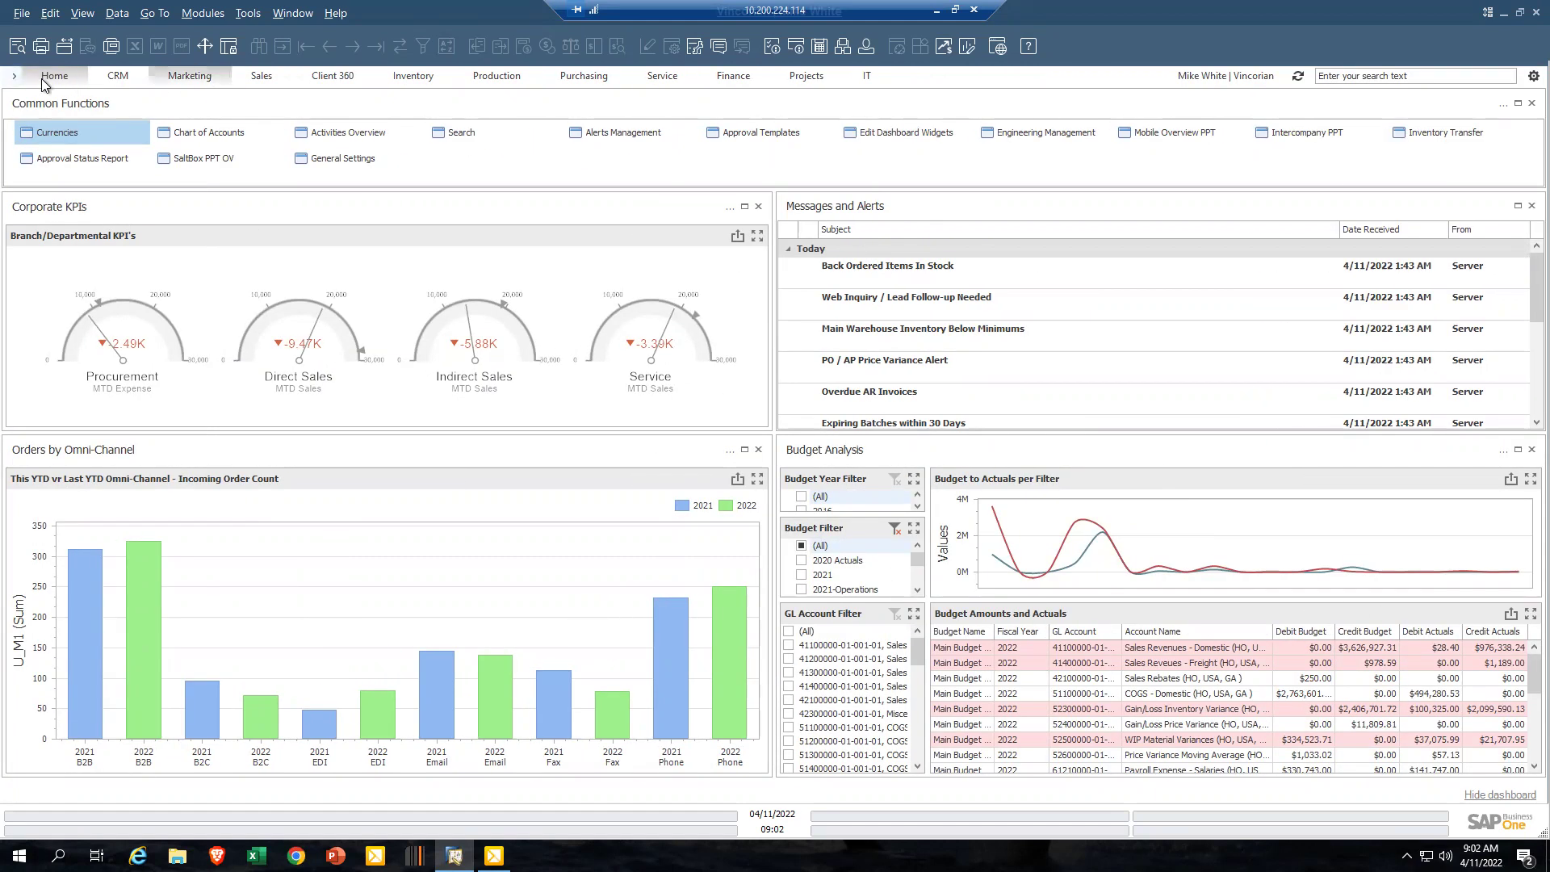
{"action": "left_click", "coordinate": [14, 76]}
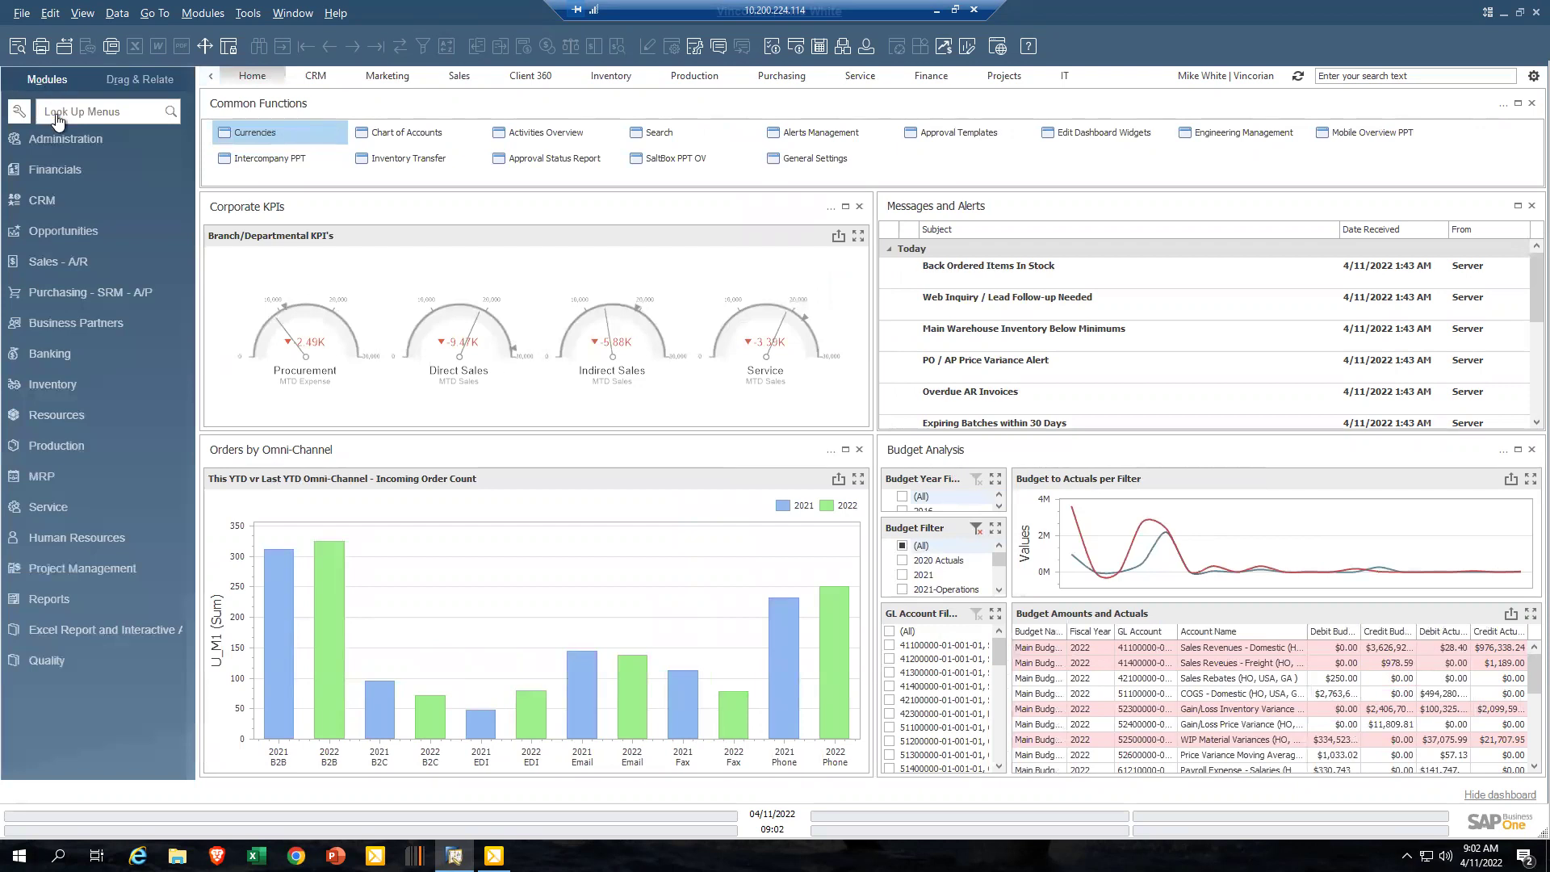
{"action": "left_click", "coordinate": [65, 141]}
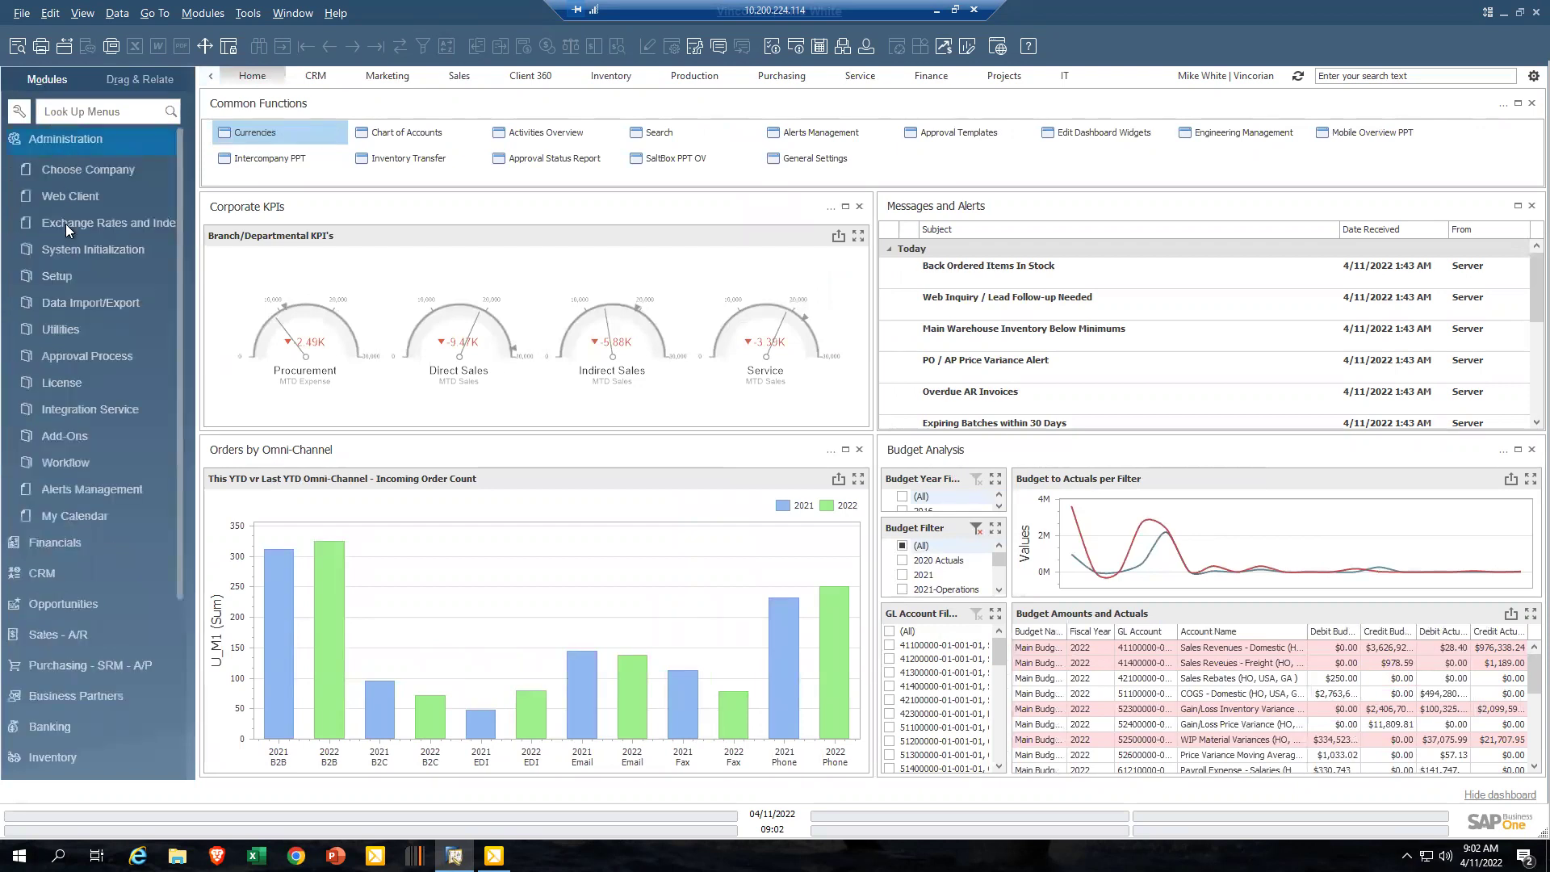
{"action": "left_click", "coordinate": [70, 436]}
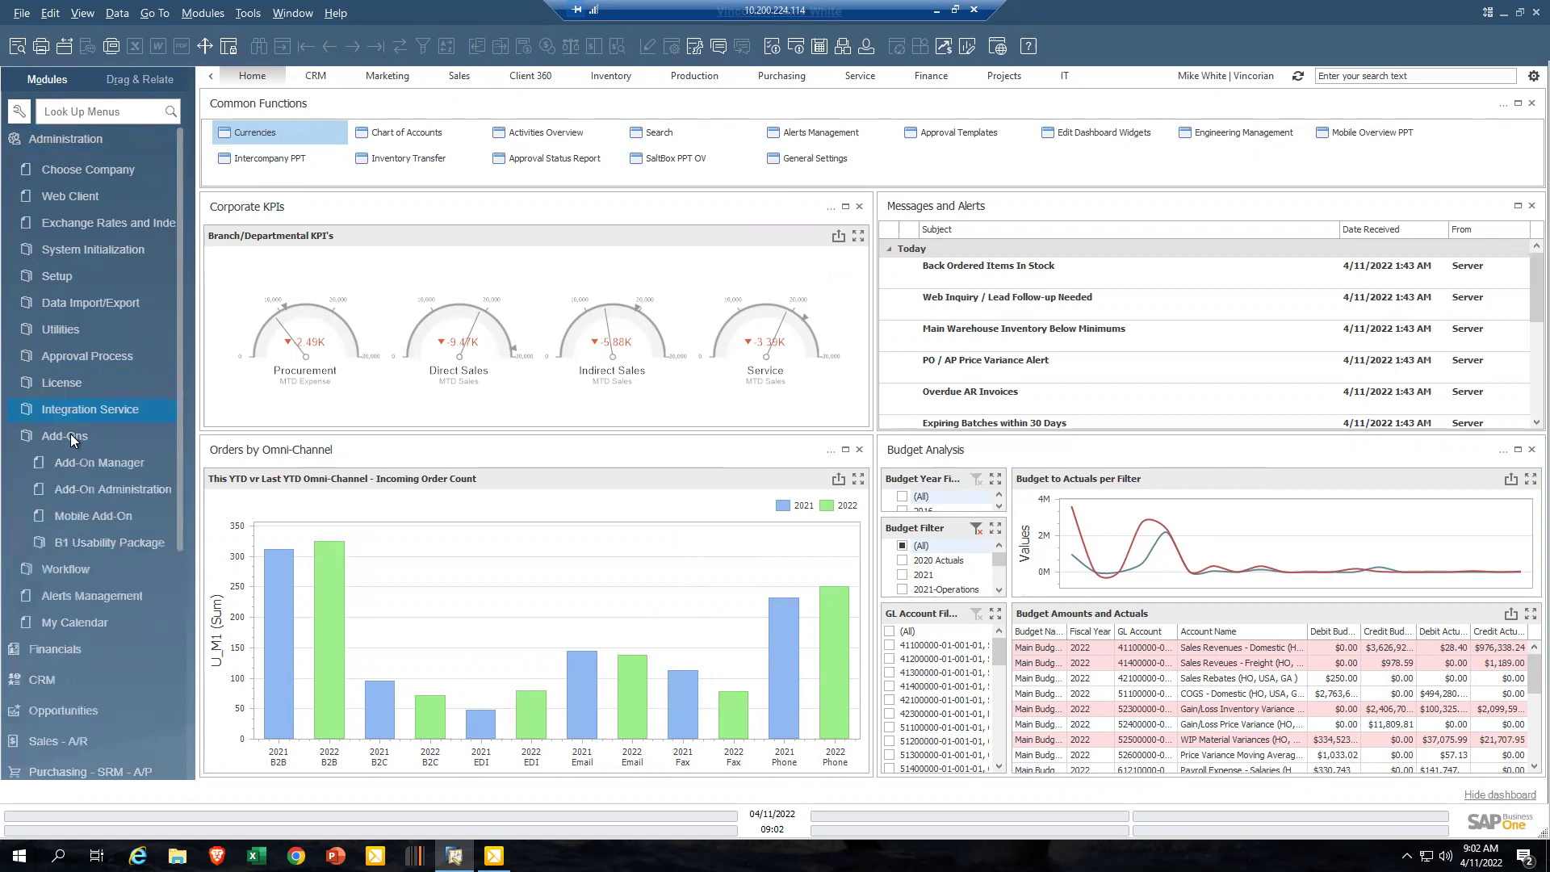
{"action": "left_click", "coordinate": [94, 541]}
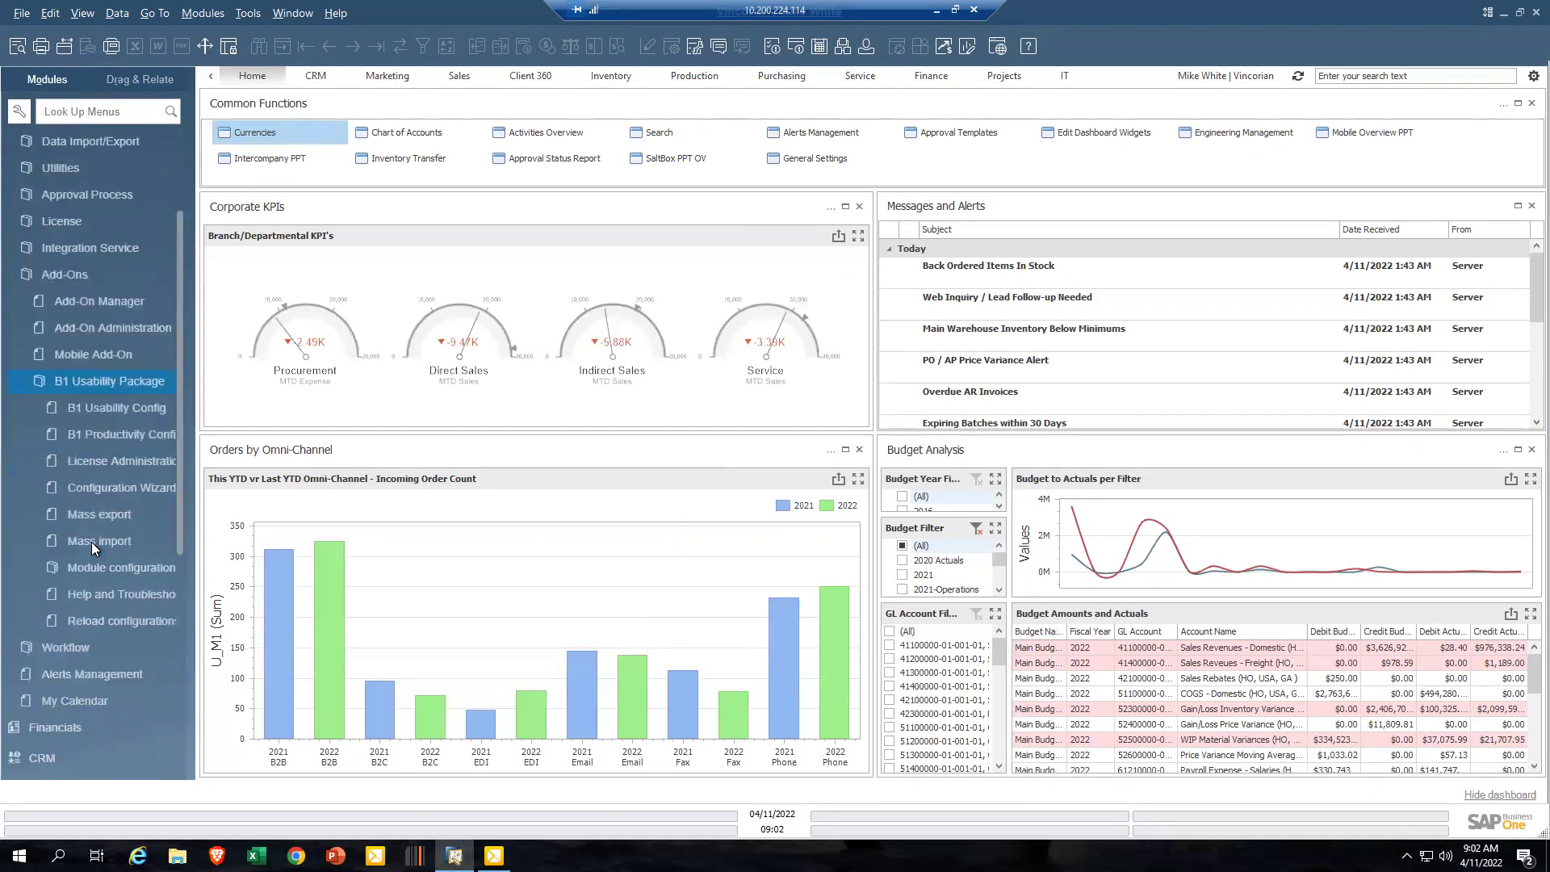
{"action": "left_click", "coordinate": [85, 565]}
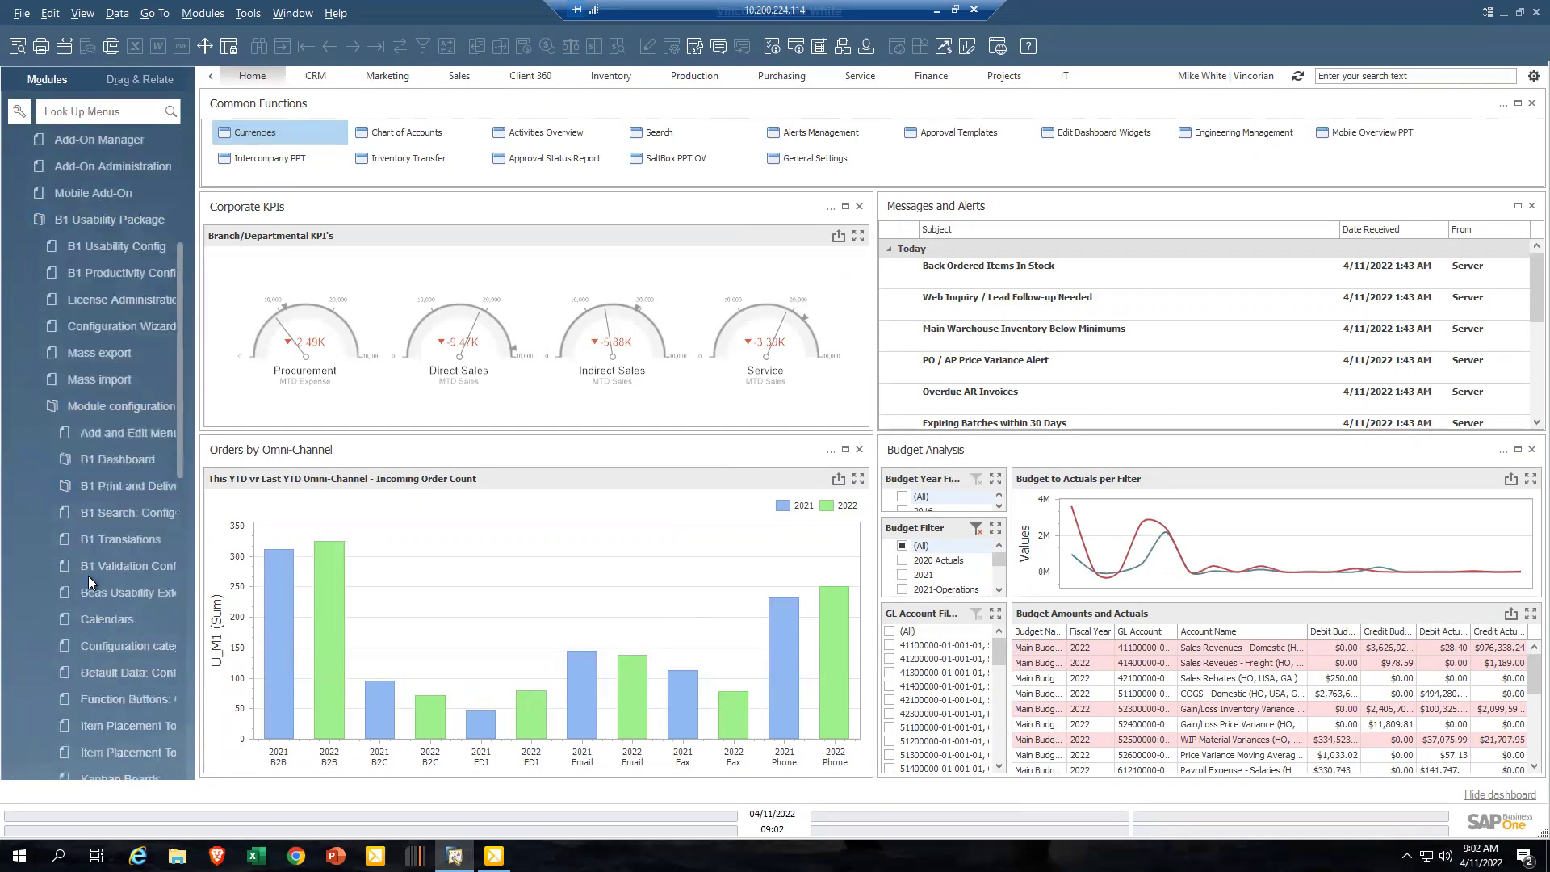
{"action": "left_click", "coordinate": [104, 458]}
{"action": "left_click", "coordinate": [131, 541]}
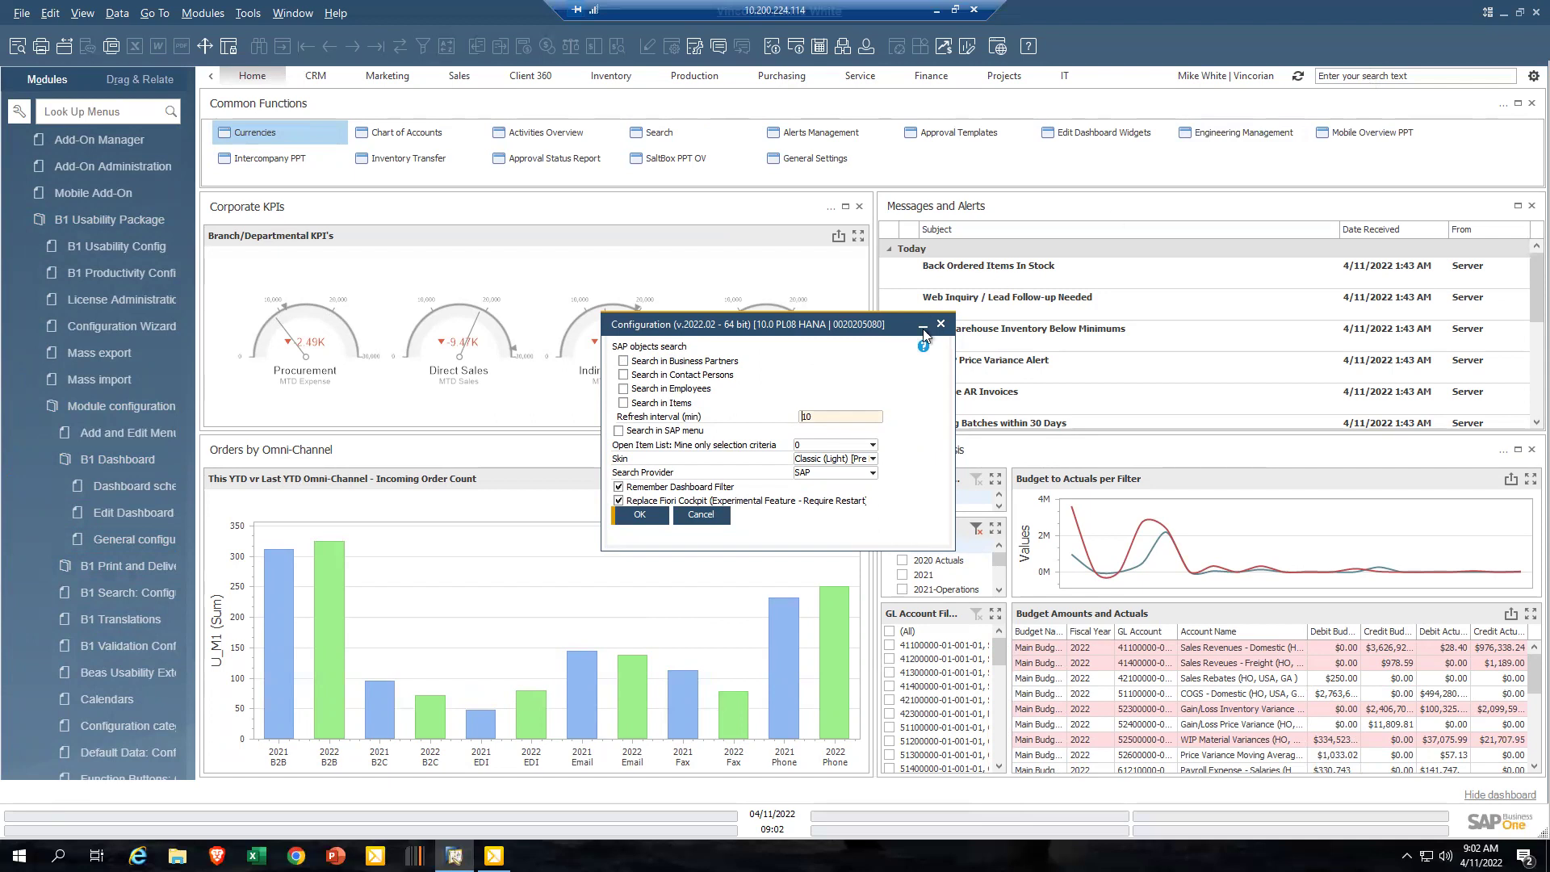
- Enable searching in business partners, contact persons, employees, items and the SAP menu, and save the dashboard configuration
{"action": "left_click", "coordinate": [623, 362]}
{"action": "left_click", "coordinate": [633, 379]}
{"action": "left_click", "coordinate": [625, 390]}
{"action": "left_click", "coordinate": [624, 403]}
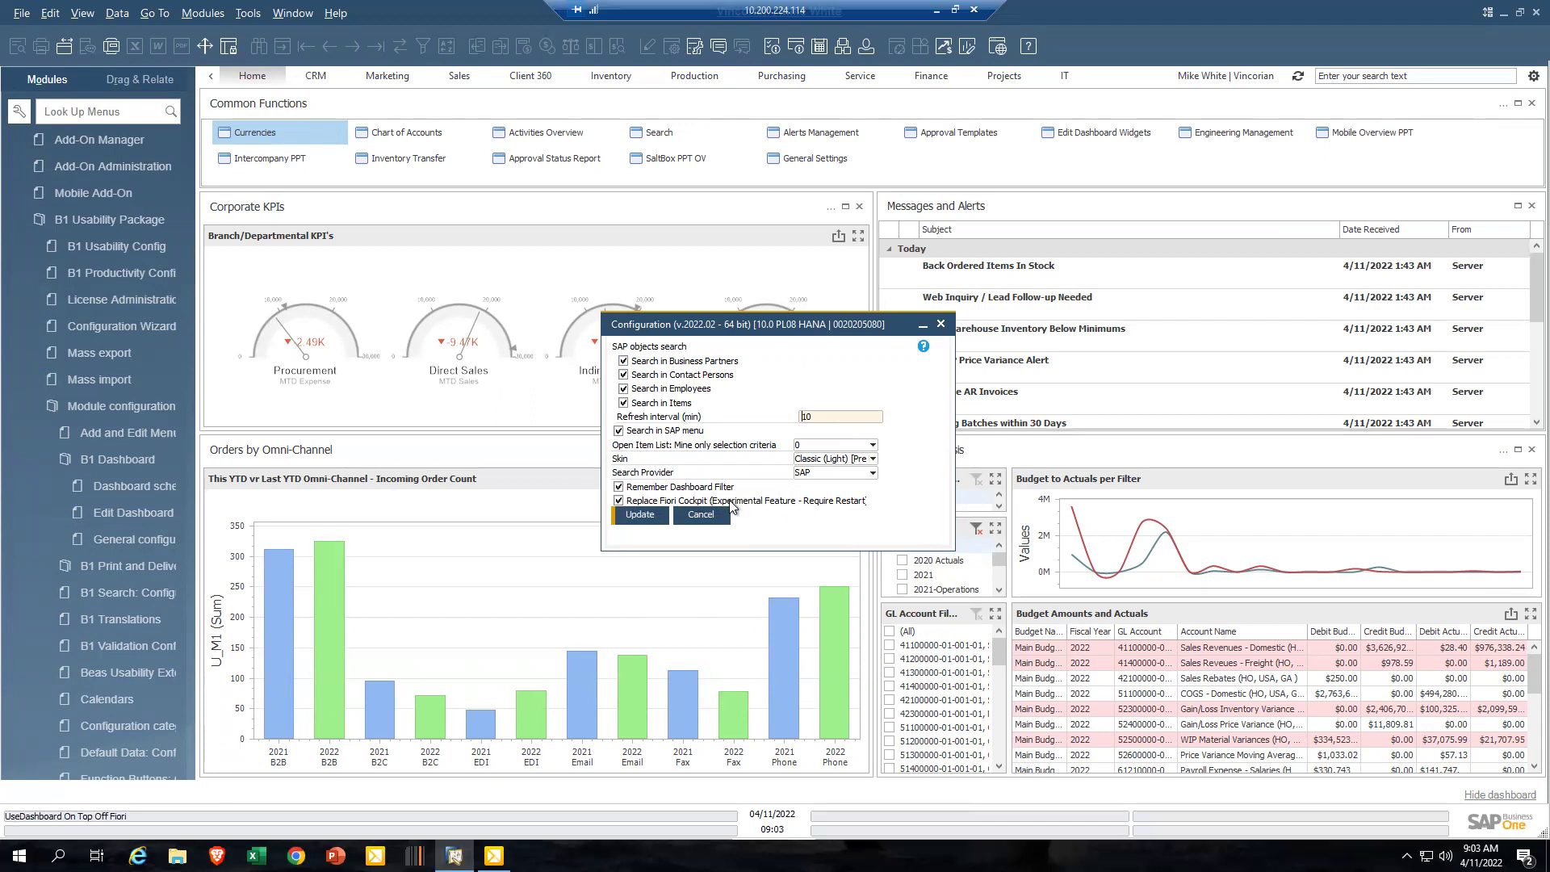
{"action": "left_click", "coordinate": [639, 515]}
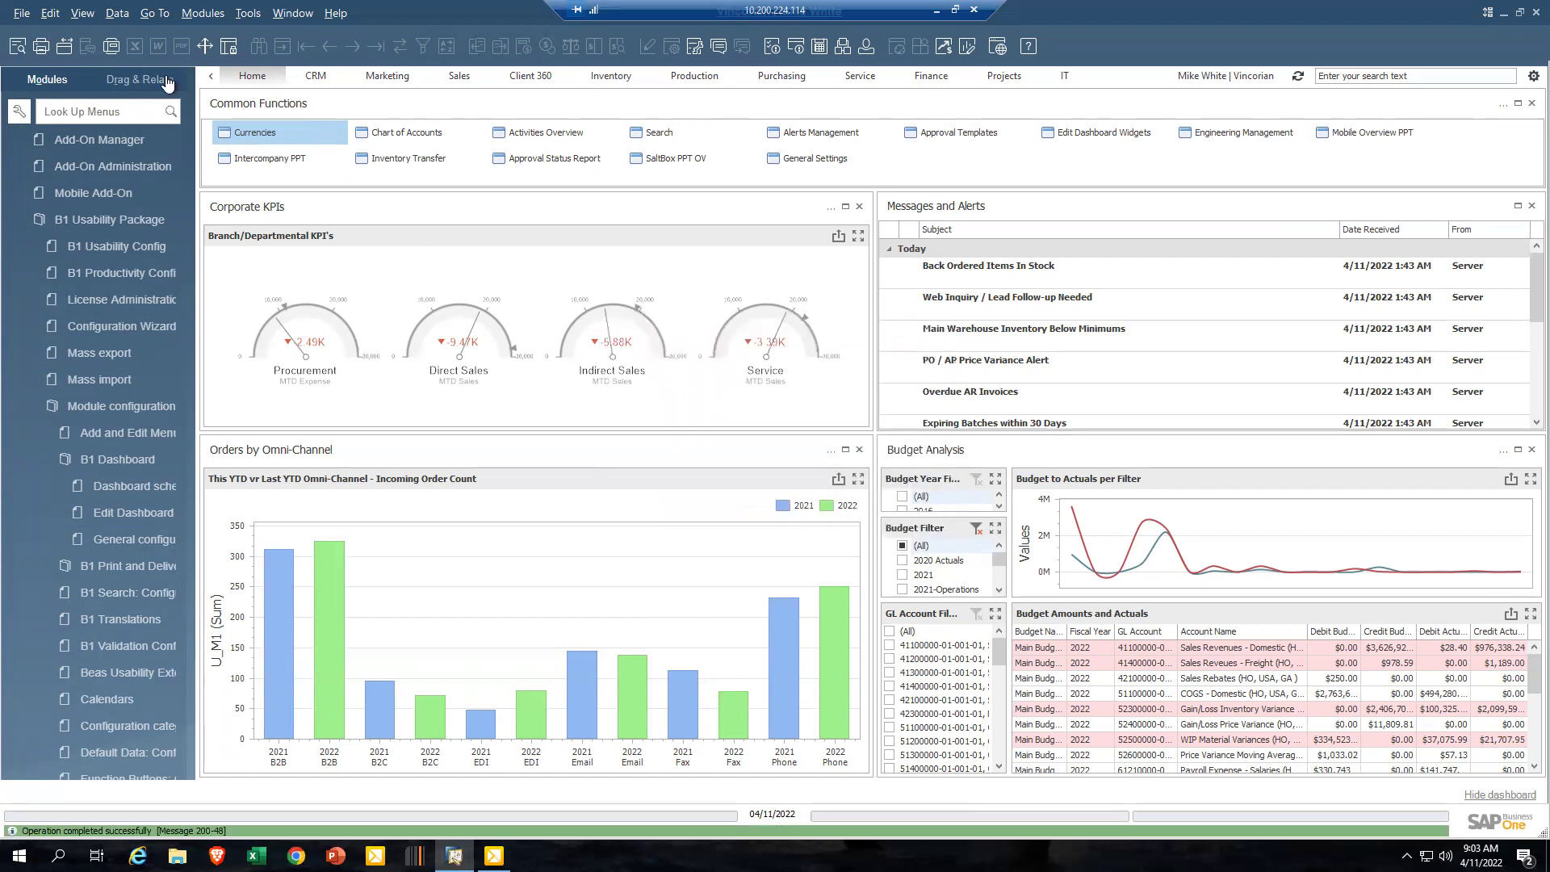
- Collapse the Administration branch so the modules list shows only its main entries
{"action": "left_click", "coordinate": [211, 77]}
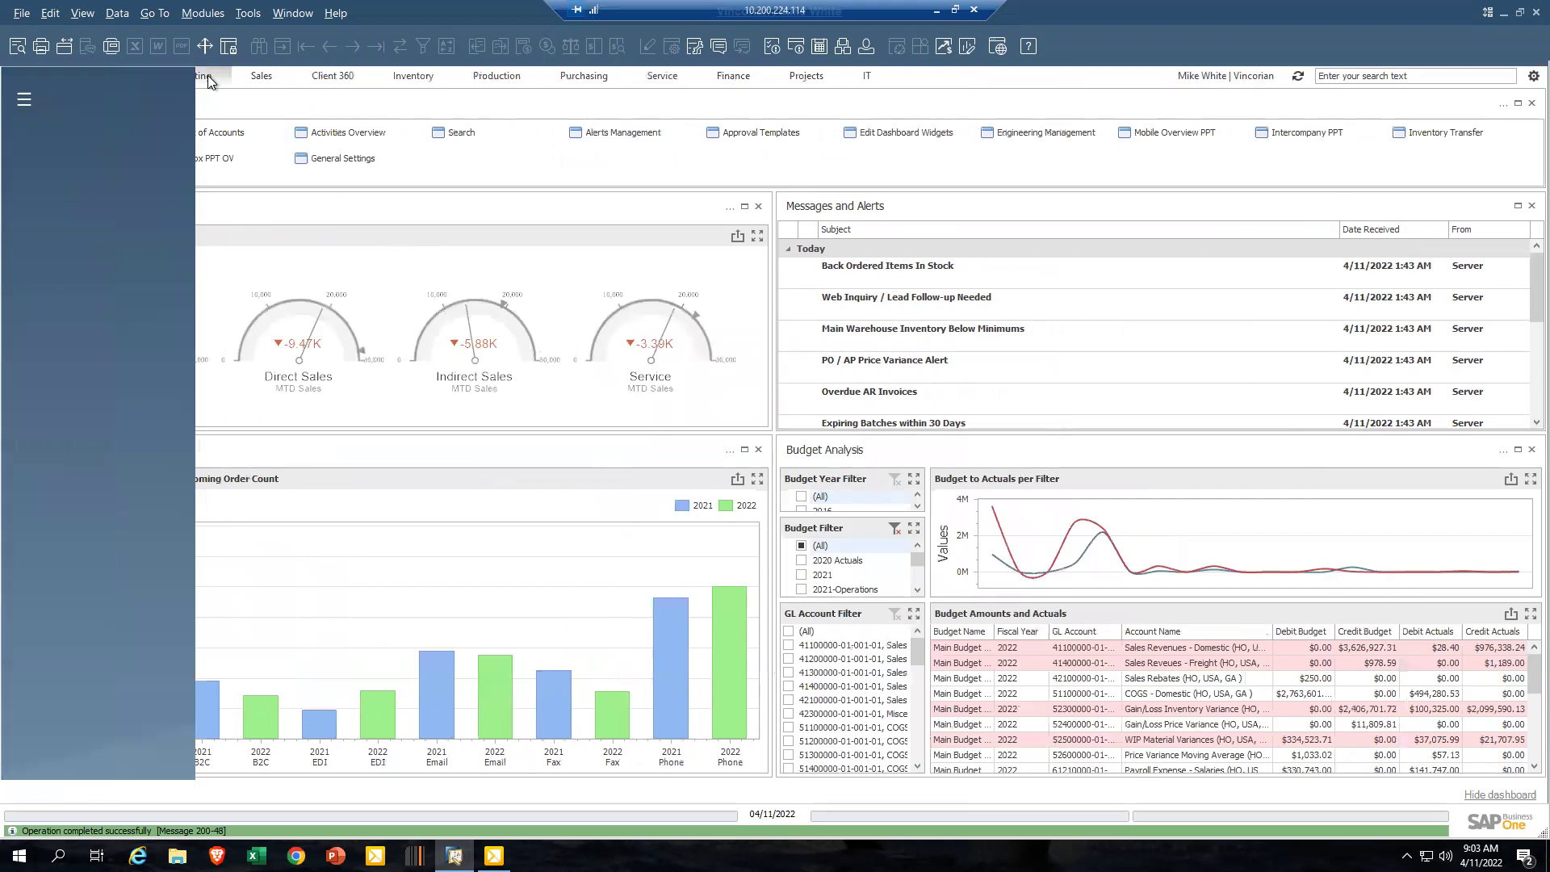
{"action": "left_click", "coordinate": [13, 78]}
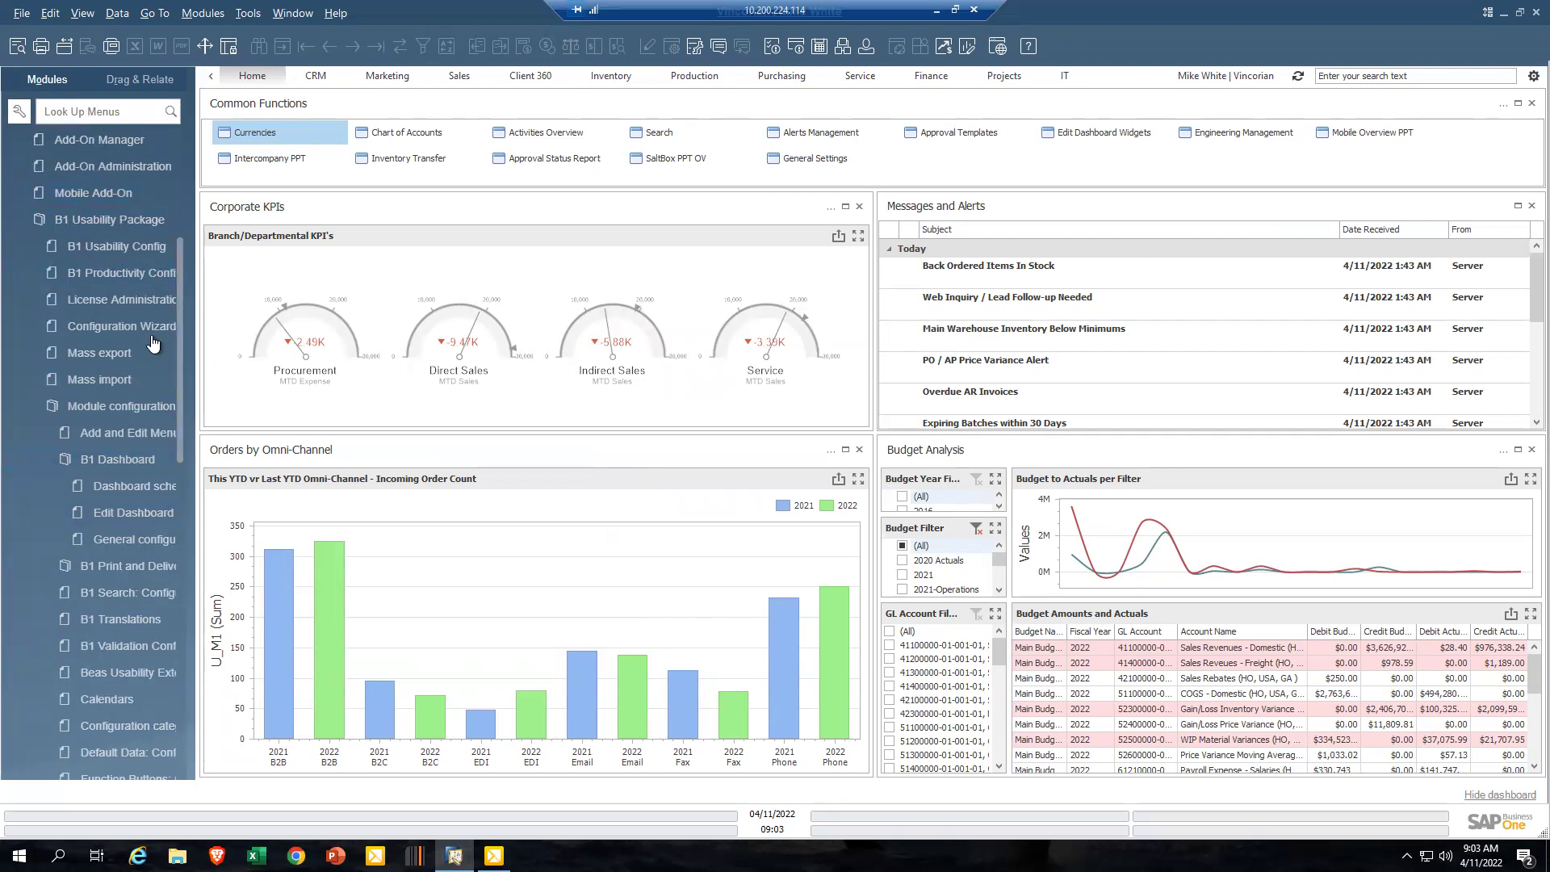
{"action": "scroll", "coordinate": [178, 379], "scroll_direction": "up", "scroll_amount": 4}
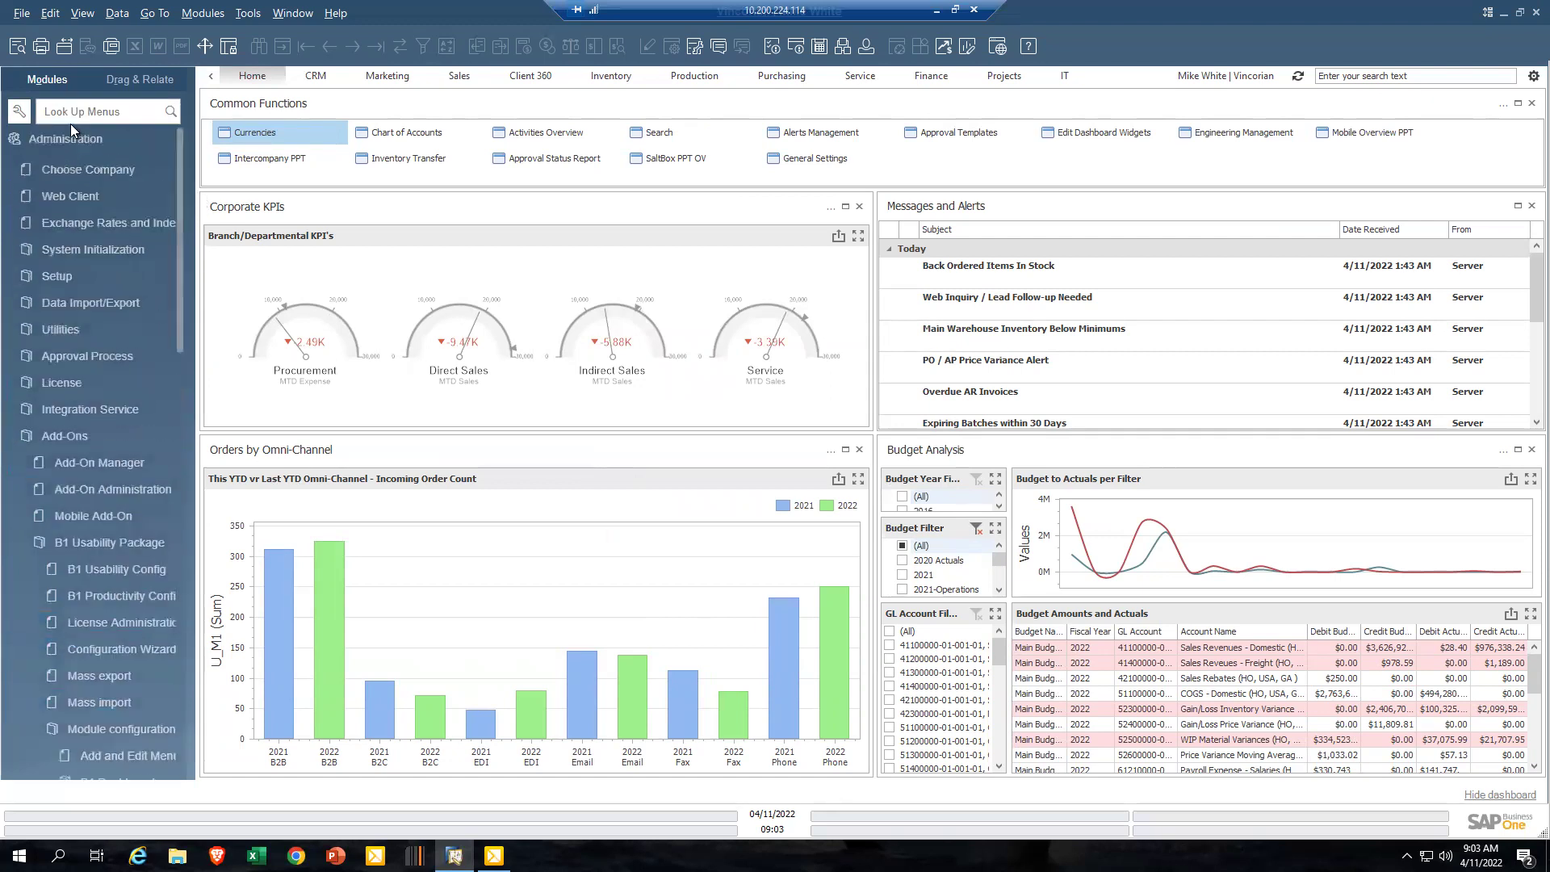
{"action": "left_click", "coordinate": [58, 144]}
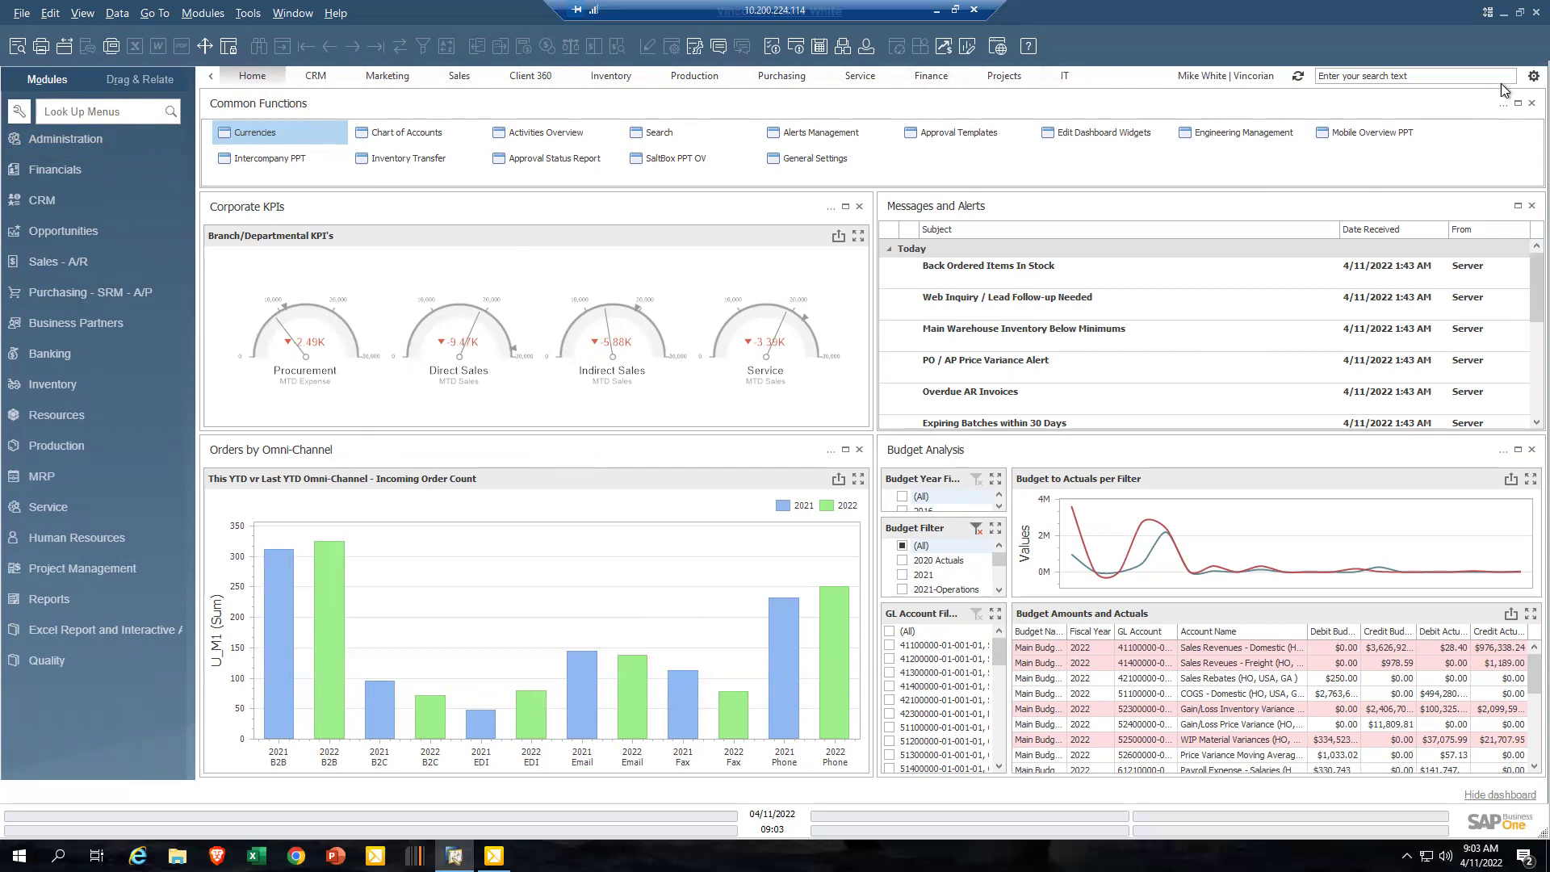
- Open the list of dashboard widgets for editing and look through all available widgets
{"action": "left_click", "coordinate": [1533, 76]}
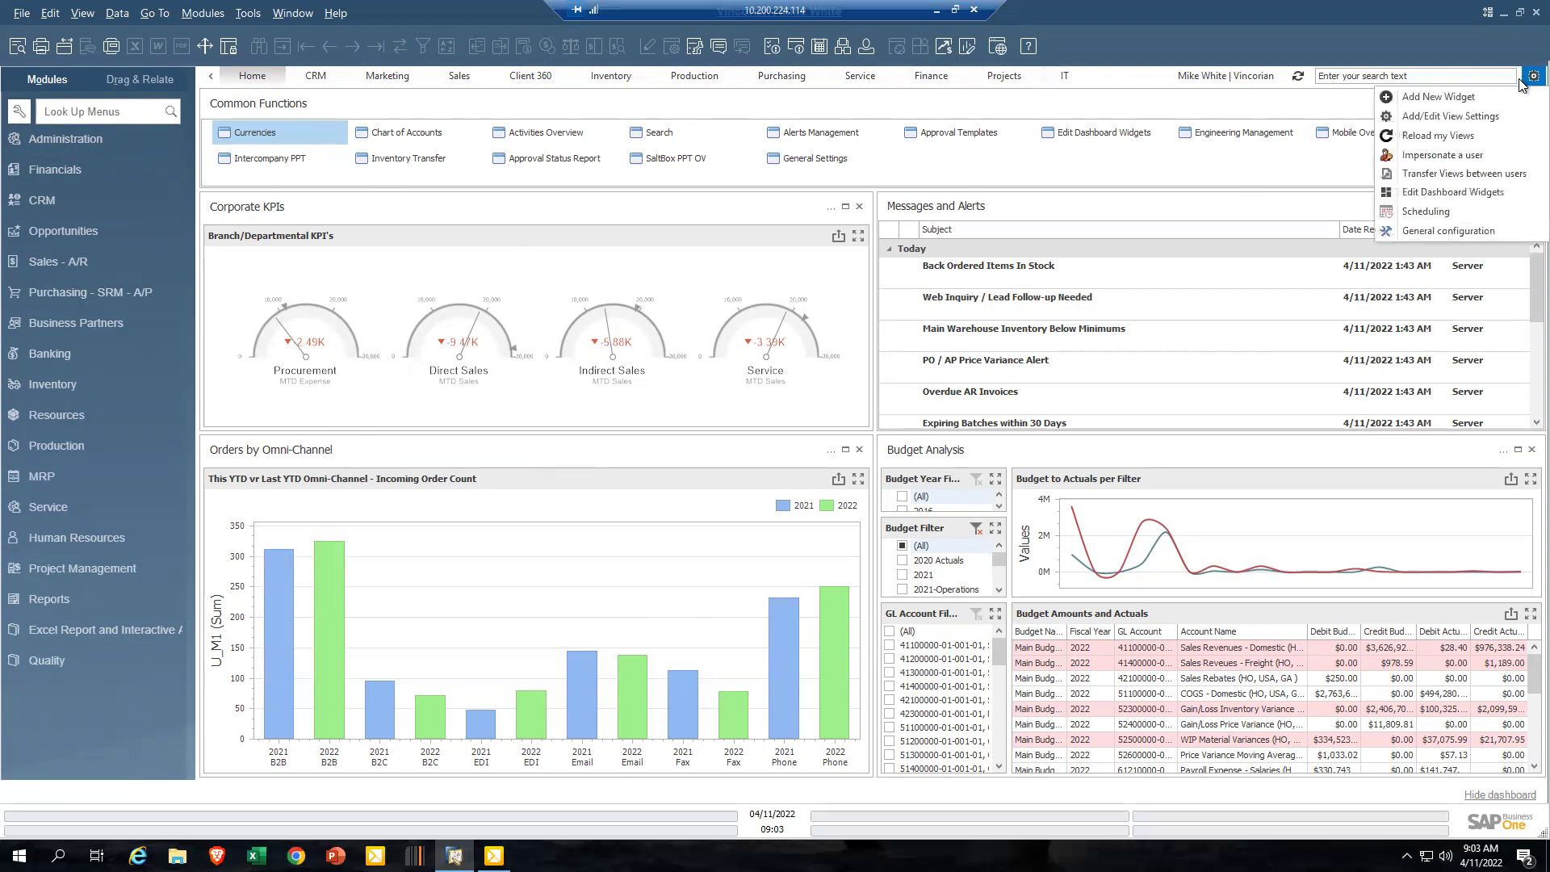
{"action": "left_click", "coordinate": [1476, 192]}
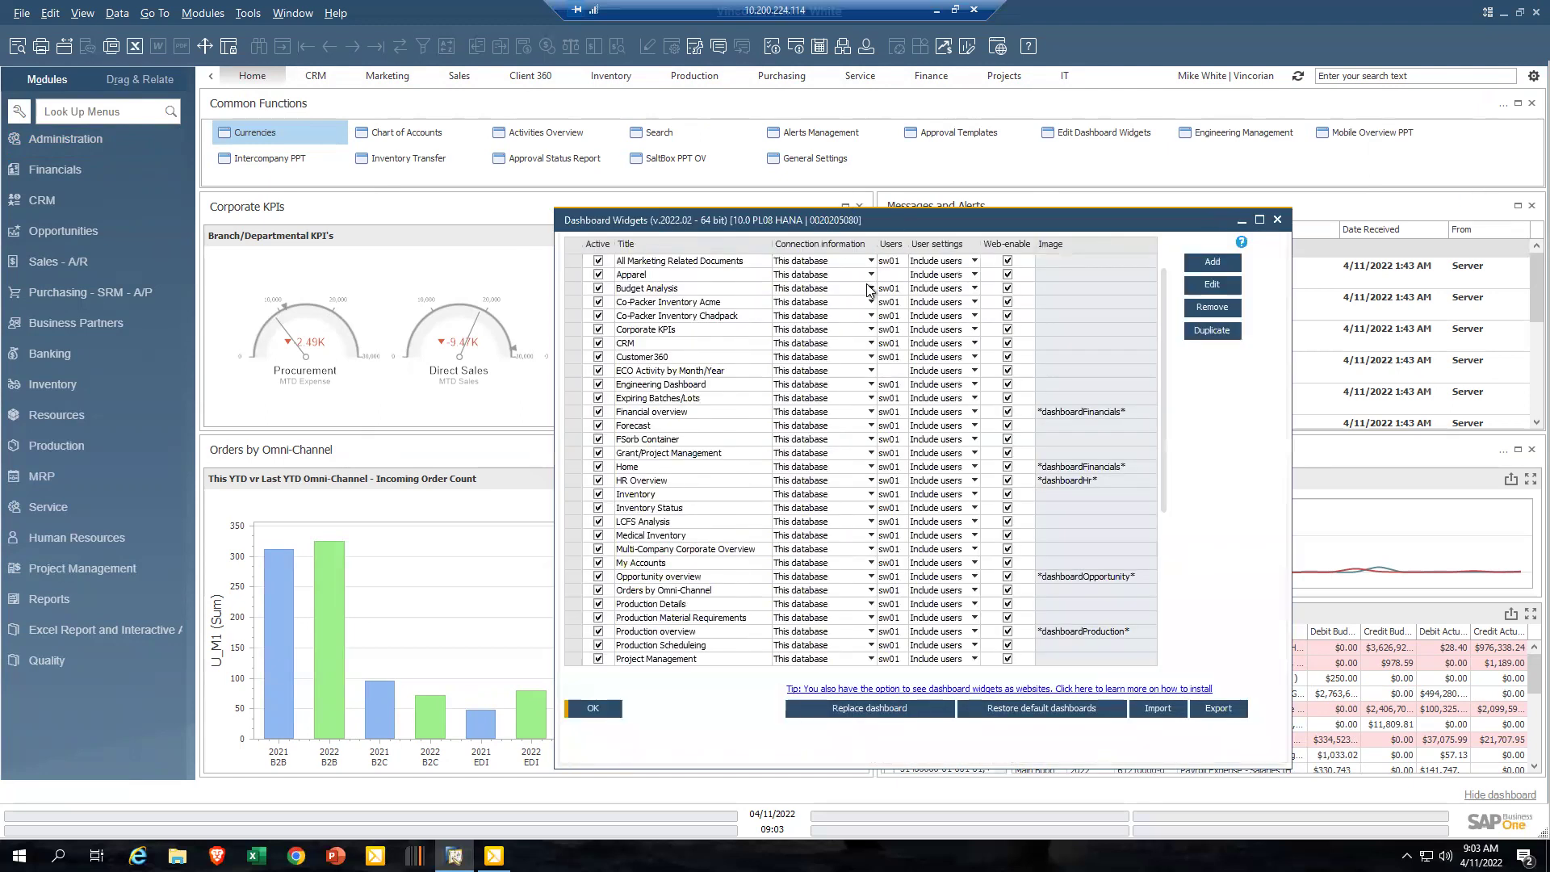
{"action": "left_click_drag", "start_coordinate": [916, 224], "coordinate": [772, 131]}
{"action": "scroll", "coordinate": [527, 323], "scroll_direction": "down", "scroll_amount": 4}
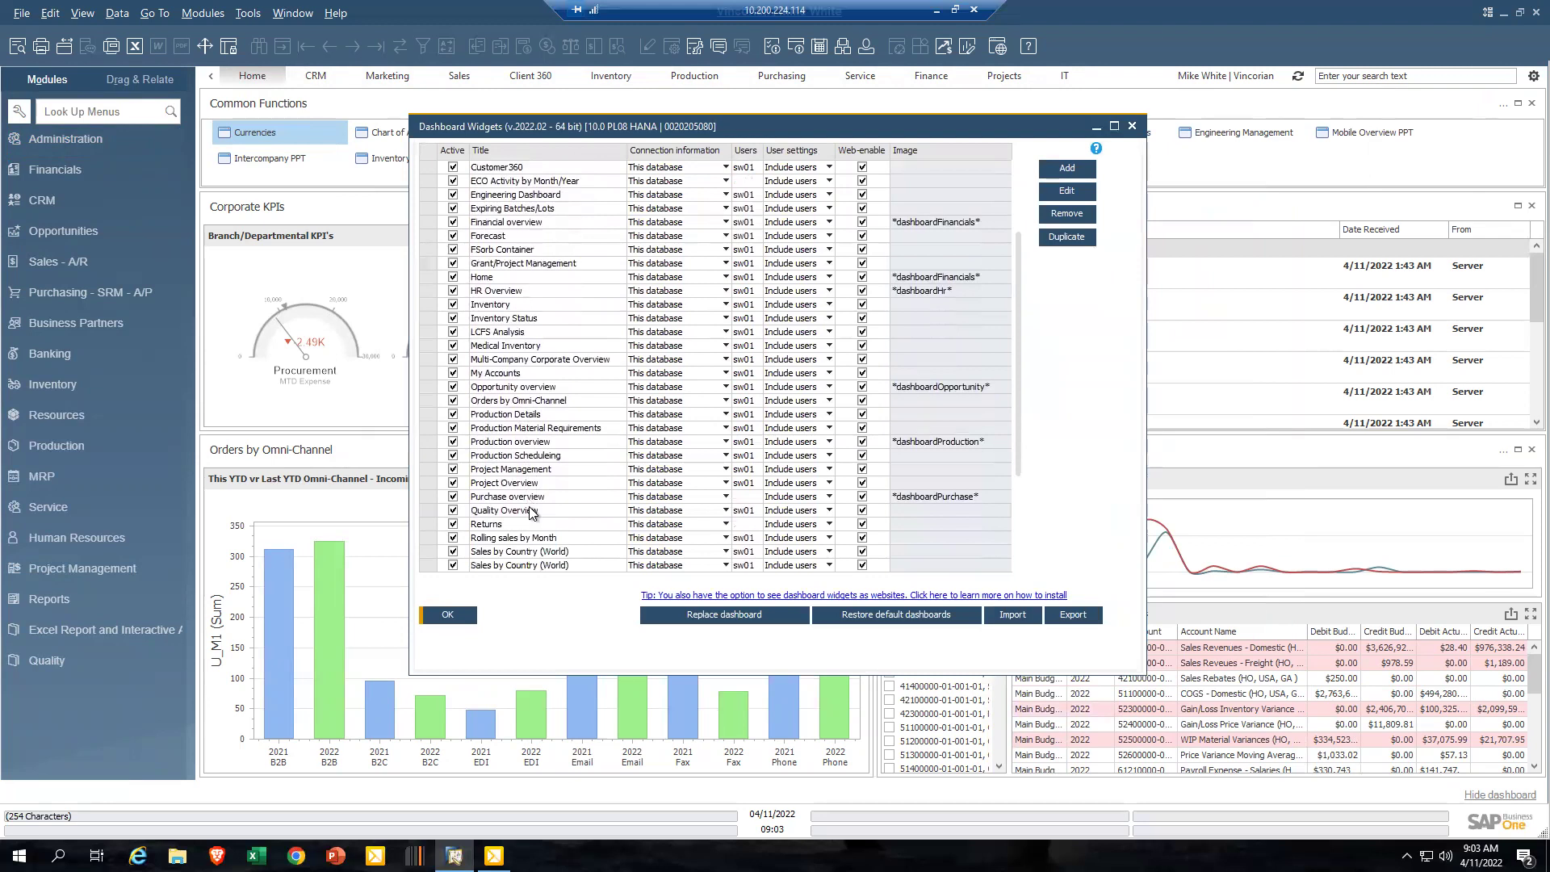
{"action": "scroll", "coordinate": [533, 512], "scroll_direction": "down", "scroll_amount": 5}
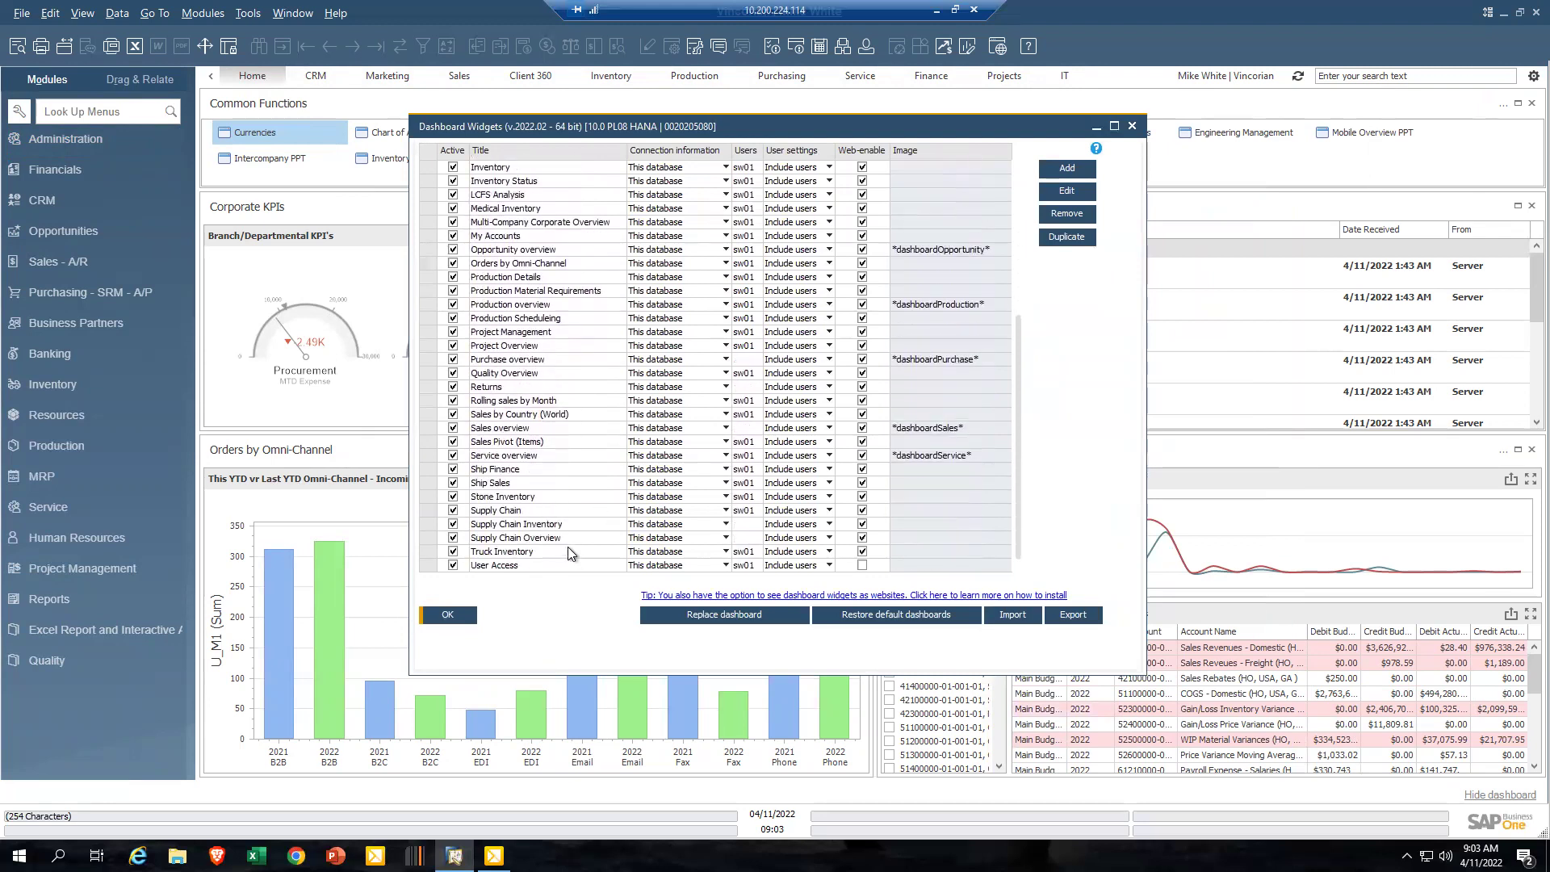
{"action": "scroll", "coordinate": [566, 546], "scroll_direction": "up", "scroll_amount": 6}
{"action": "scroll", "coordinate": [563, 550], "scroll_direction": "up", "scroll_amount": 3}
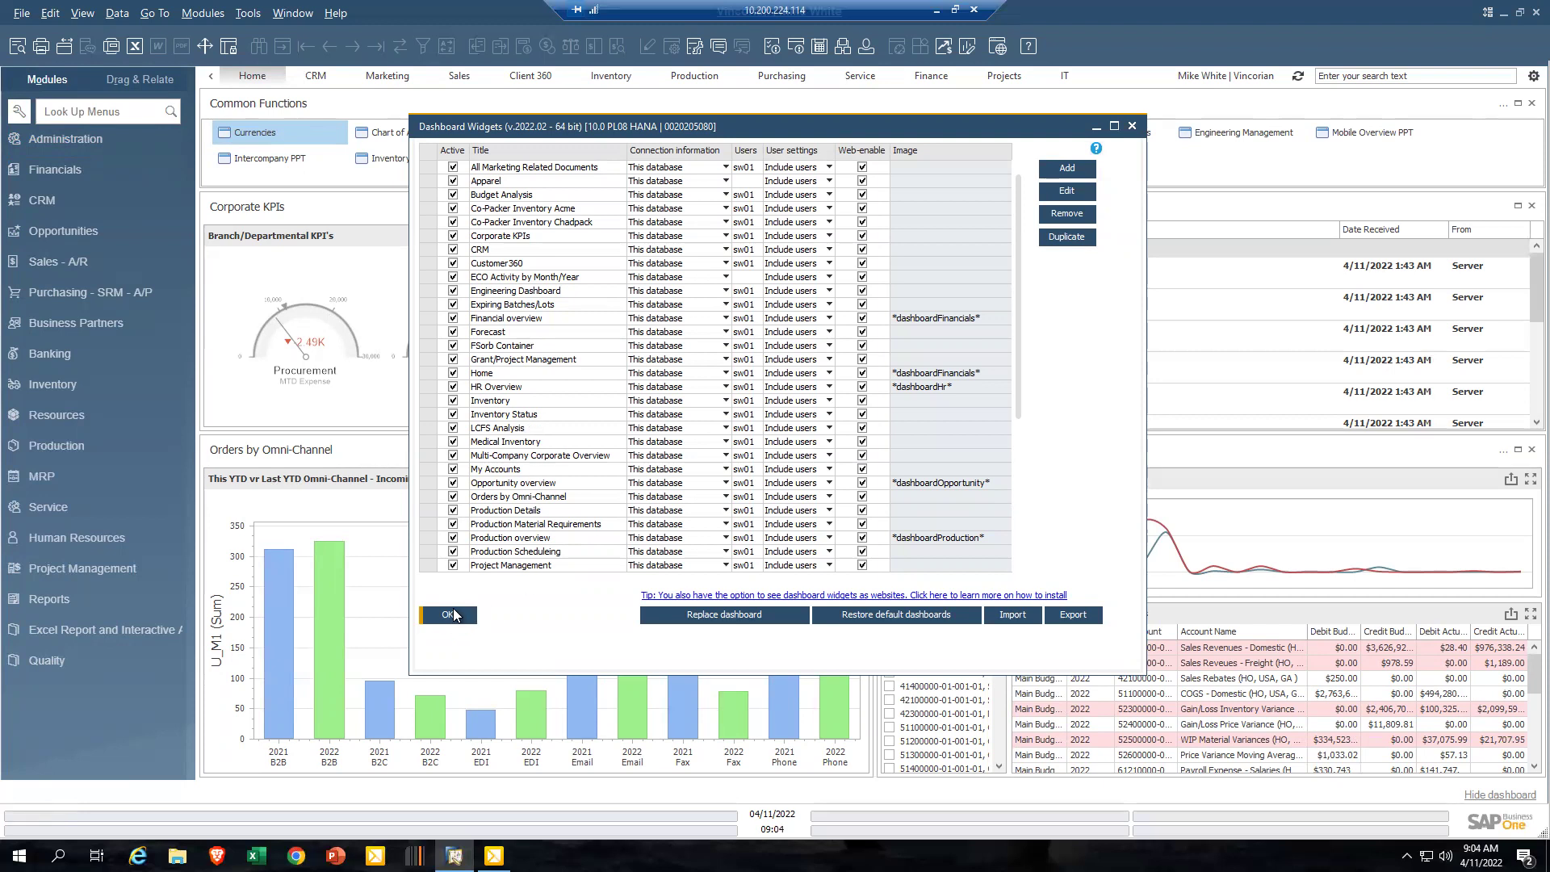
{"action": "scroll", "coordinate": [485, 512], "scroll_direction": "down", "scroll_amount": 2}
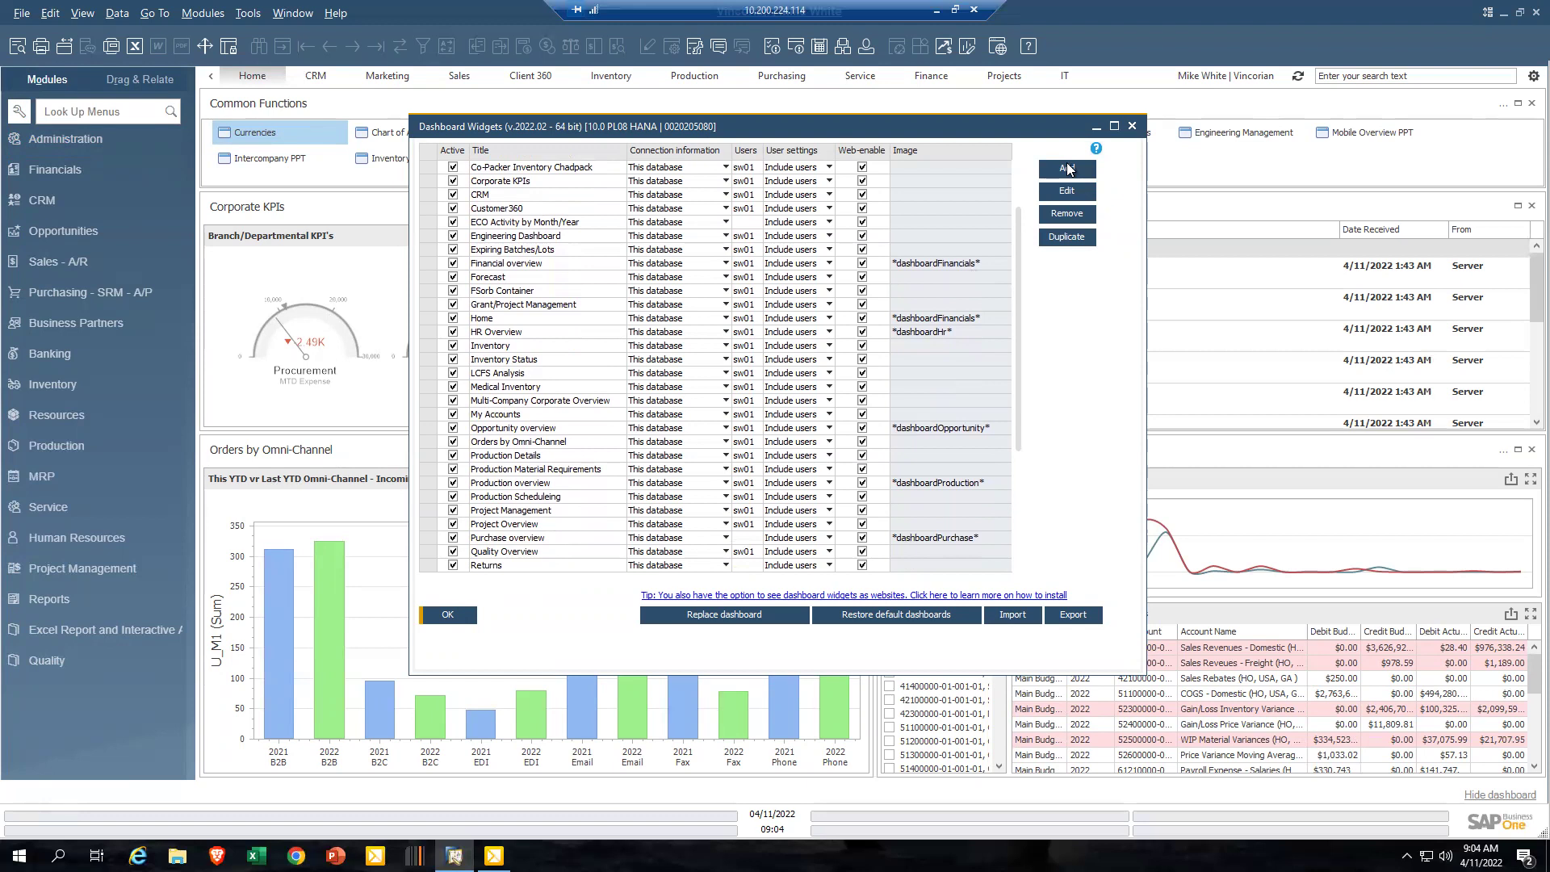
- Add a blank row to the dashboard widgets list and close the list without saving
{"action": "left_click", "coordinate": [1066, 169]}
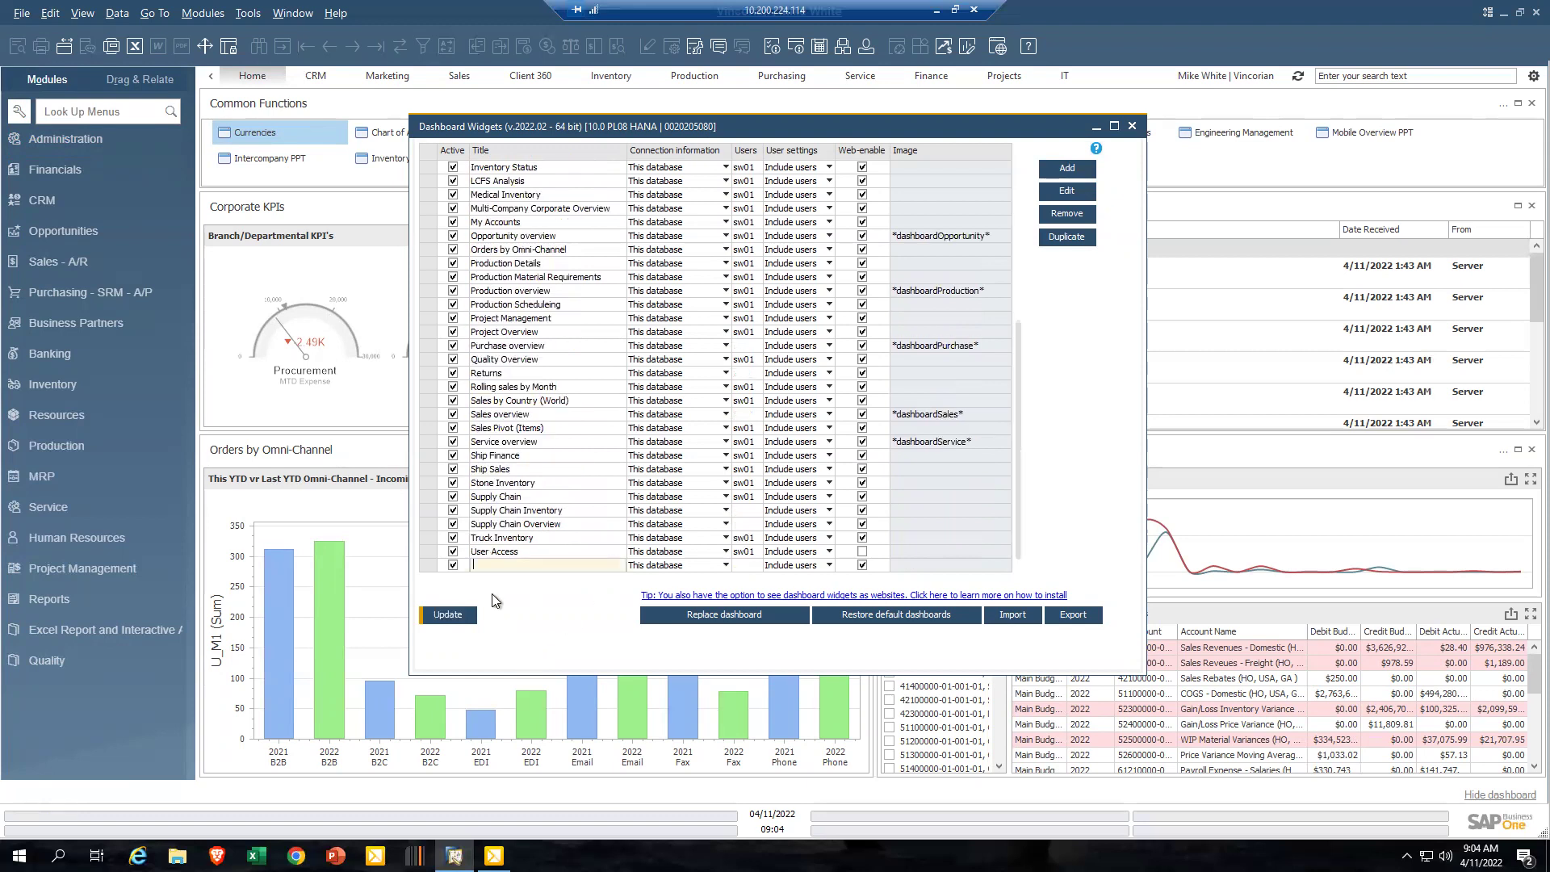
{"action": "left_click", "coordinate": [508, 563]}
{"action": "left_click", "coordinate": [1134, 128]}
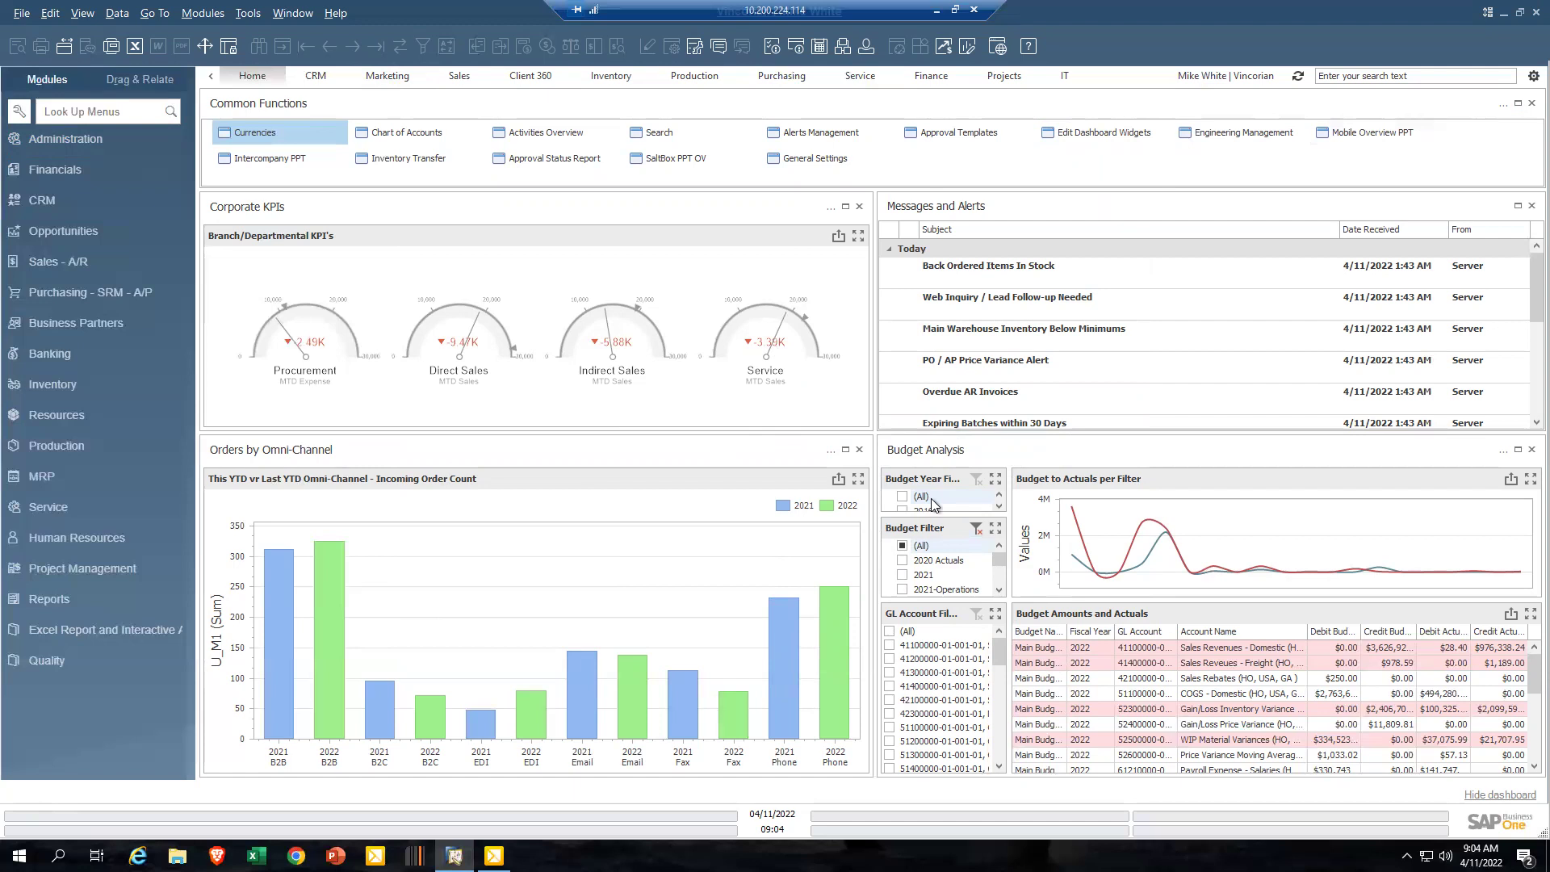
- Open the dashboard view settings, go through the listed views from CRM to Finance, and close the settings
{"action": "left_click", "coordinate": [1533, 76]}
{"action": "left_click", "coordinate": [1468, 142]}
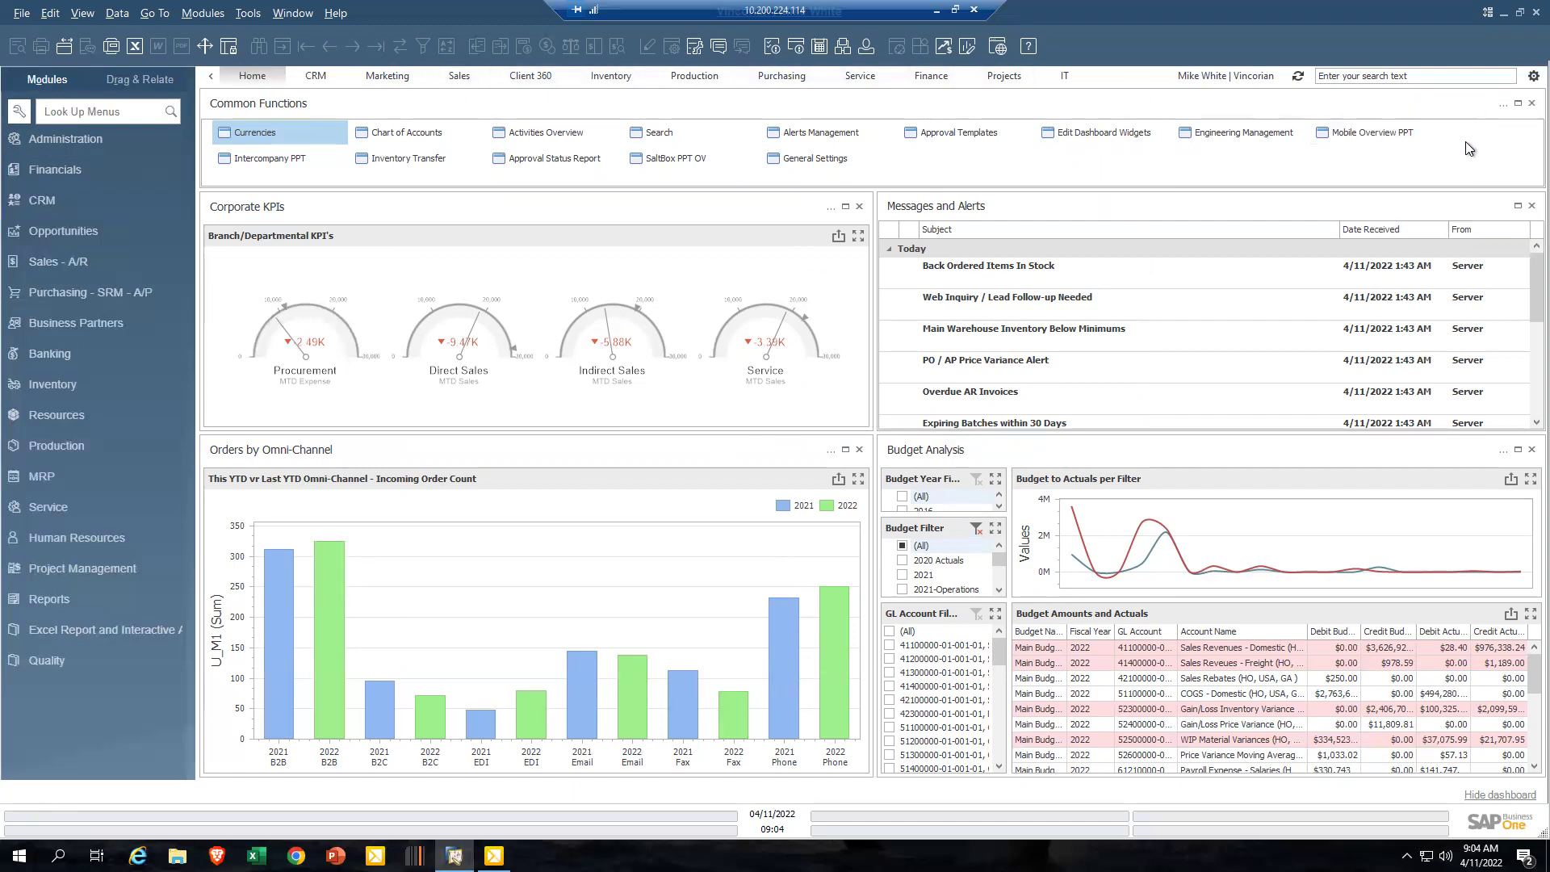
{"action": "left_click", "coordinate": [1533, 76]}
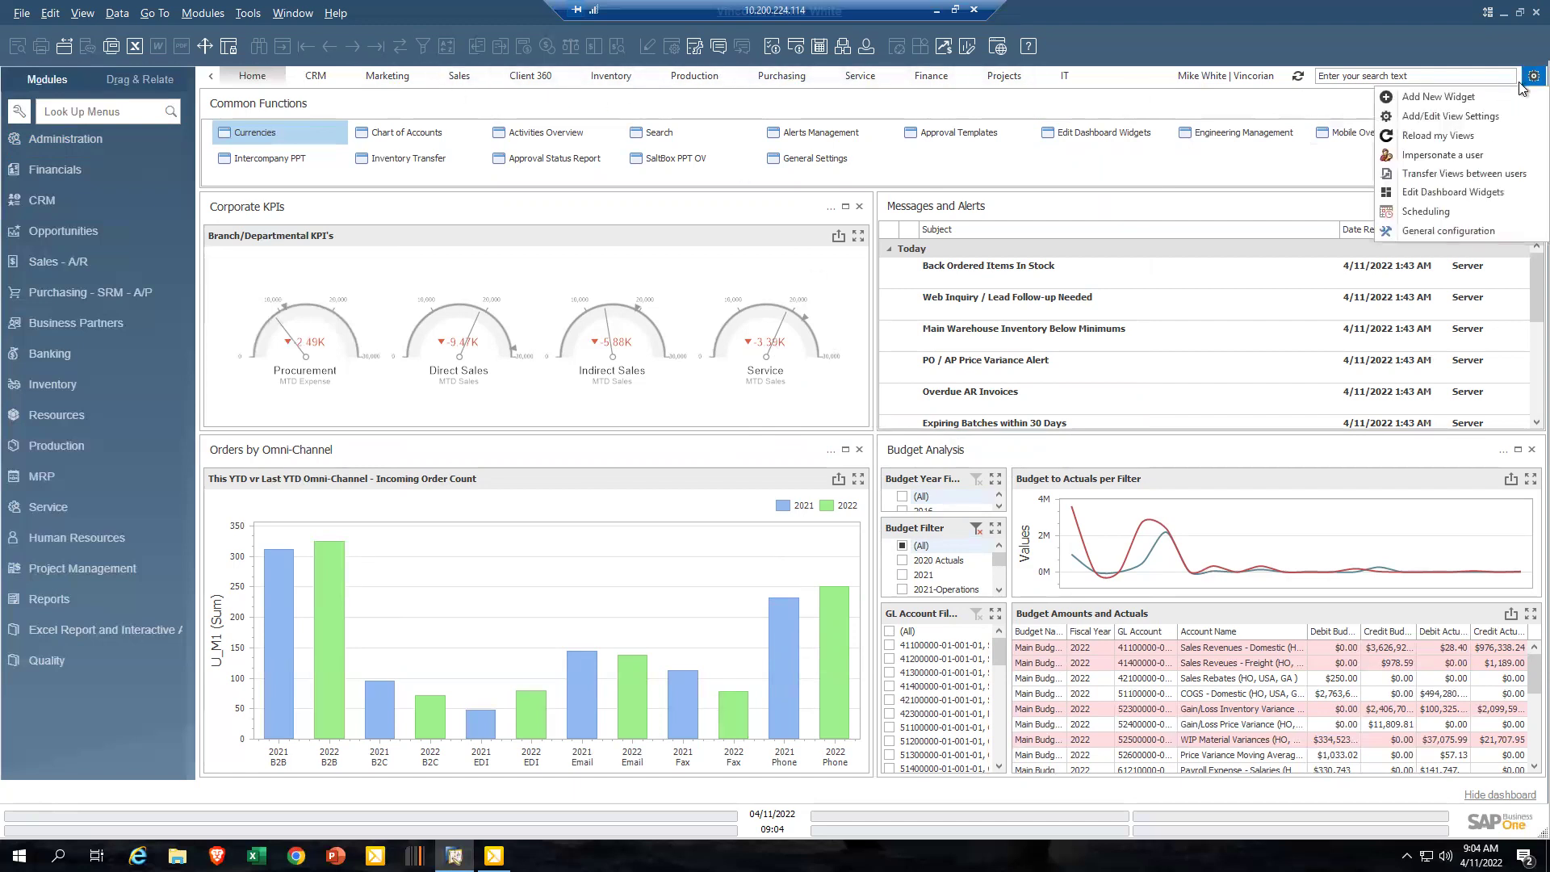
{"action": "left_click", "coordinate": [1490, 115]}
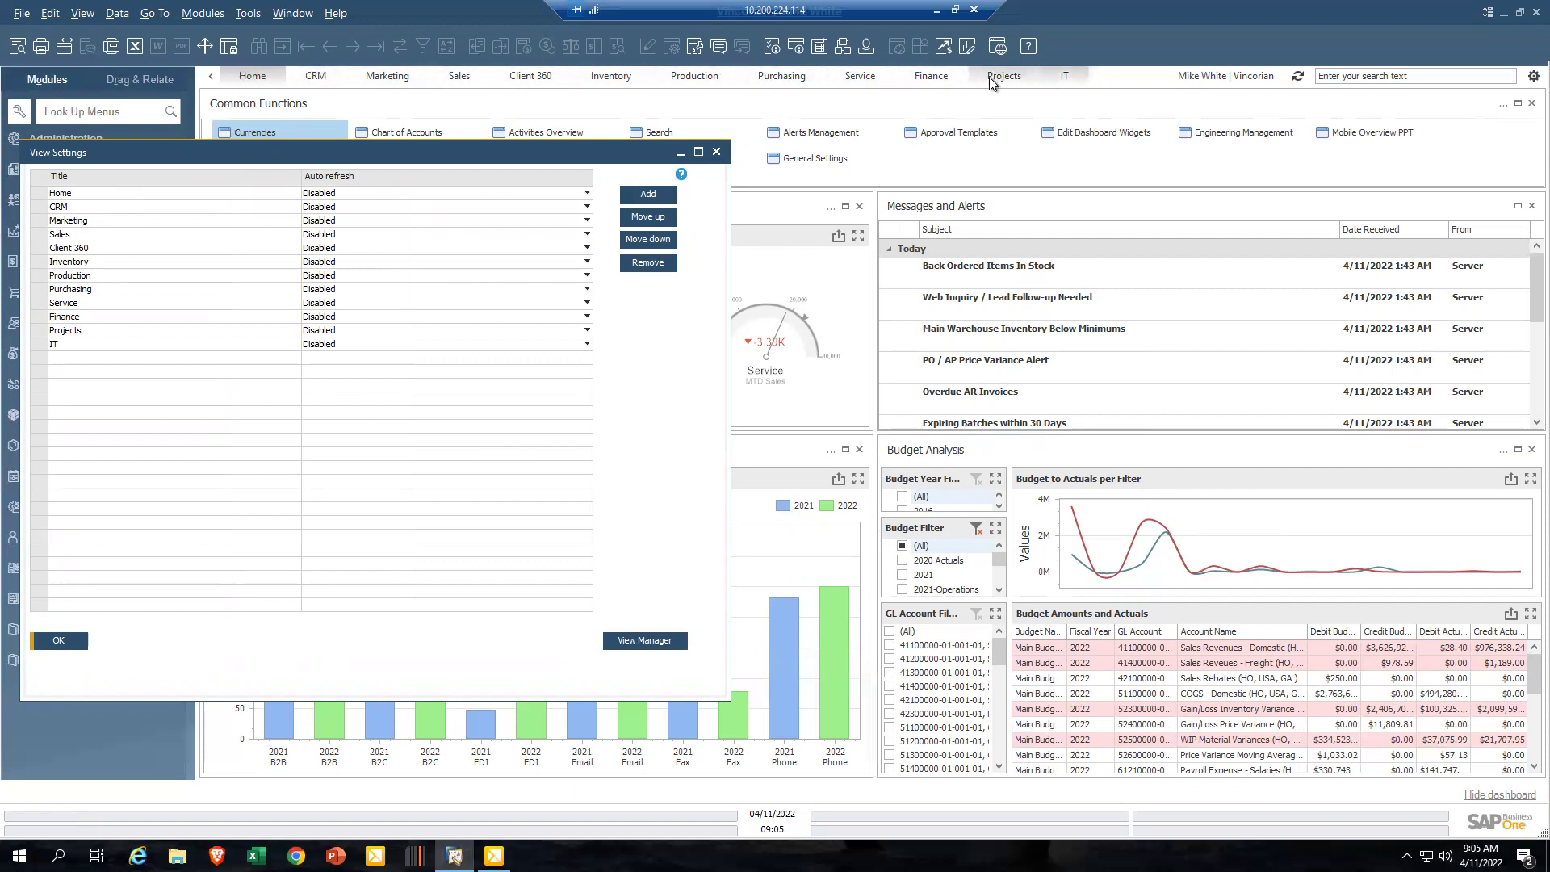
{"action": "left_click", "coordinate": [41, 304]}
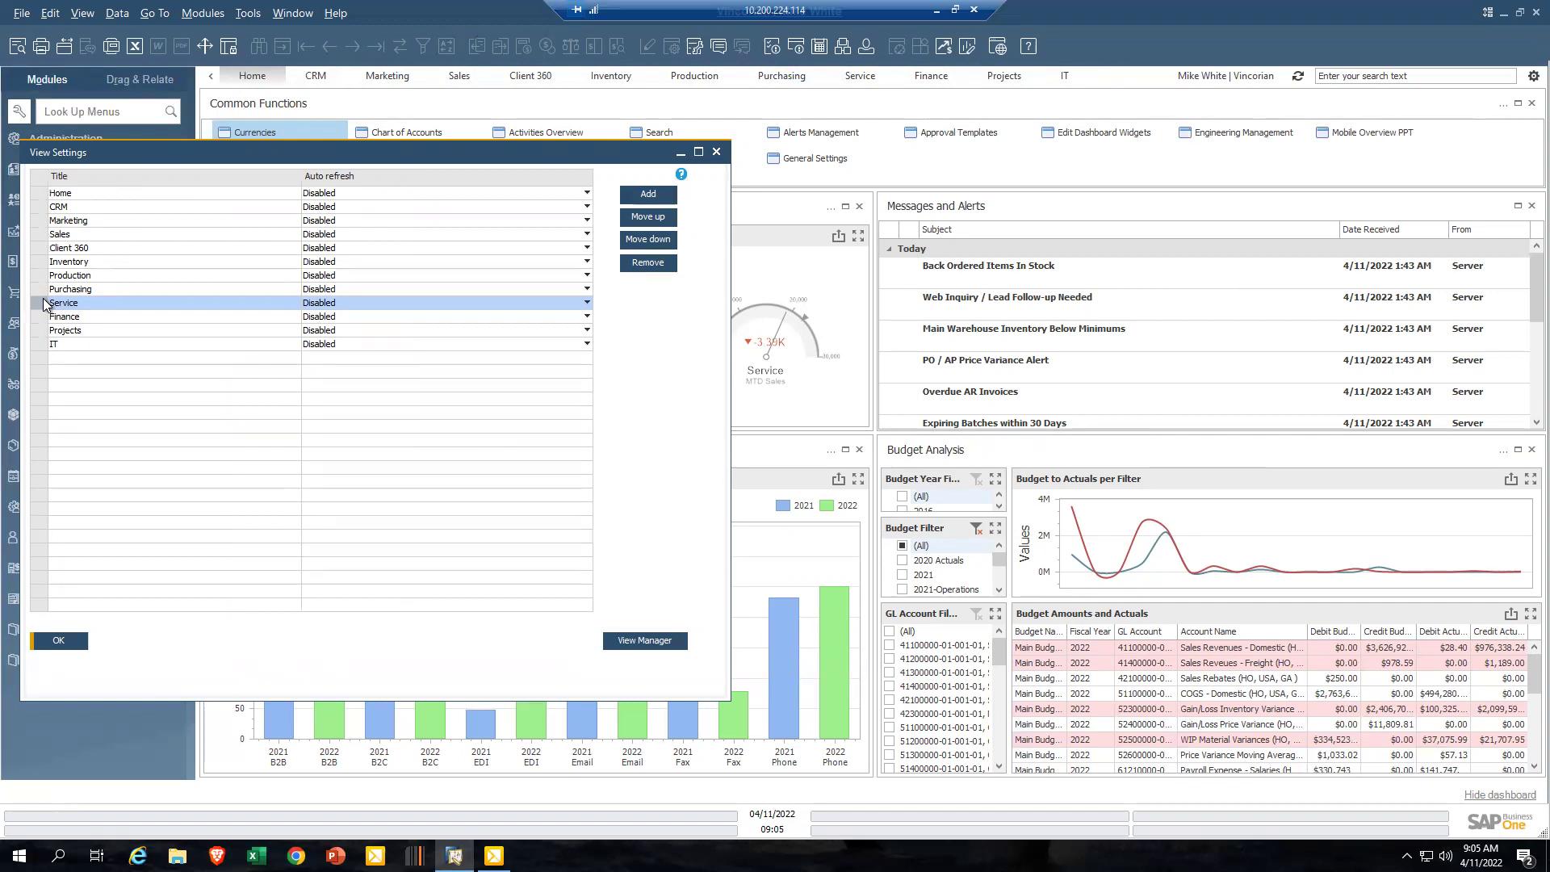
{"action": "left_click", "coordinate": [42, 302]}
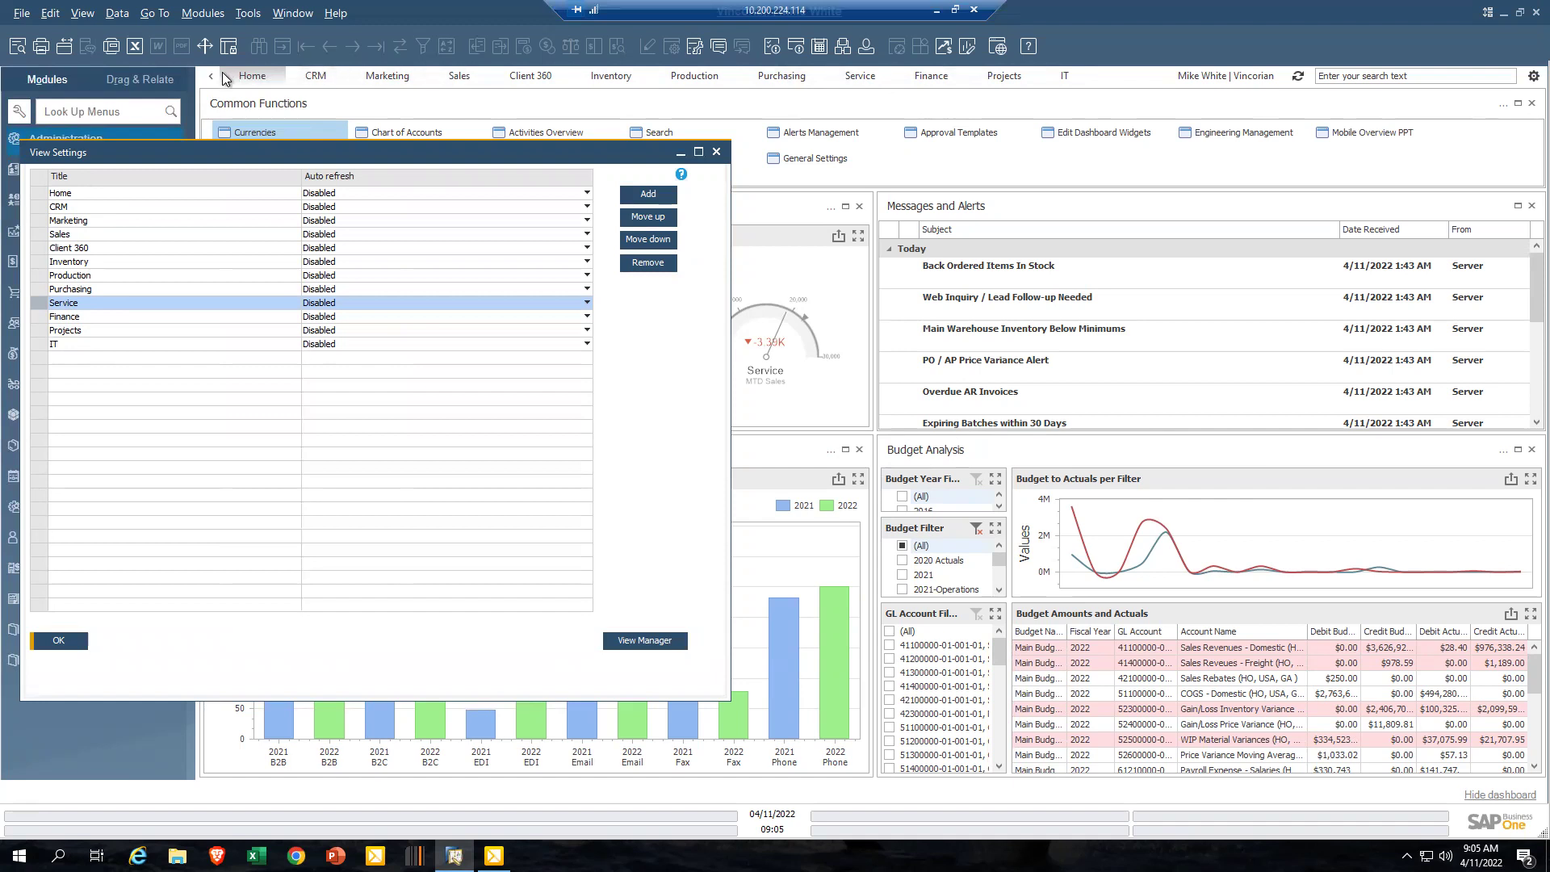
{"action": "left_click", "coordinate": [32, 207]}
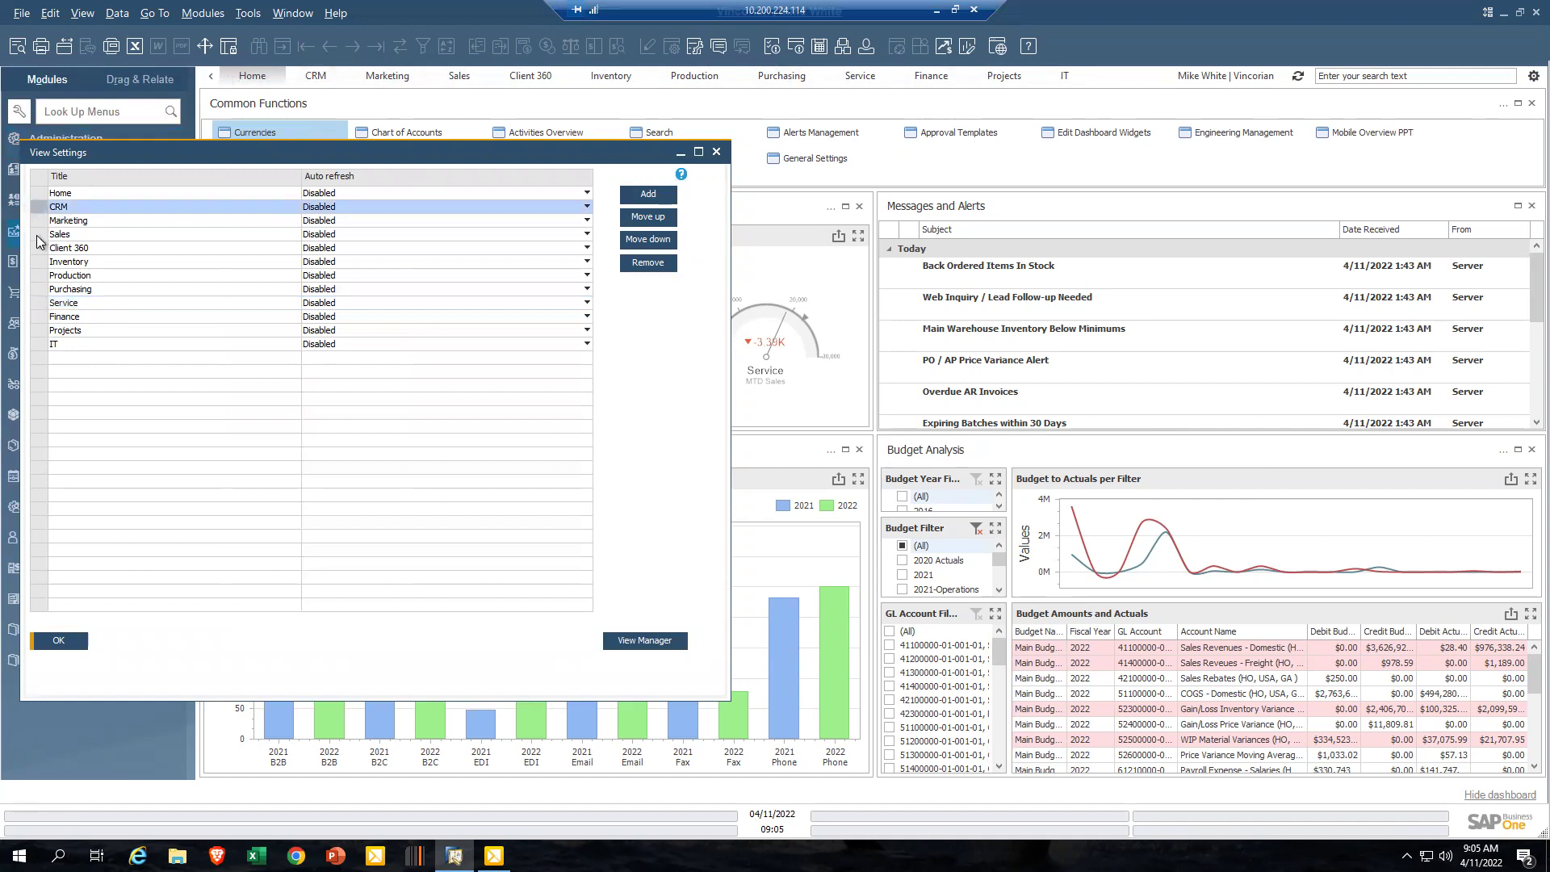
{"action": "left_click", "coordinate": [36, 236]}
{"action": "left_click", "coordinate": [36, 265]}
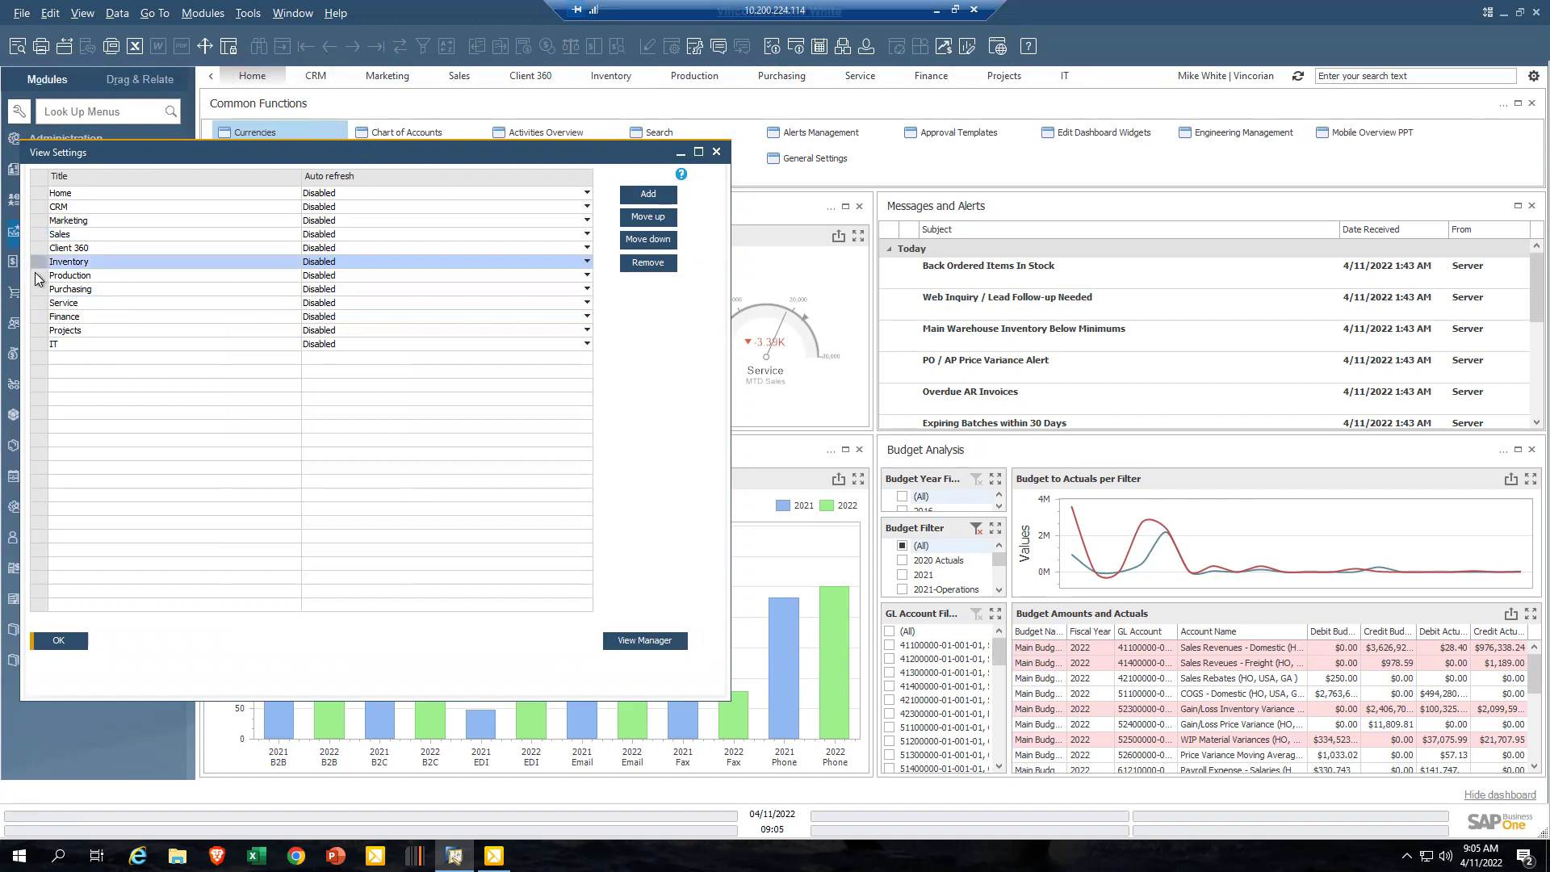
{"action": "left_click", "coordinate": [35, 273]}
{"action": "left_click", "coordinate": [36, 289]}
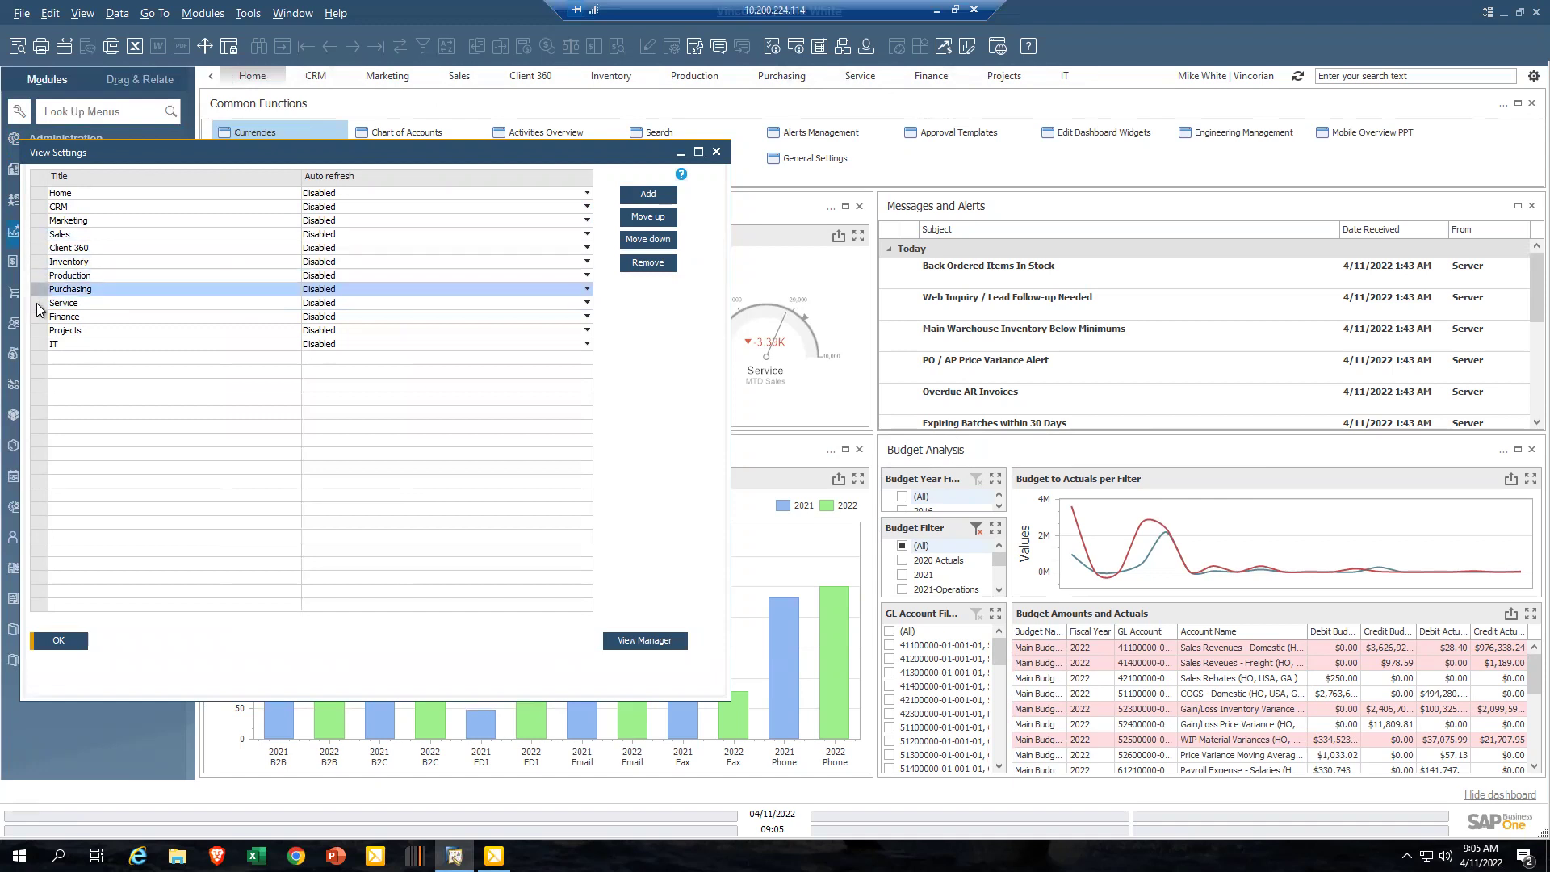
{"action": "left_click", "coordinate": [37, 303]}
{"action": "left_click", "coordinate": [38, 316]}
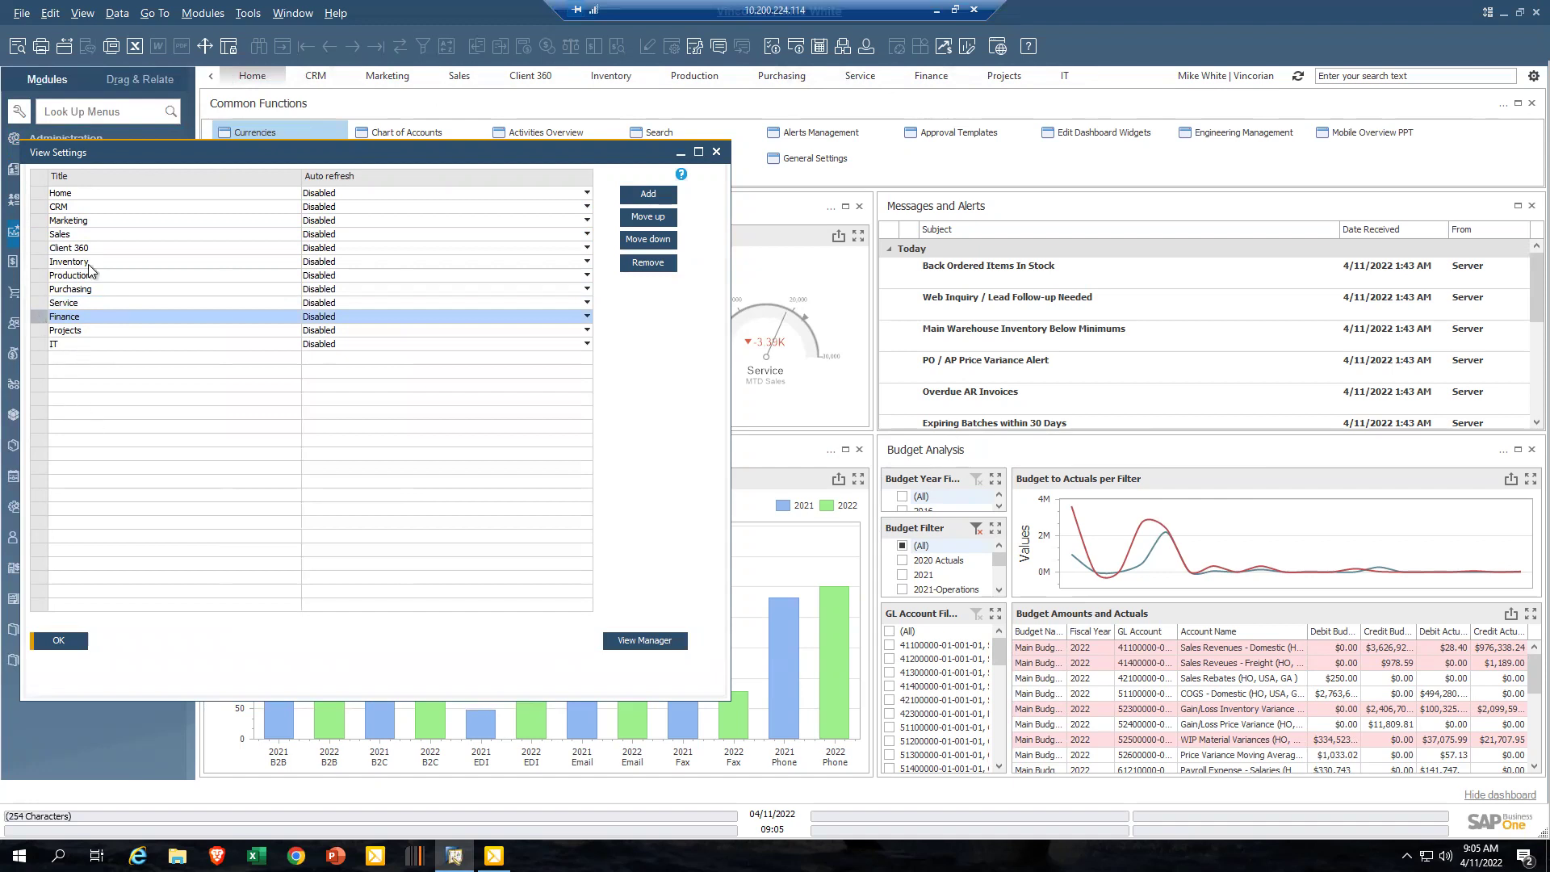
{"action": "left_click", "coordinate": [64, 642]}
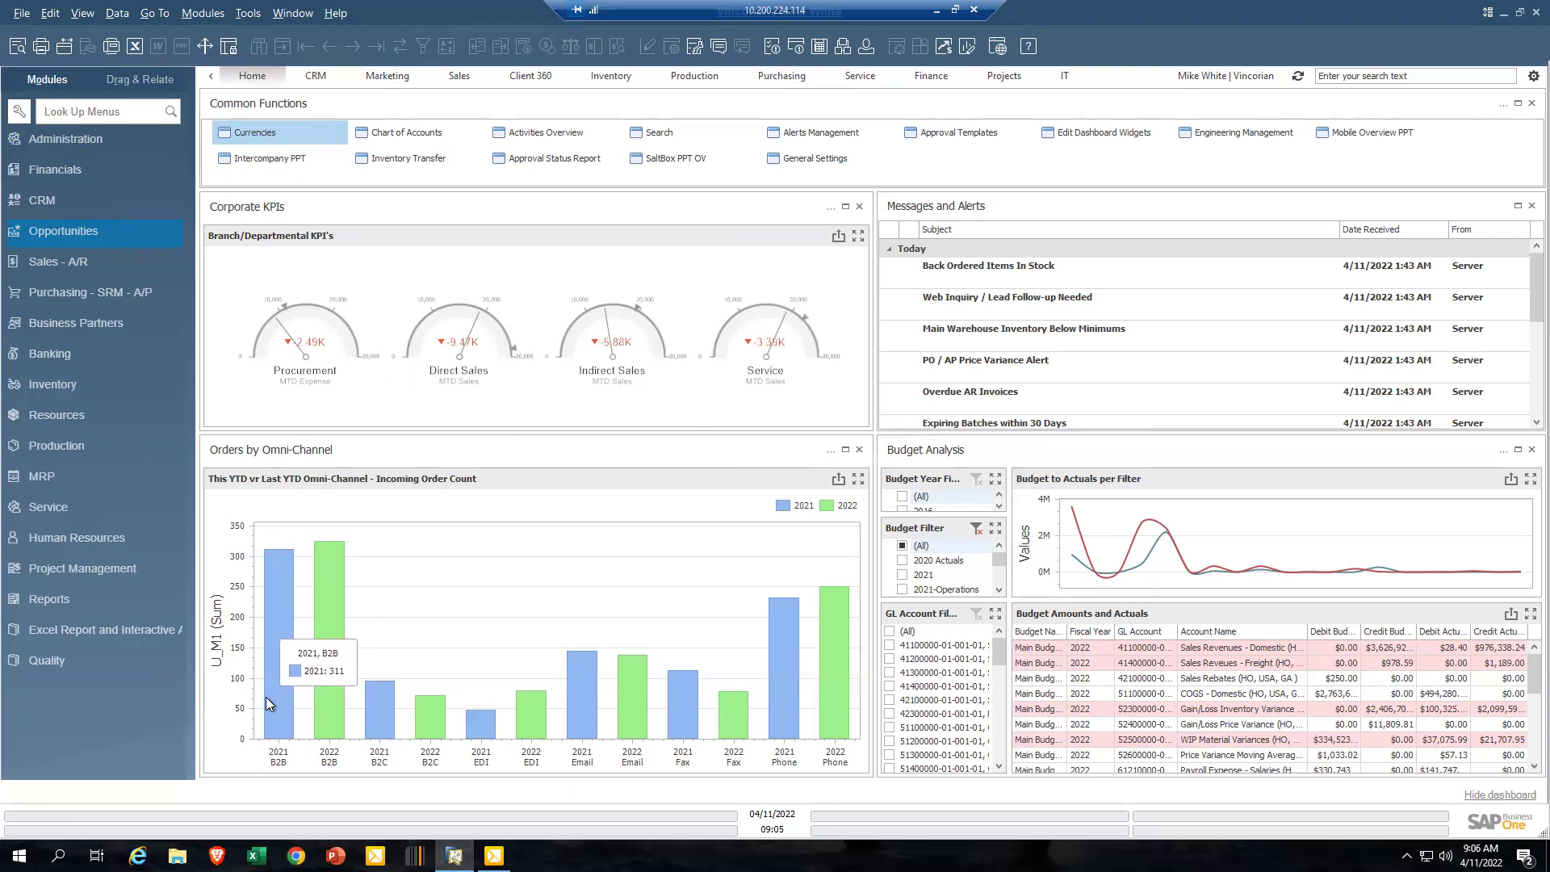
- Enlarge and restore the Budget to Actuals per Filter chart, and maximize the Budget Analysis widget
{"action": "mouse_move", "coordinate": [275, 612]}
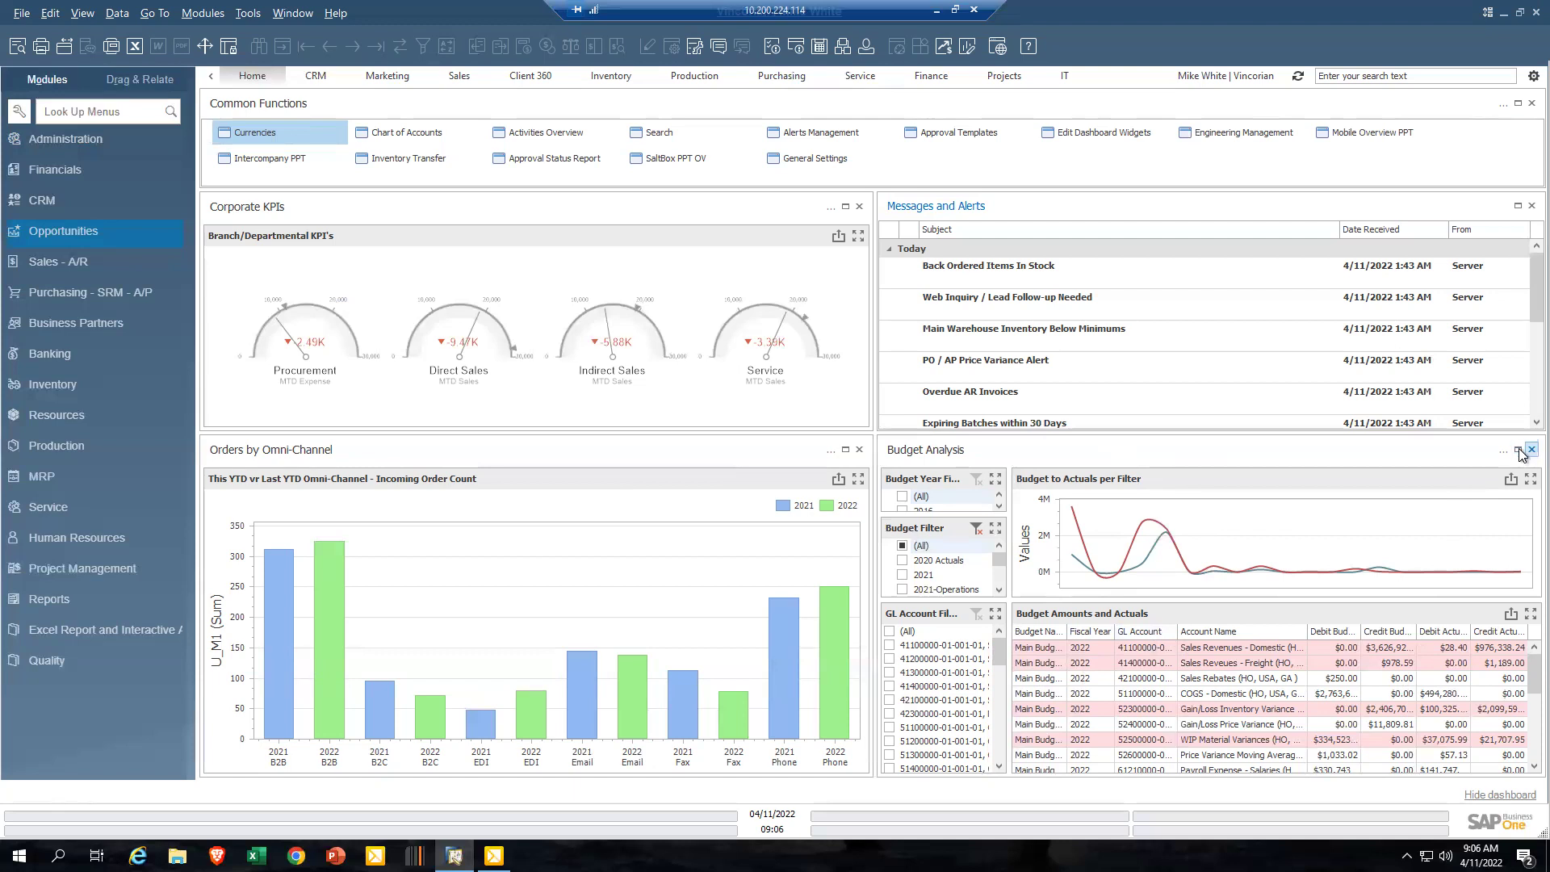
{"action": "left_click", "coordinate": [1522, 480]}
{"action": "left_click", "coordinate": [1522, 481]}
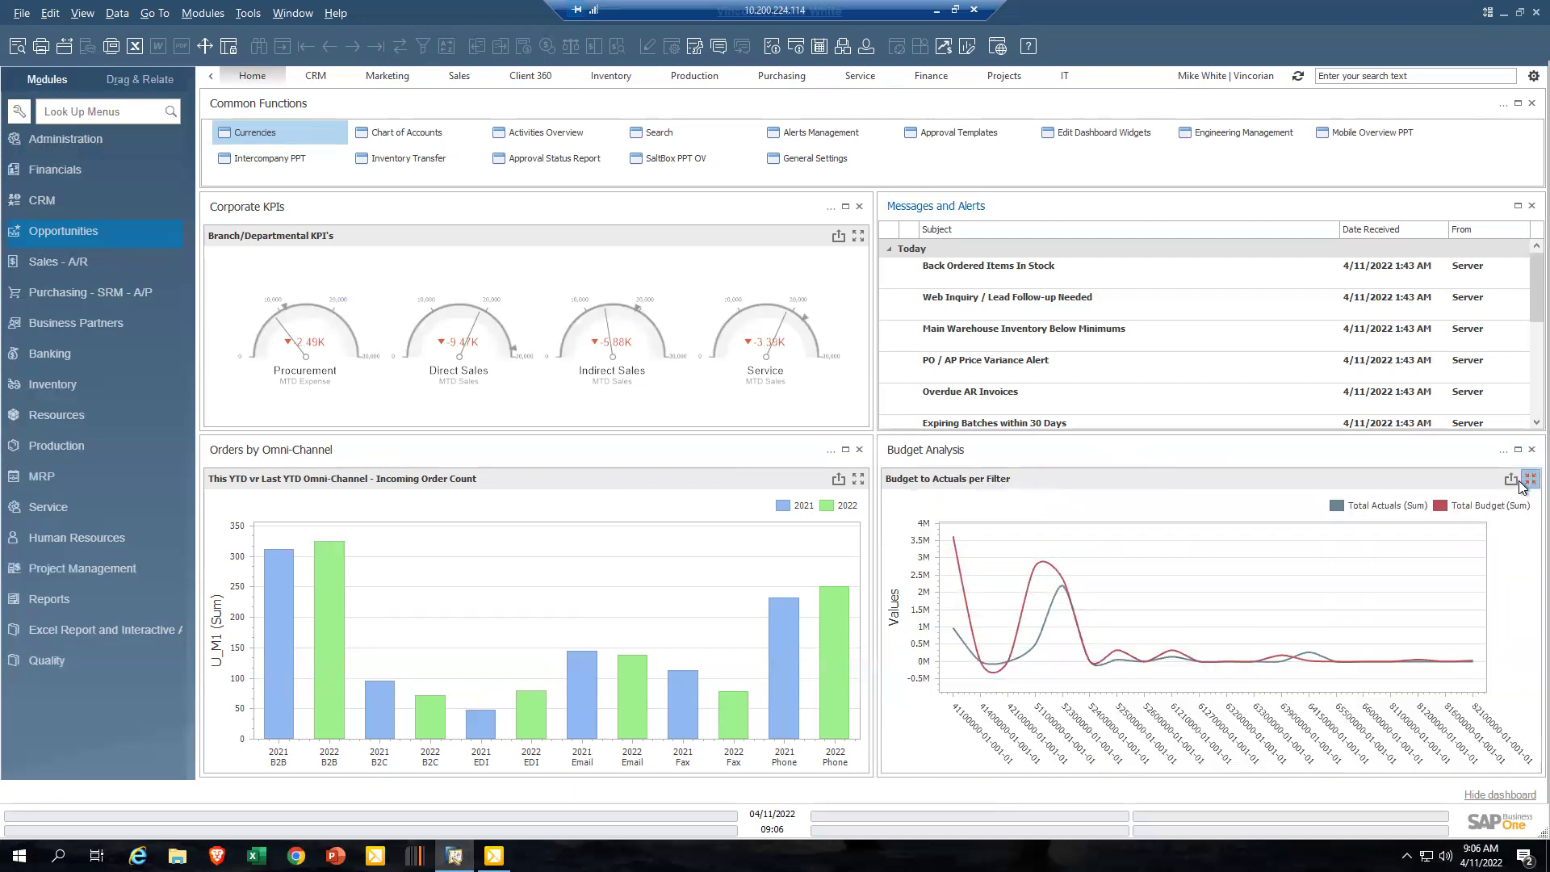
{"action": "left_click", "coordinate": [1518, 451]}
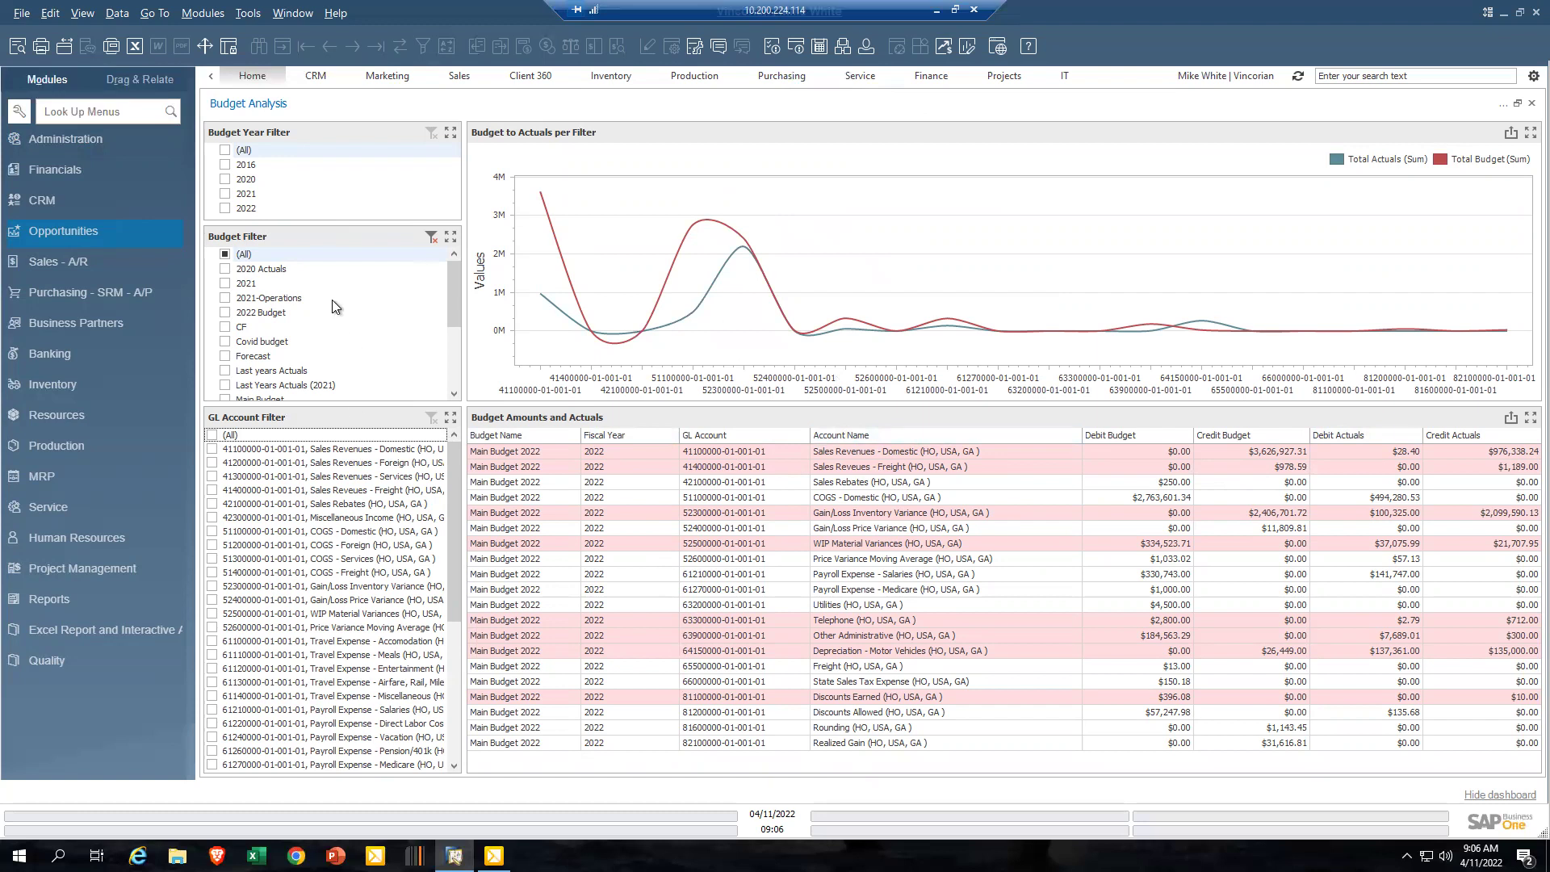
- Clear the Budget Year Filter and the Budget Filter in the Budget Analysis widget
{"action": "left_click", "coordinate": [227, 209]}
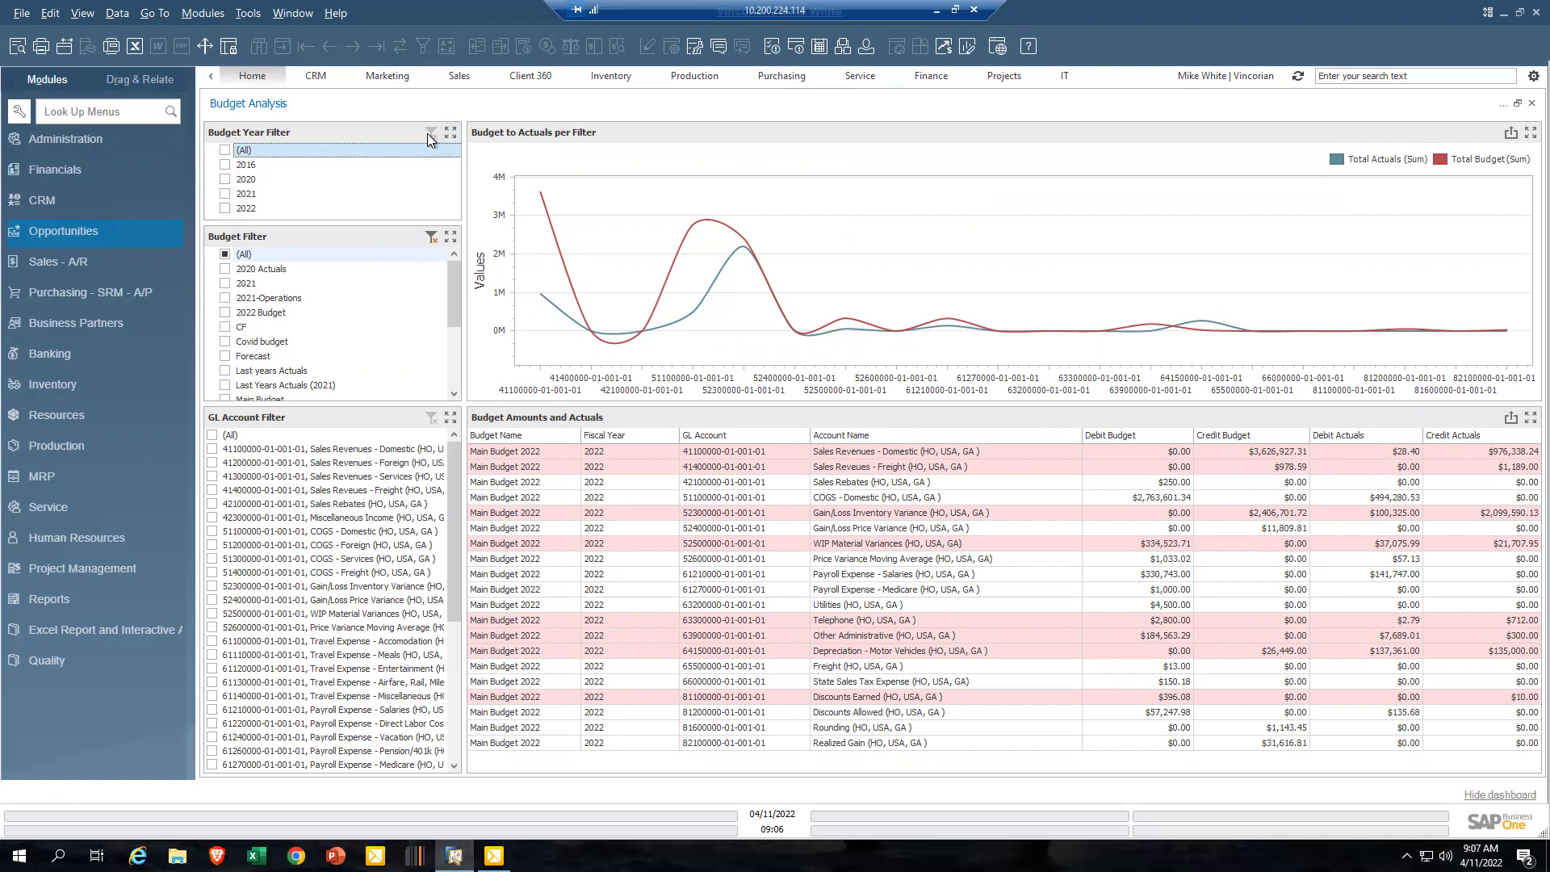
{"action": "left_click", "coordinate": [226, 151]}
{"action": "left_click", "coordinate": [433, 236]}
{"action": "left_click", "coordinate": [432, 133]}
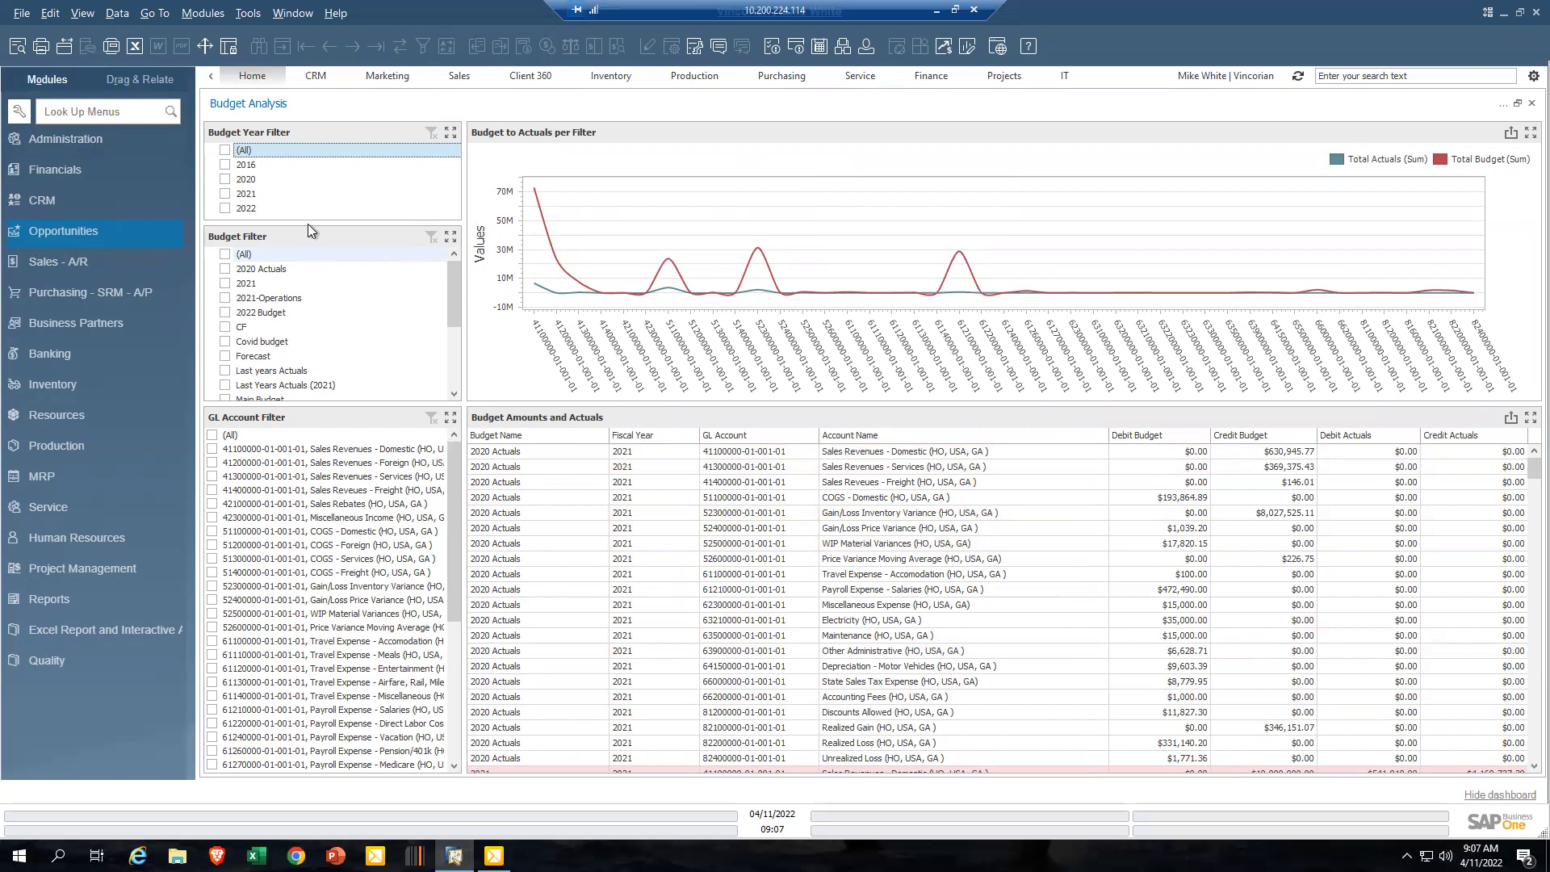
- Look through the Budget Amounts and Actuals rows across the different budgets and fiscal years
{"action": "scroll", "coordinate": [569, 530], "scroll_direction": "down", "scroll_amount": 20}
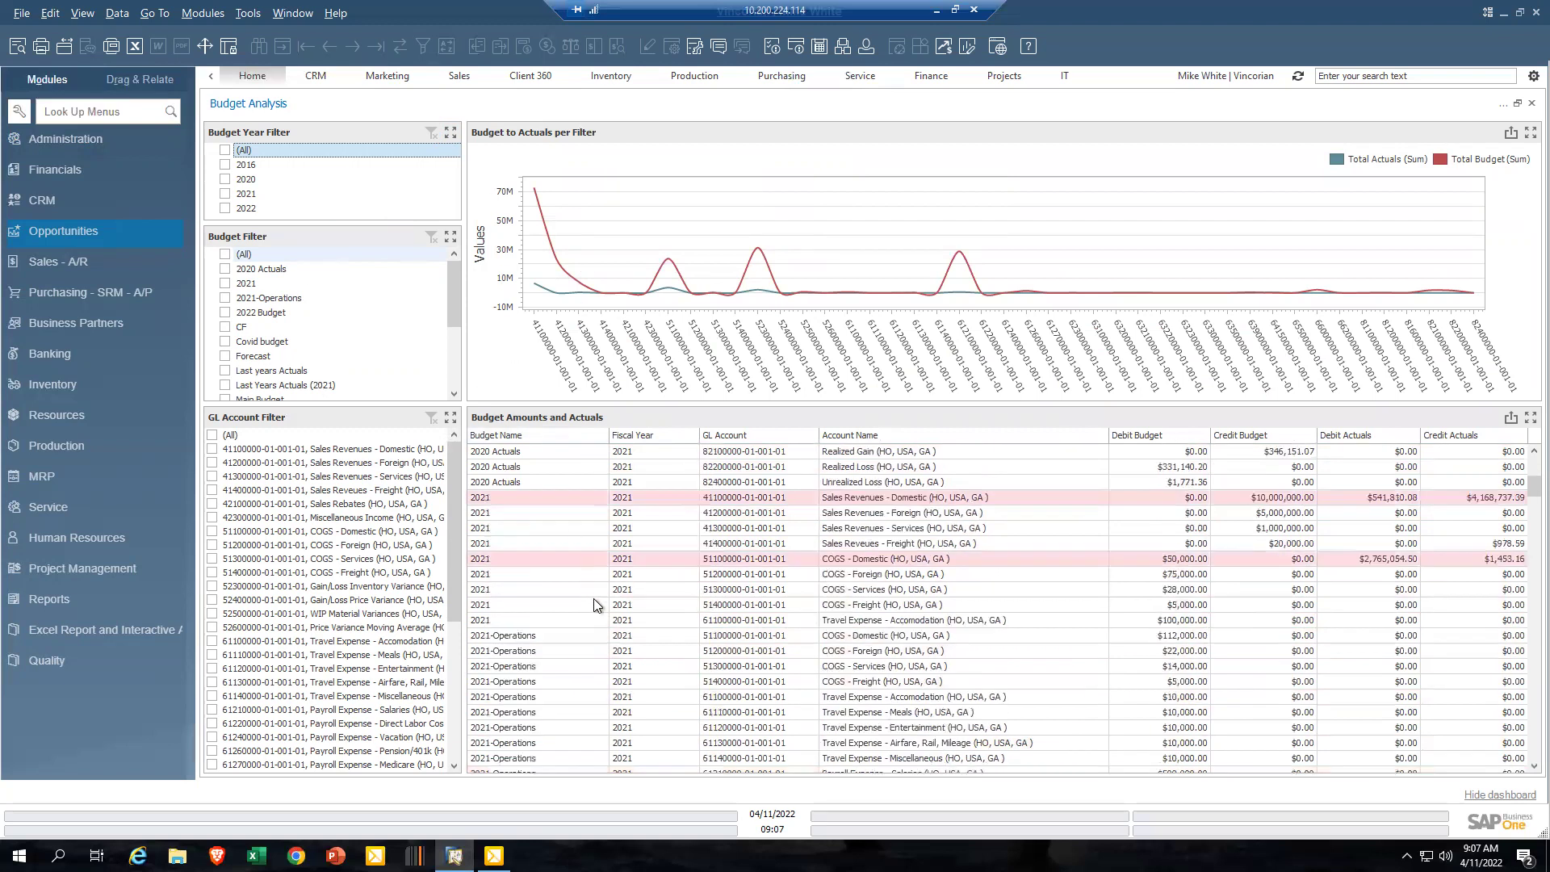
{"action": "scroll", "coordinate": [583, 602], "scroll_direction": "down", "scroll_amount": 20}
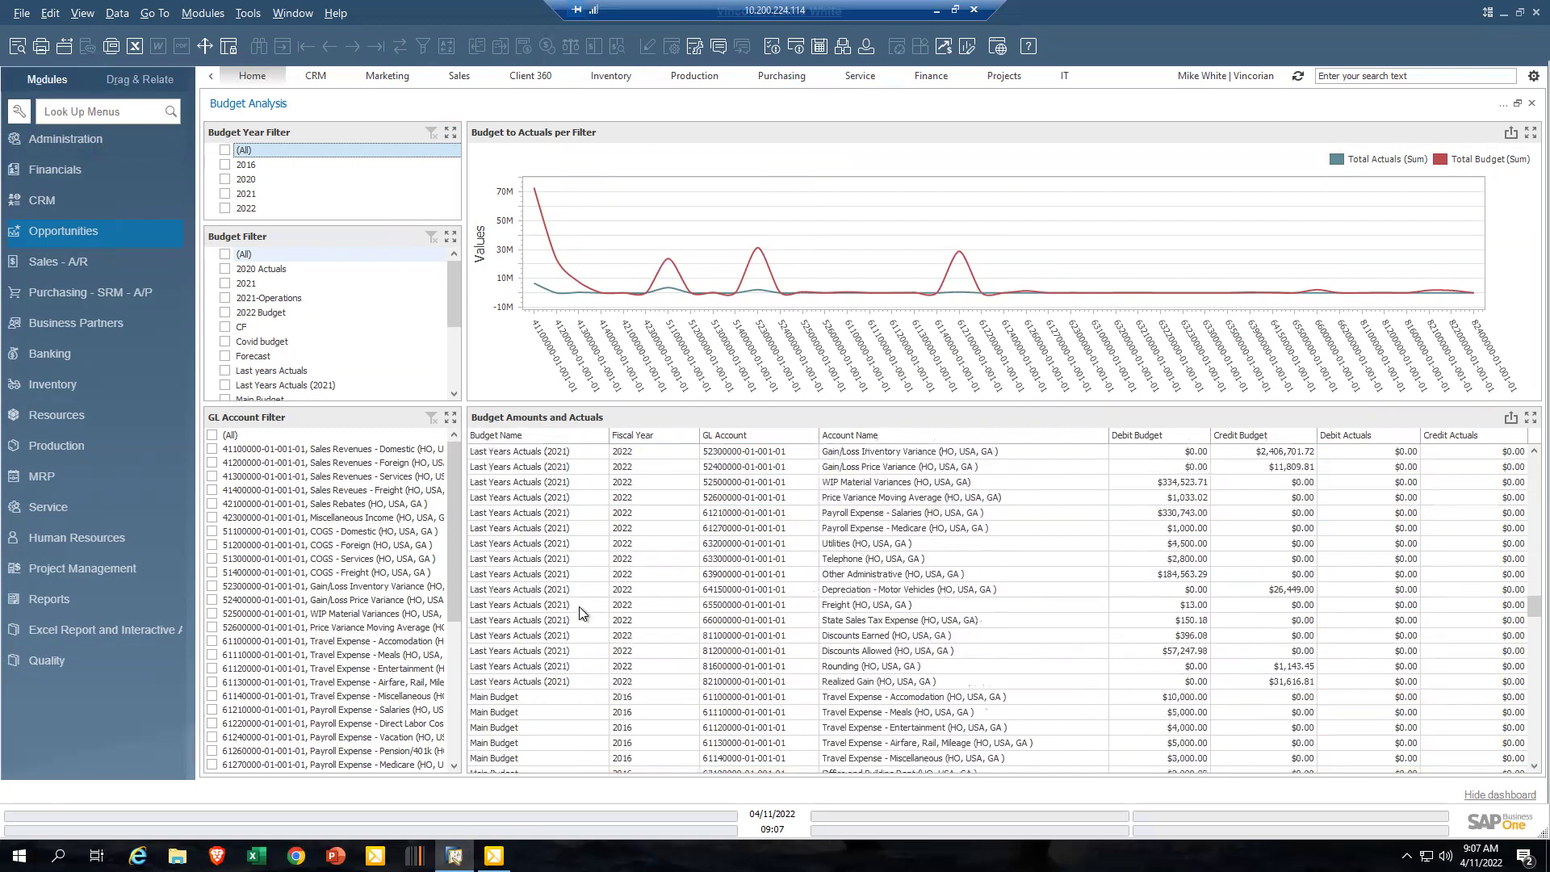
{"action": "scroll", "coordinate": [574, 610], "scroll_direction": "down", "scroll_amount": 20}
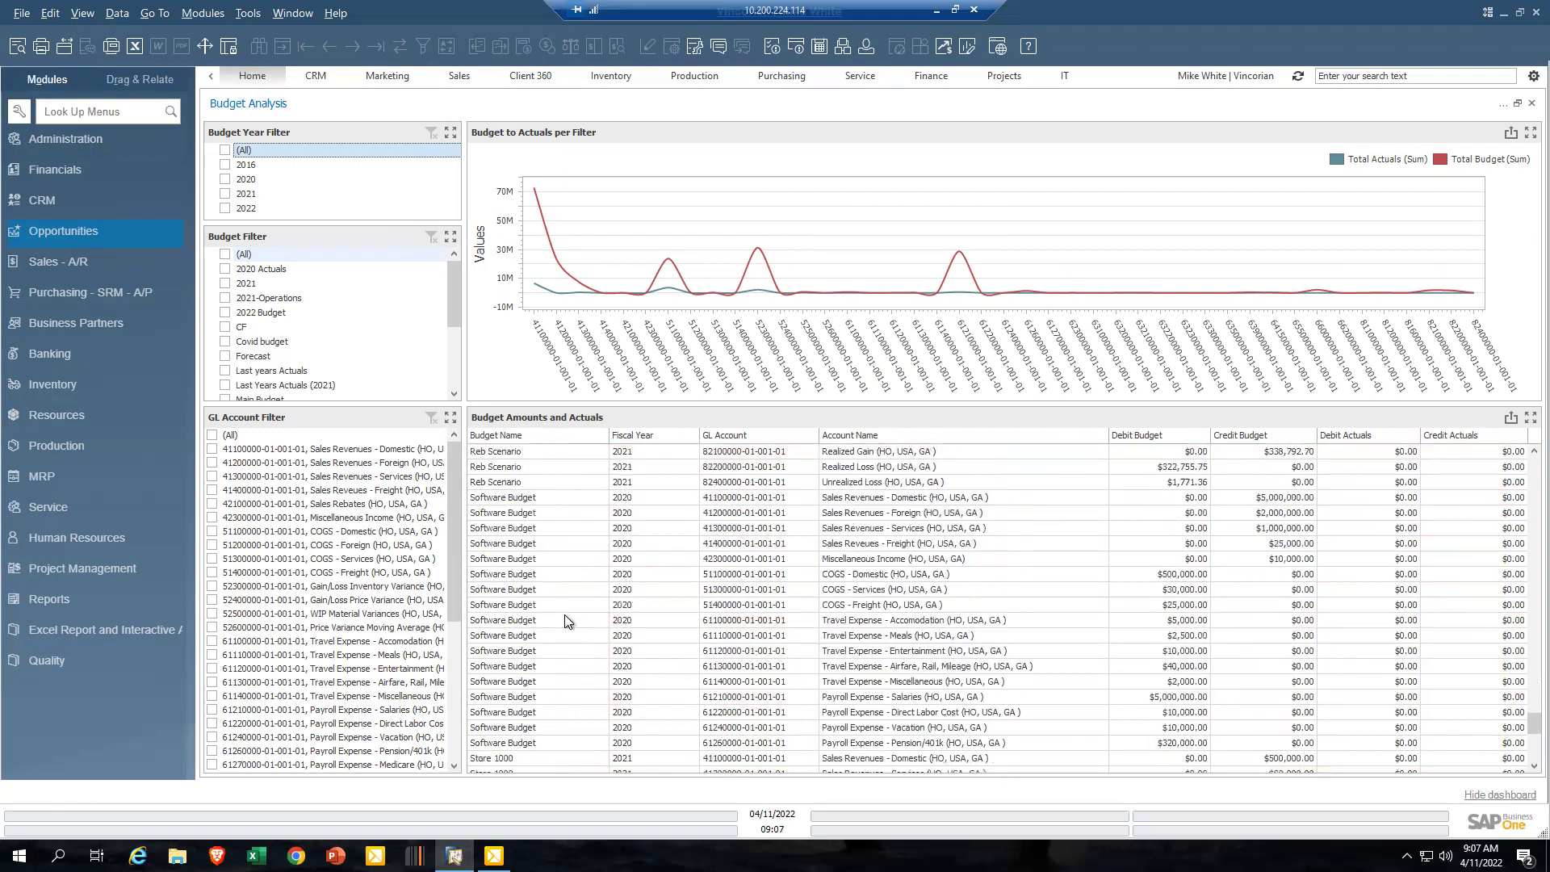
{"action": "scroll", "coordinate": [571, 624], "scroll_direction": "up", "scroll_amount": 20}
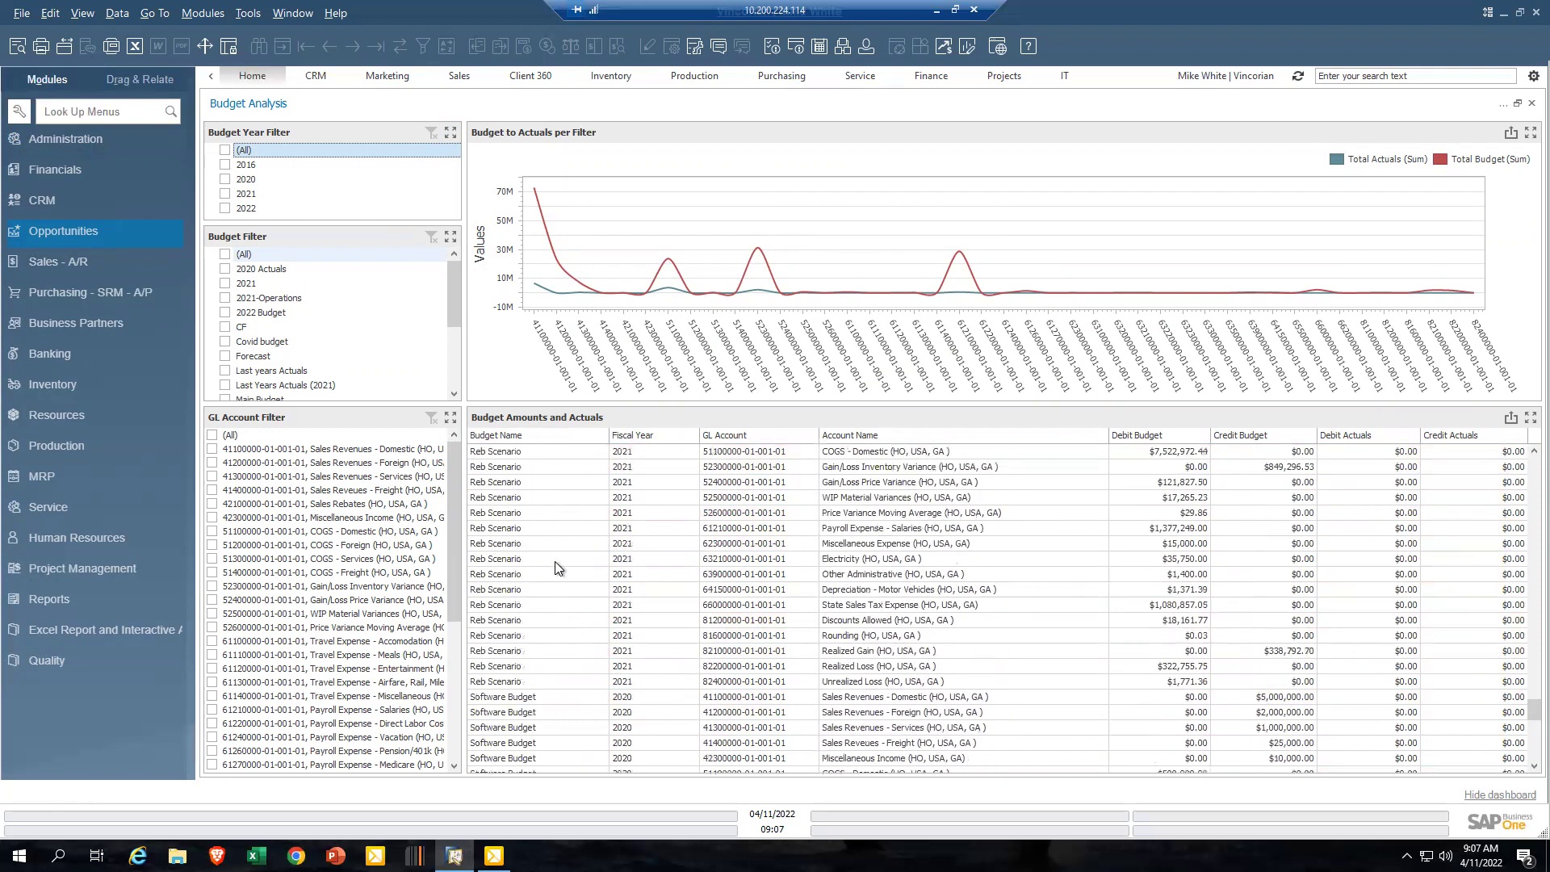
{"action": "scroll", "coordinate": [565, 569], "scroll_direction": "up", "scroll_amount": 7}
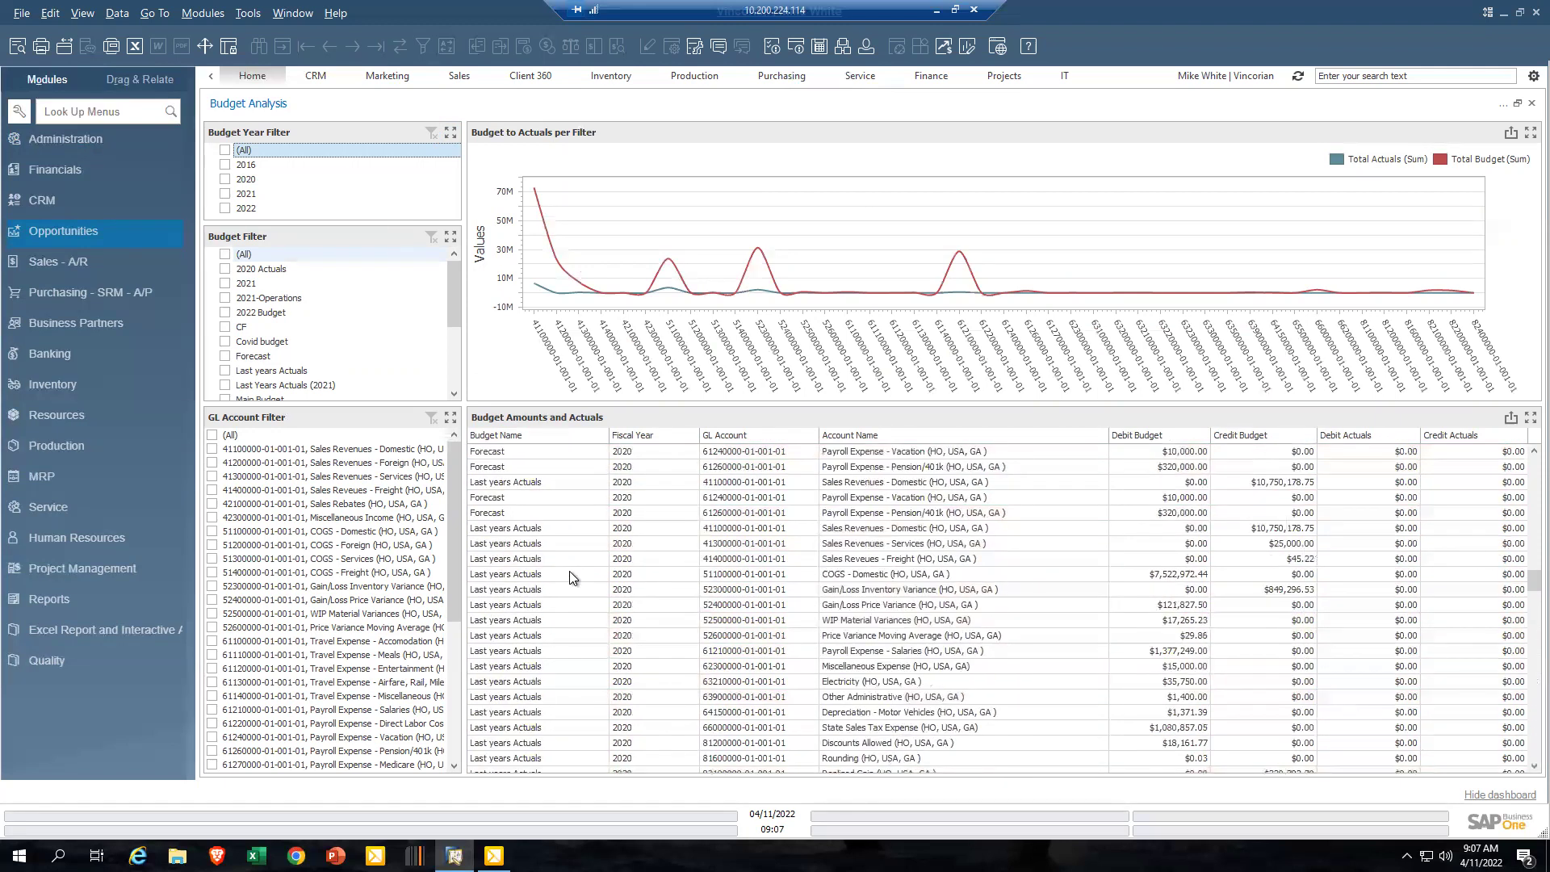
{"action": "scroll", "coordinate": [583, 581], "scroll_direction": "down", "scroll_amount": 6}
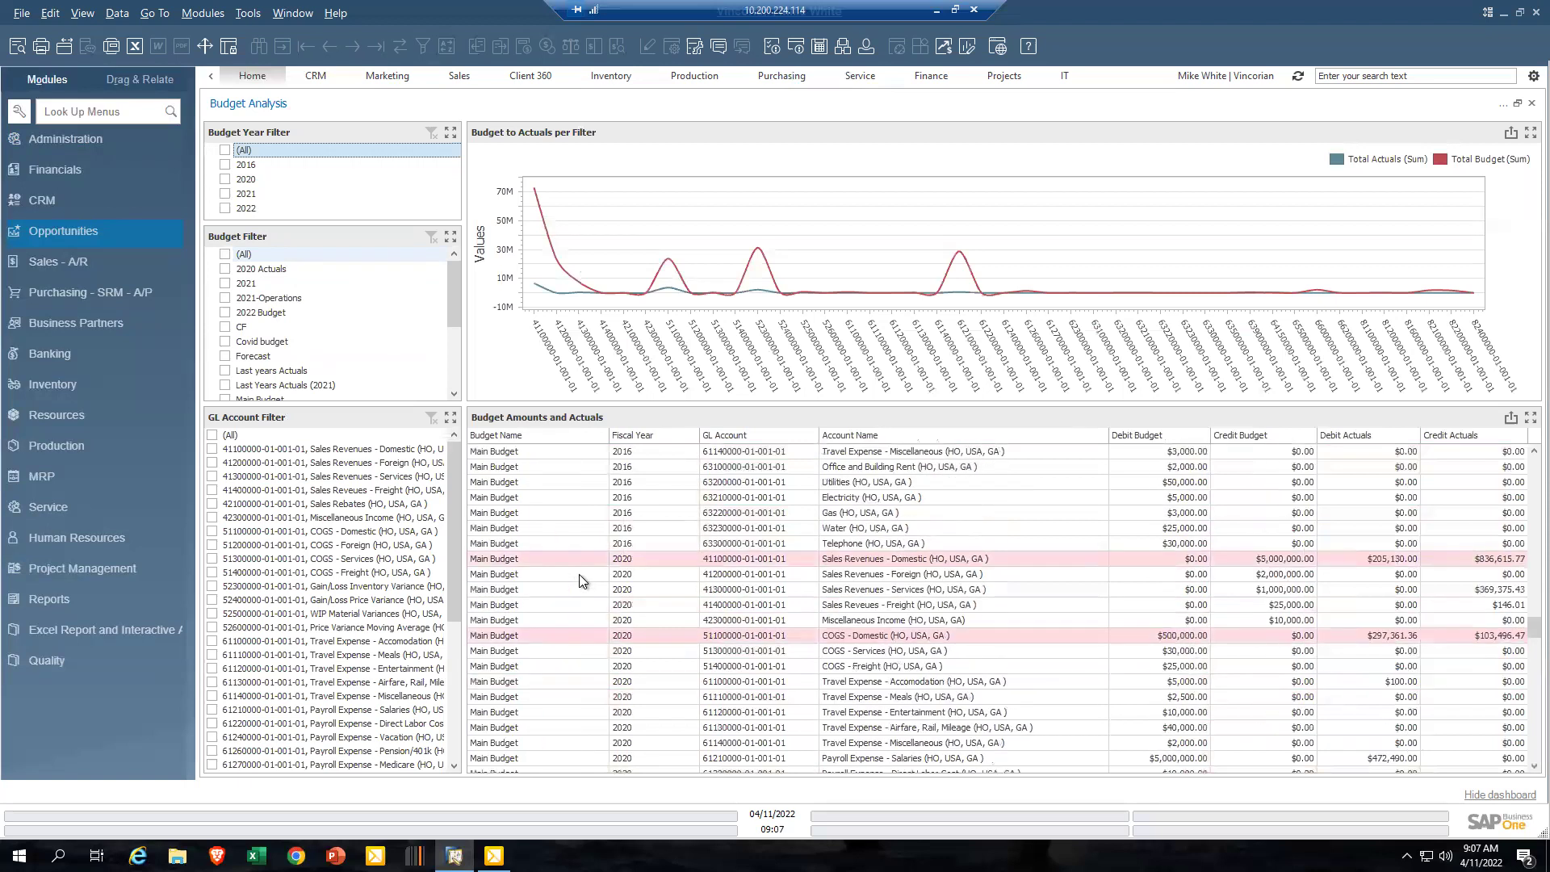
{"action": "scroll", "coordinate": [583, 581], "scroll_direction": "up", "scroll_amount": 15}
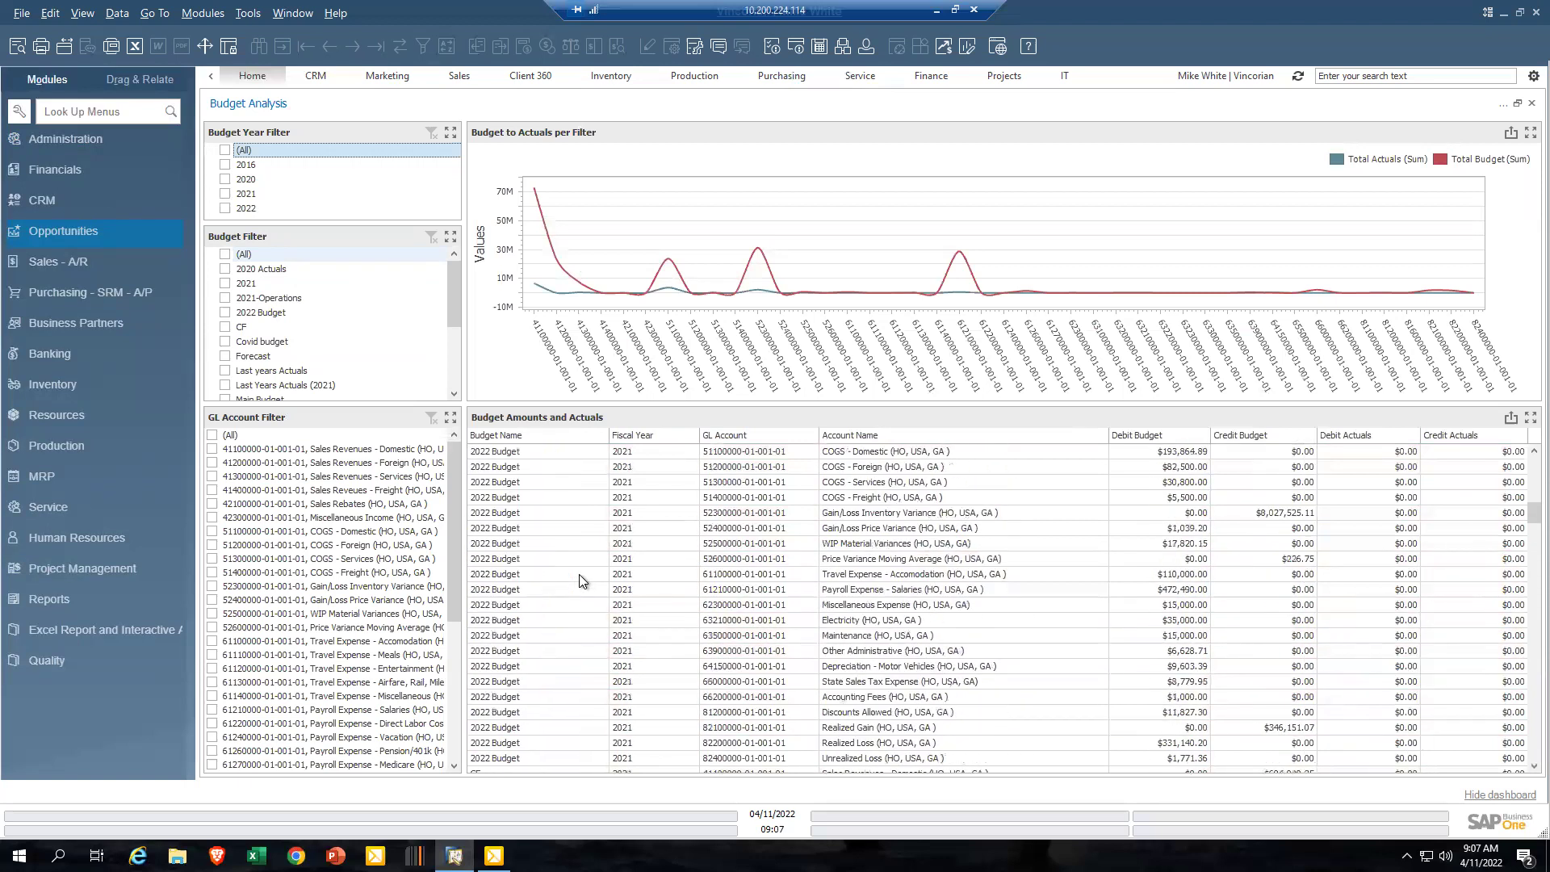
{"action": "left_click", "coordinate": [226, 208]}
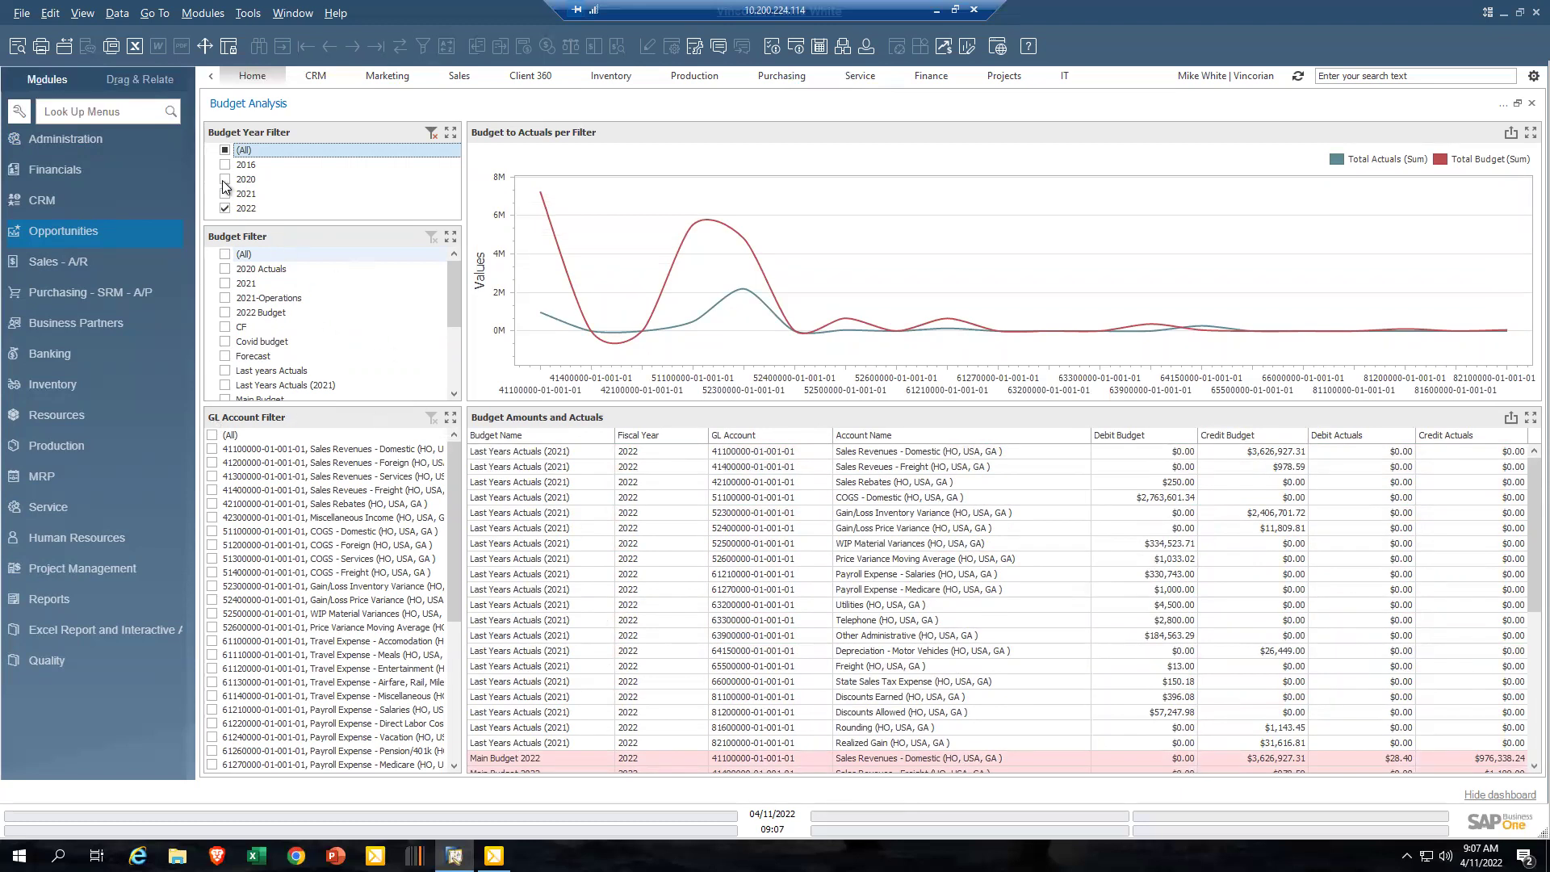
{"action": "left_click", "coordinate": [225, 208]}
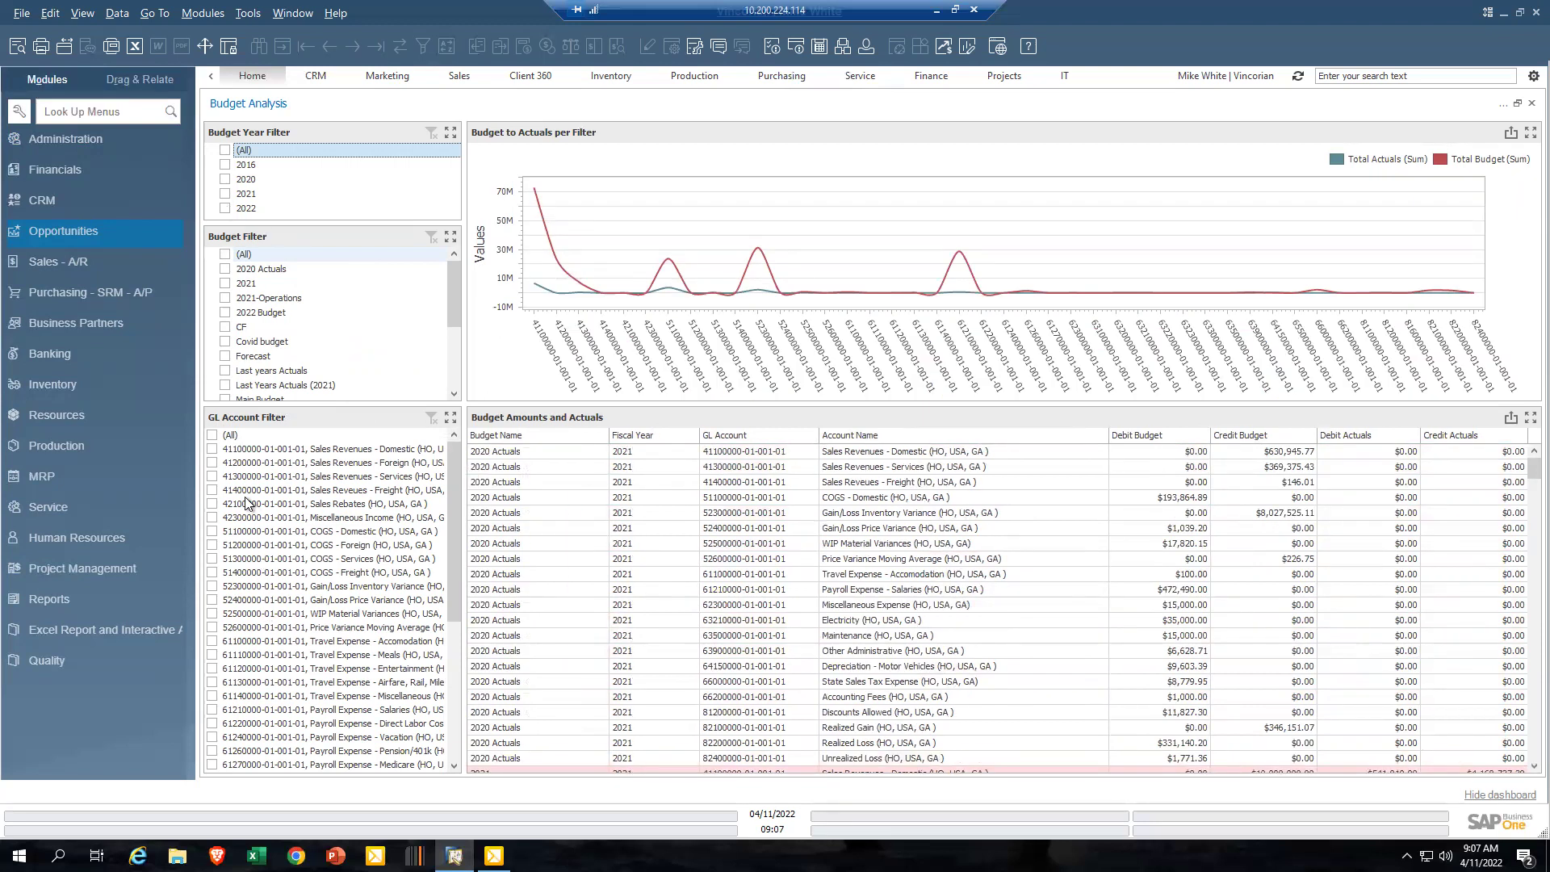
{"action": "left_click", "coordinate": [212, 449]}
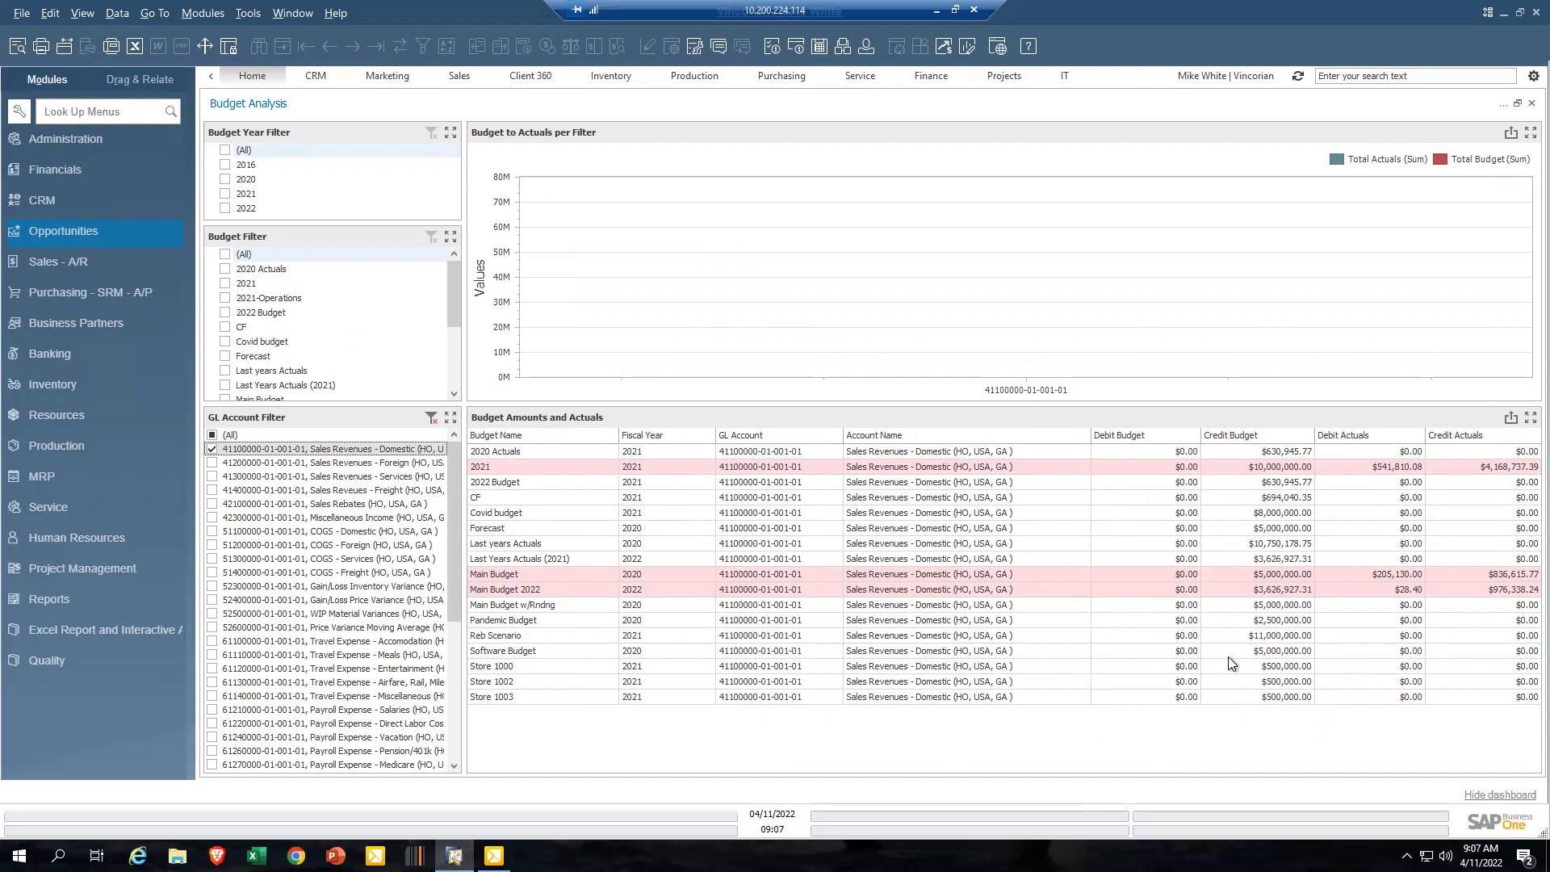
{"action": "left_click", "coordinate": [215, 449]}
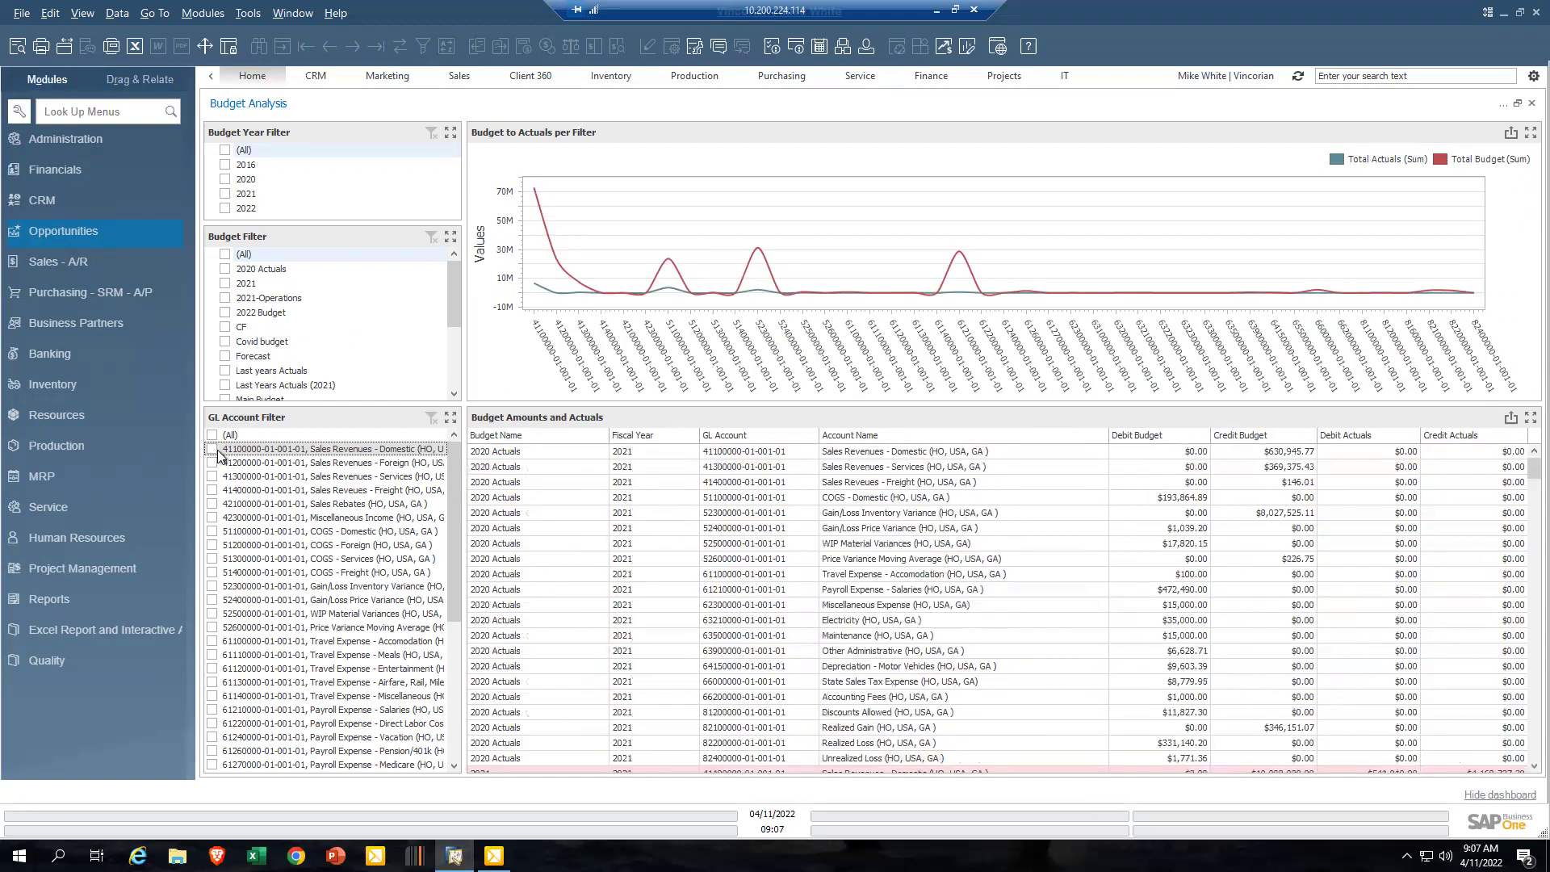
{"action": "left_click", "coordinate": [1518, 103]}
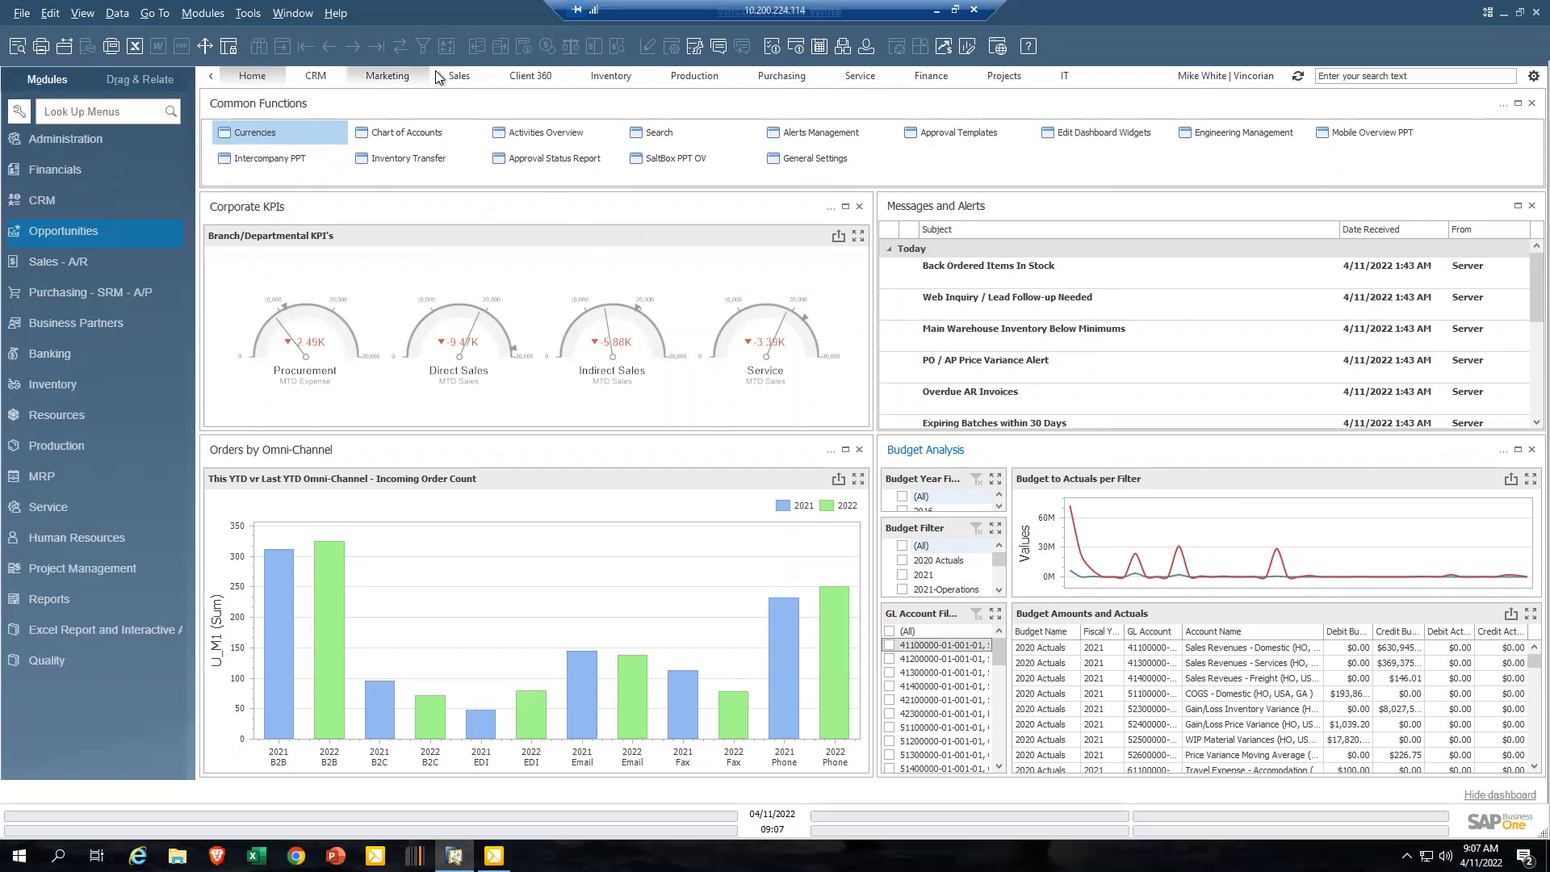
- Open the CRM dashboard view and expand the CRM module's list of functions
{"action": "left_click", "coordinate": [315, 76]}
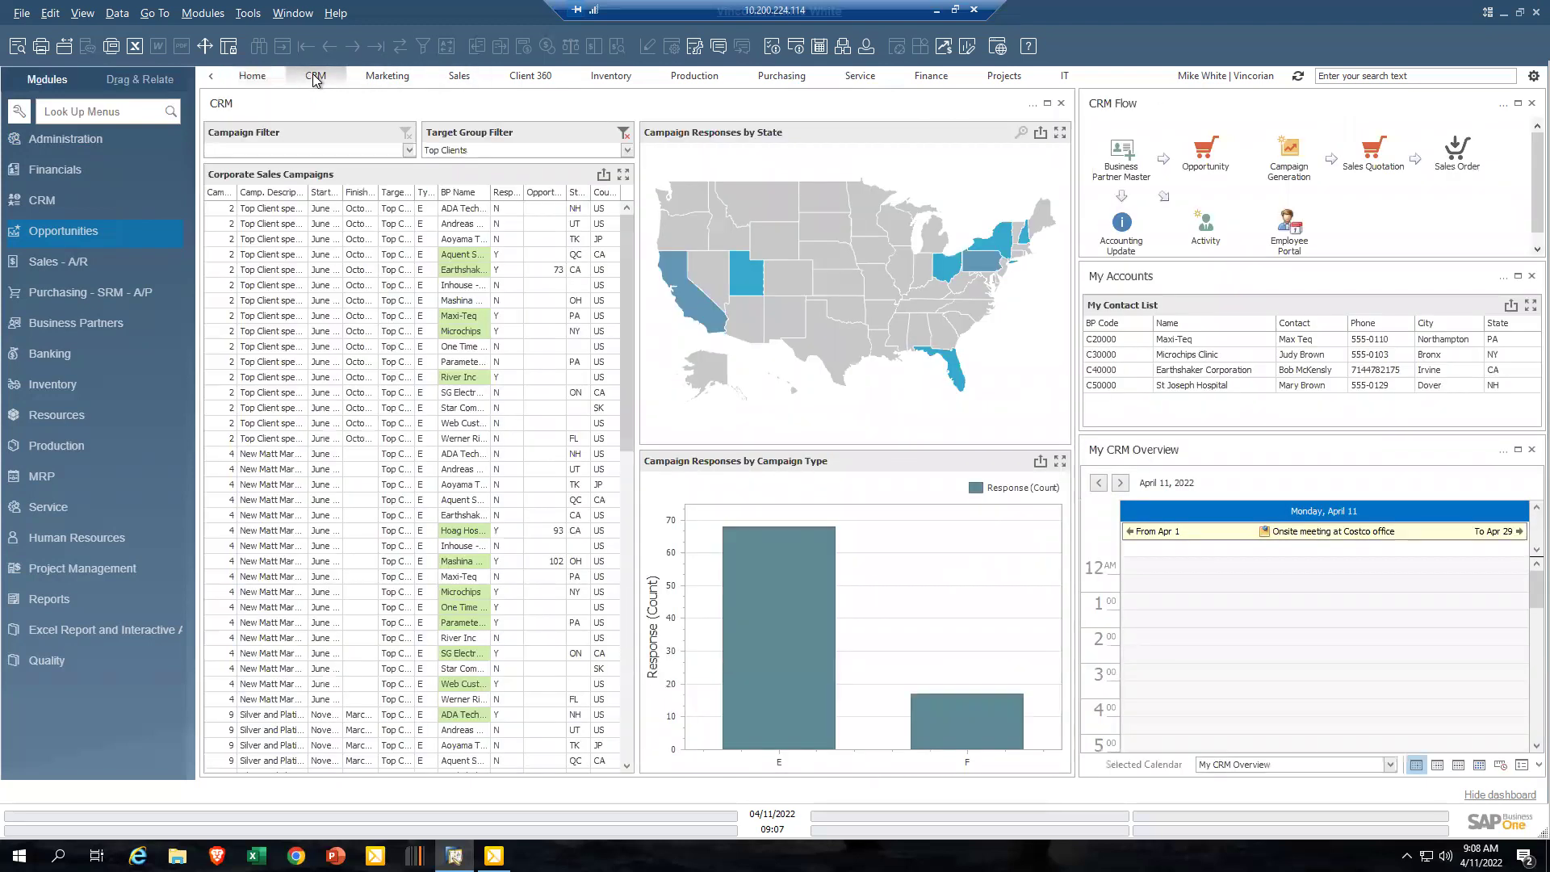
{"action": "left_click", "coordinate": [43, 202]}
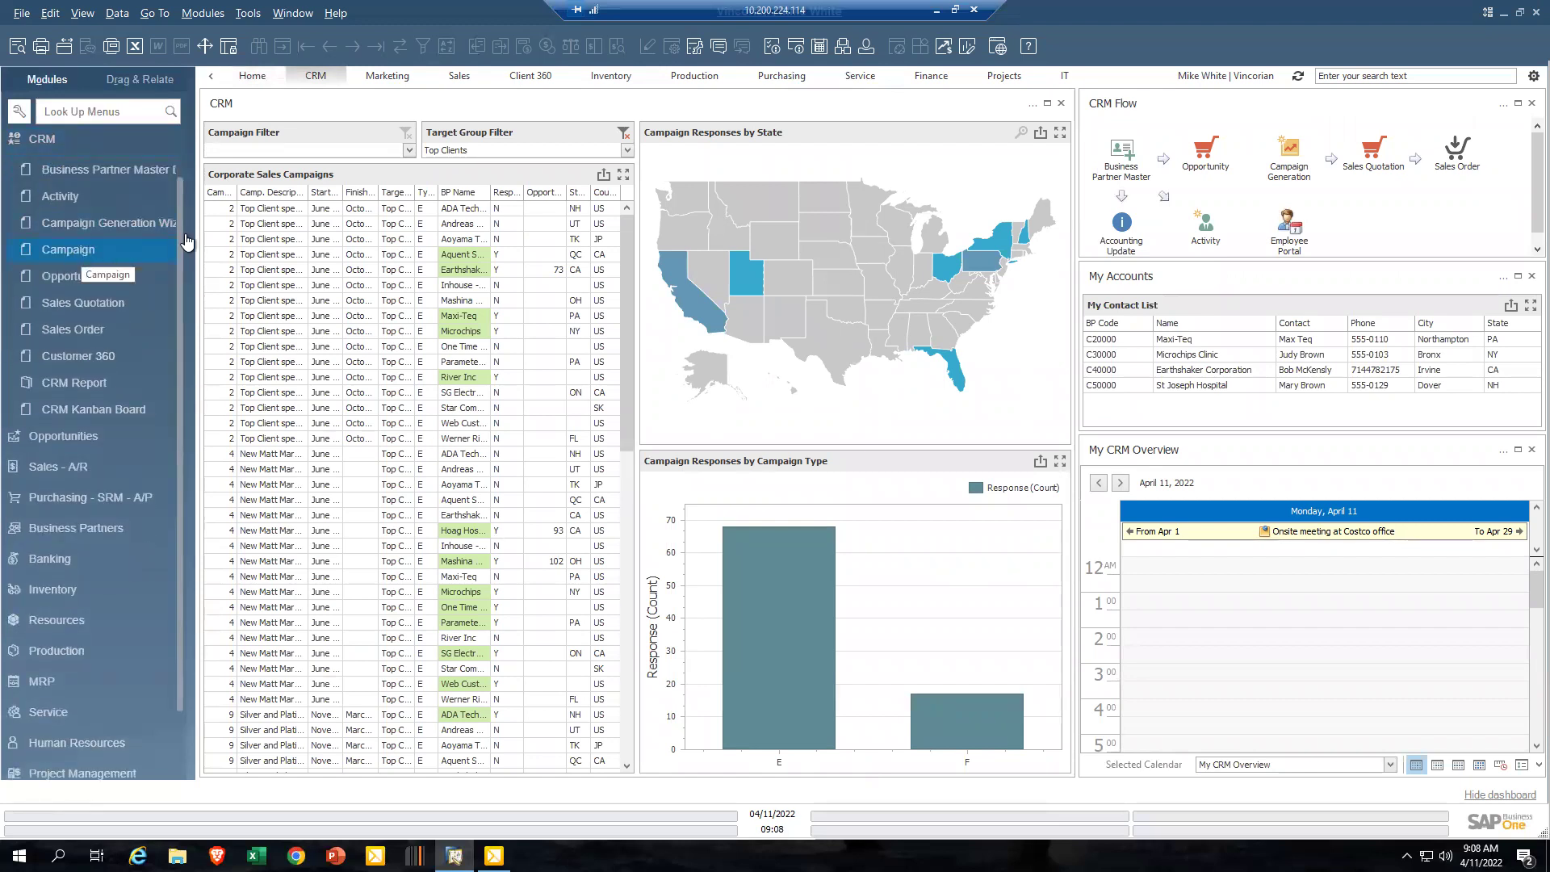
- Filter the sales campaigns by Maintenance Renewall with the target group filter removed, and clear the campaign filter after reviewing the charts
{"action": "left_click", "coordinate": [410, 151]}
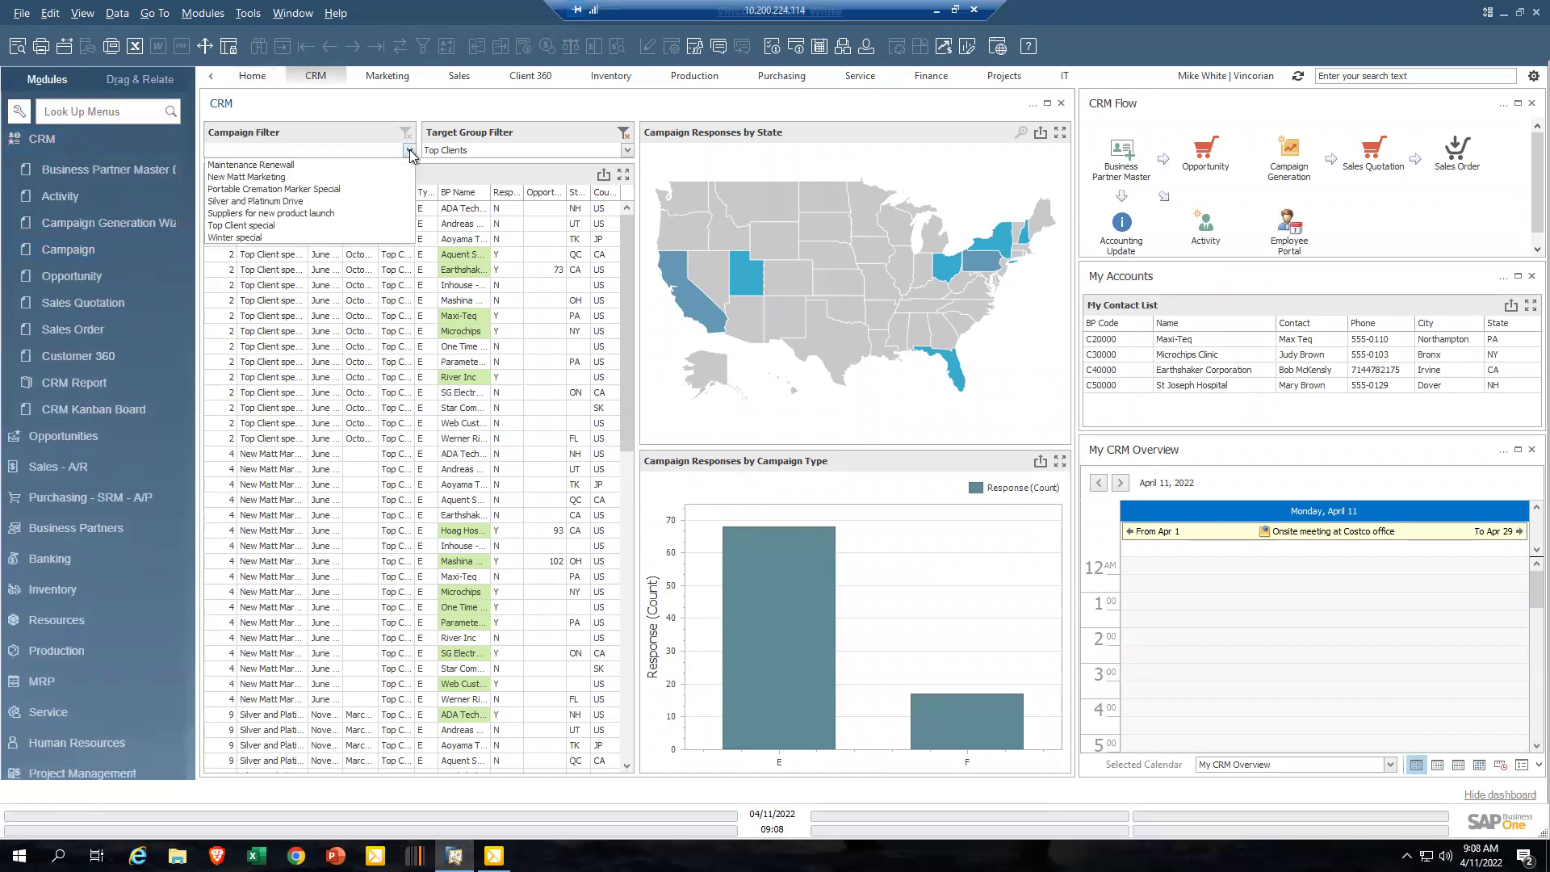
{"action": "left_click", "coordinate": [283, 164]}
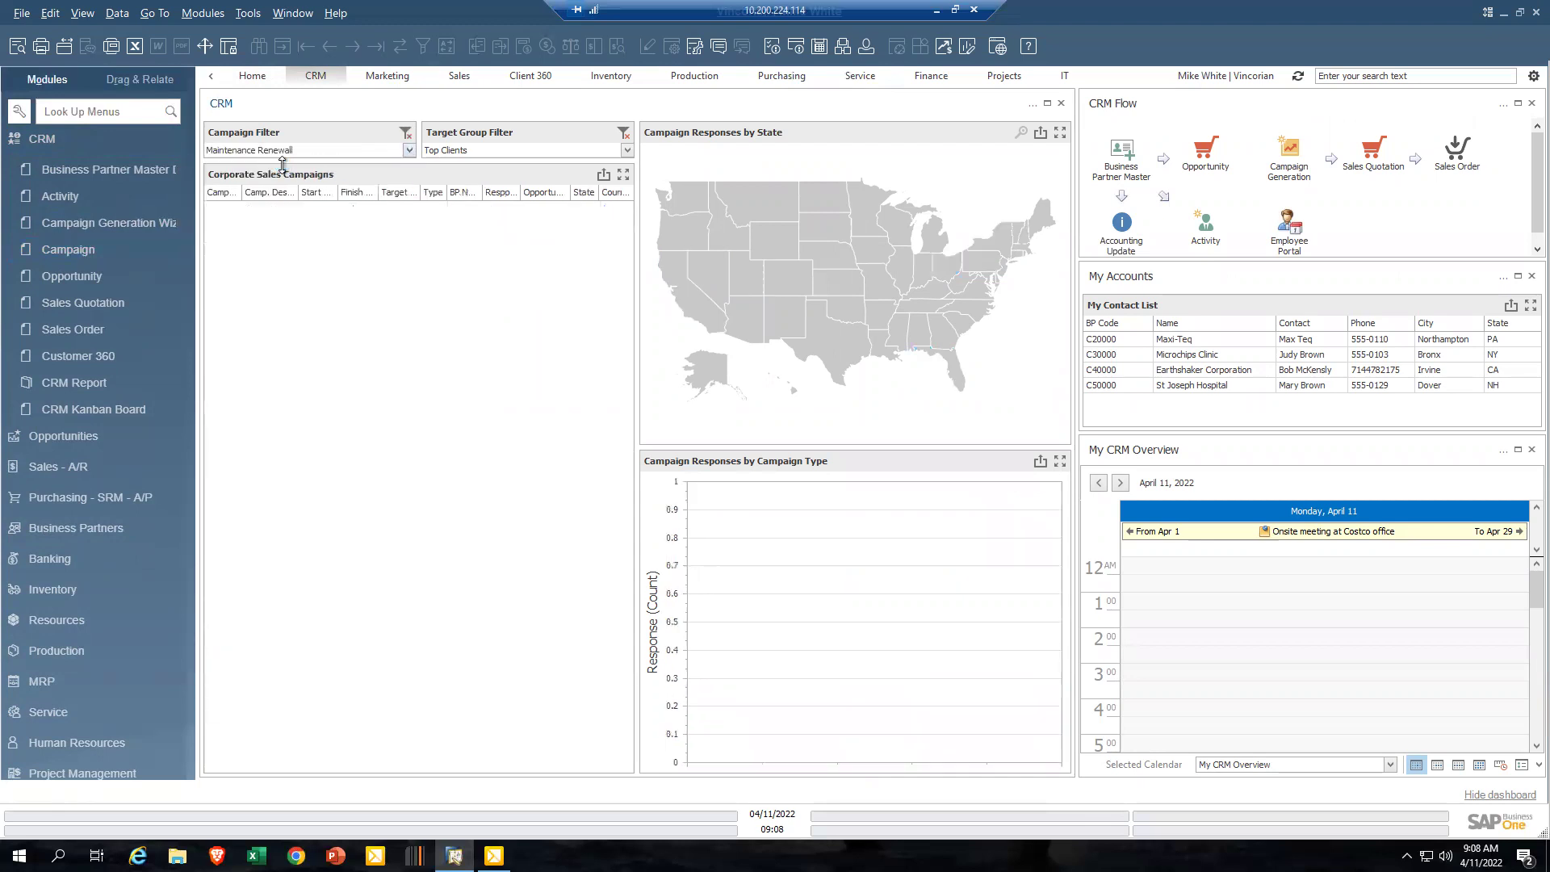
{"action": "left_click", "coordinate": [624, 132]}
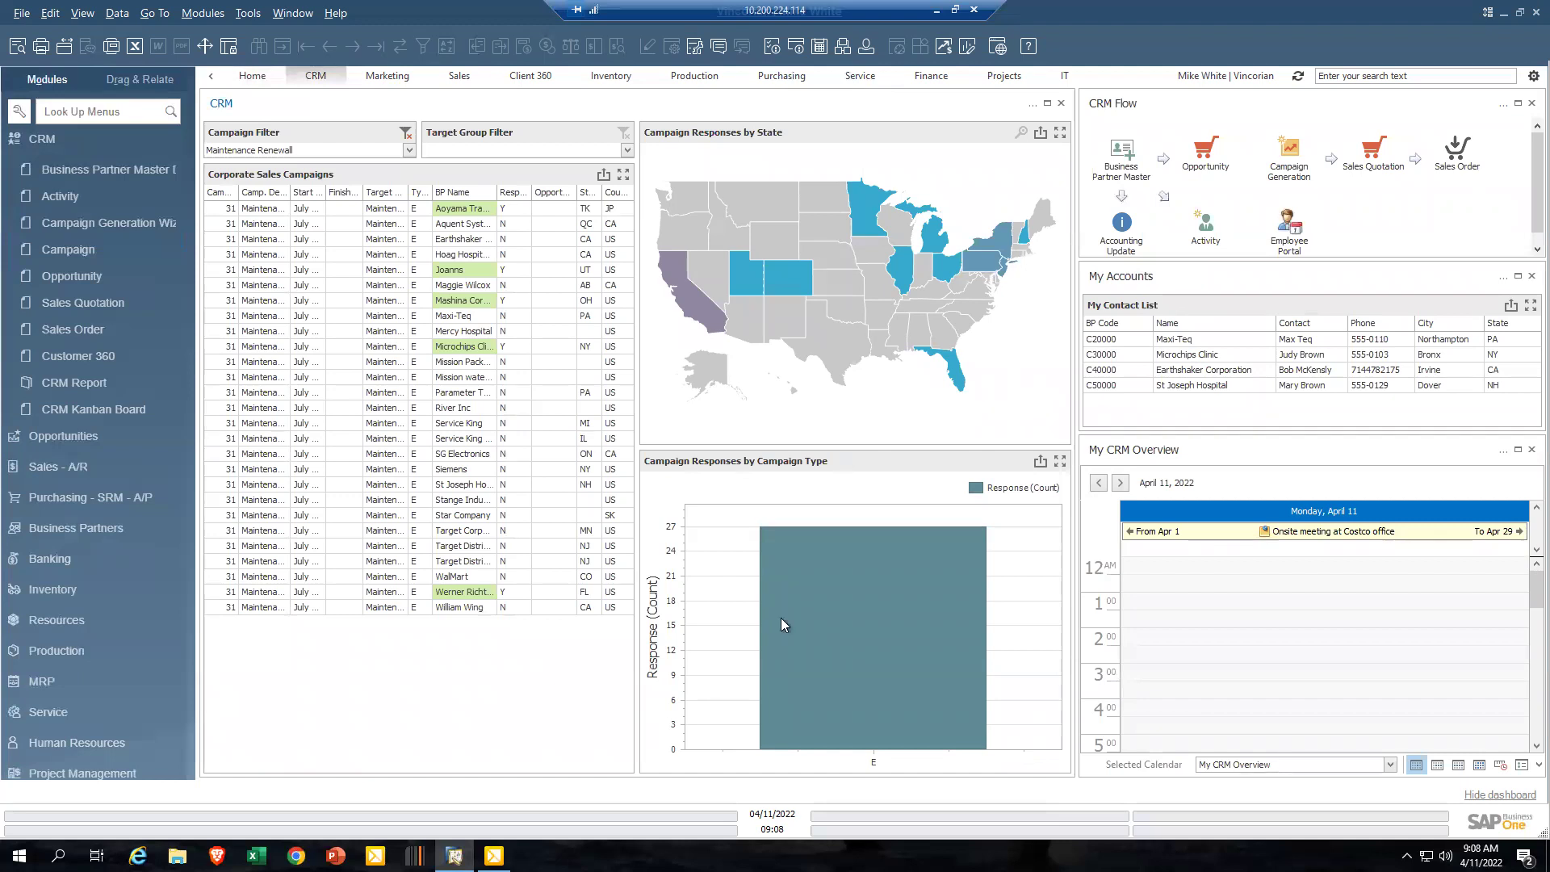
{"action": "mouse_move", "coordinate": [880, 653]}
{"action": "left_click", "coordinate": [407, 139]}
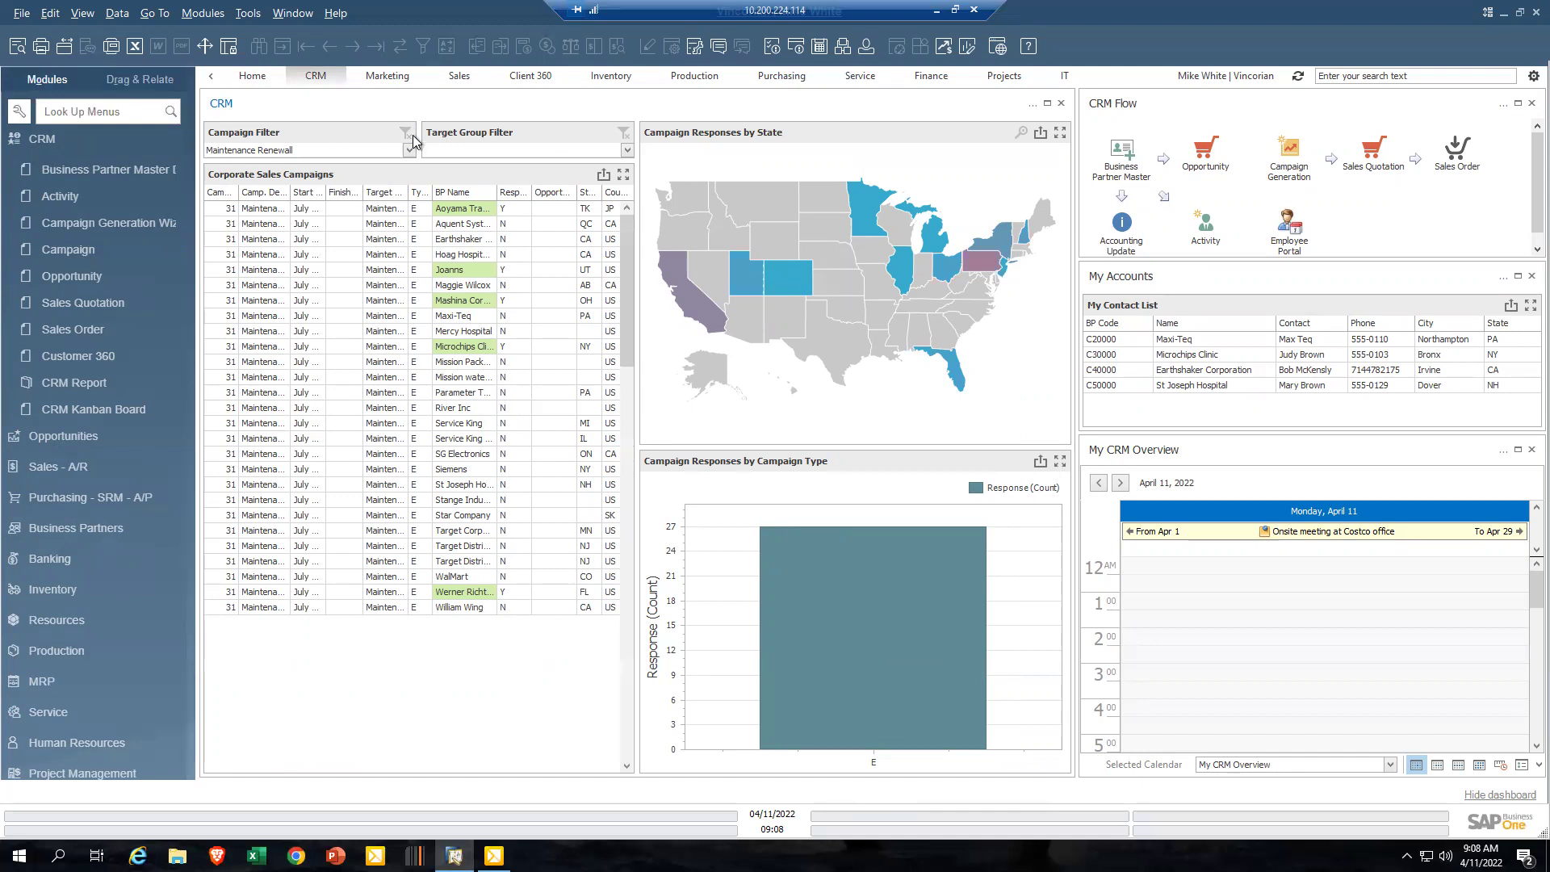
- Look over the Marketing view's browser dashboards and switch to the Sales view
{"action": "left_click", "coordinate": [385, 76]}
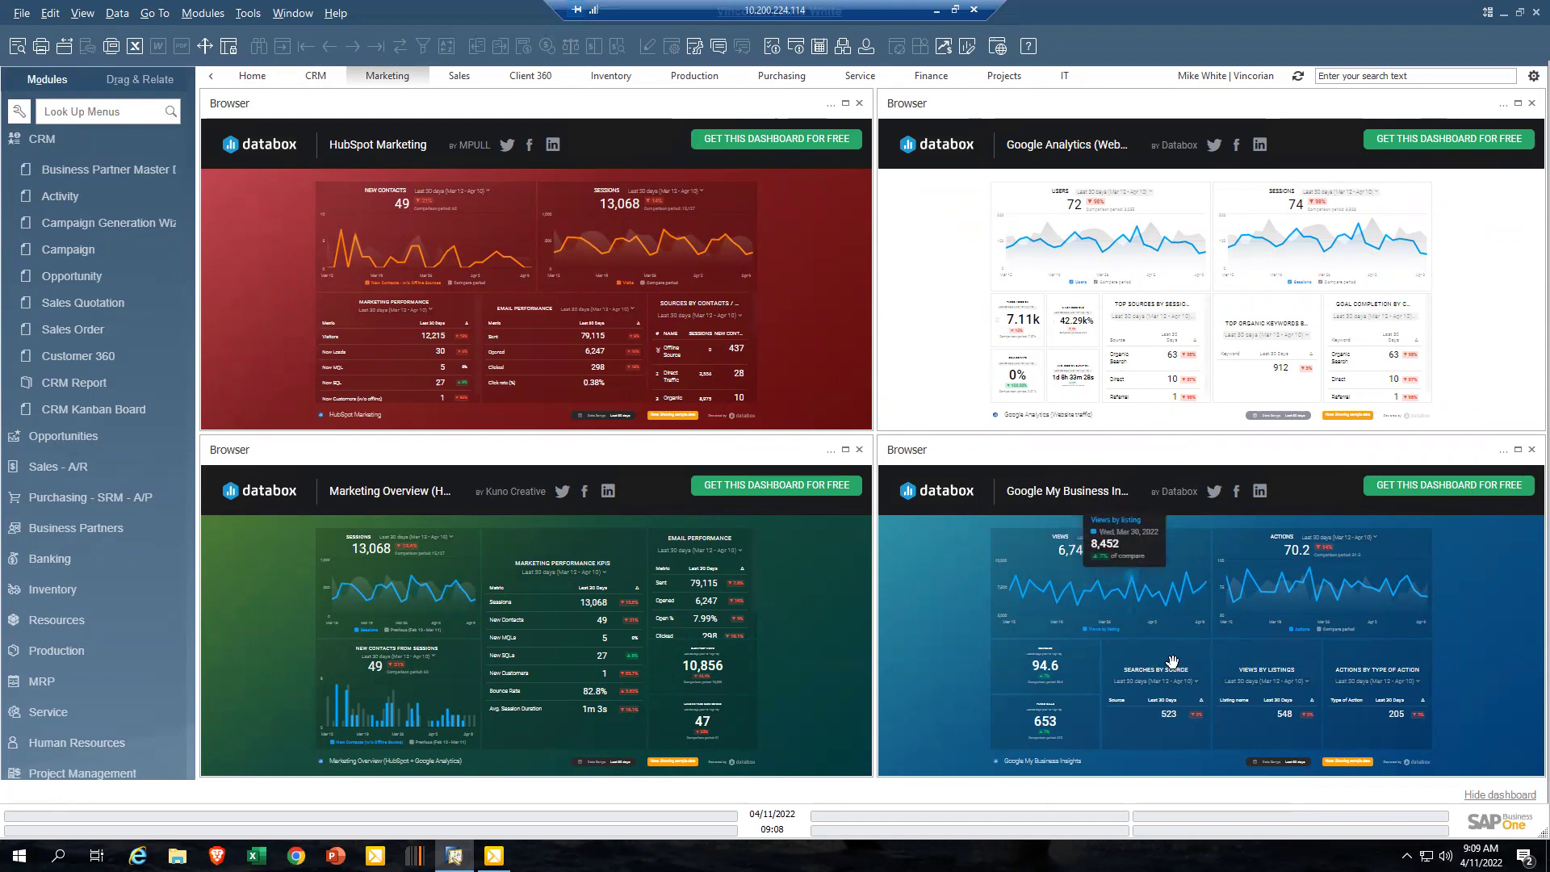
{"action": "left_click", "coordinate": [458, 75]}
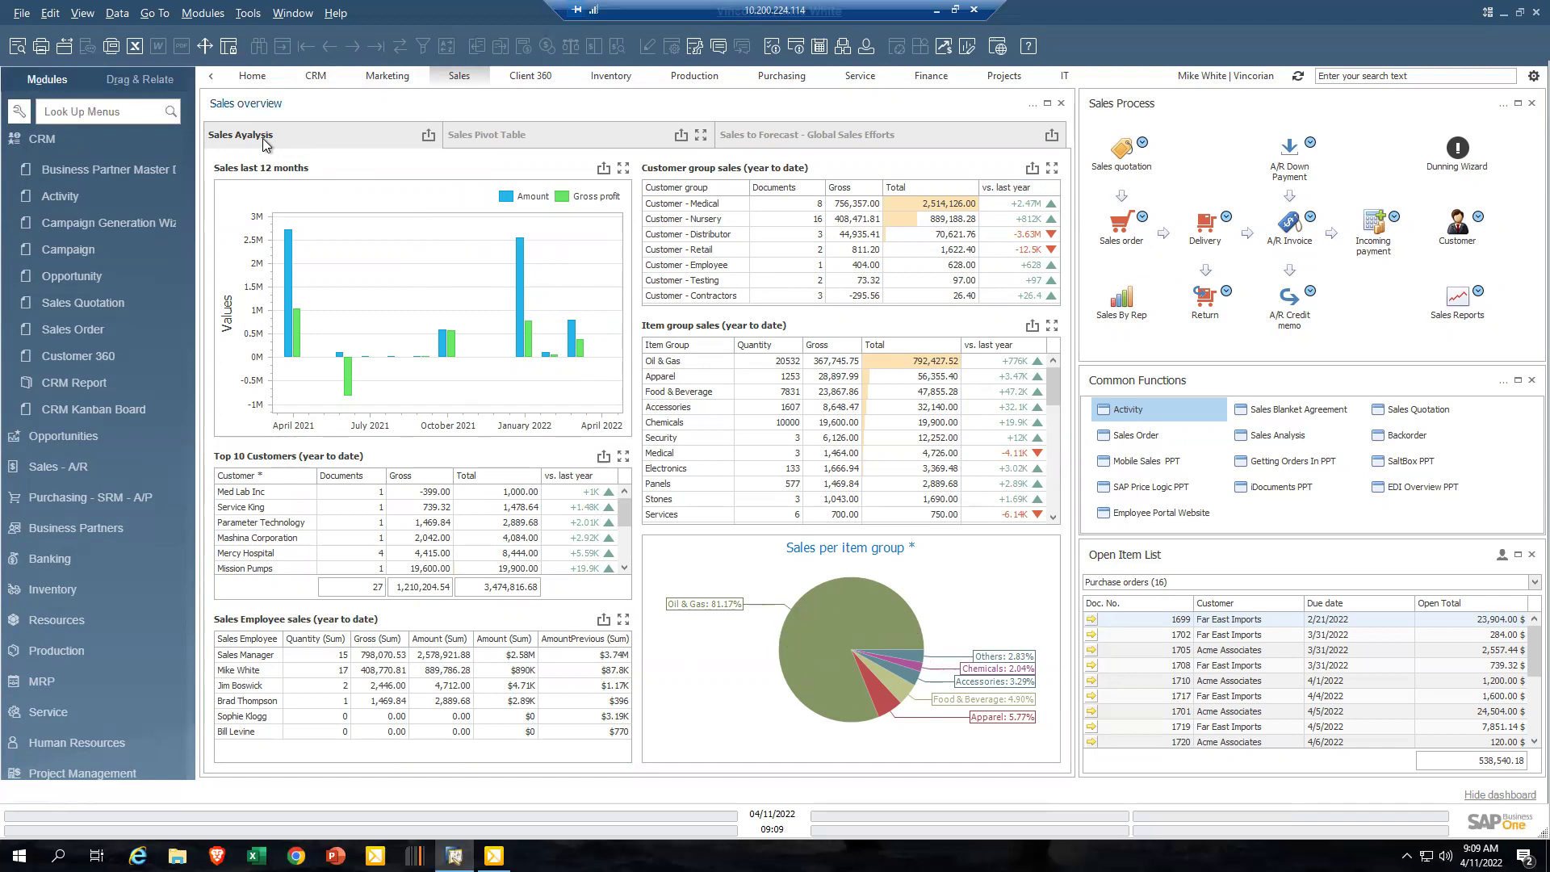
- Show the Sales Pivot Table and expand 2022 down to the Q1 months and the Apparel group down to its items
{"action": "left_click", "coordinate": [565, 136]}
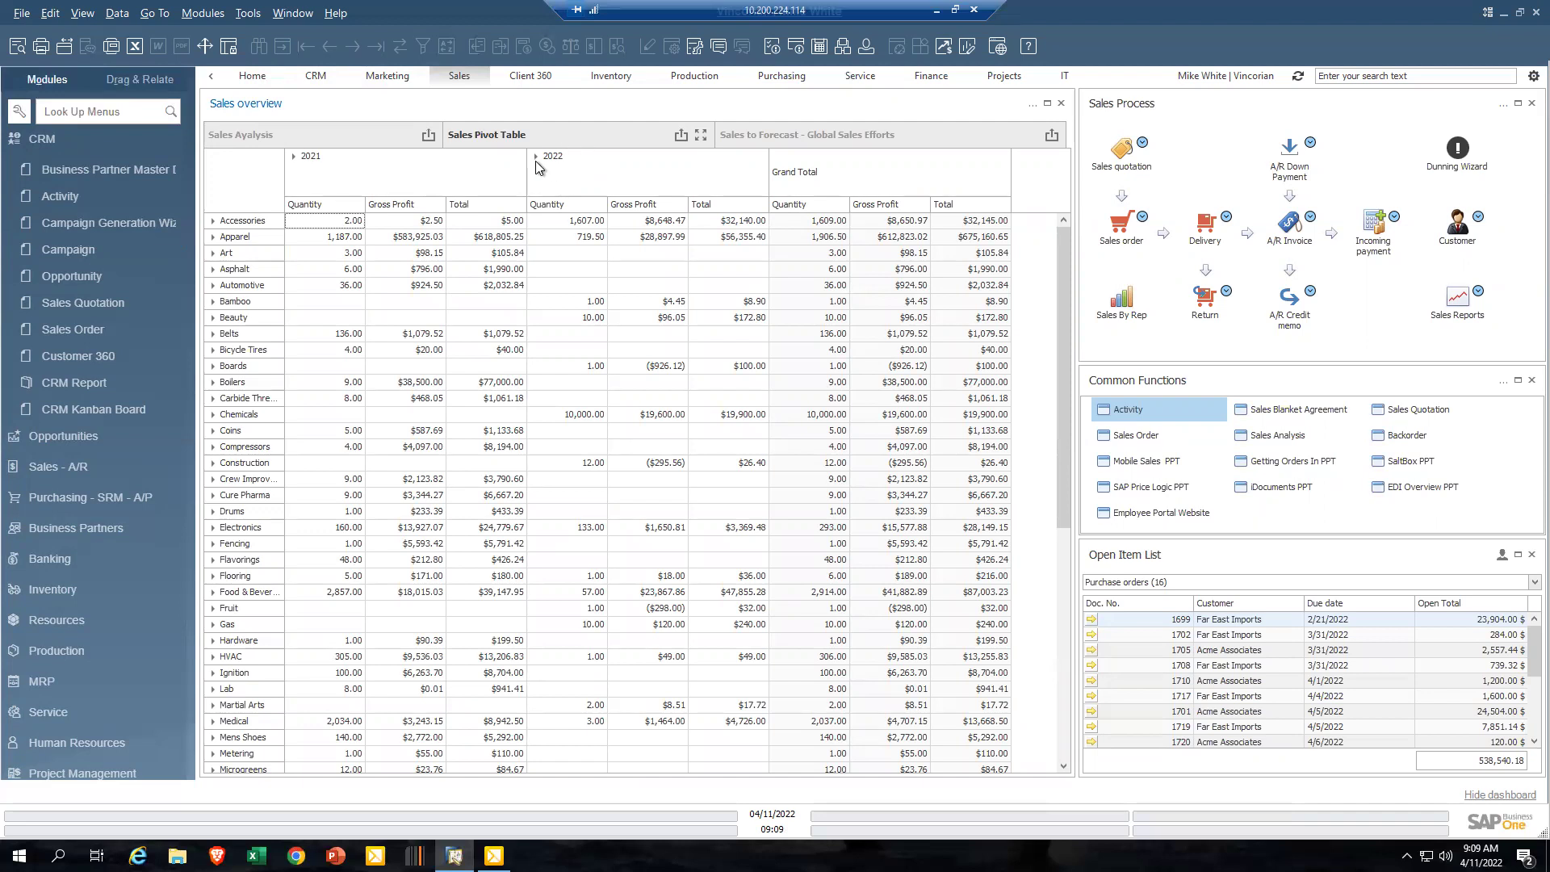
{"action": "left_click", "coordinate": [536, 158]}
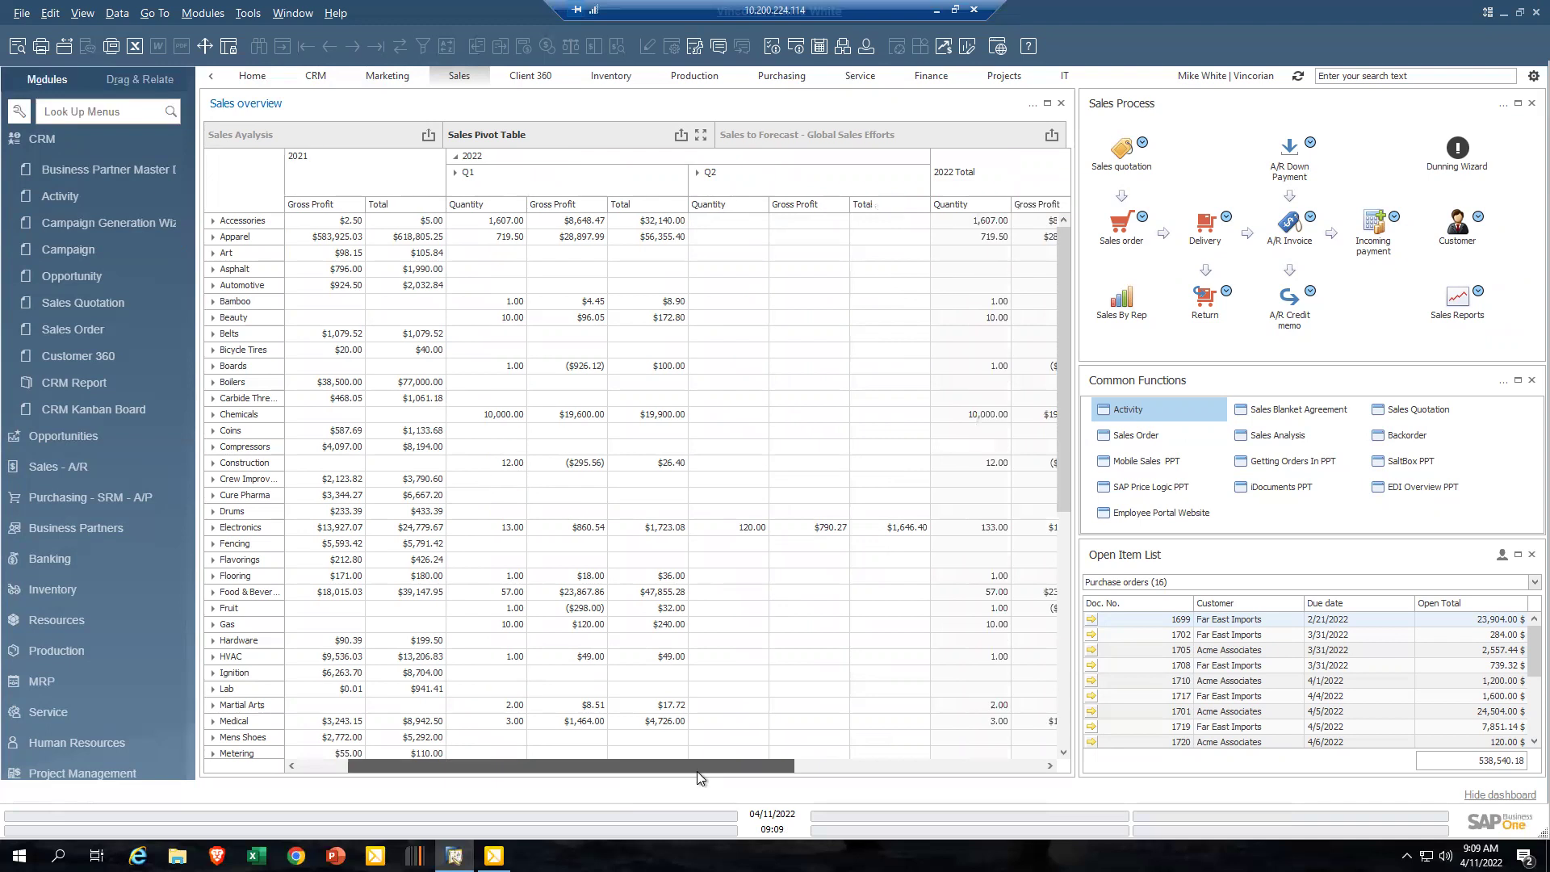
{"action": "left_click", "coordinate": [536, 172]}
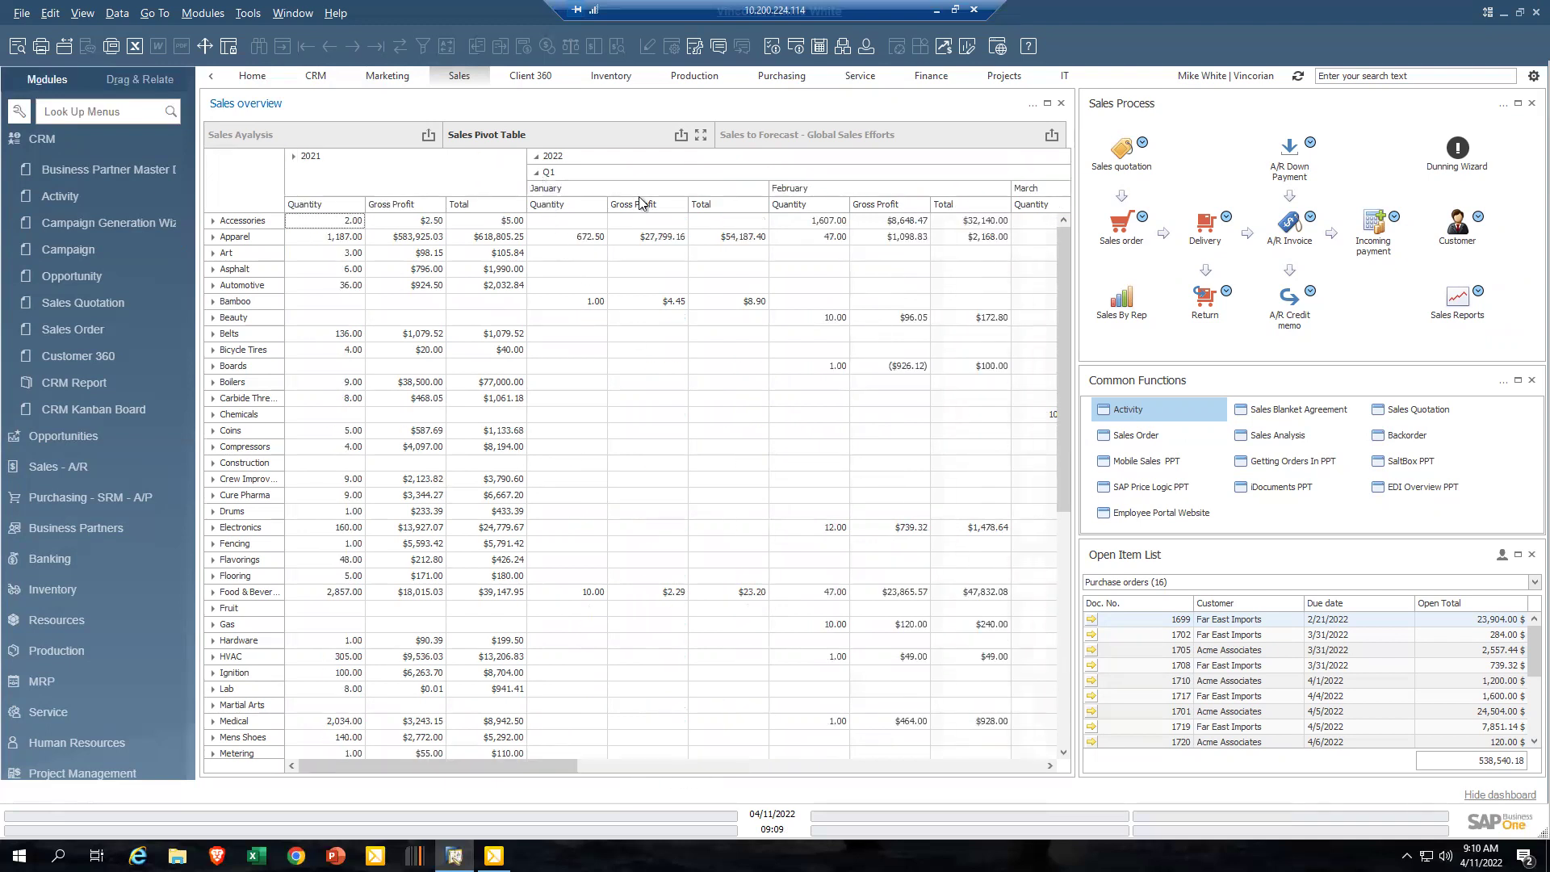
{"action": "left_click_drag", "start_coordinate": [566, 767], "coordinate": [505, 769]}
{"action": "left_click", "coordinate": [214, 239]}
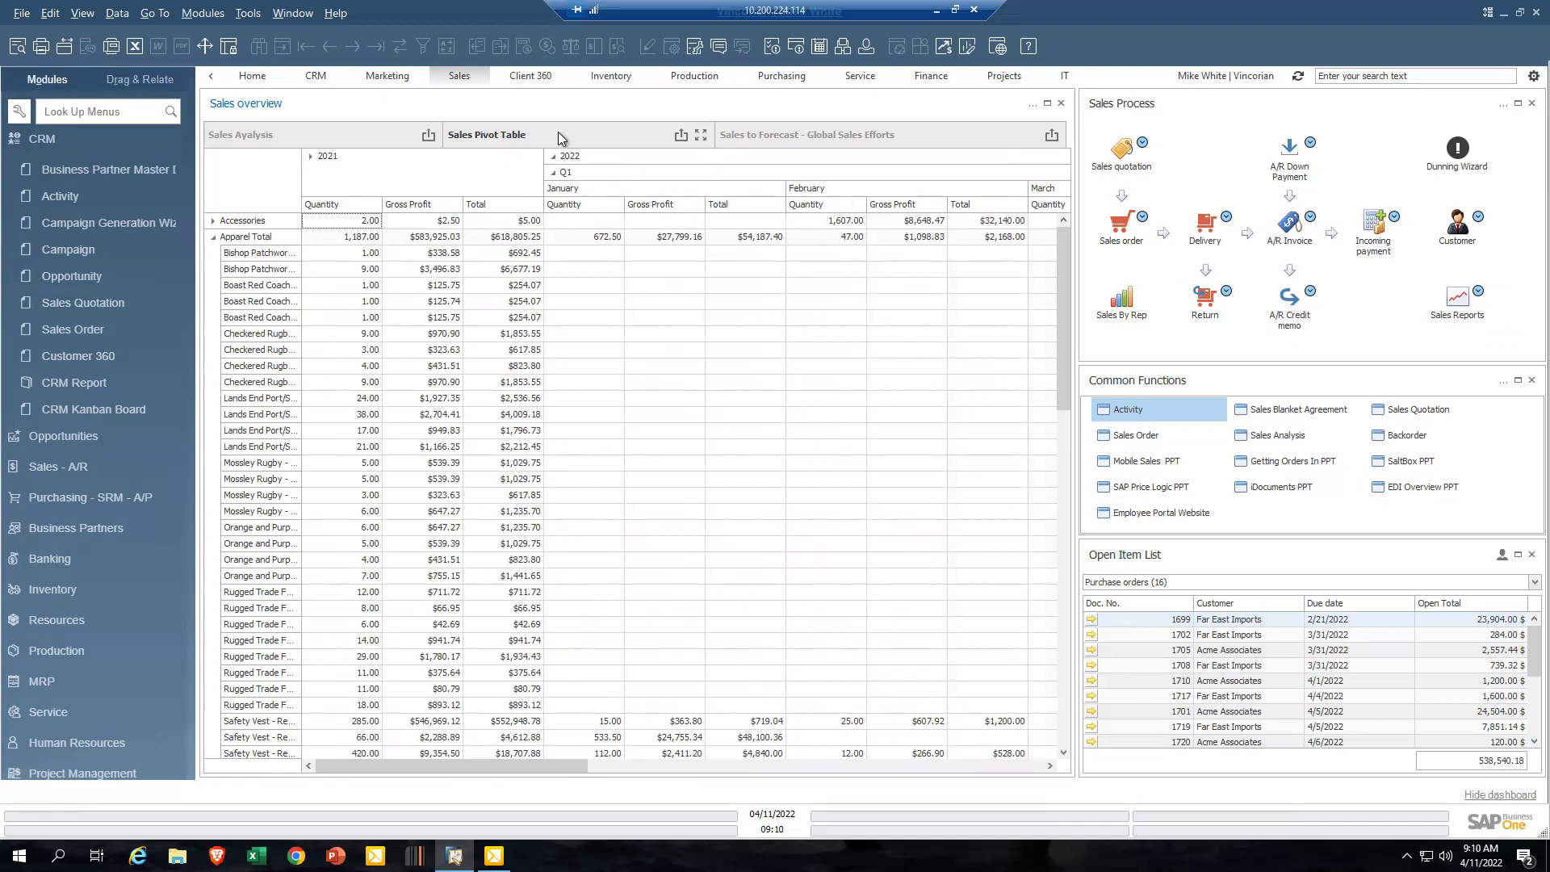
- Show Sales to Forecast - Global Sales Efforts and examine the United States and Canada on the sales amount map
{"action": "left_click", "coordinate": [864, 138]}
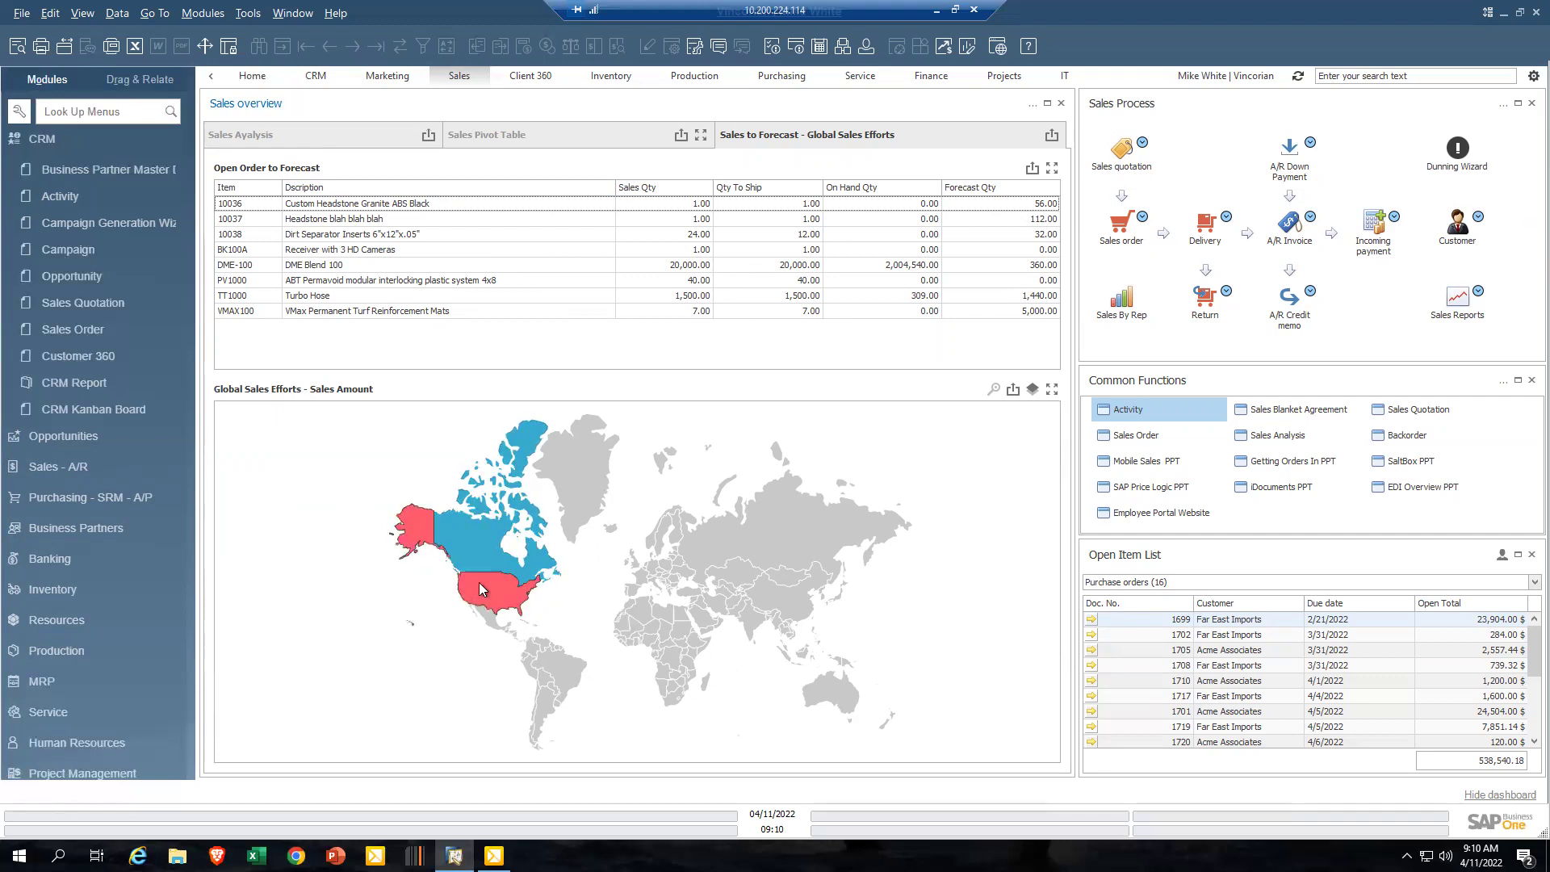
{"action": "scroll", "coordinate": [478, 583], "scroll_direction": "down", "scroll_amount": 2}
{"action": "scroll", "coordinate": [496, 589], "scroll_direction": "up", "scroll_amount": 3}
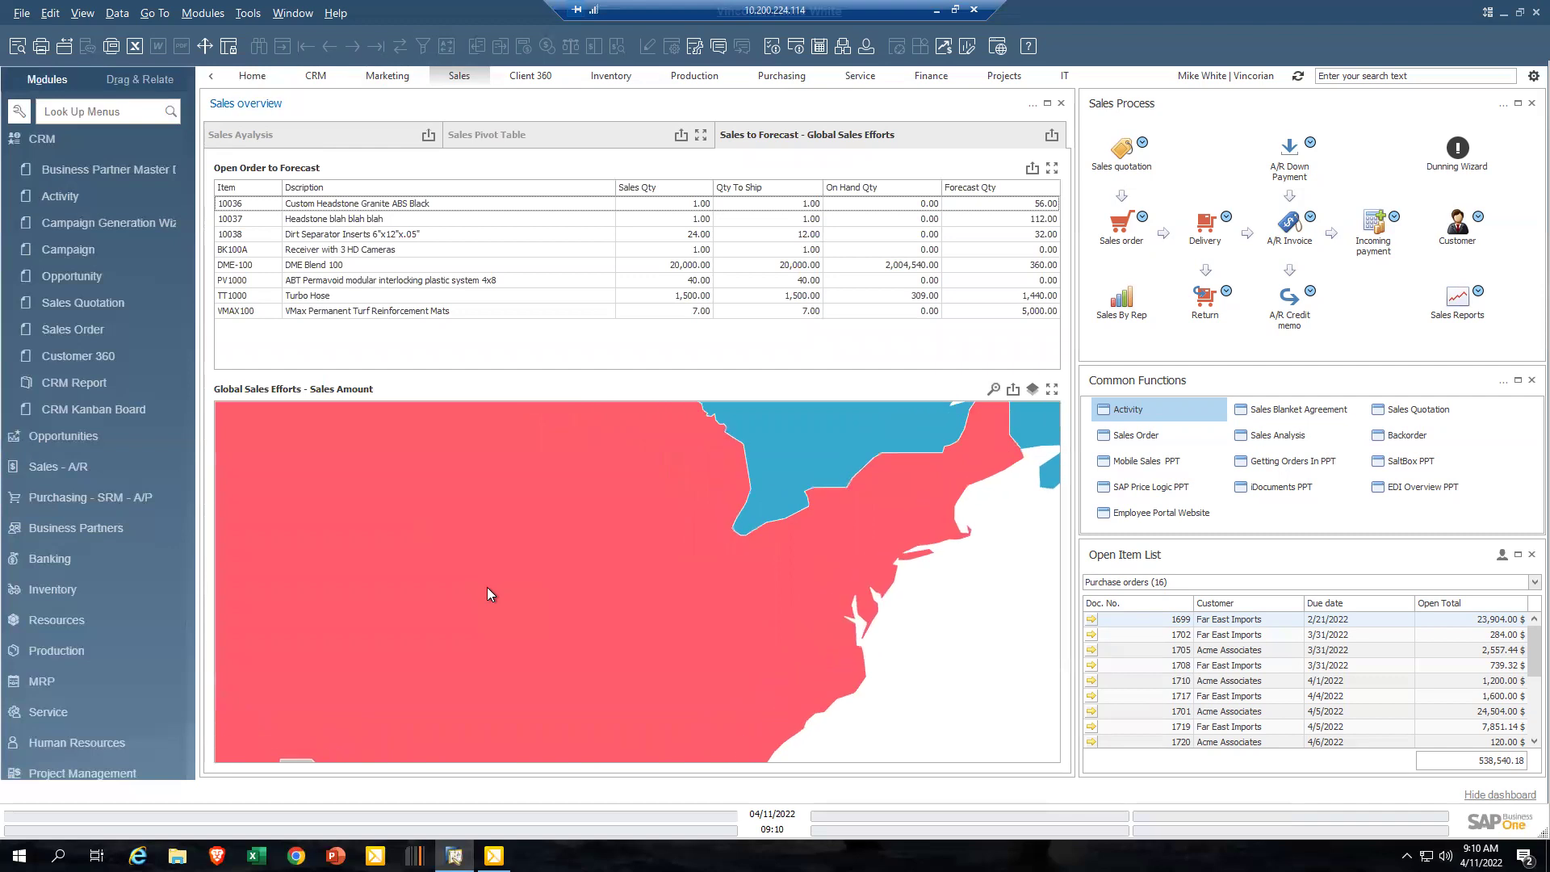
{"action": "scroll", "coordinate": [487, 588], "scroll_direction": "down", "scroll_amount": 2}
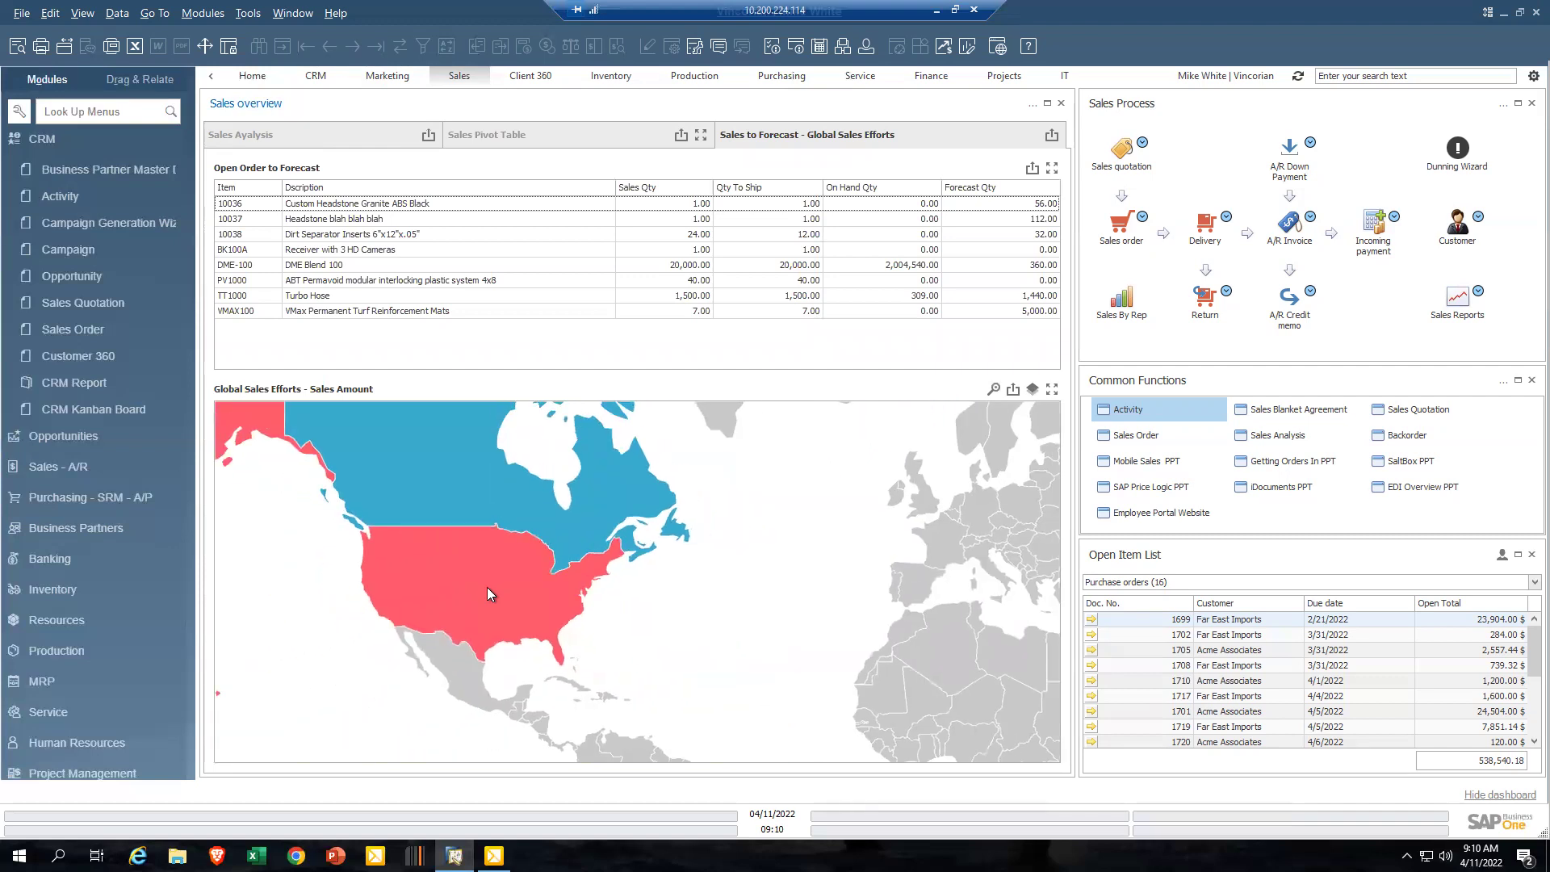
{"action": "left_click_drag", "start_coordinate": [438, 530], "coordinate": [589, 637]}
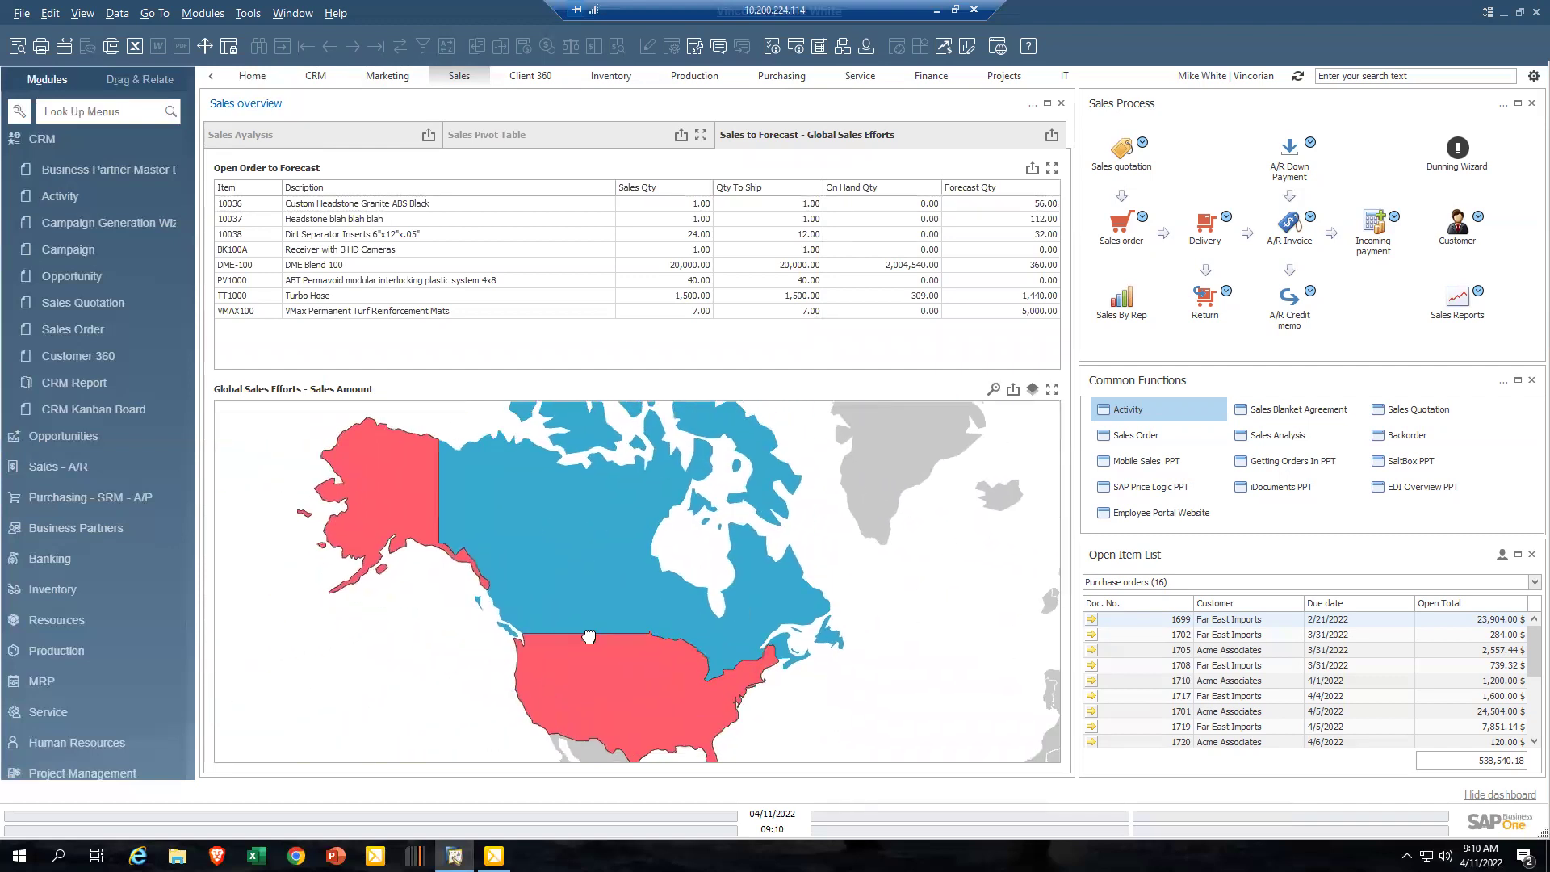
{"action": "mouse_move", "coordinate": [588, 632]}
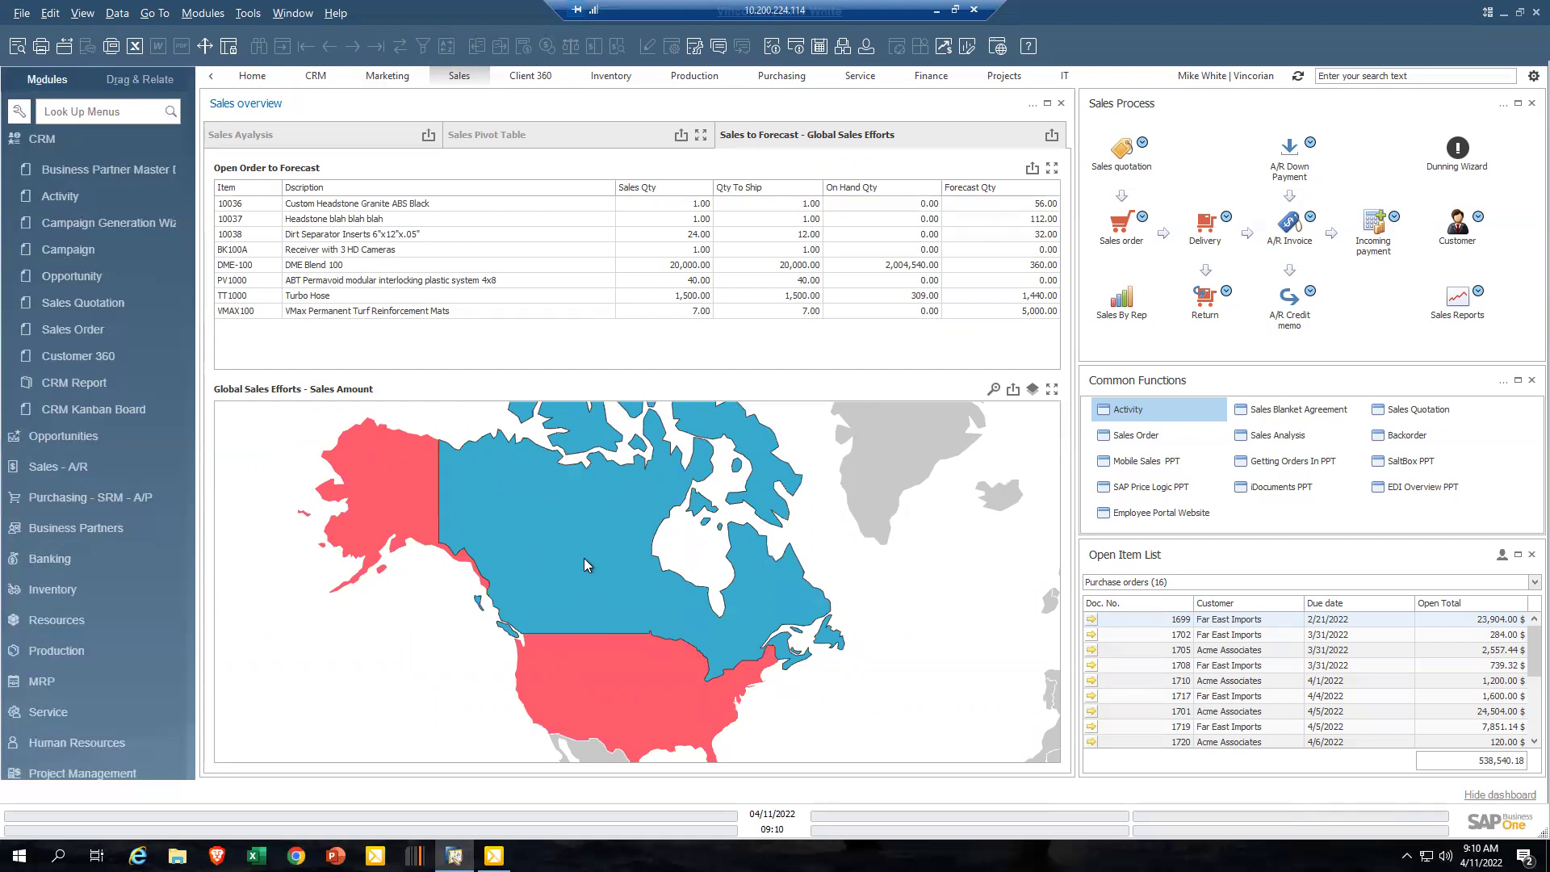
- Open the Client 360 view, filter the customer document history to This Year, and check the document type filter options
{"action": "left_click", "coordinate": [524, 76]}
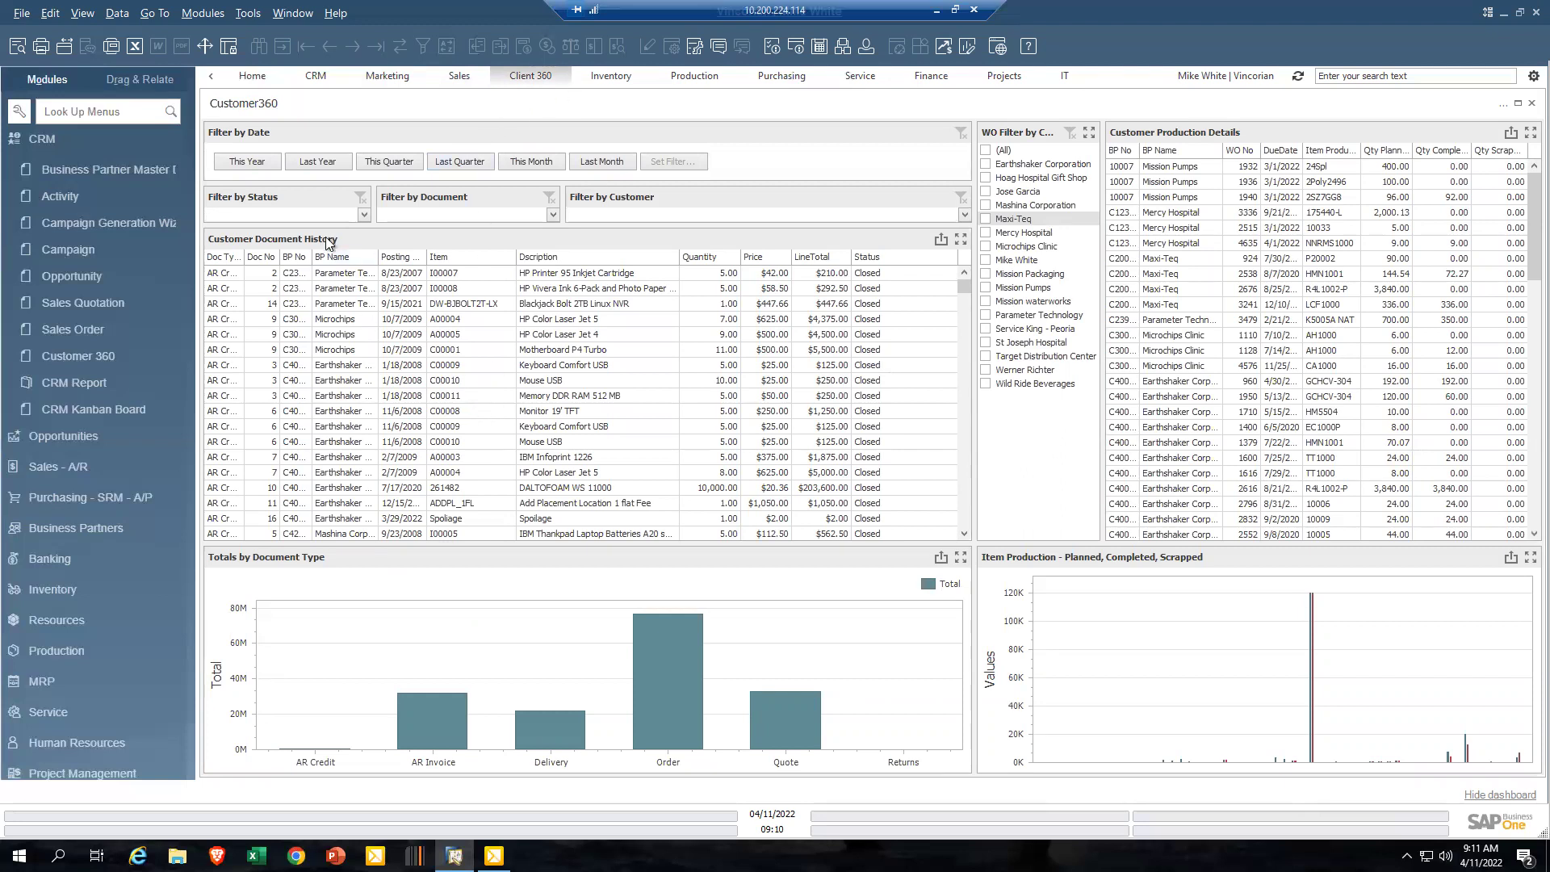
{"action": "left_click", "coordinate": [251, 168]}
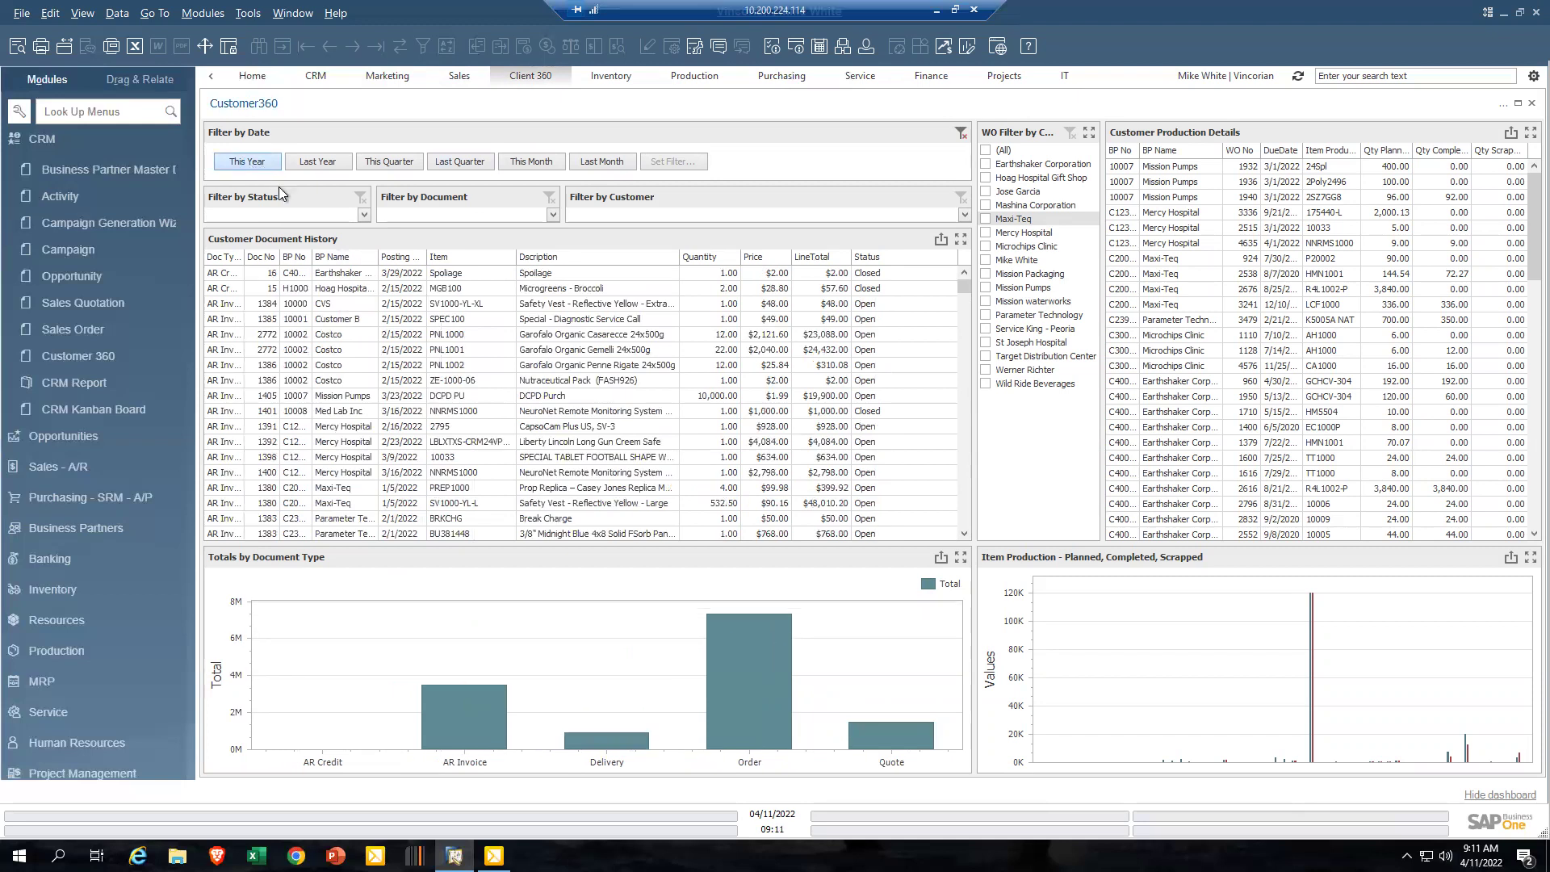
{"action": "left_click", "coordinate": [553, 214]}
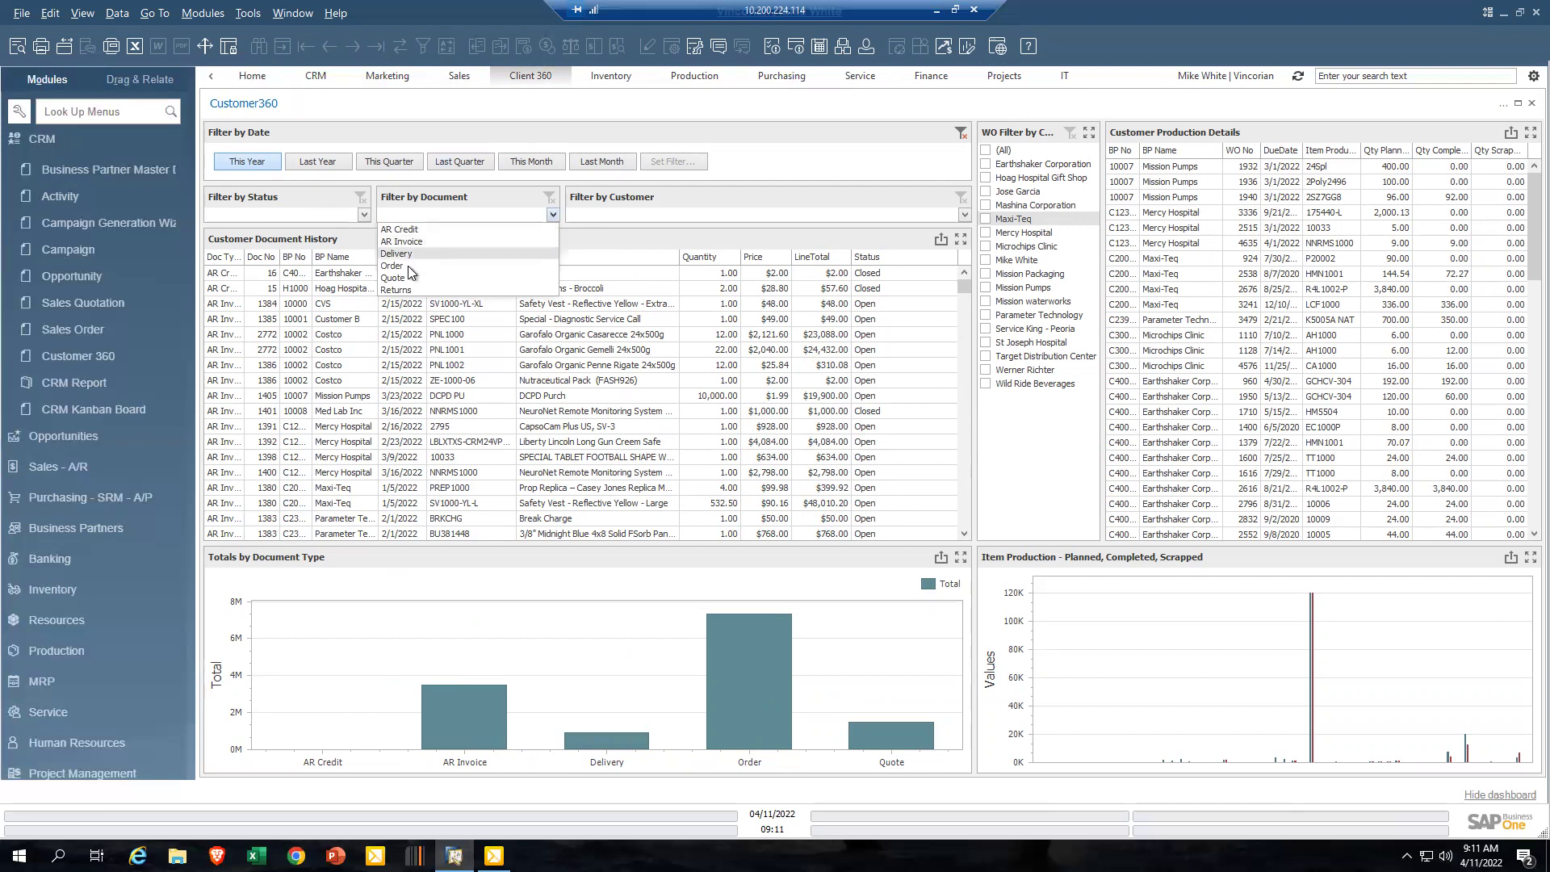
{"action": "left_click", "coordinate": [249, 159]}
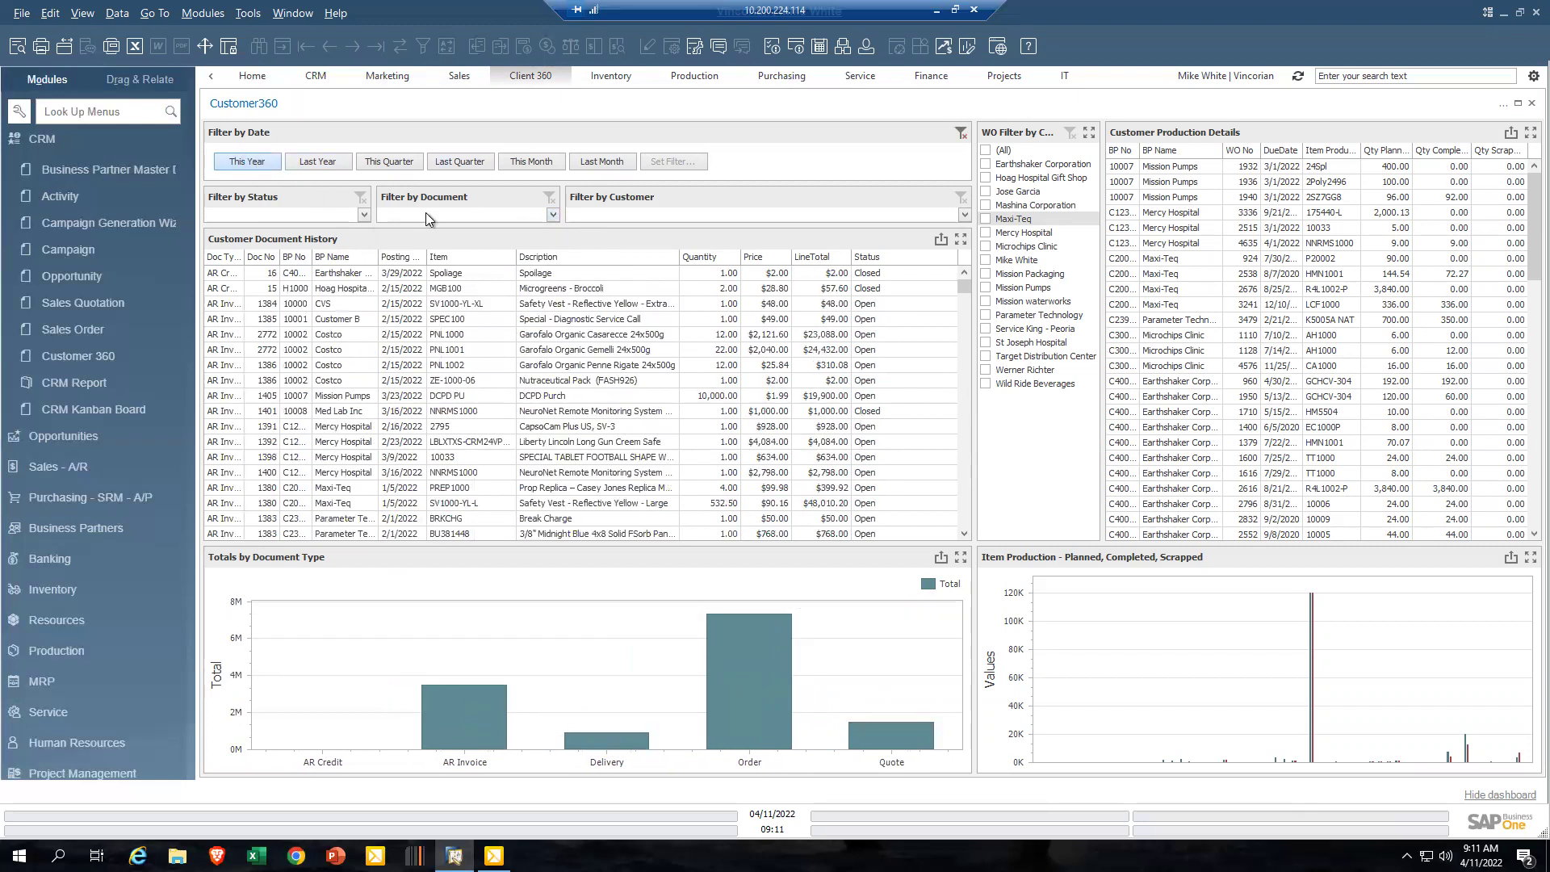
- Filter the customer document history to Open status and customer Earthshaker Corporation
{"action": "left_click", "coordinate": [365, 211]}
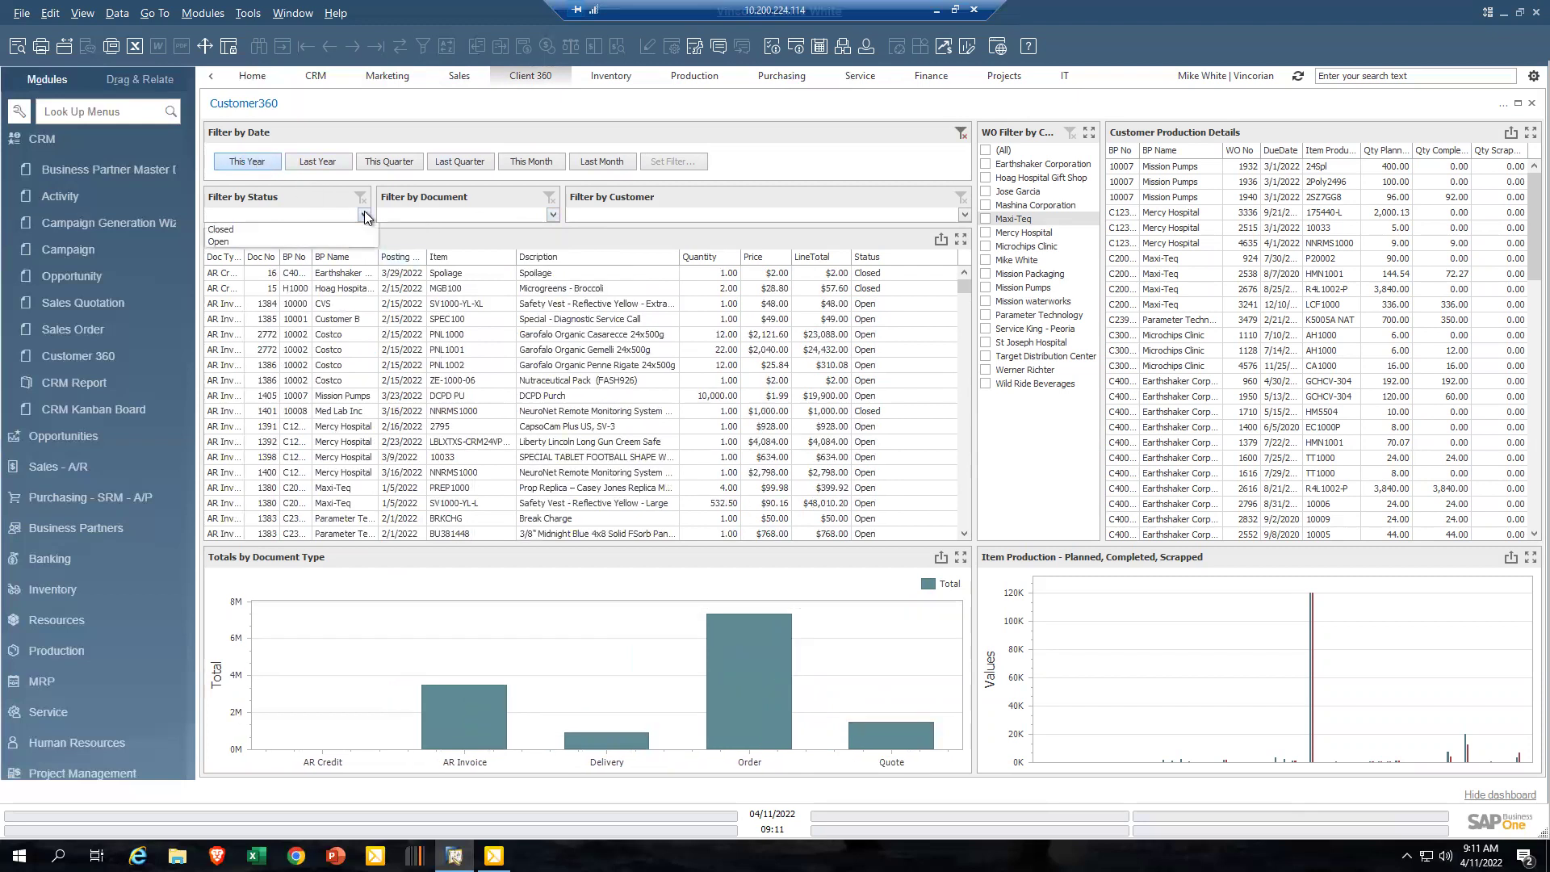
{"action": "left_click", "coordinate": [231, 246]}
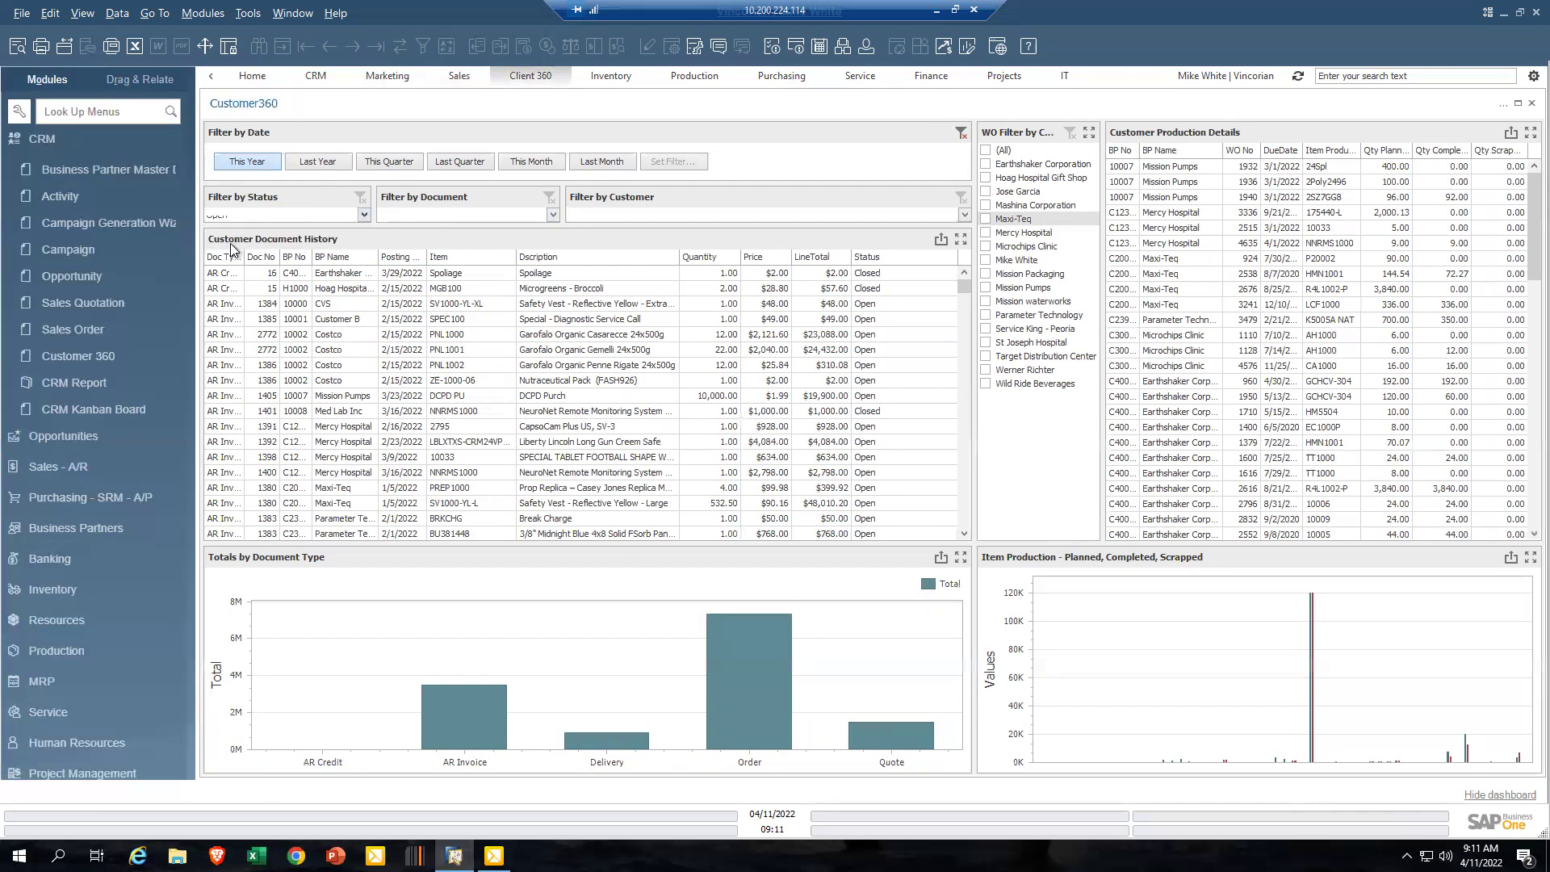
{"action": "left_click", "coordinate": [965, 216]}
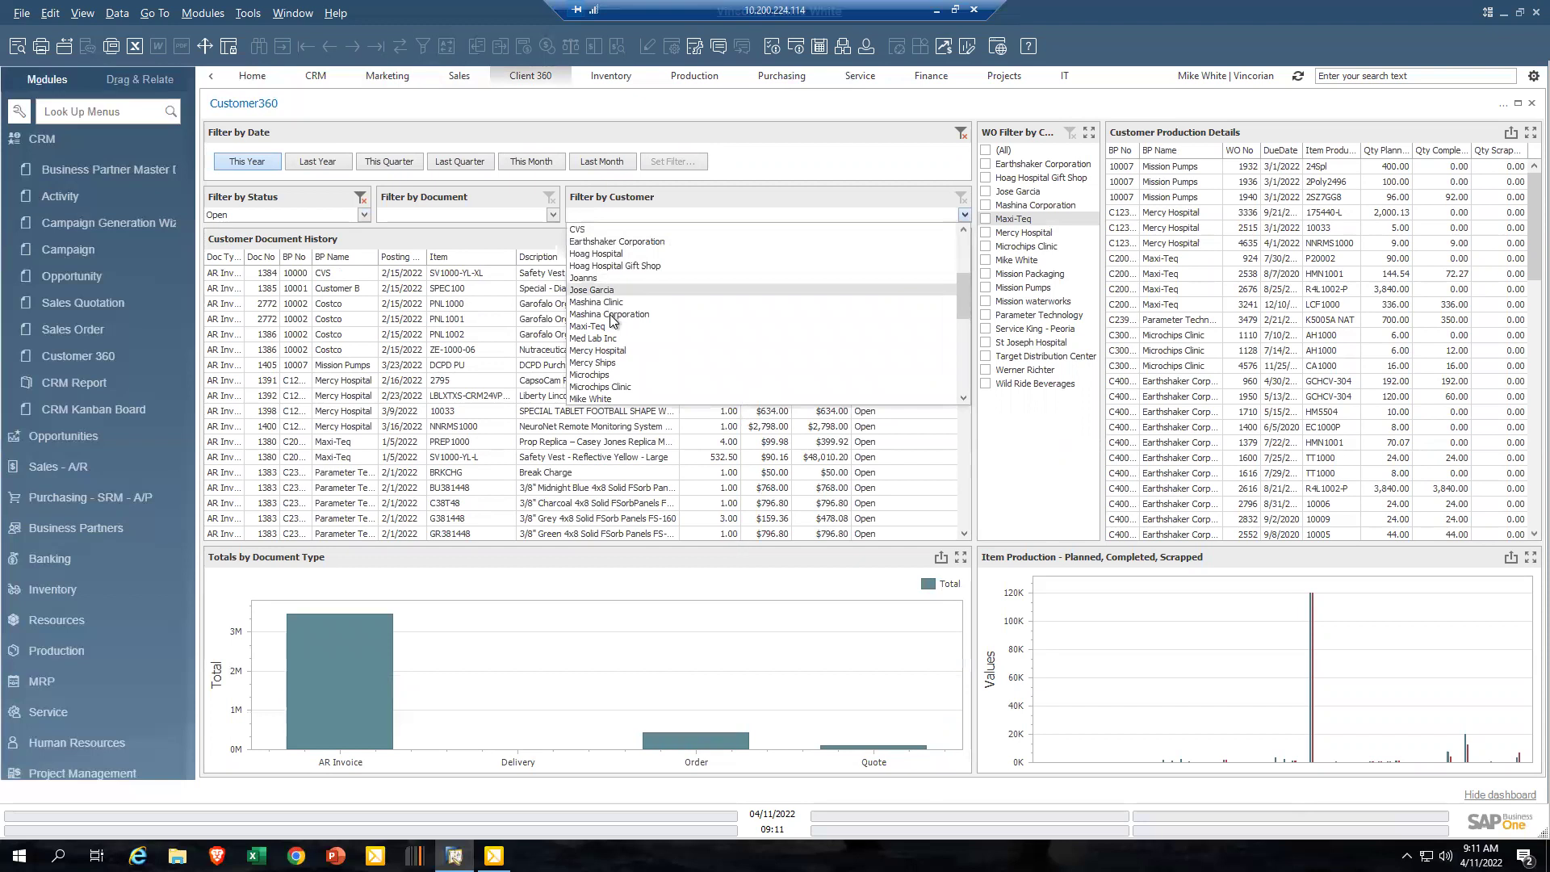
{"action": "left_click", "coordinate": [642, 245]}
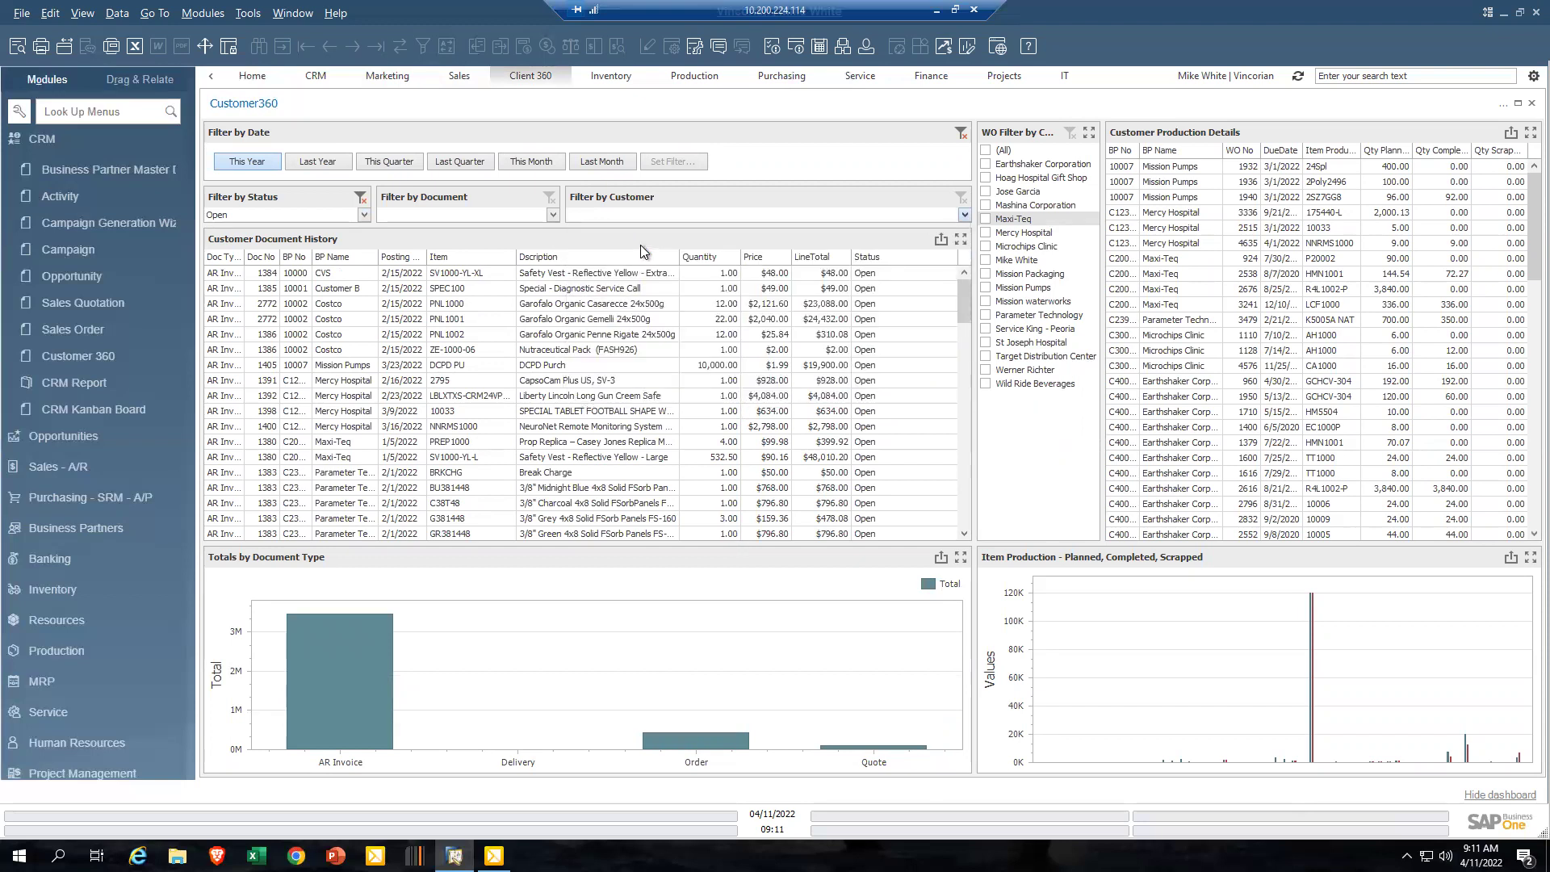
- Widen the Doc Type column and review the filtered rows of the customer document history
{"action": "left_click_drag", "start_coordinate": [967, 317], "coordinate": [946, 509]}
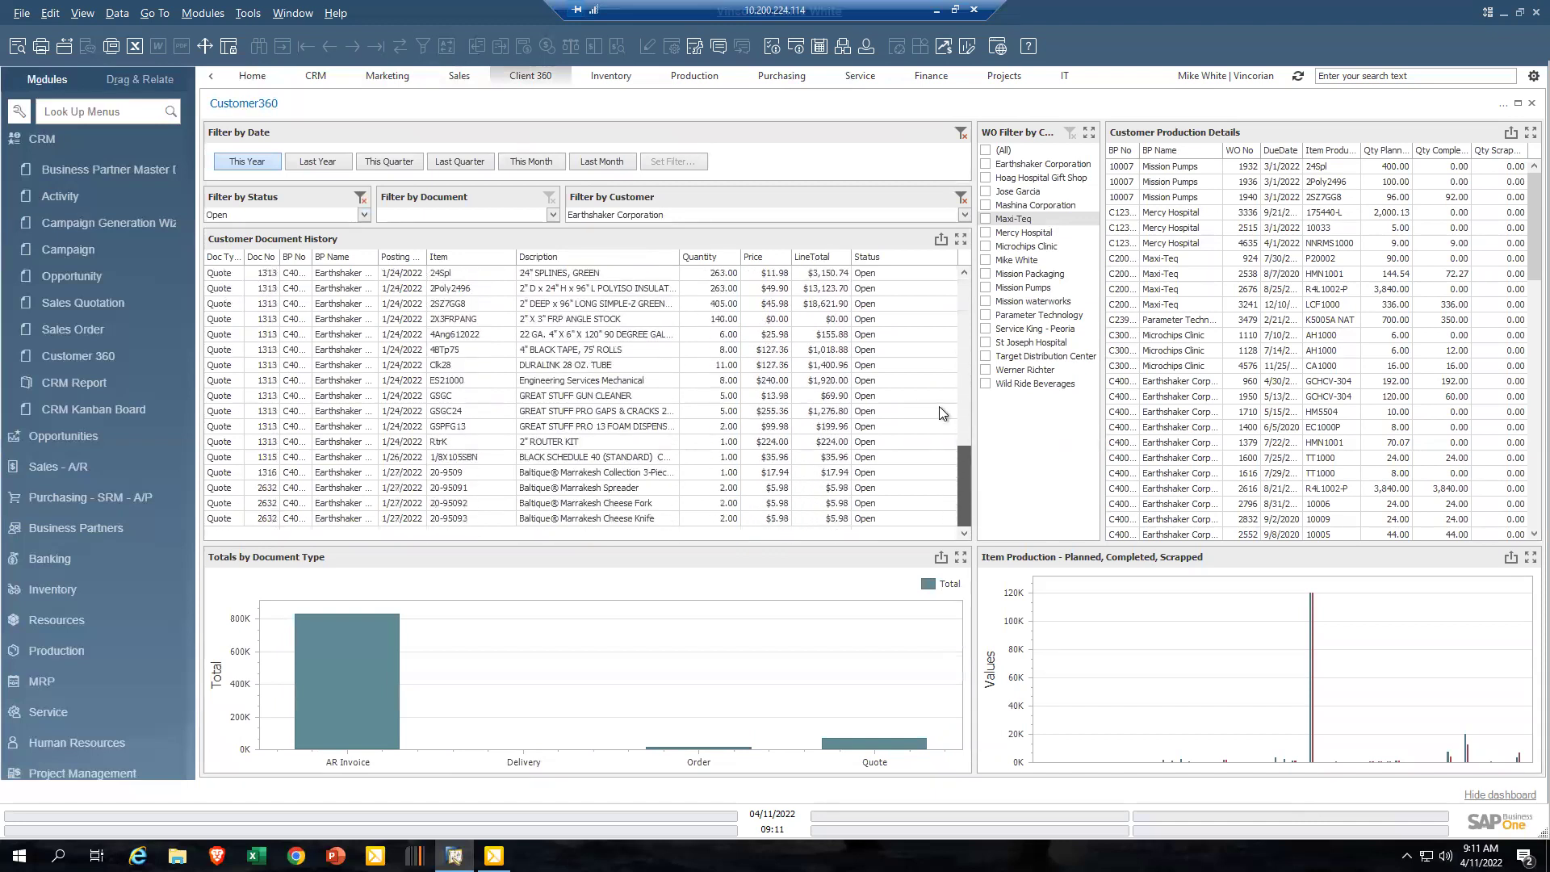
{"action": "left_click_drag", "start_coordinate": [939, 407], "coordinate": [924, 315]}
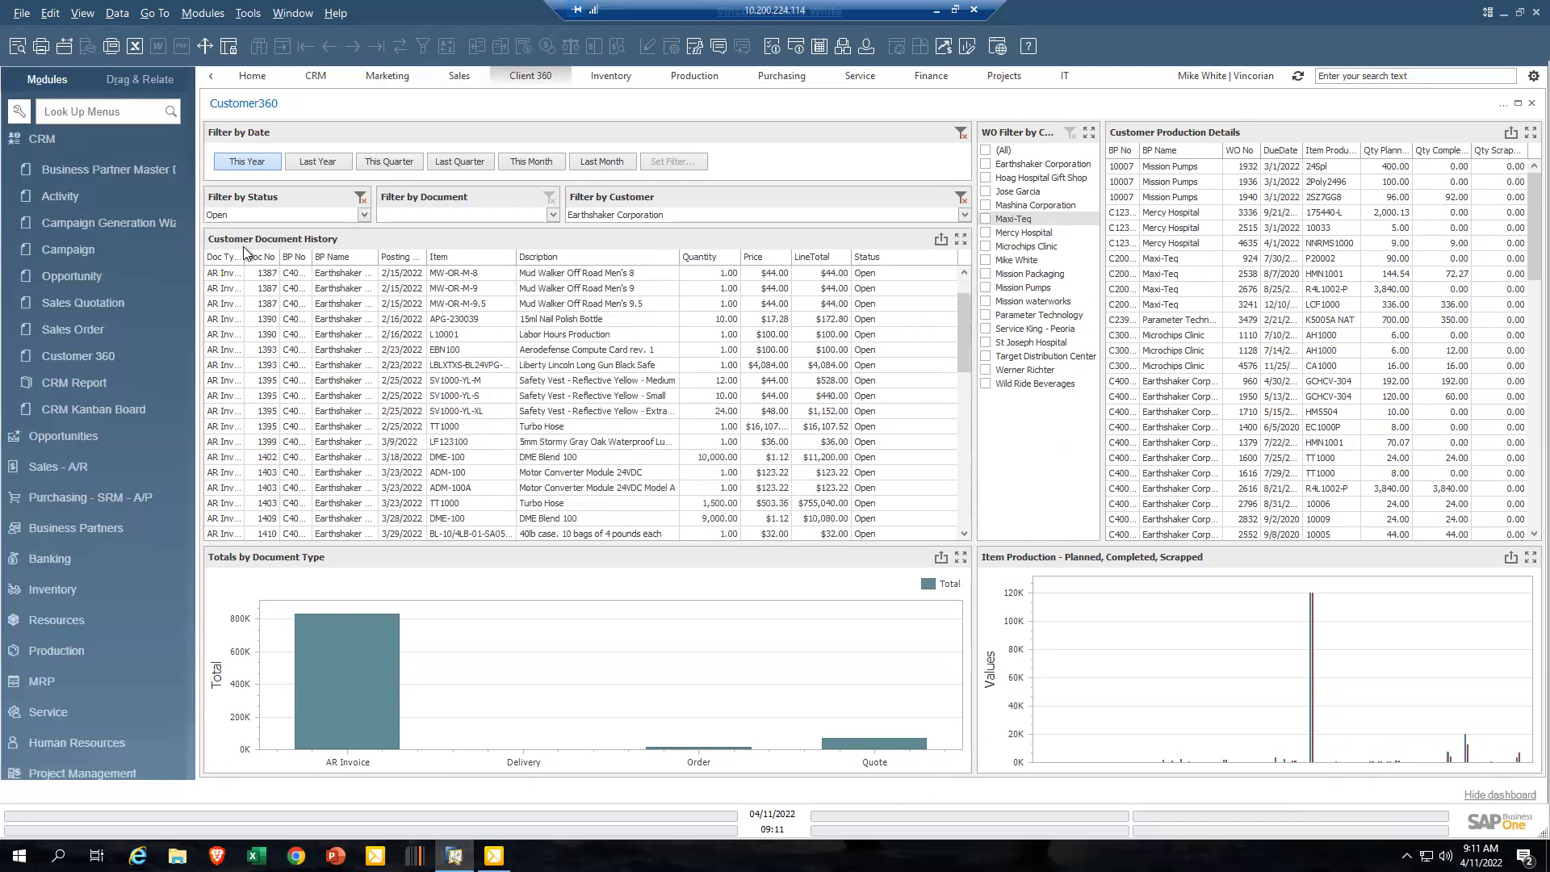
{"action": "left_click_drag", "start_coordinate": [245, 256], "coordinate": [278, 256]}
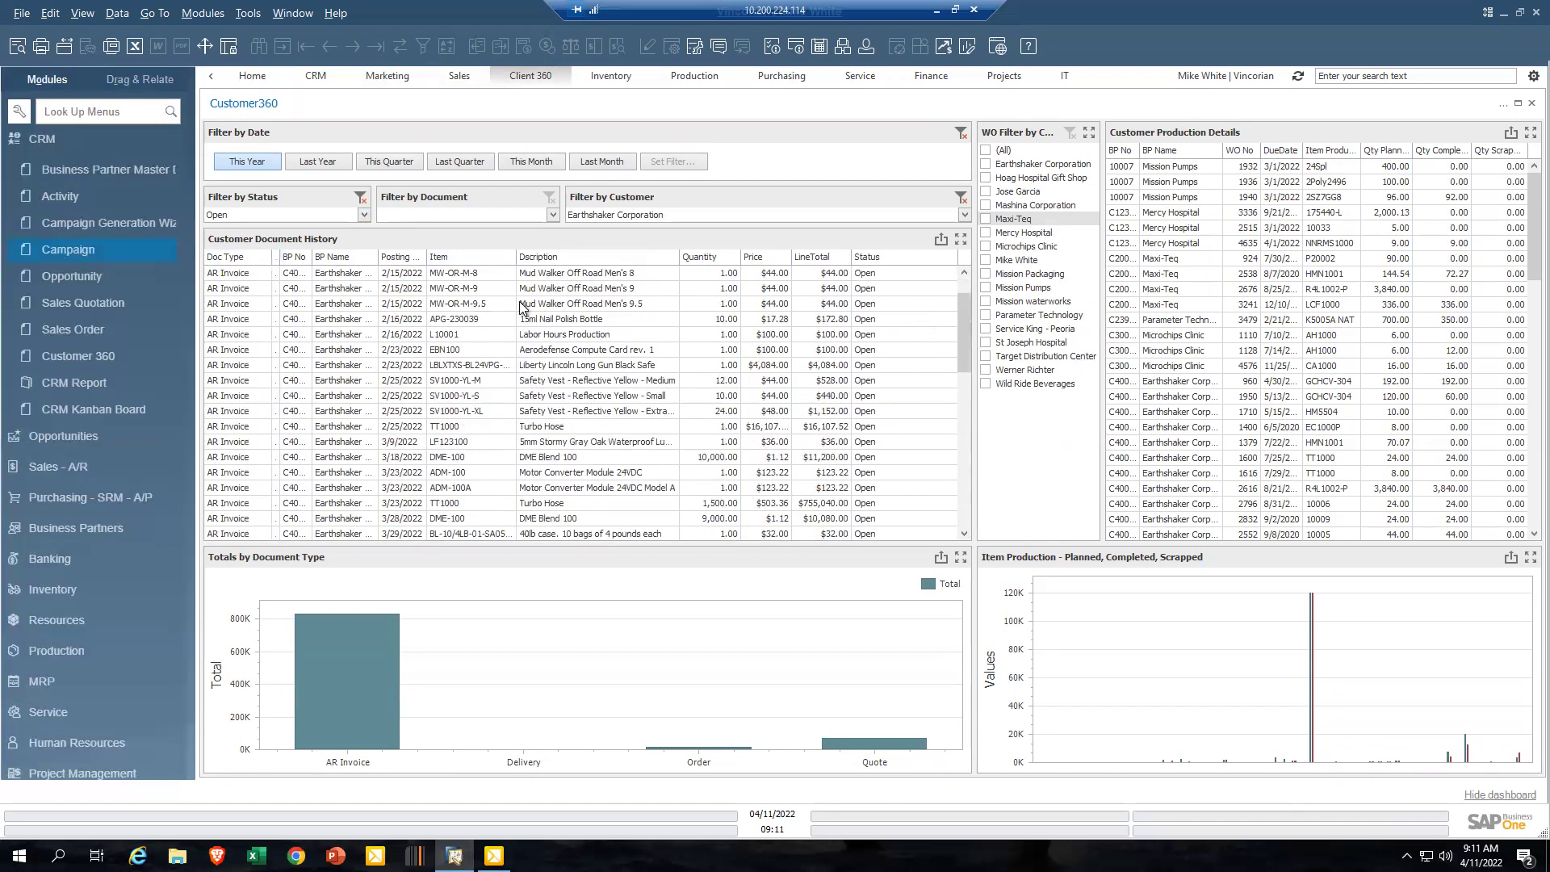
{"action": "left_click_drag", "start_coordinate": [963, 323], "coordinate": [966, 515]}
{"action": "left_click_drag", "start_coordinate": [966, 434], "coordinate": [937, 250]}
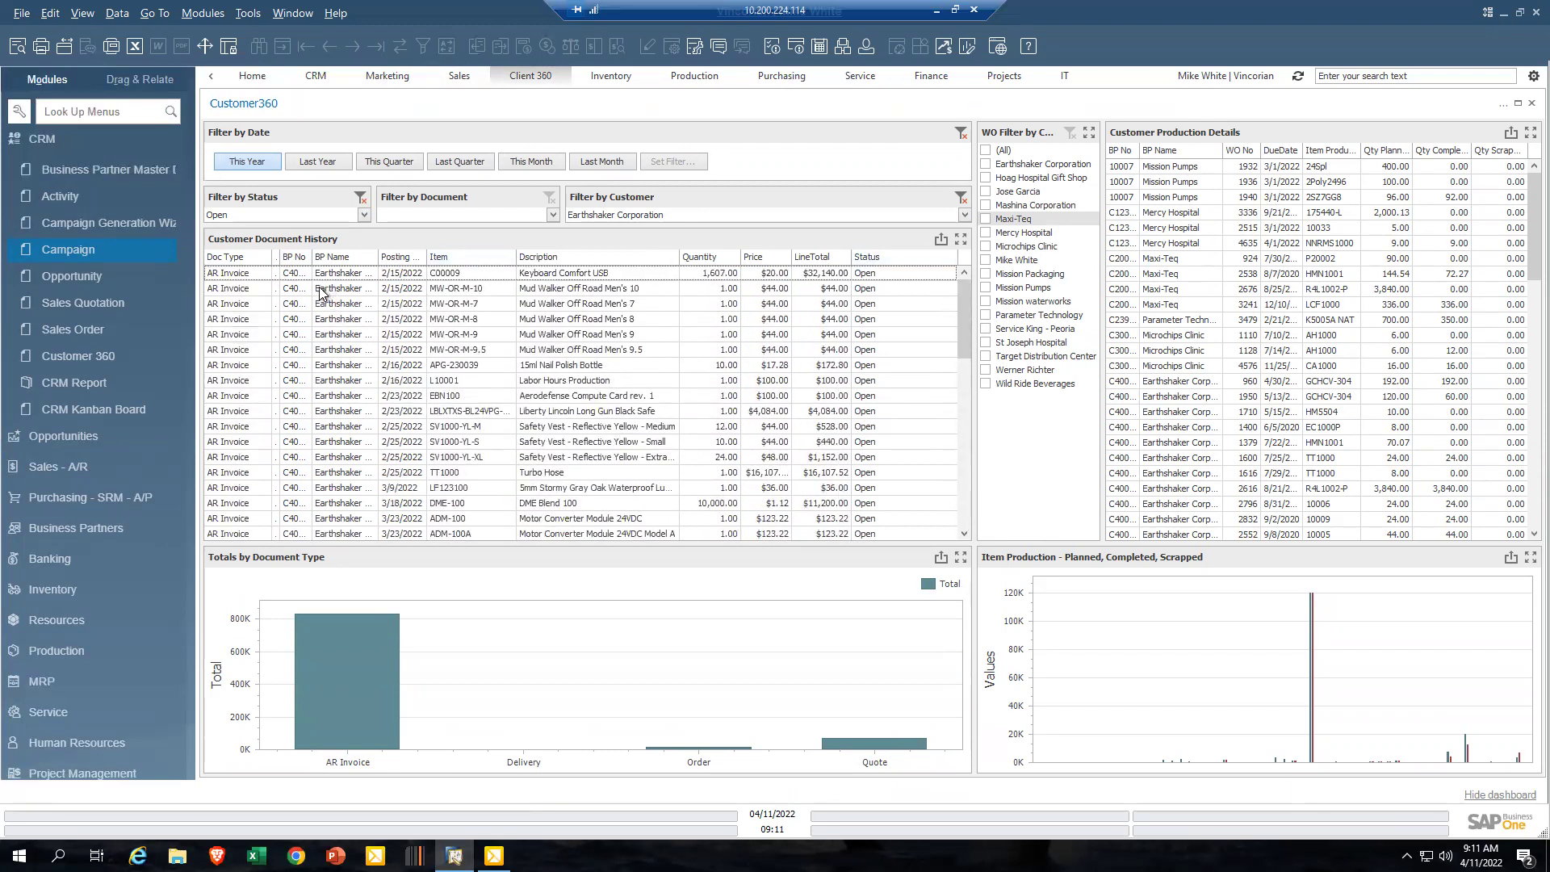
- Clear the status filter and the This Year date filter from the customer document history
{"action": "left_click", "coordinate": [364, 201]}
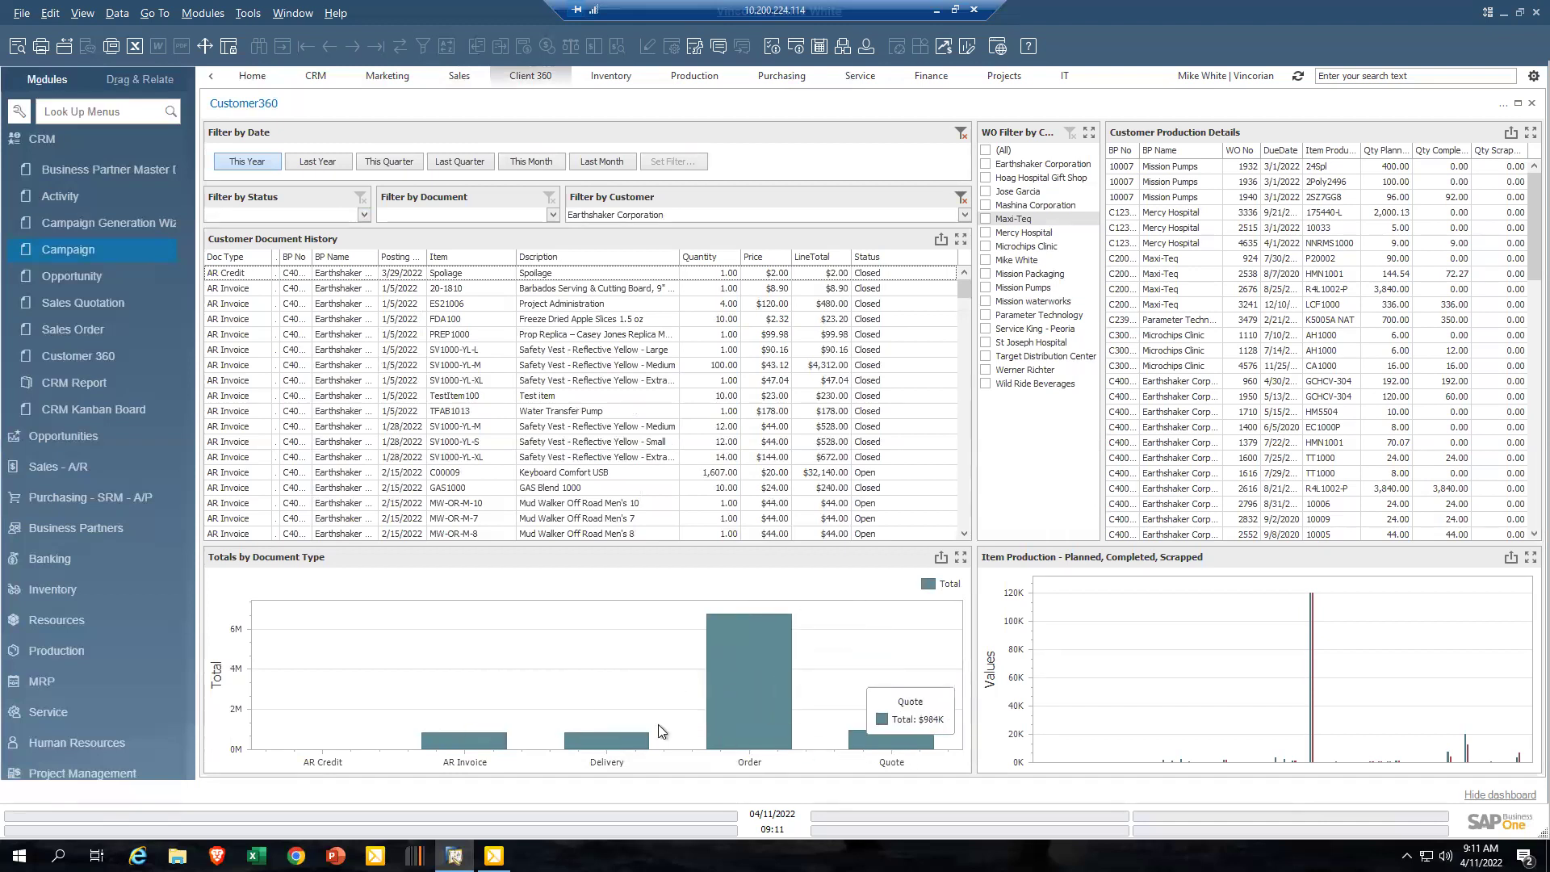
{"action": "left_click", "coordinate": [965, 216]}
{"action": "left_click", "coordinate": [966, 215]}
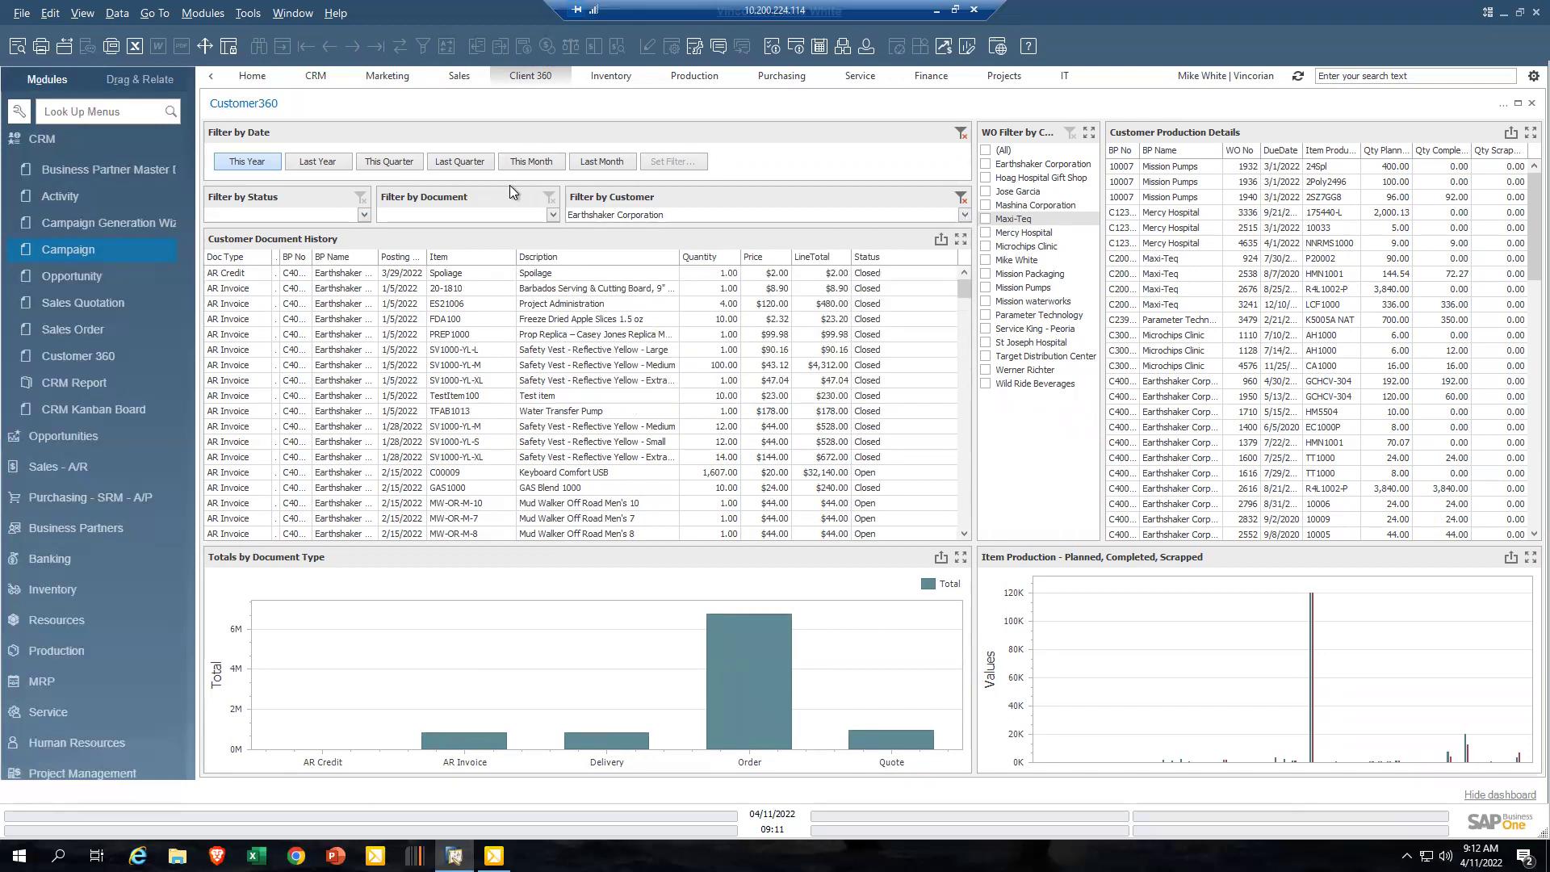
{"action": "left_click", "coordinate": [248, 162]}
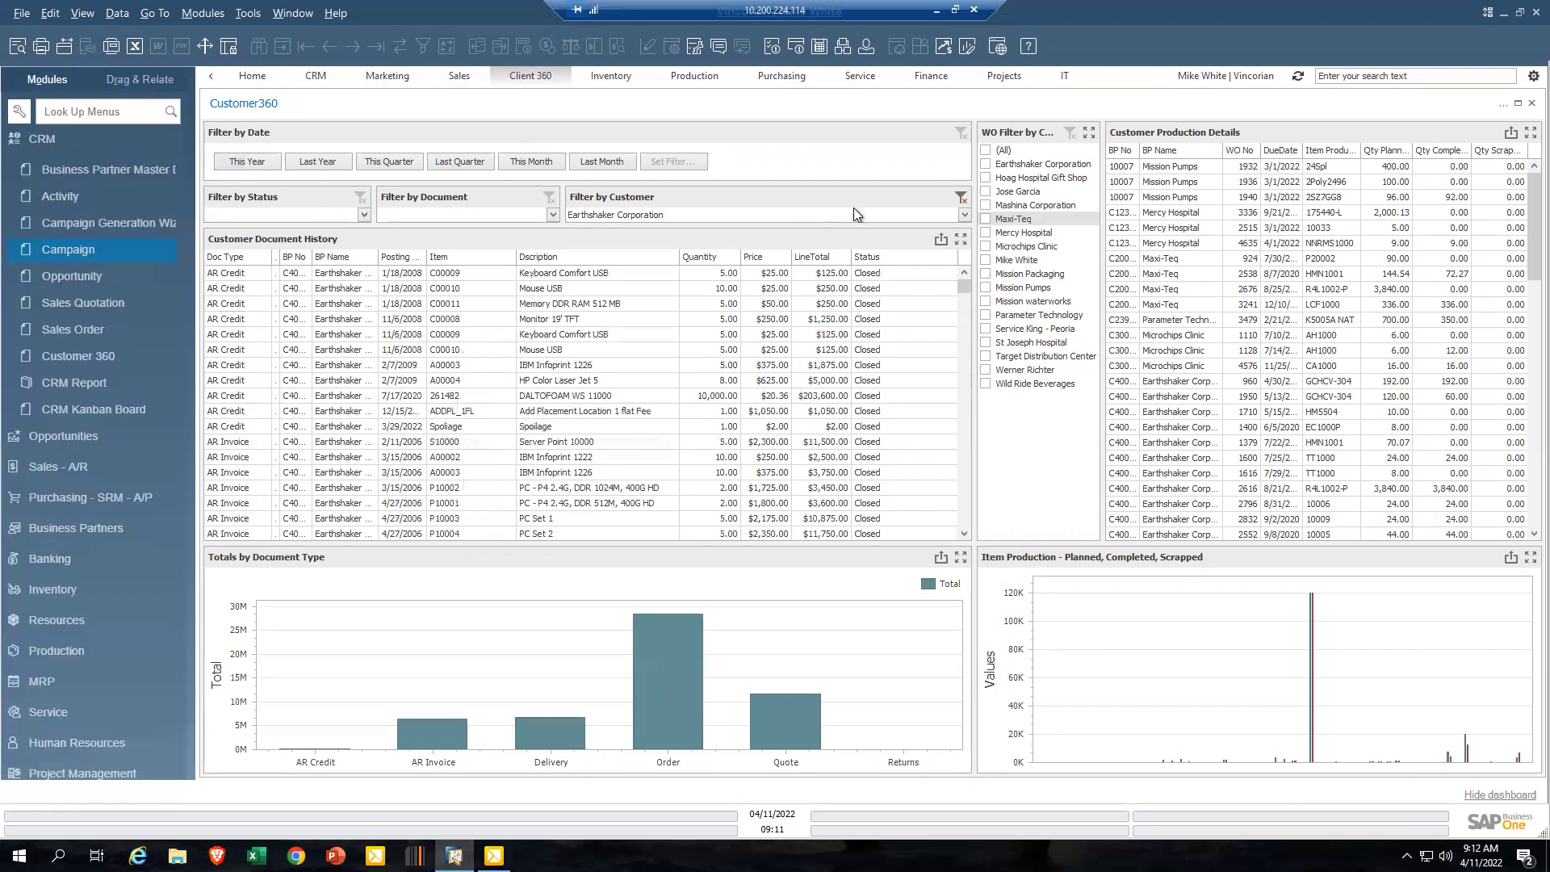
- Filter the document history to customer Joanns and examine the quote, order and AR invoice bars in Totals by Document Type
{"action": "left_click", "coordinate": [964, 215]}
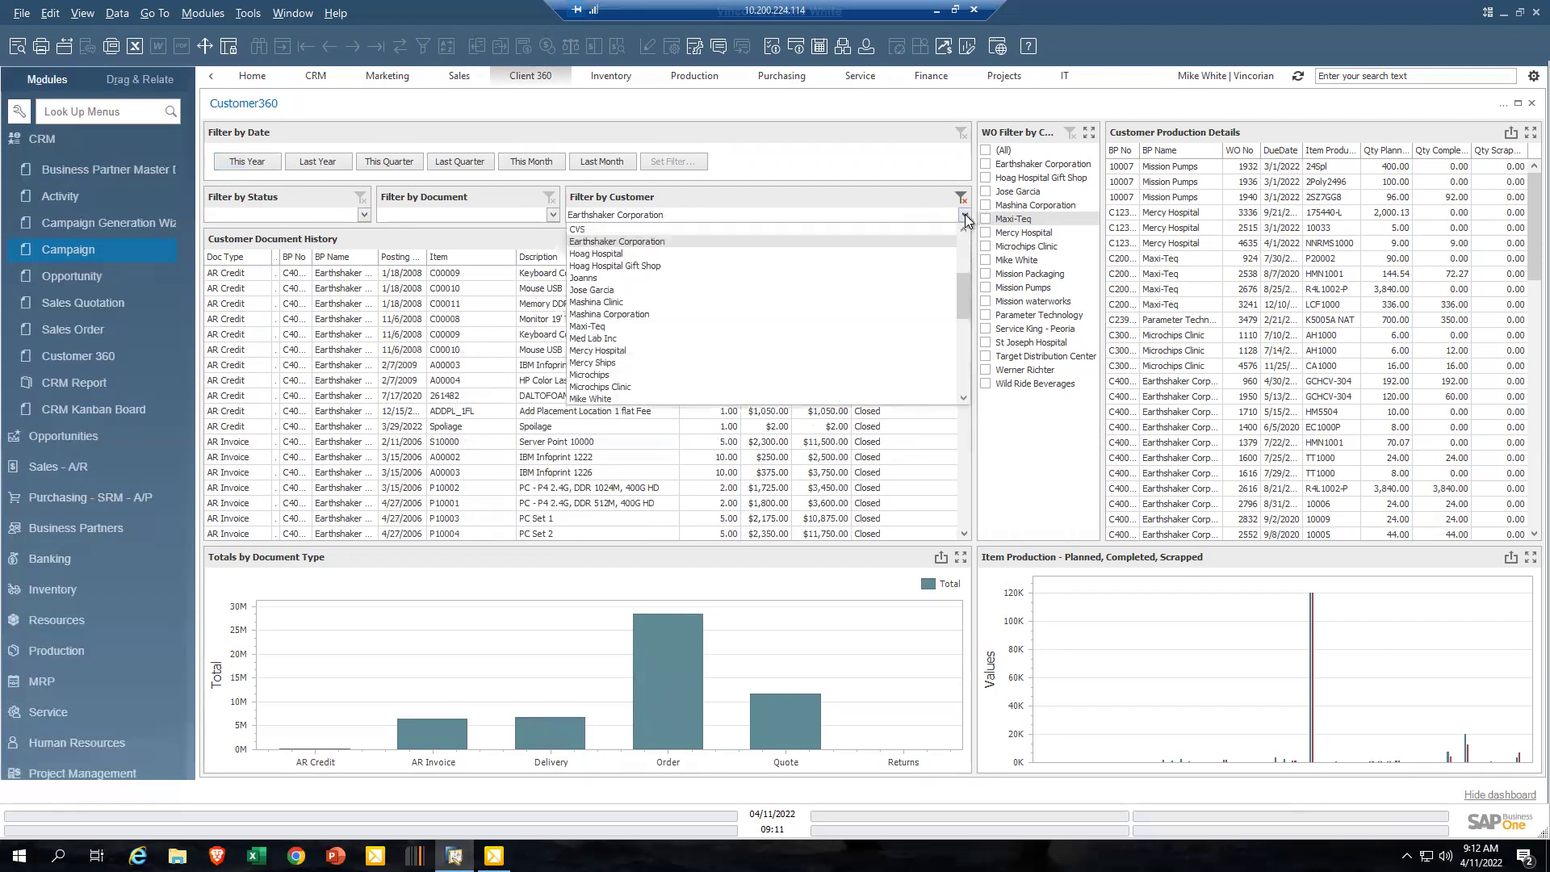
{"action": "left_click", "coordinate": [601, 279]}
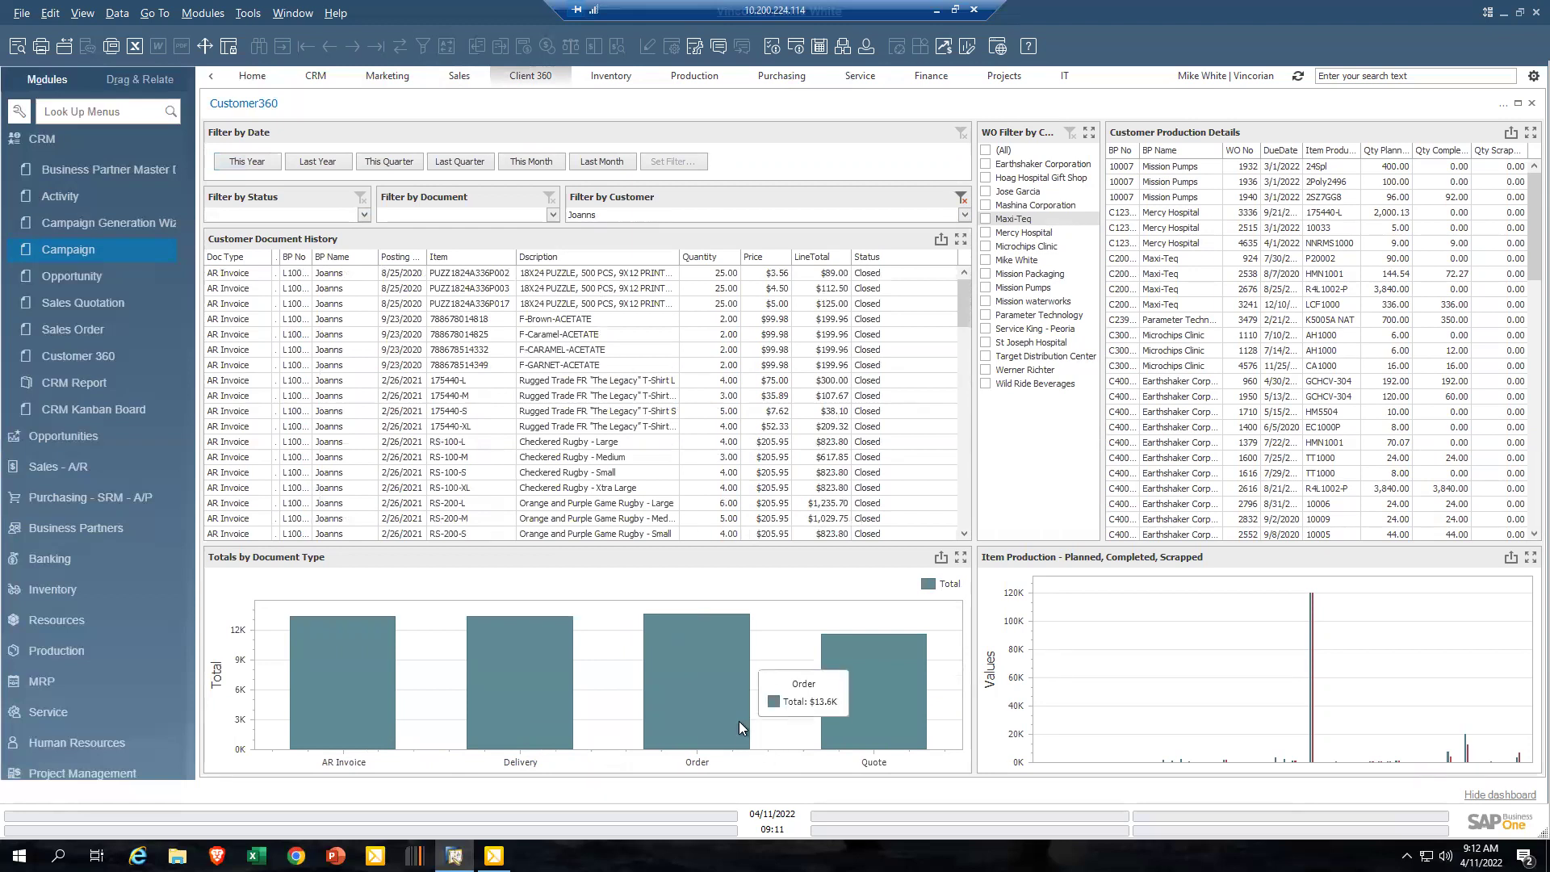
{"action": "mouse_move", "coordinate": [883, 719]}
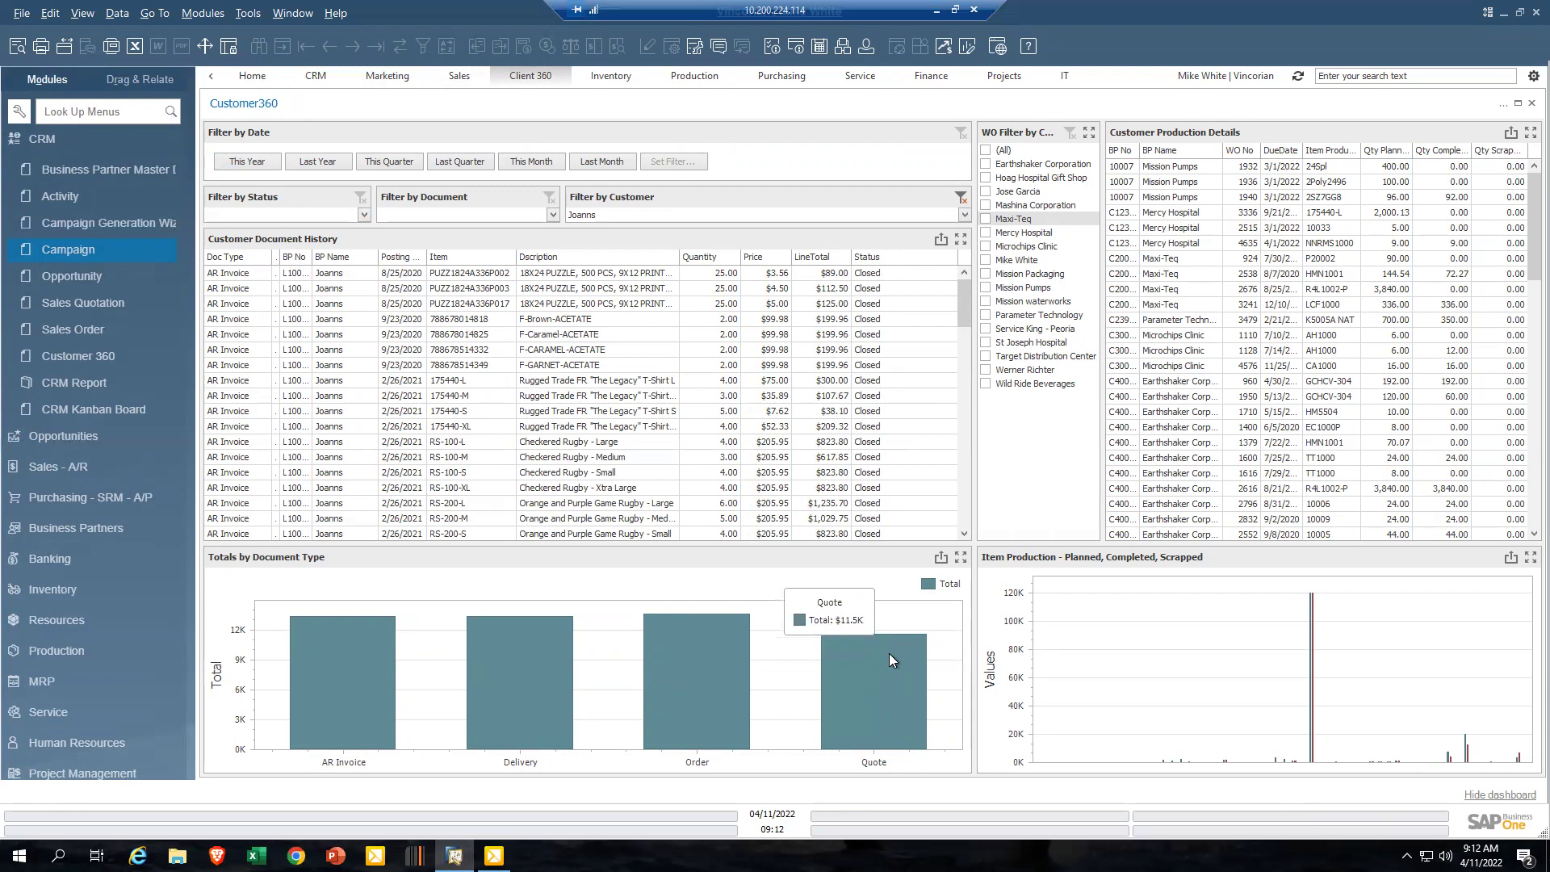
{"action": "mouse_move", "coordinate": [685, 622]}
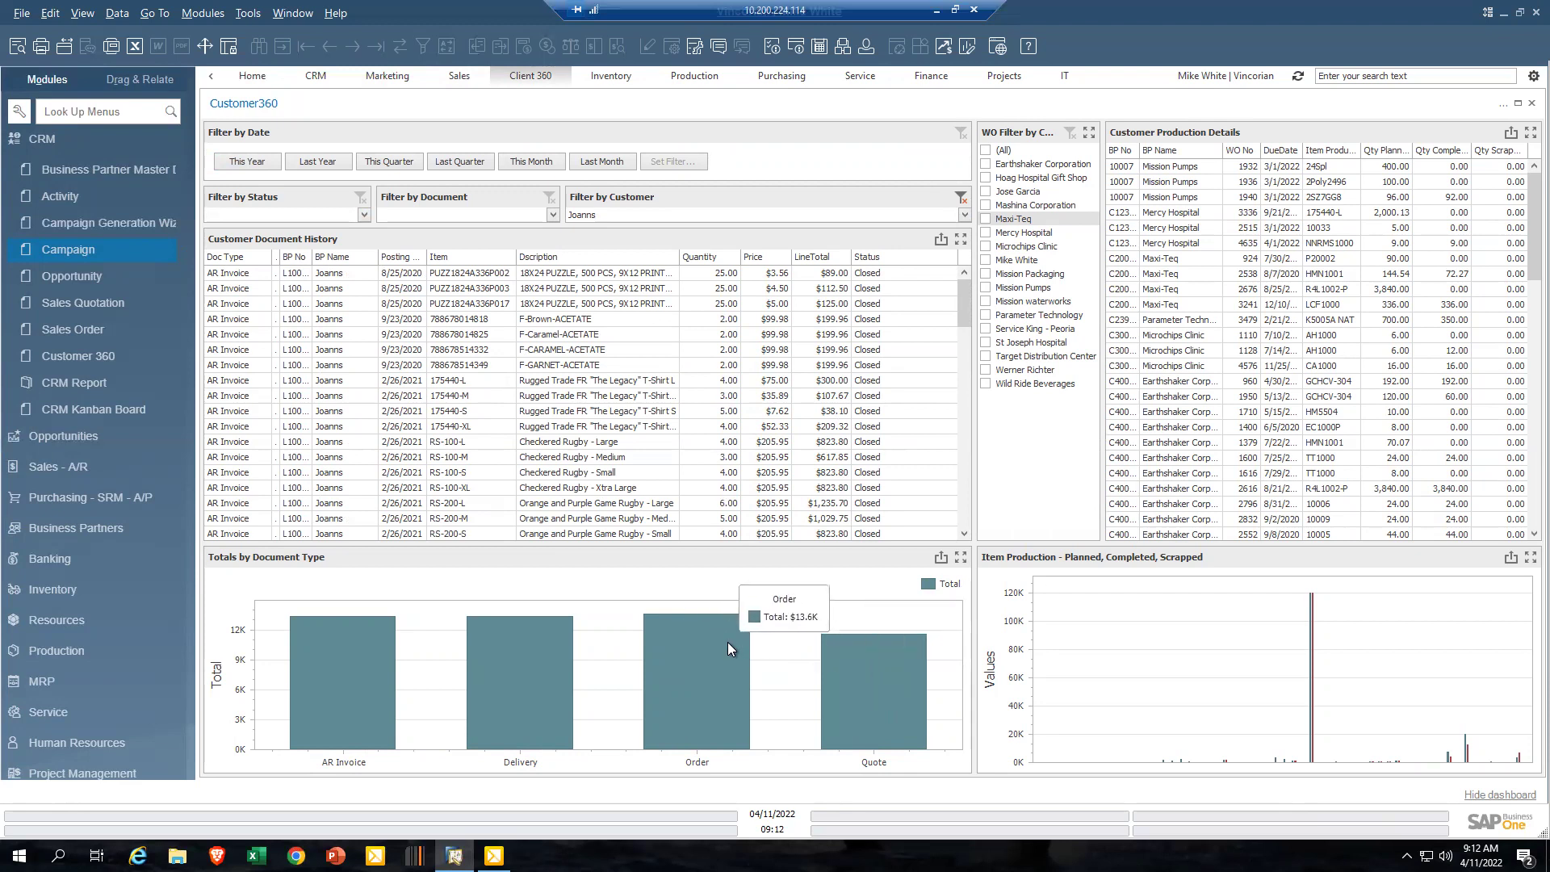
{"action": "mouse_move", "coordinate": [337, 656]}
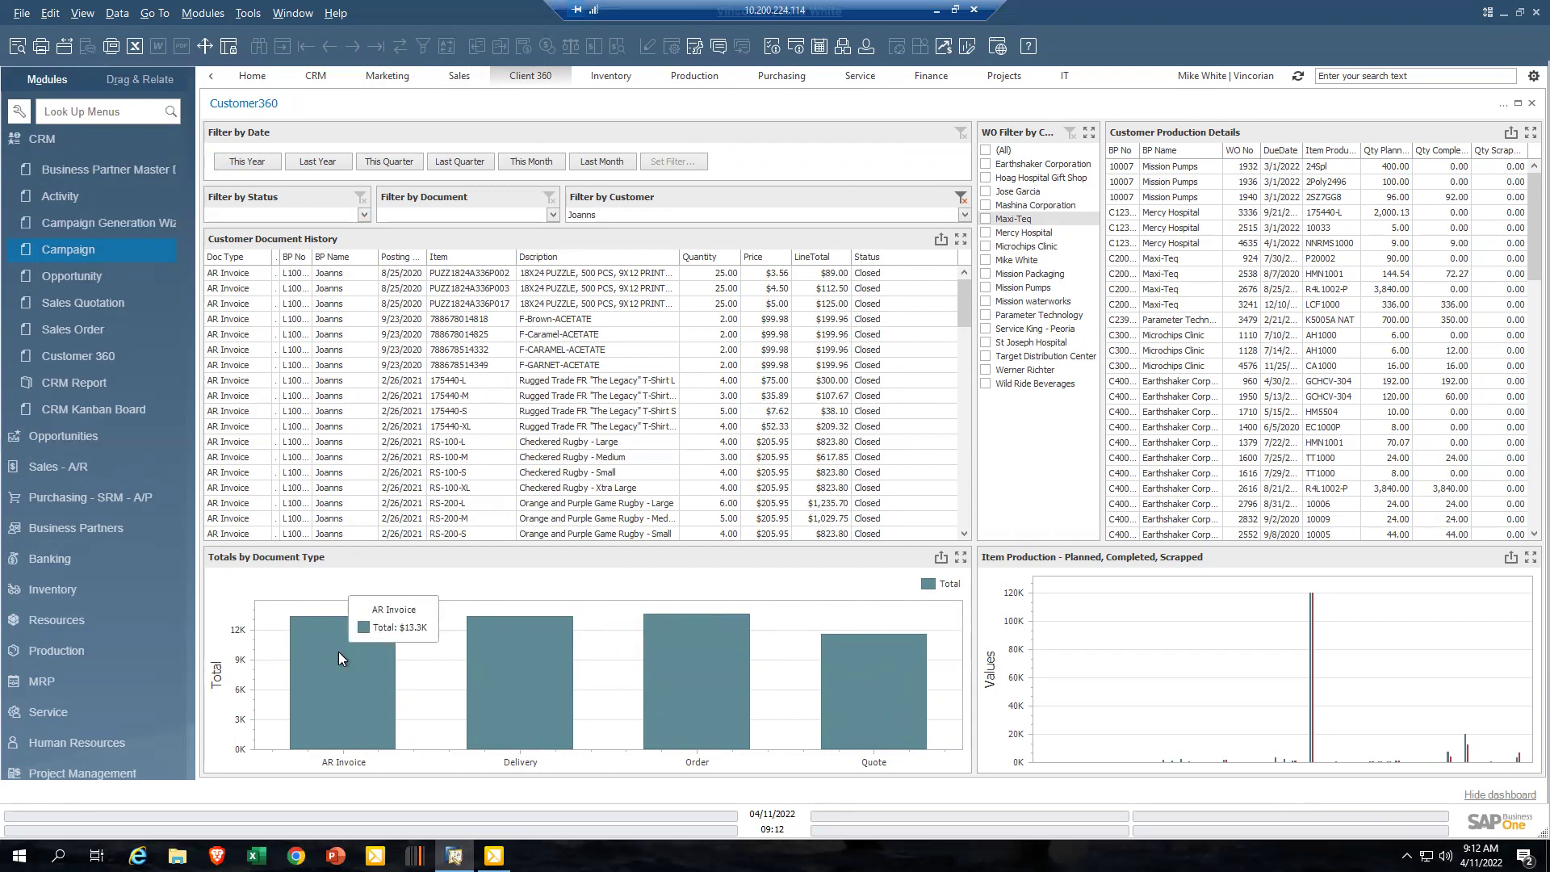
{"action": "mouse_move", "coordinate": [700, 658]}
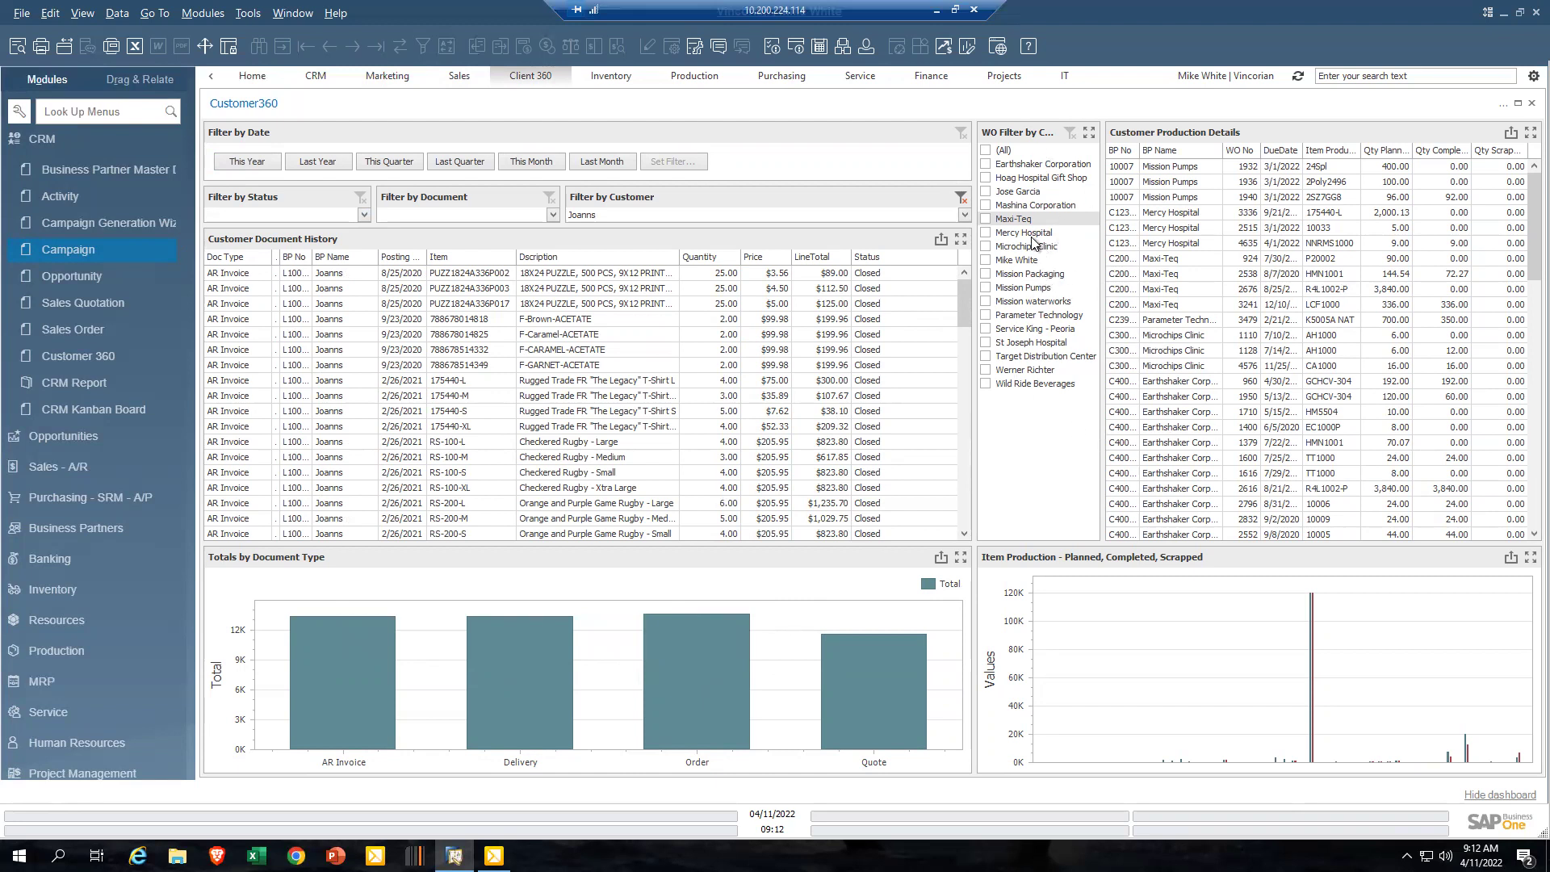
- Try the work order filter on Earthshaker Corporation and replace it with Mercy Hospital
{"action": "left_click", "coordinate": [986, 166]}
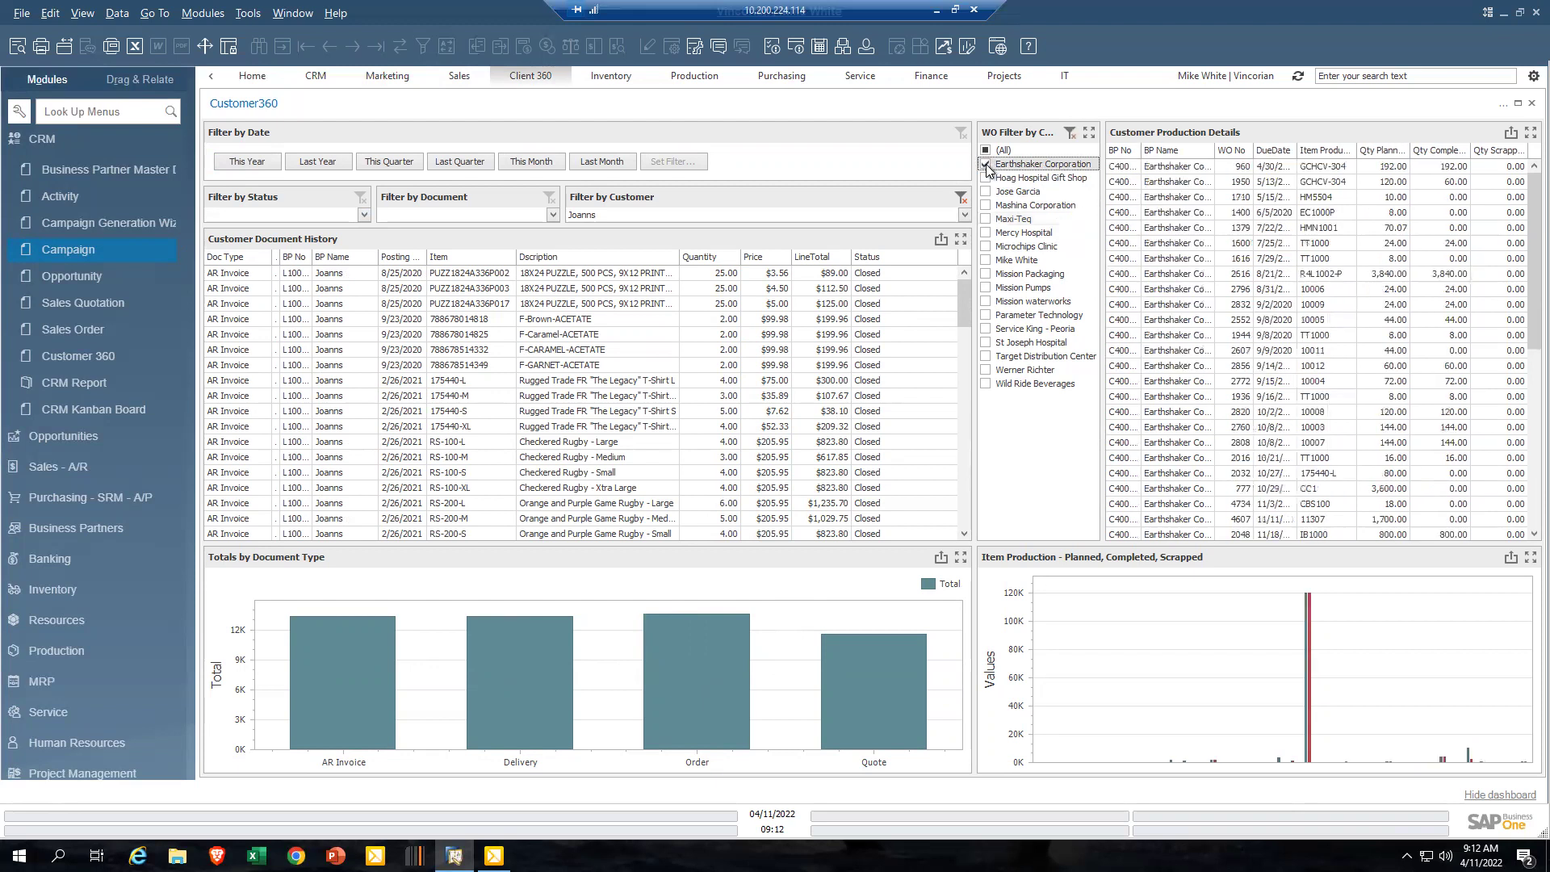
{"action": "left_click", "coordinate": [986, 165]}
{"action": "left_click", "coordinate": [987, 234]}
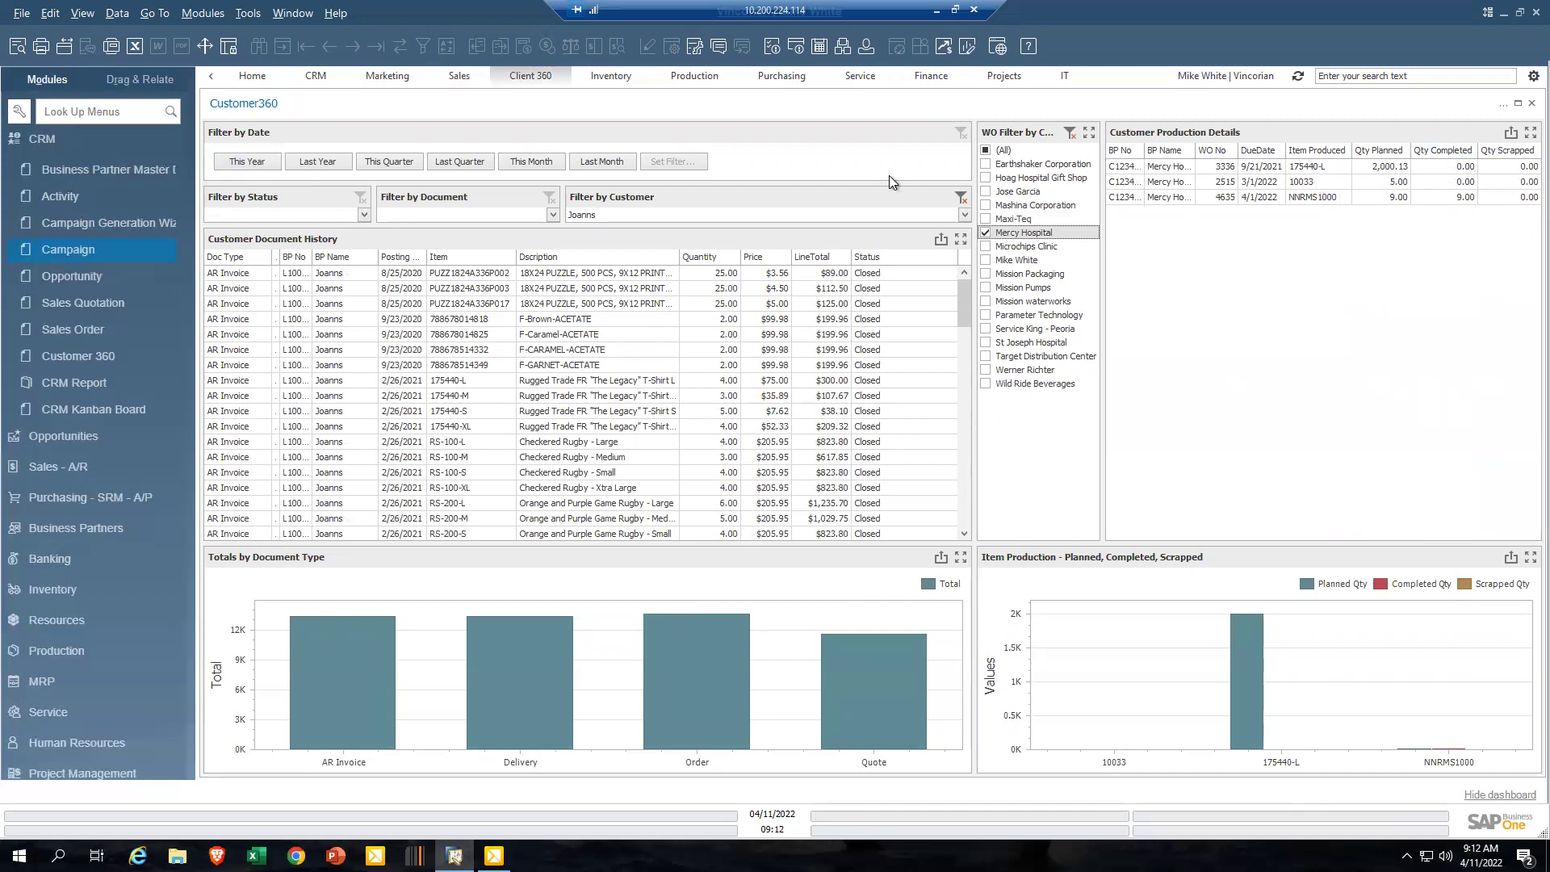
- Look over the Inventory view and switch to the Production view
{"action": "left_click", "coordinate": [619, 79]}
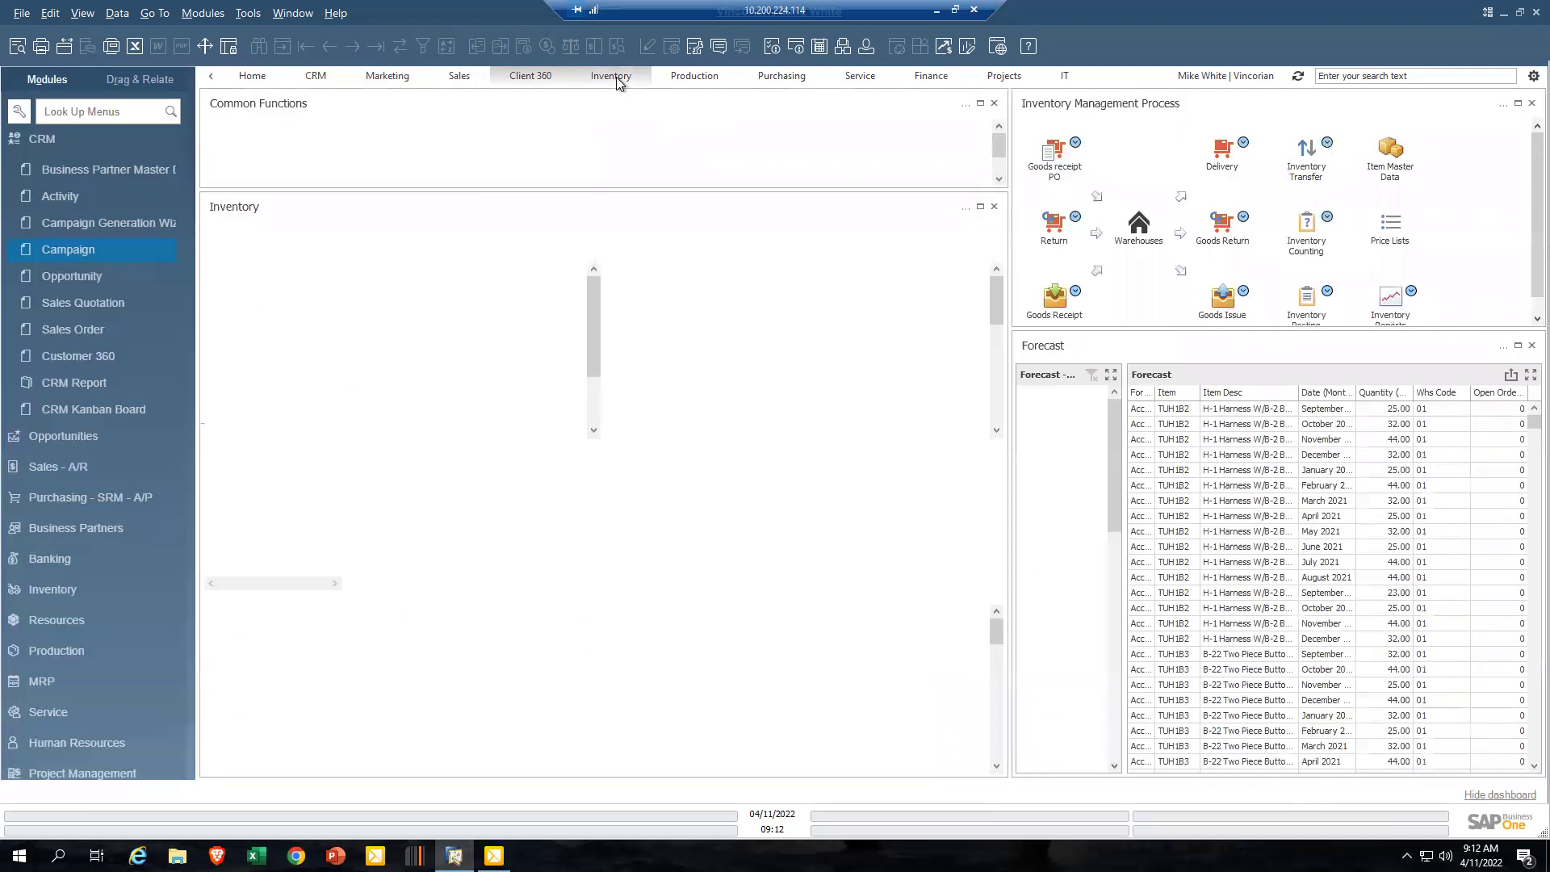
{"action": "left_click", "coordinate": [704, 75]}
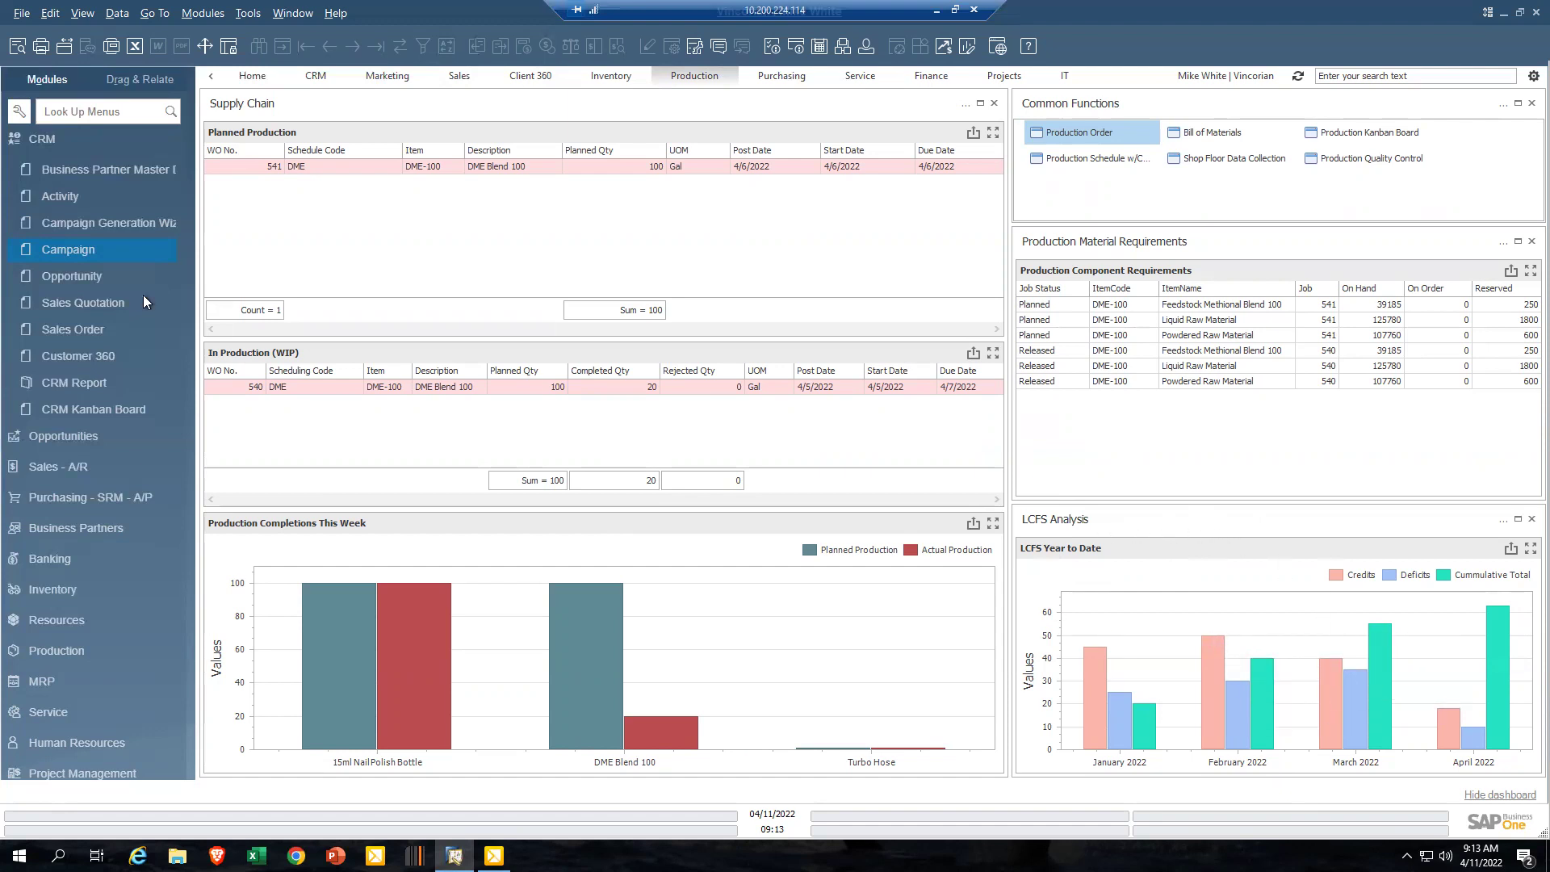
- Open LCFS Master Data from the Production module, close it without changes, and examine the LCFS Year to Date chart
{"action": "left_click", "coordinate": [41, 142]}
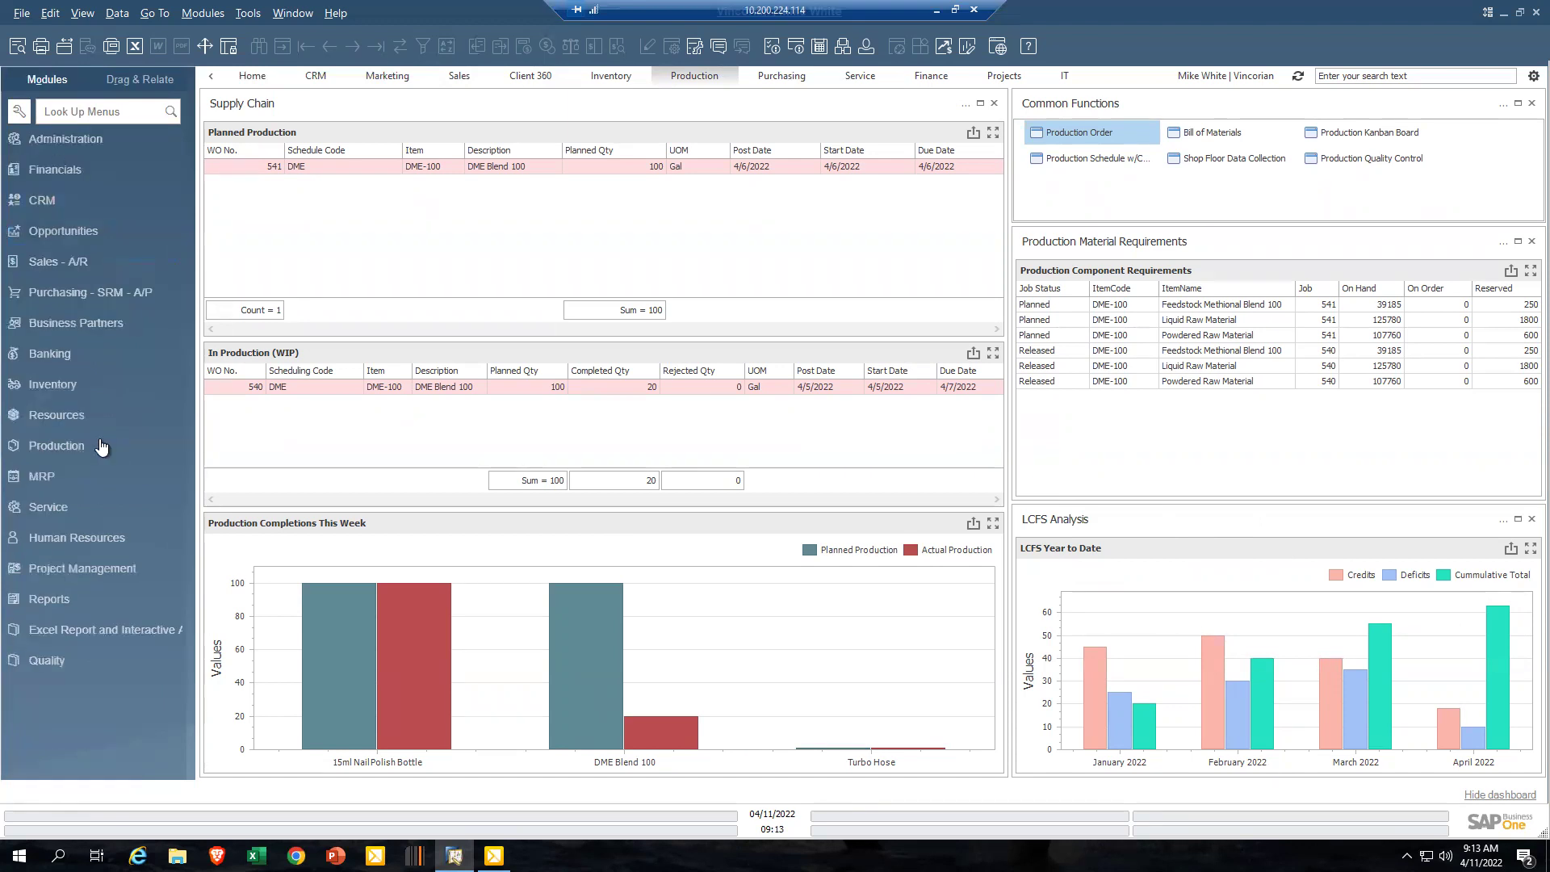
{"action": "left_click", "coordinate": [76, 447]}
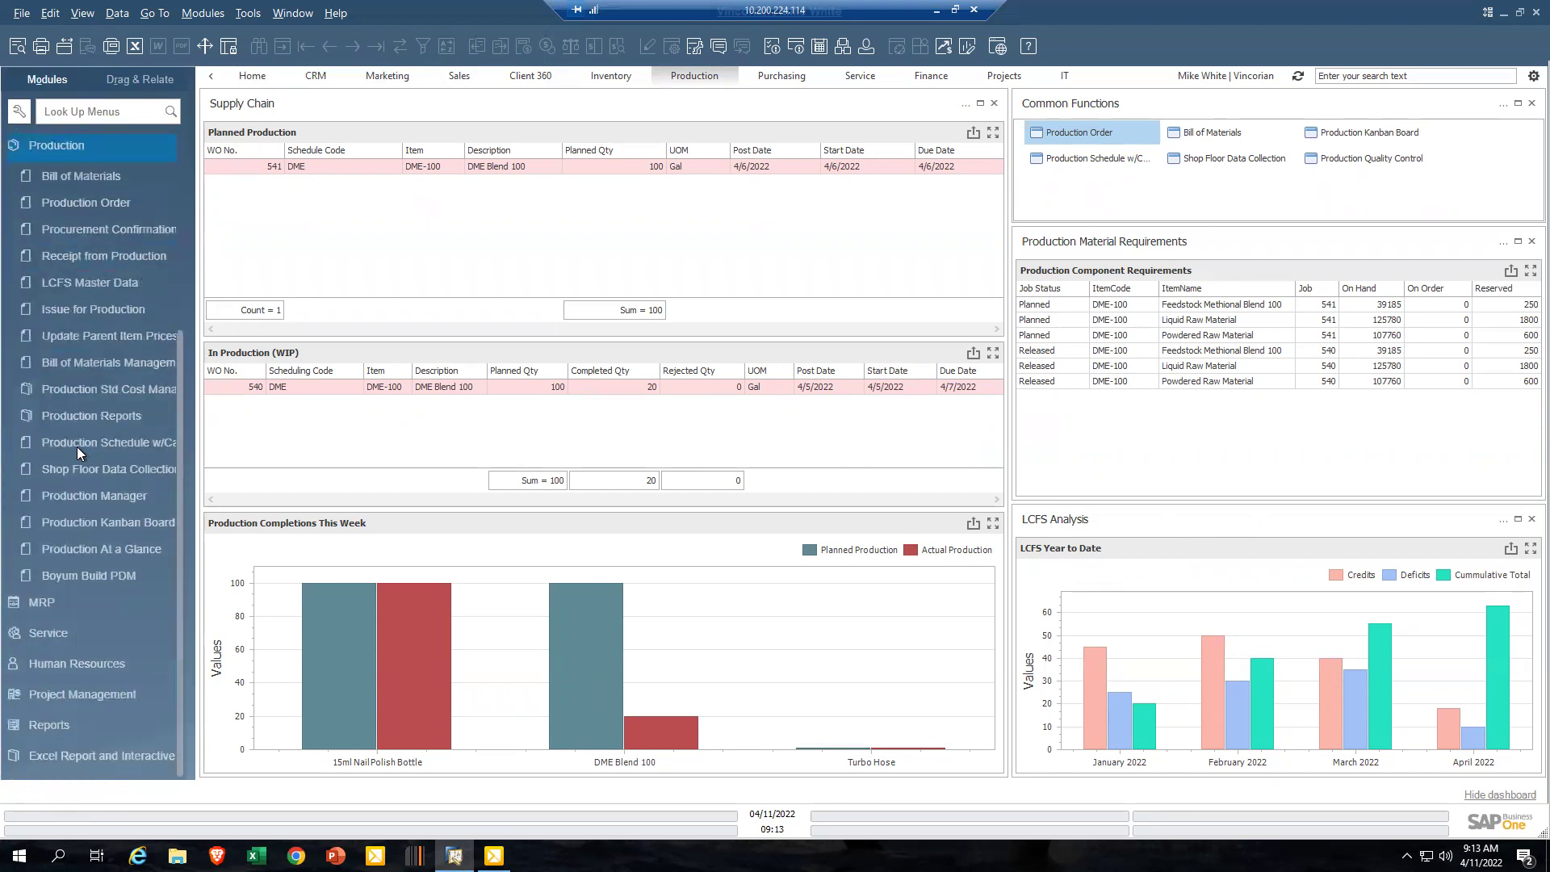
{"action": "scroll", "coordinate": [99, 428], "scroll_direction": "up", "scroll_amount": 1}
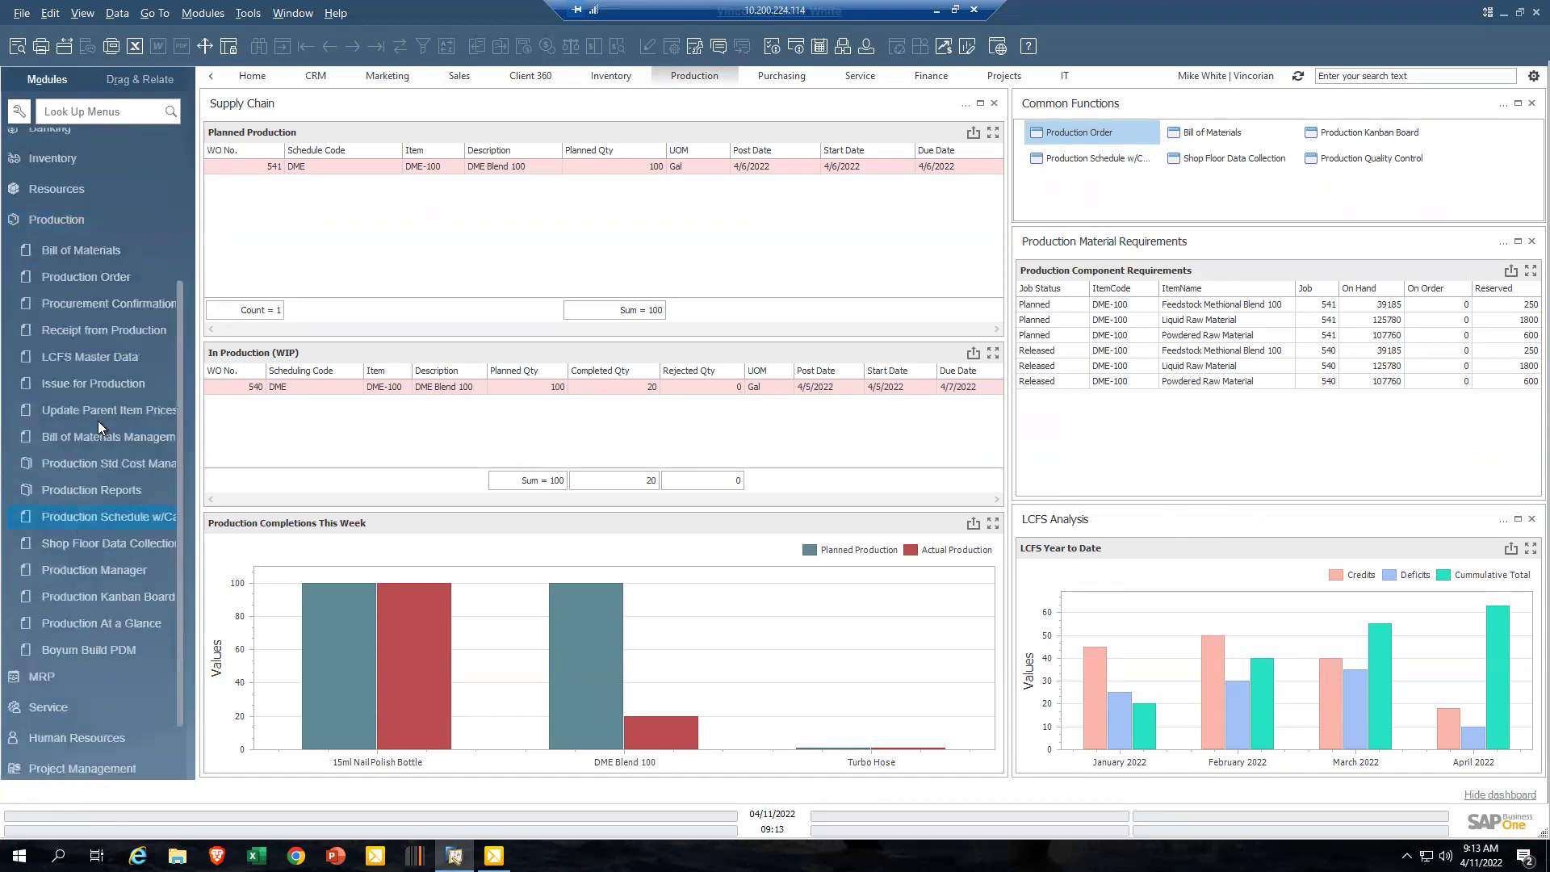
{"action": "left_click", "coordinate": [84, 358]}
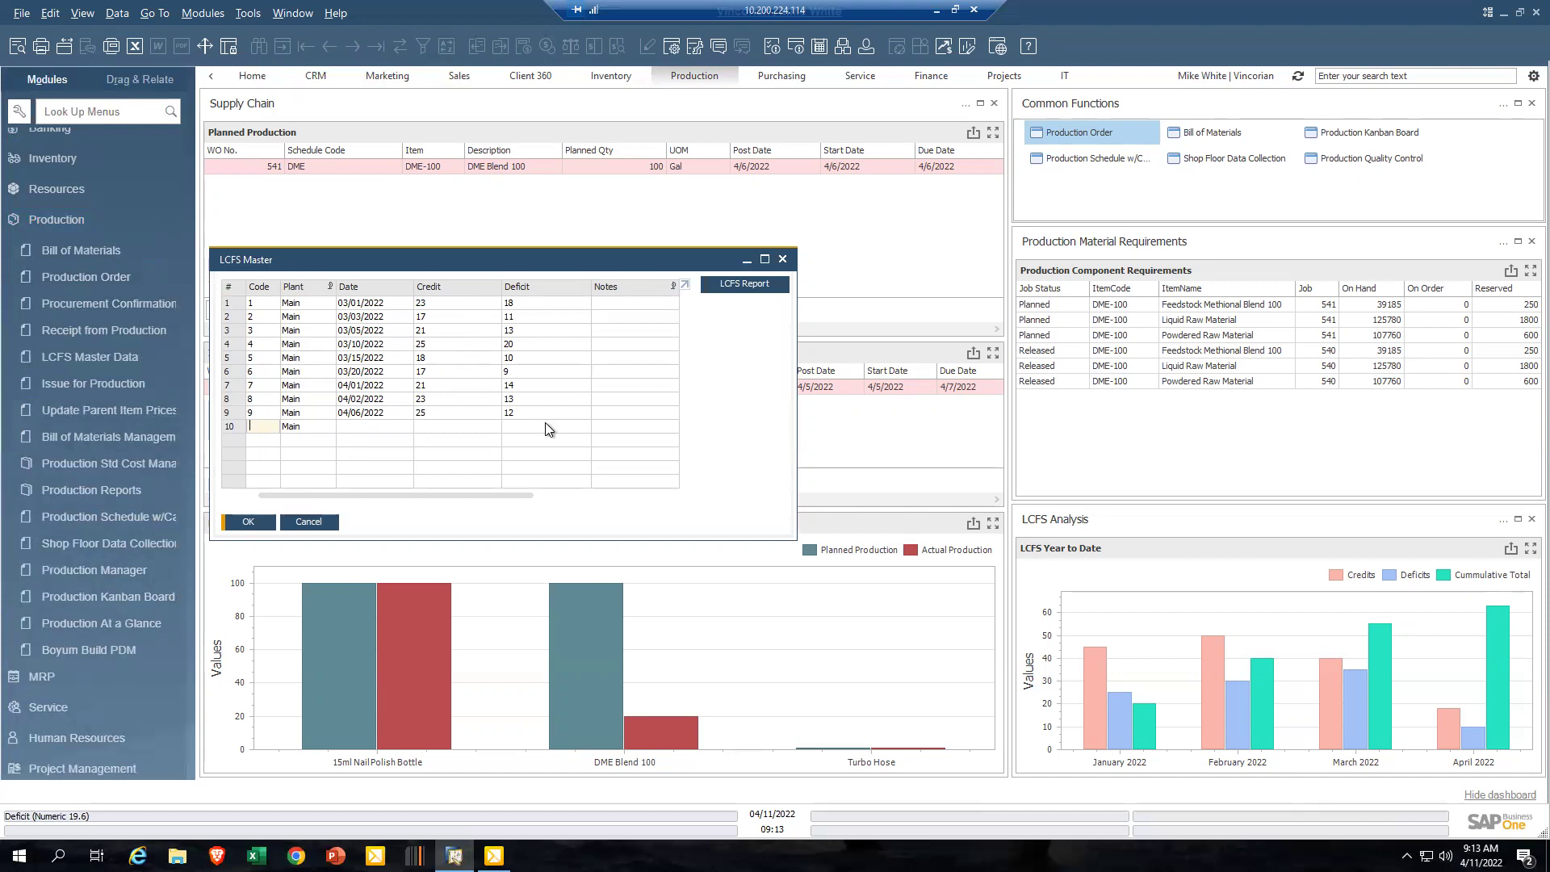
{"action": "left_click", "coordinate": [312, 523]}
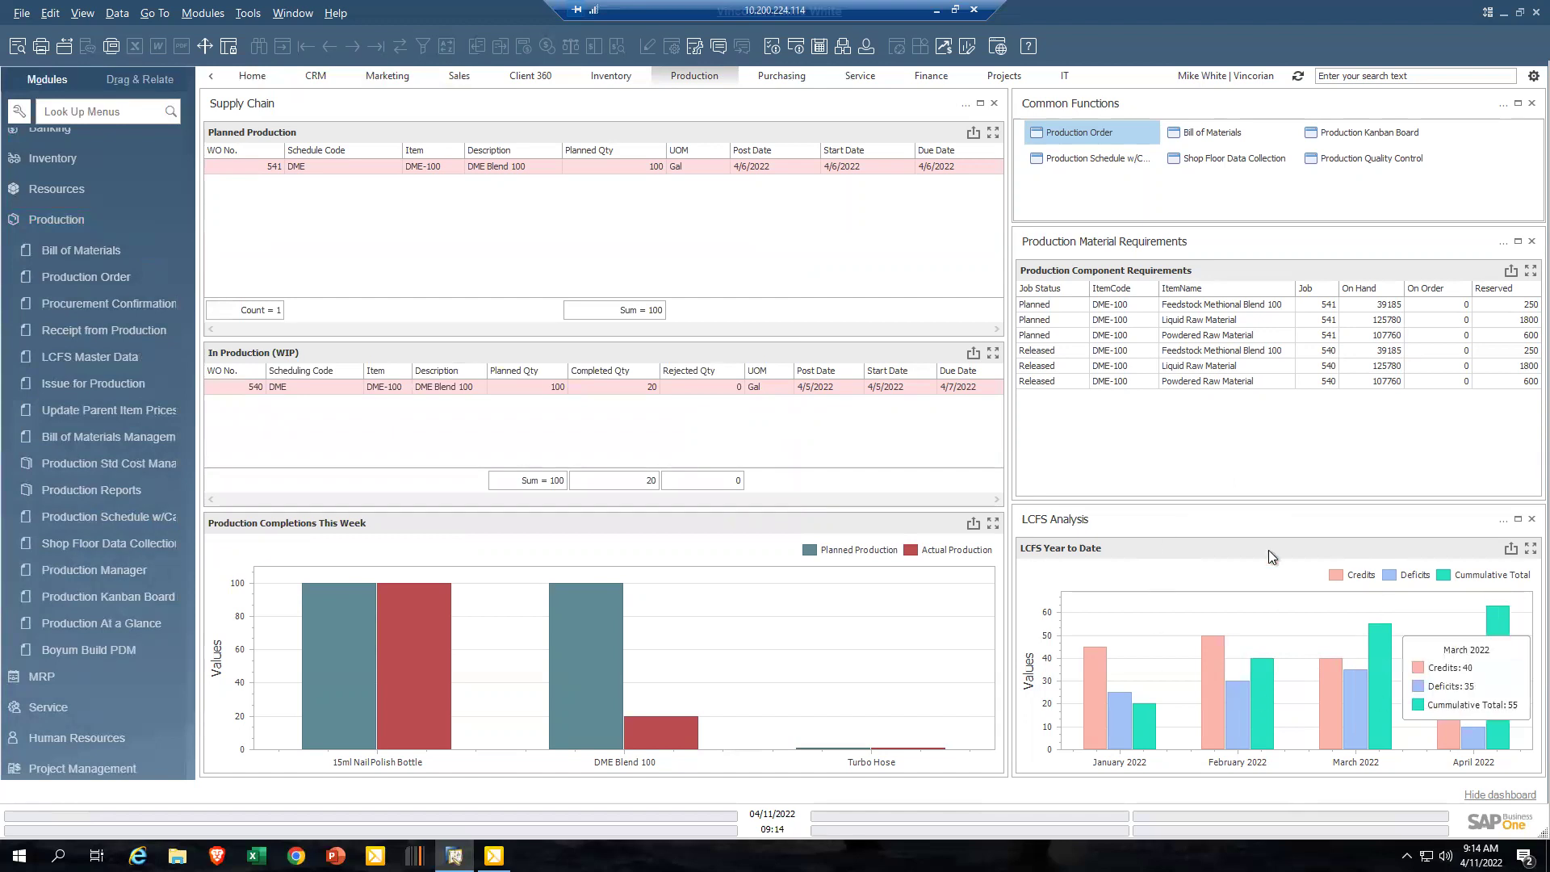
{"action": "mouse_move", "coordinate": [1199, 617]}
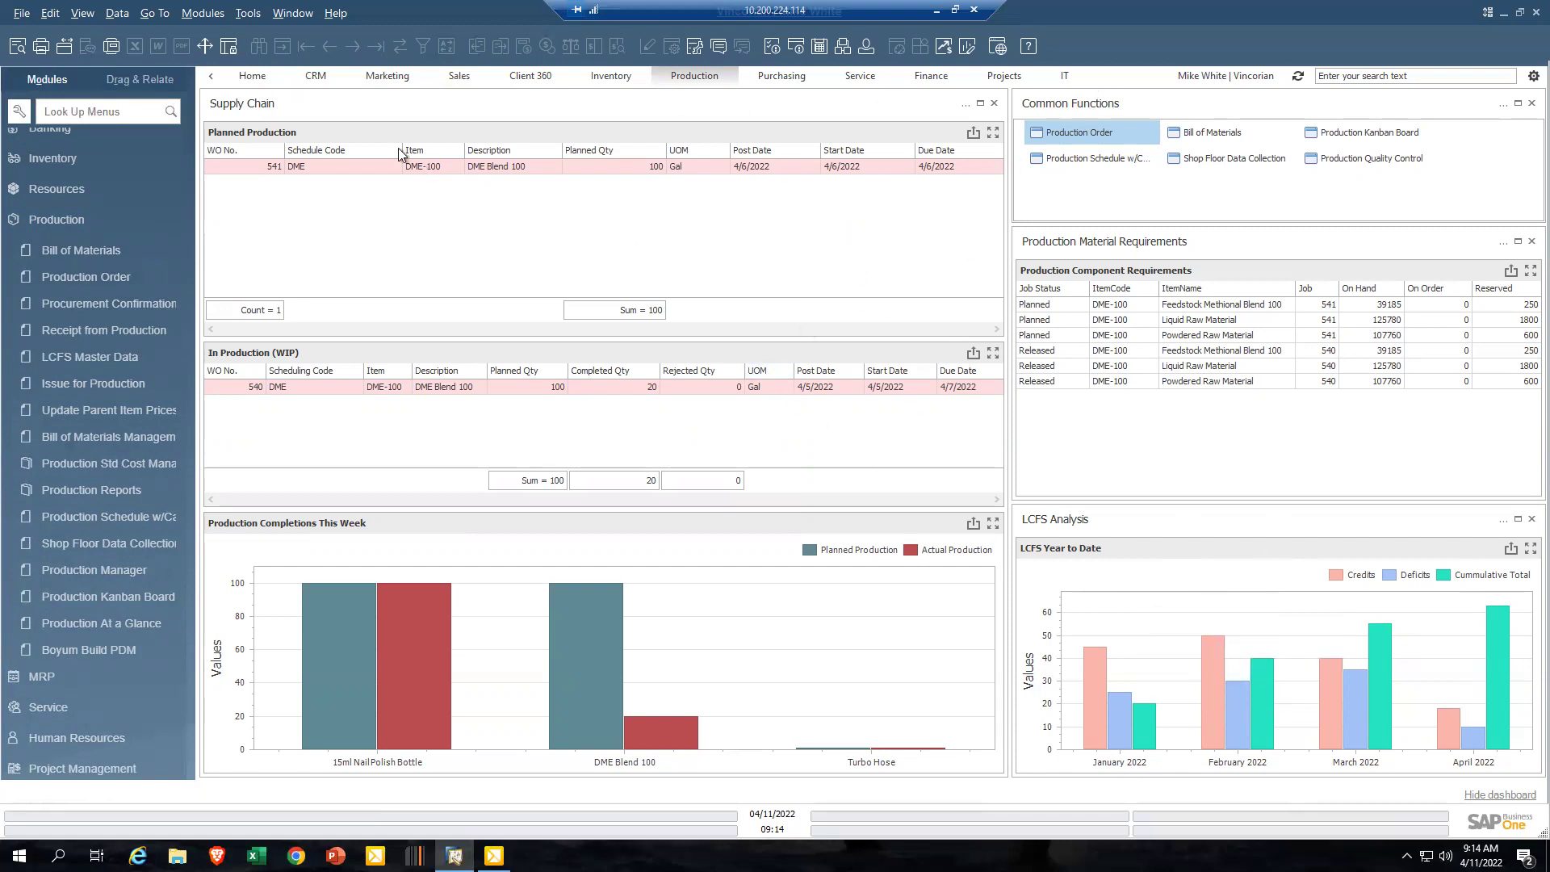
- Return to the Home view, switch to the CRM view and open its CRM widget in the dashboard editor
{"action": "left_click", "coordinate": [252, 76]}
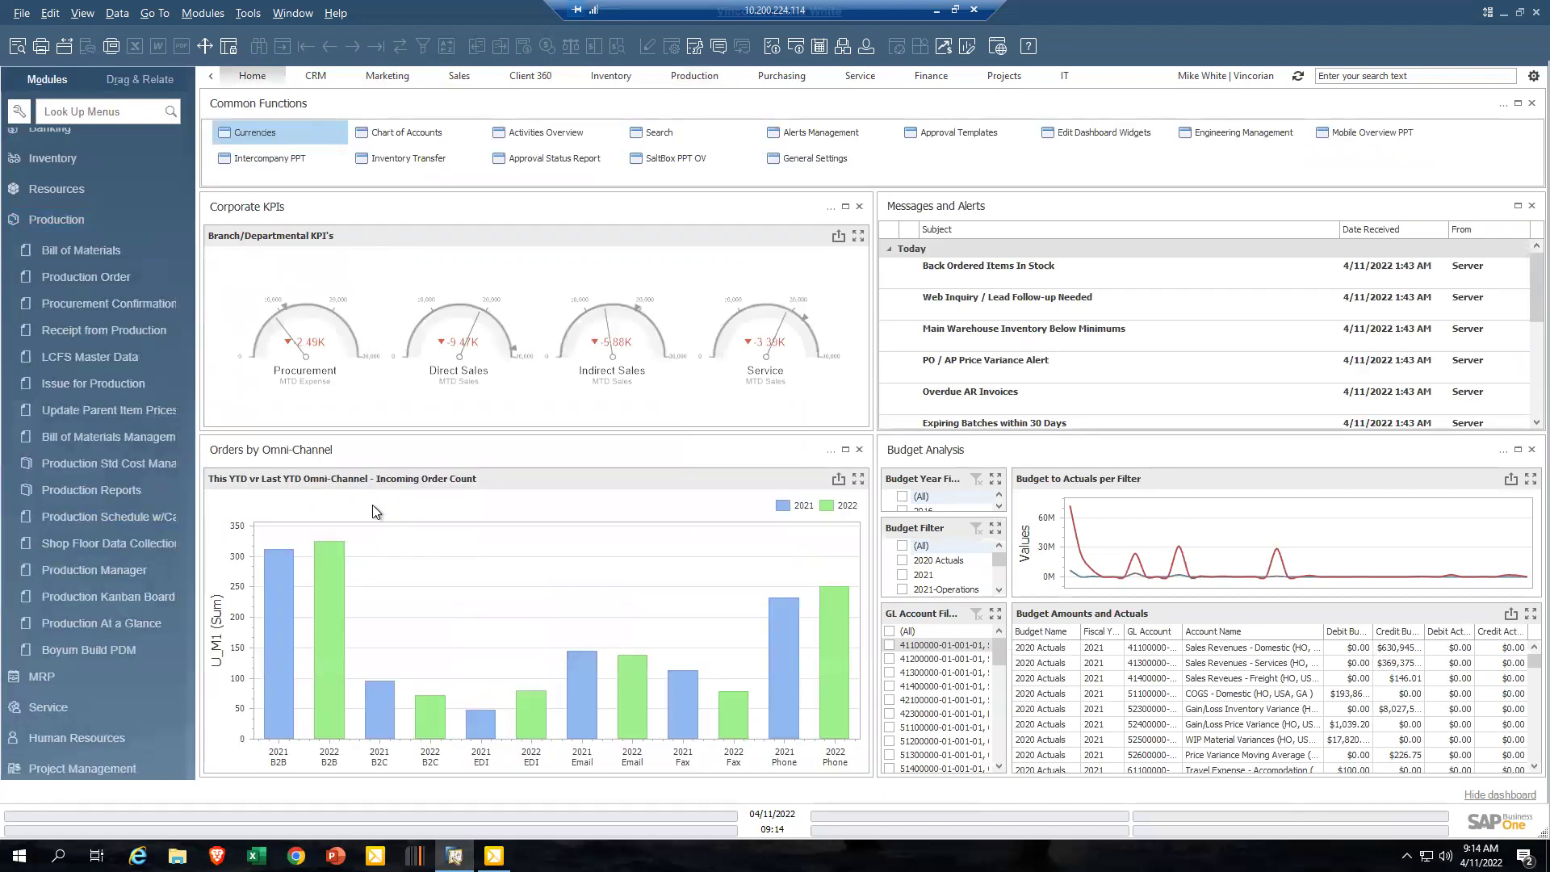
{"action": "left_click", "coordinate": [316, 75]}
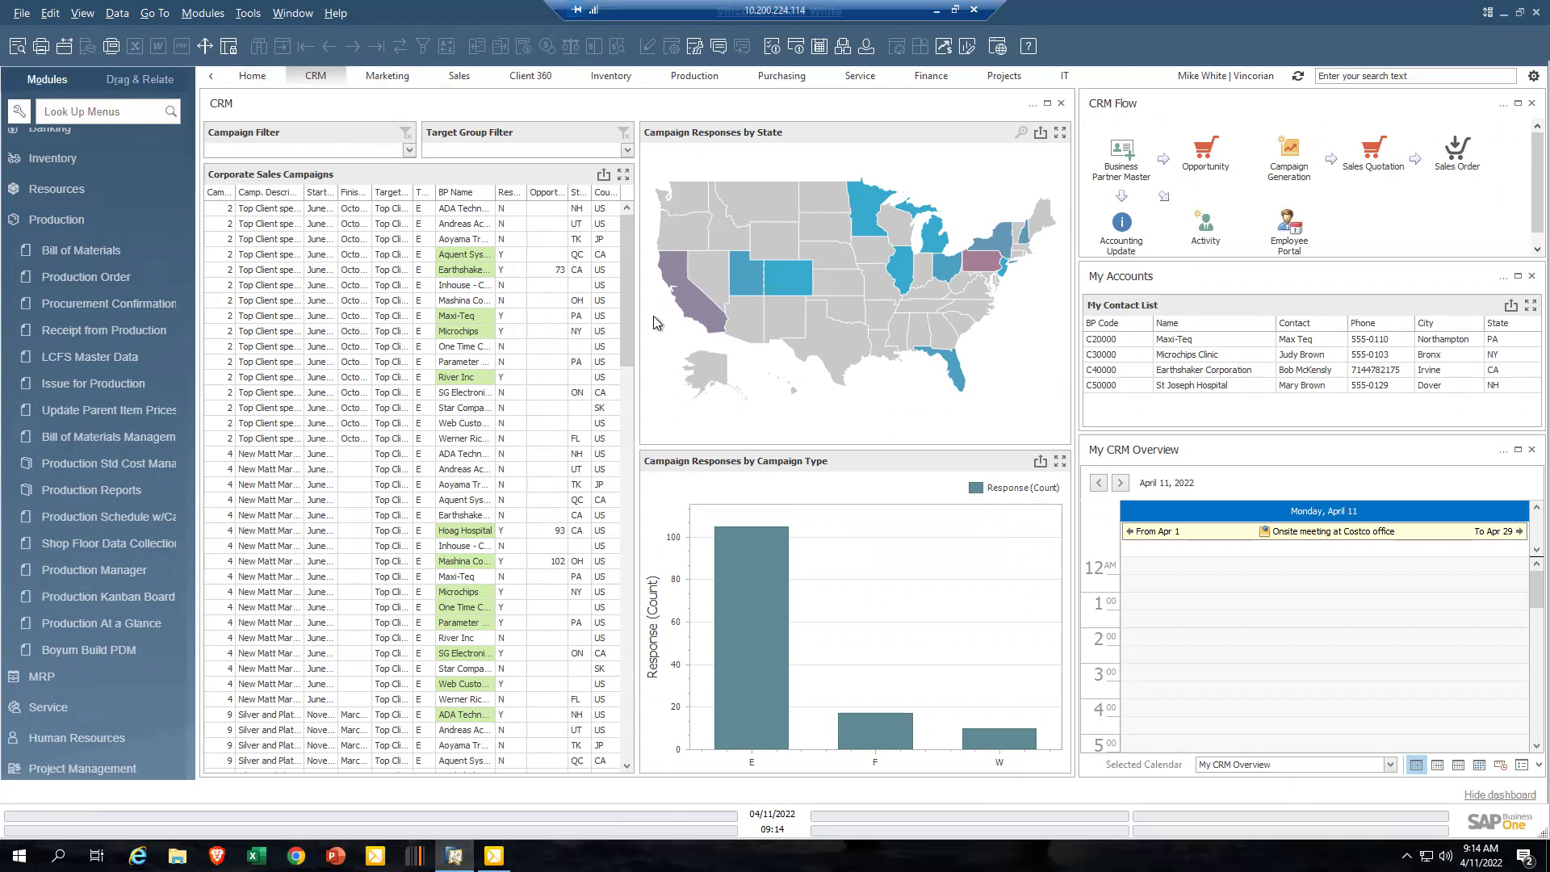
{"action": "left_click", "coordinate": [1034, 106]}
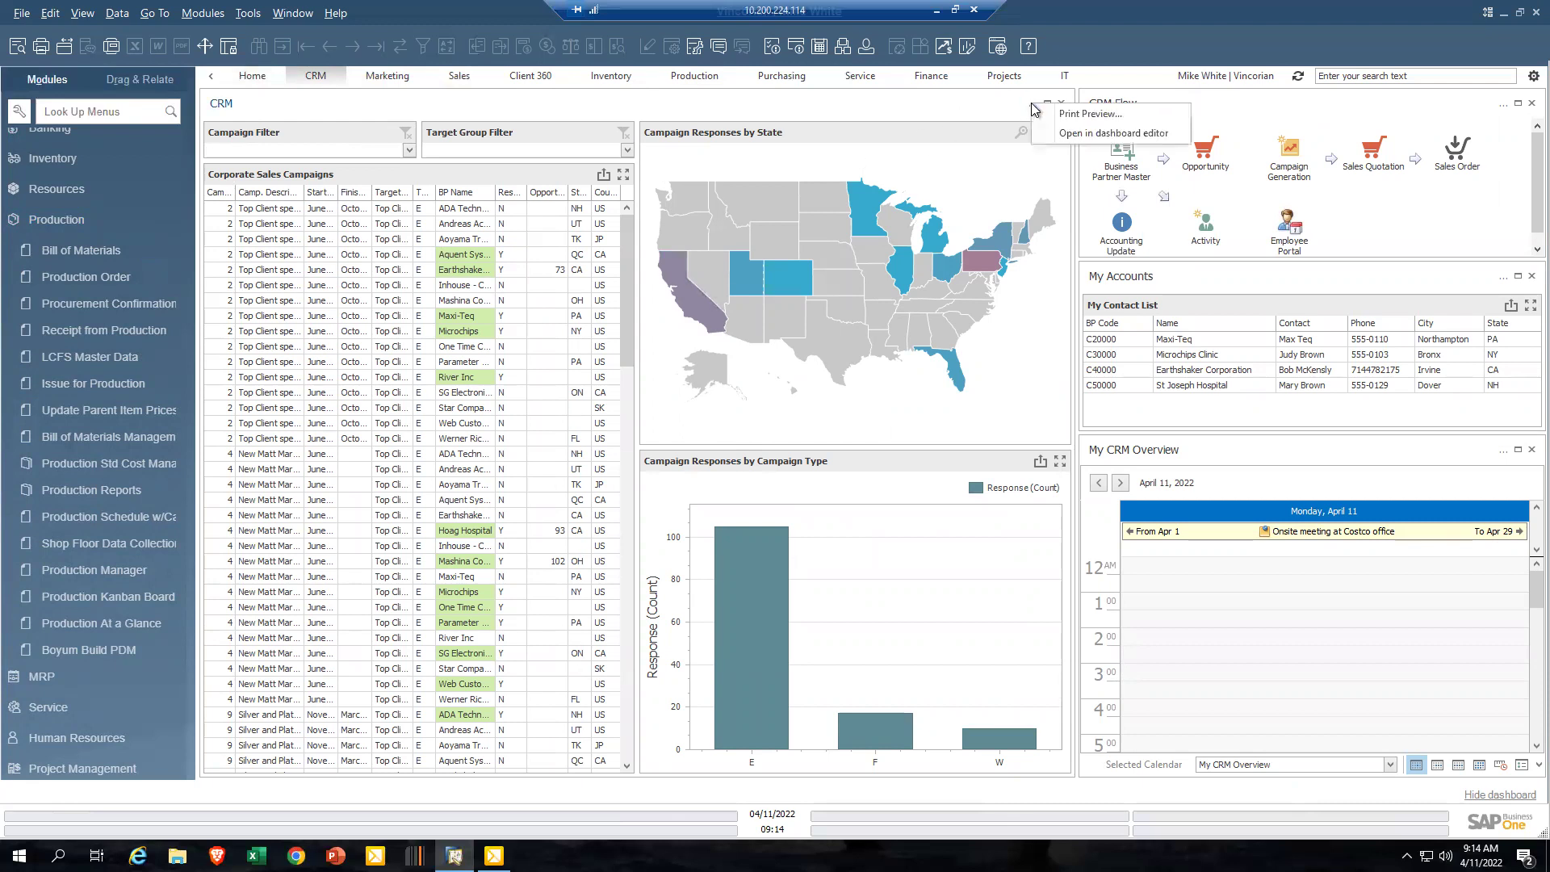
{"action": "left_click", "coordinate": [1086, 134]}
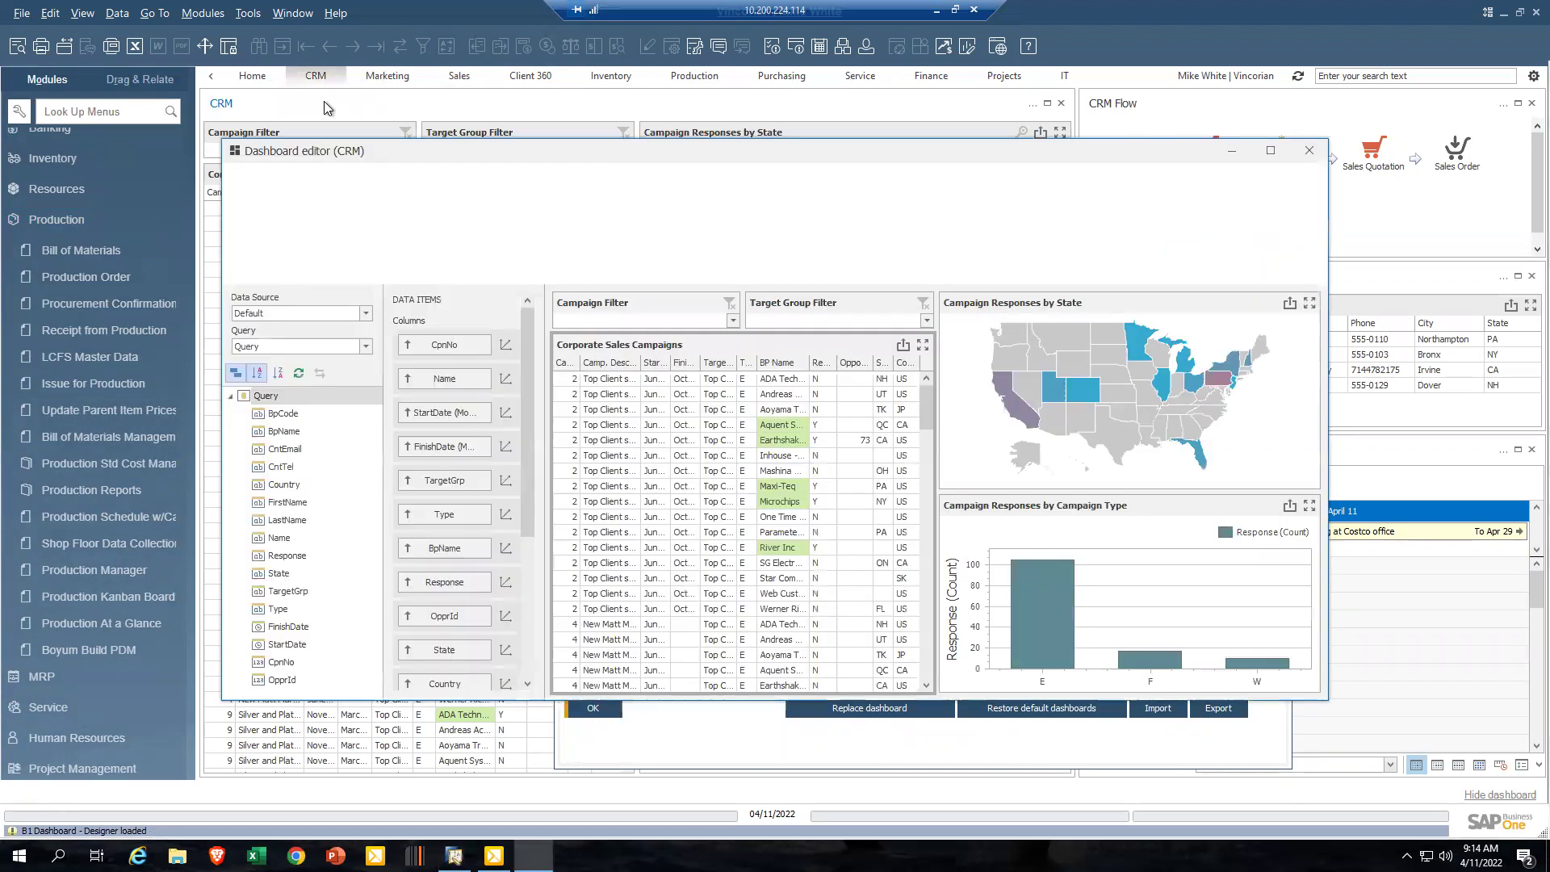
- Uncover the Dashboard Widgets list, select the CRM entry, close the list and maximize the dashboard editor
{"action": "left_click_drag", "start_coordinate": [670, 153], "coordinate": [1344, 396]}
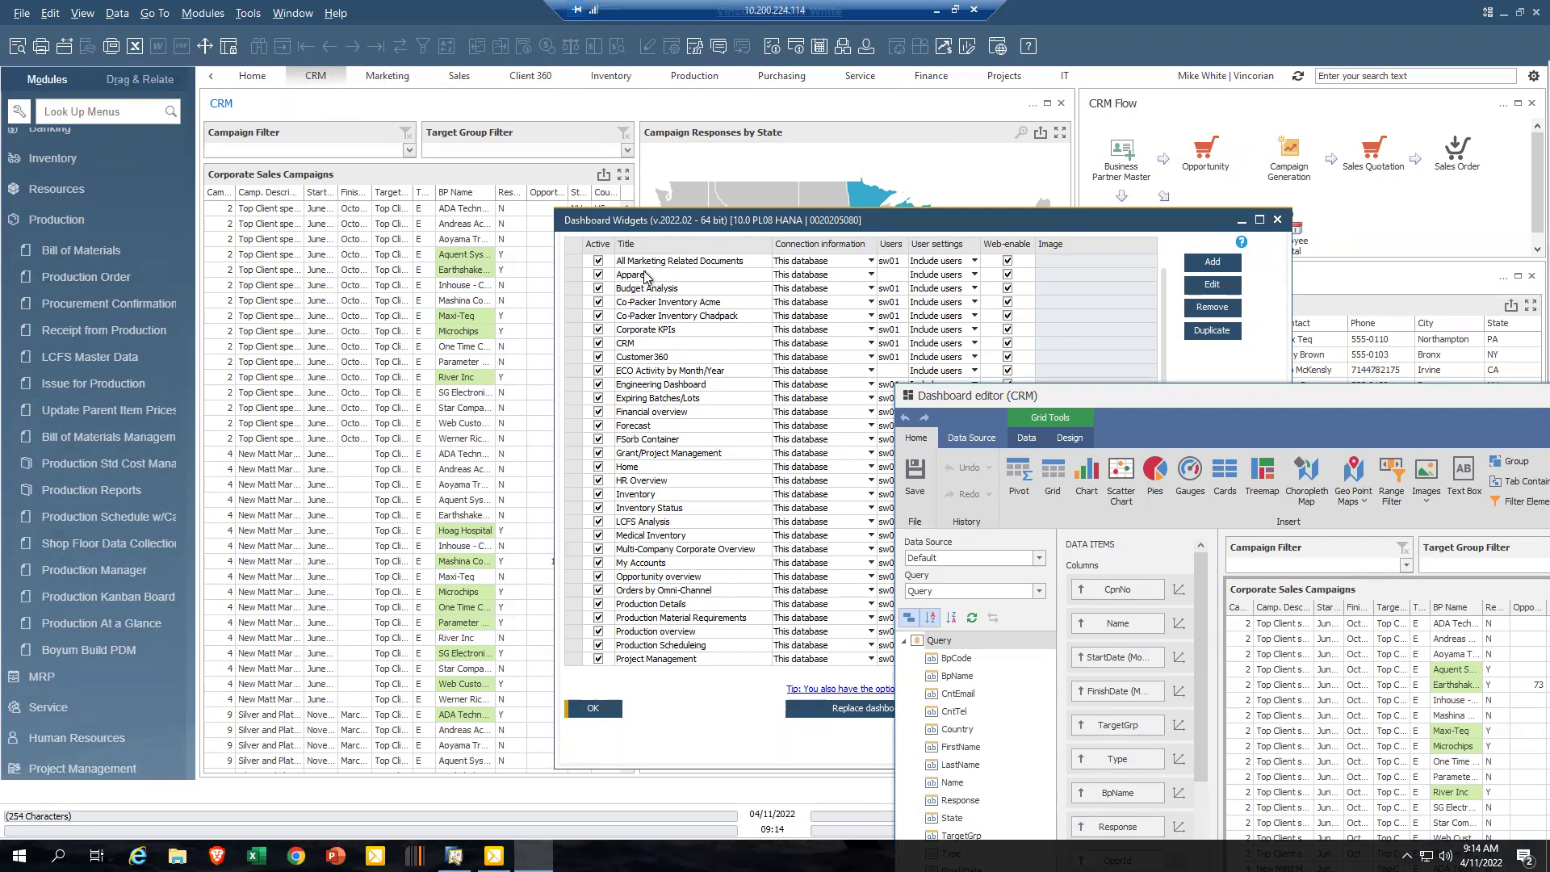
{"action": "left_click", "coordinate": [571, 345]}
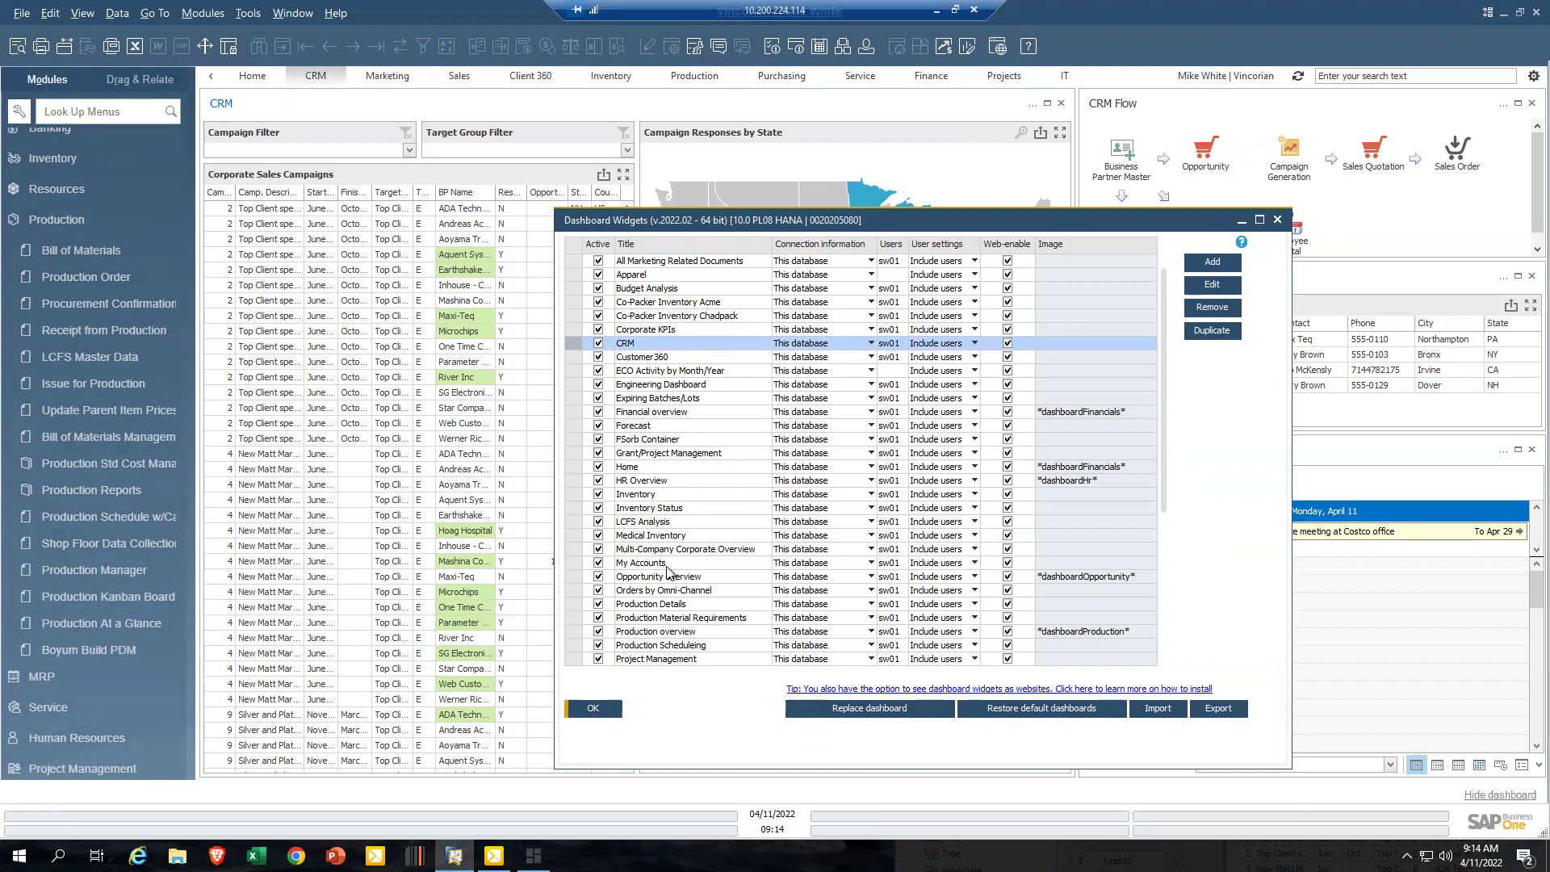
{"action": "left_click", "coordinate": [601, 709]}
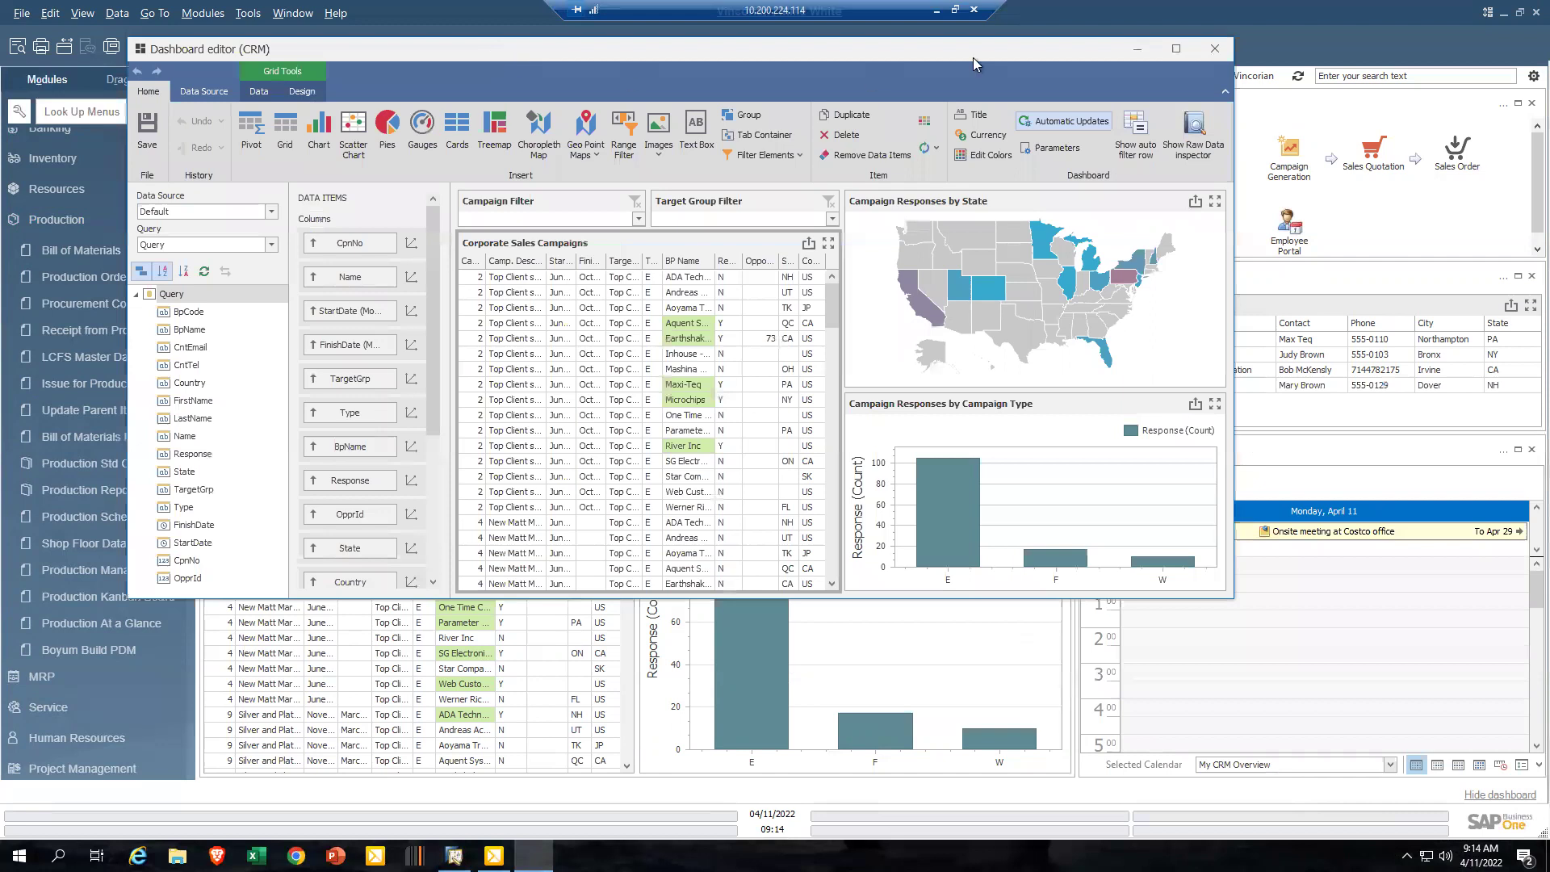
{"action": "left_click", "coordinate": [1195, 56]}
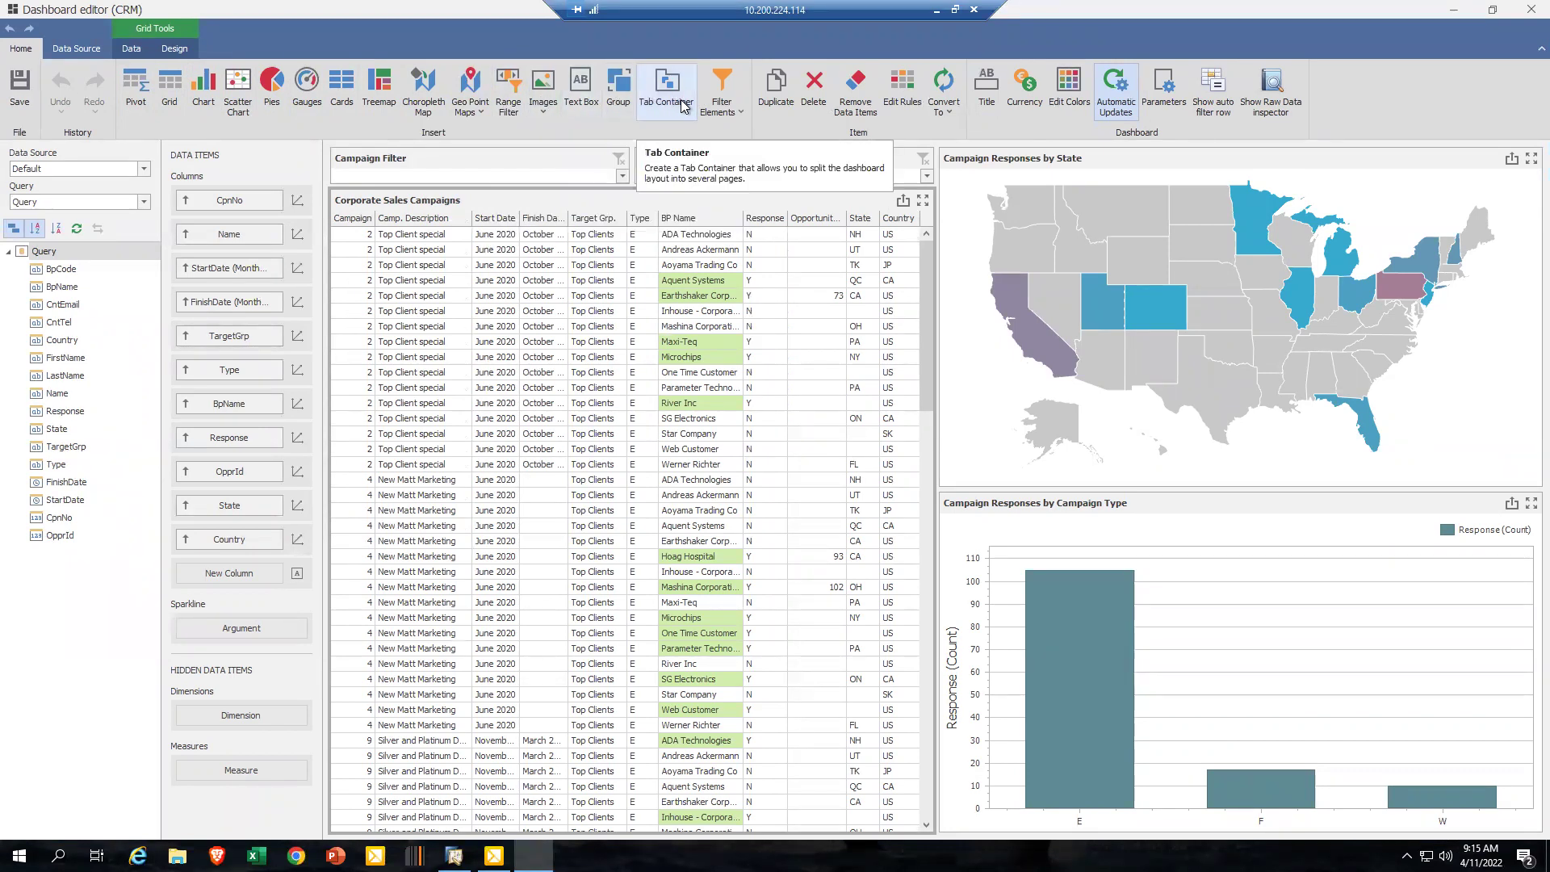
{"action": "left_click", "coordinate": [741, 113]}
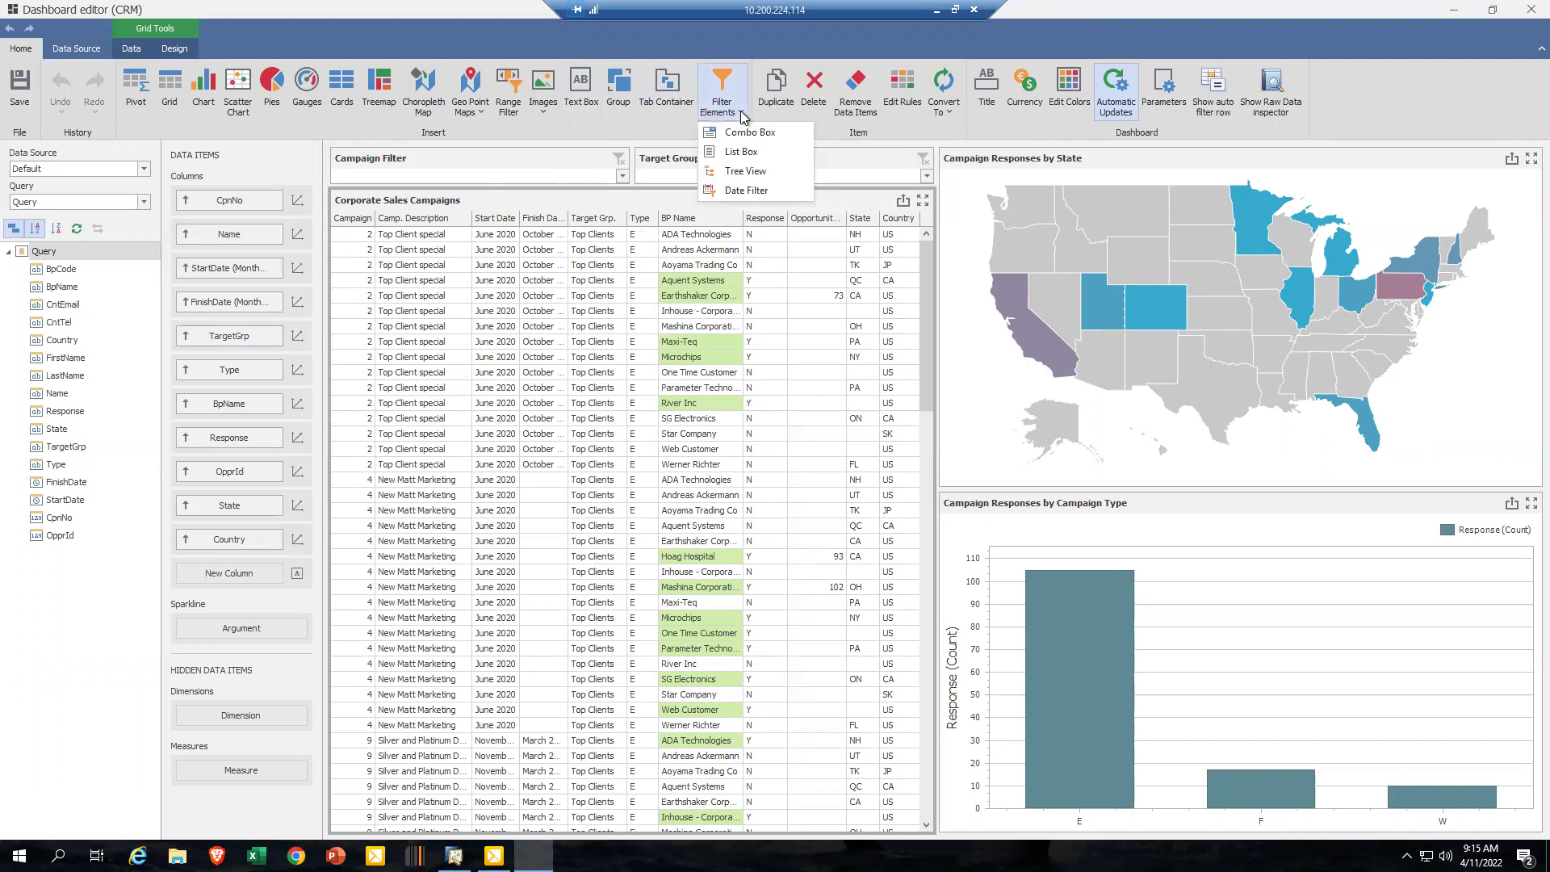
{"action": "left_click", "coordinate": [743, 115]}
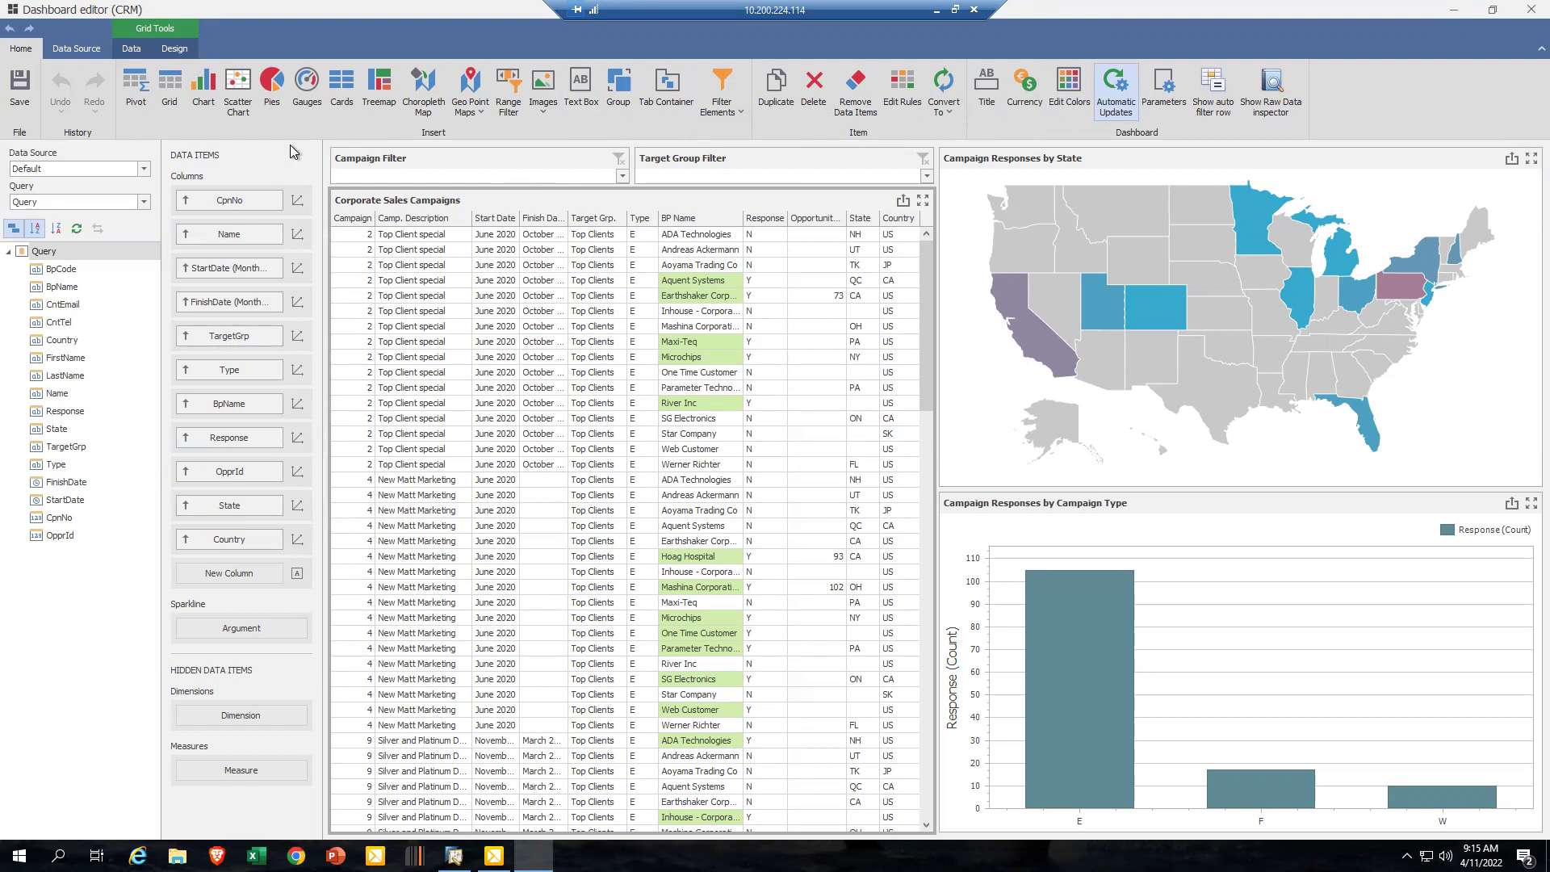
- Convert the Campaign Responses by Campaign Type chart to pies
{"action": "left_click", "coordinate": [1020, 502]}
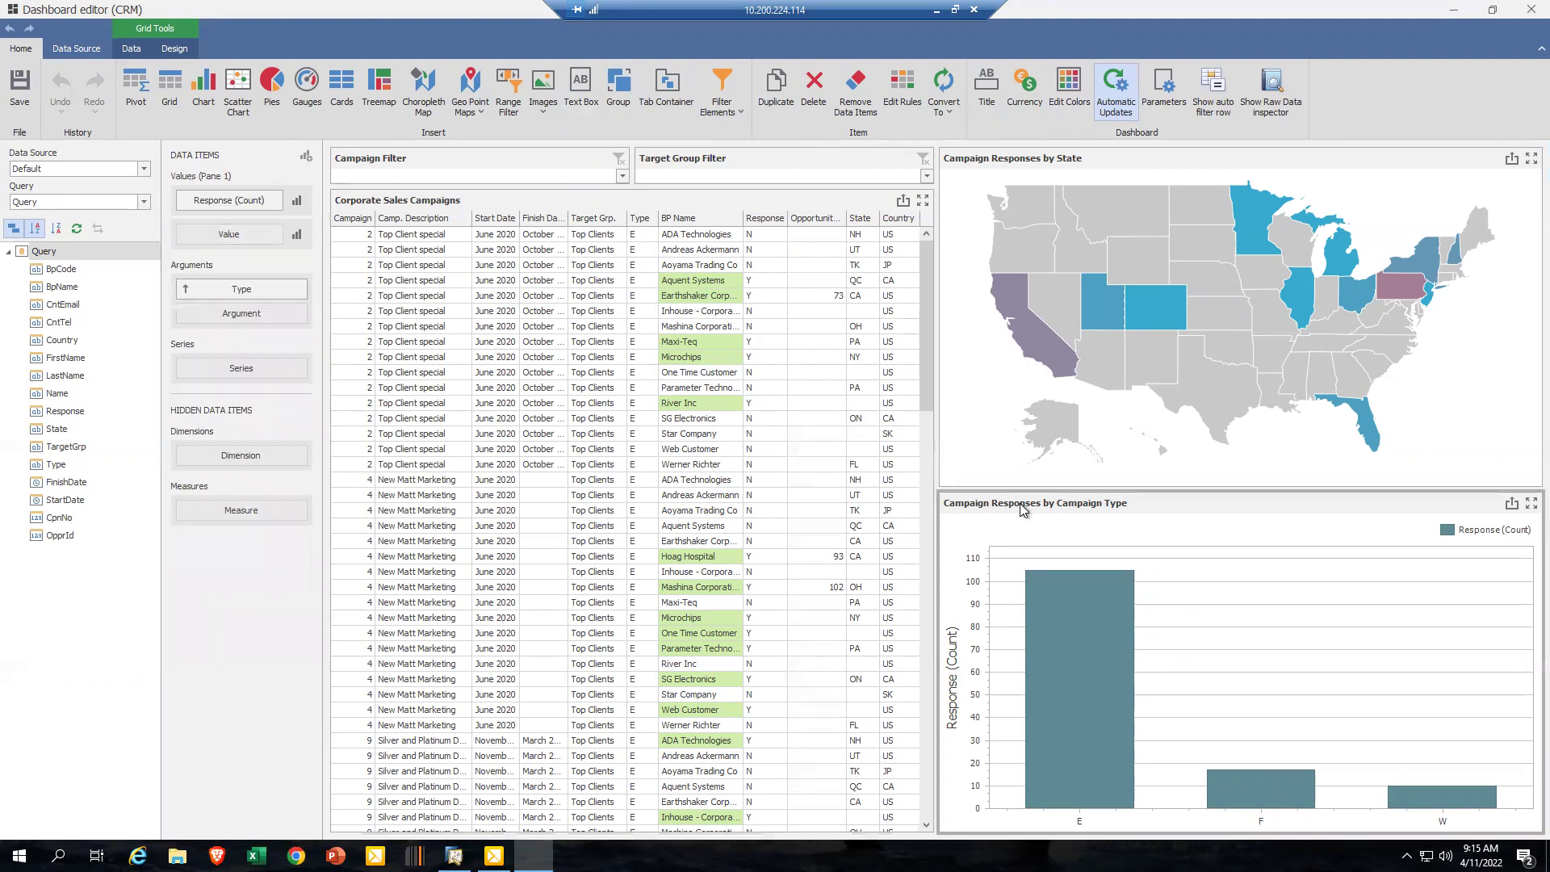
{"action": "right_click", "coordinate": [1155, 508]}
{"action": "mouse_move", "coordinate": [1215, 575]}
{"action": "left_click", "coordinate": [1342, 636]}
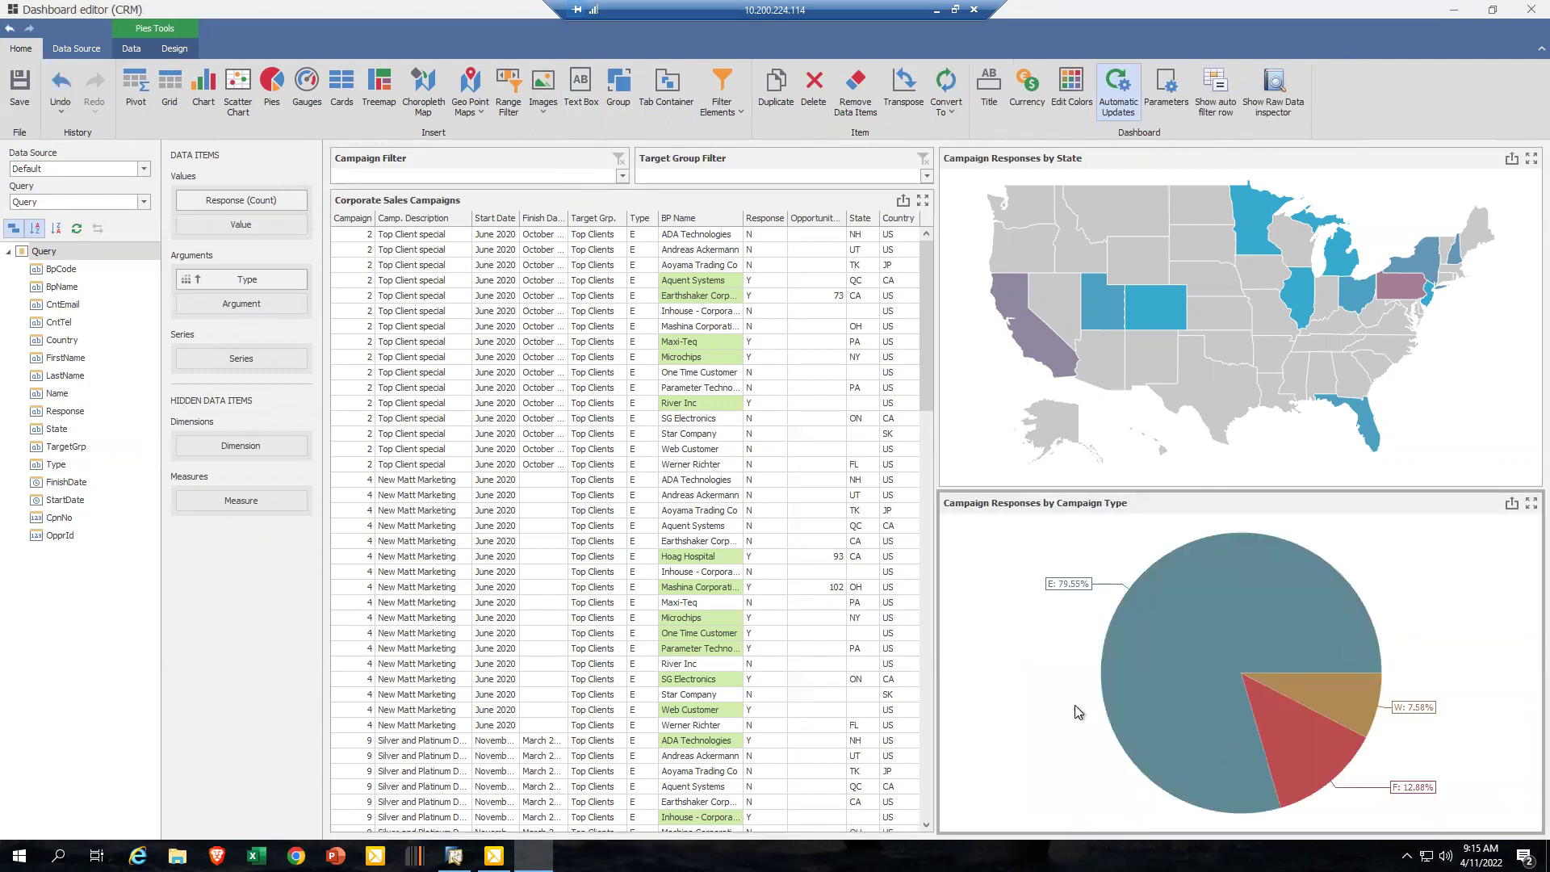
- Convert the Campaign Responses by Campaign Type pies to gauges and back to a chart
{"action": "right_click", "coordinate": [1358, 551]}
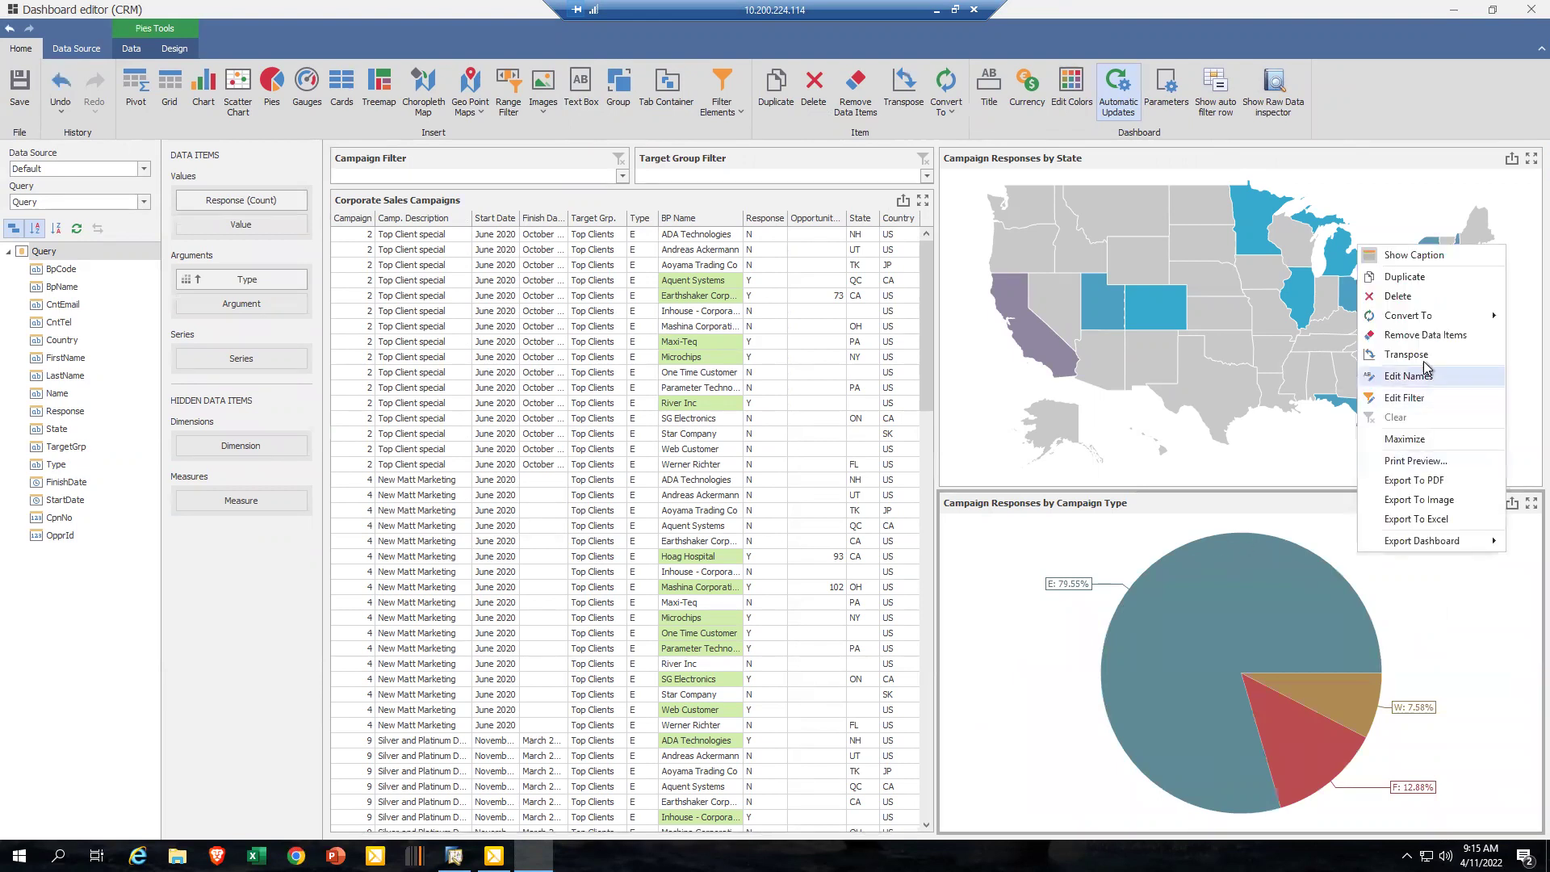
{"action": "mouse_move", "coordinate": [1421, 317]}
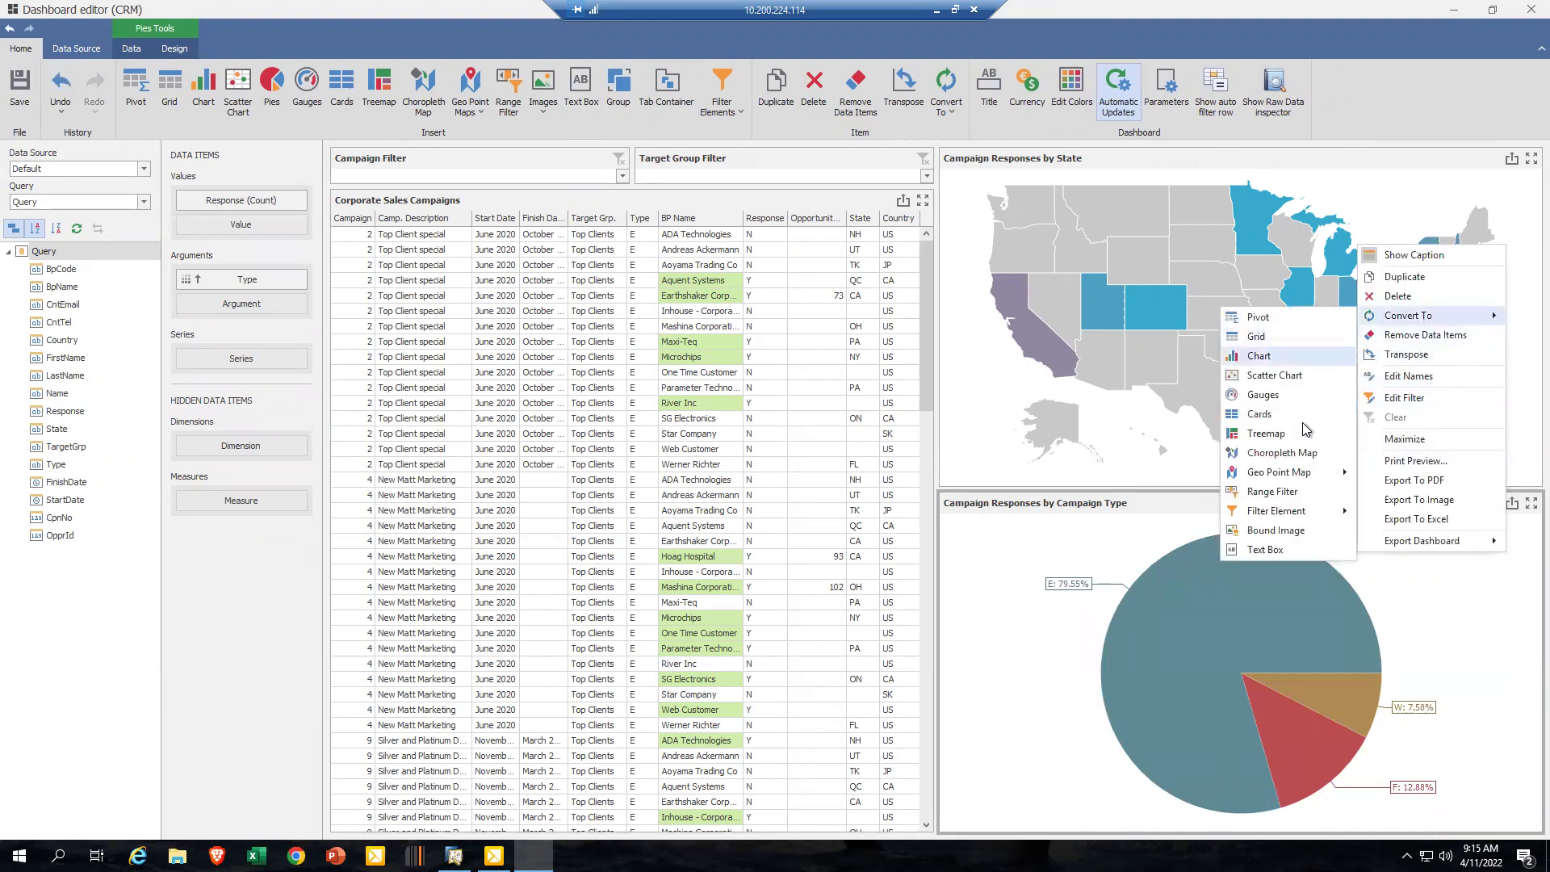
{"action": "left_click", "coordinate": [1265, 396]}
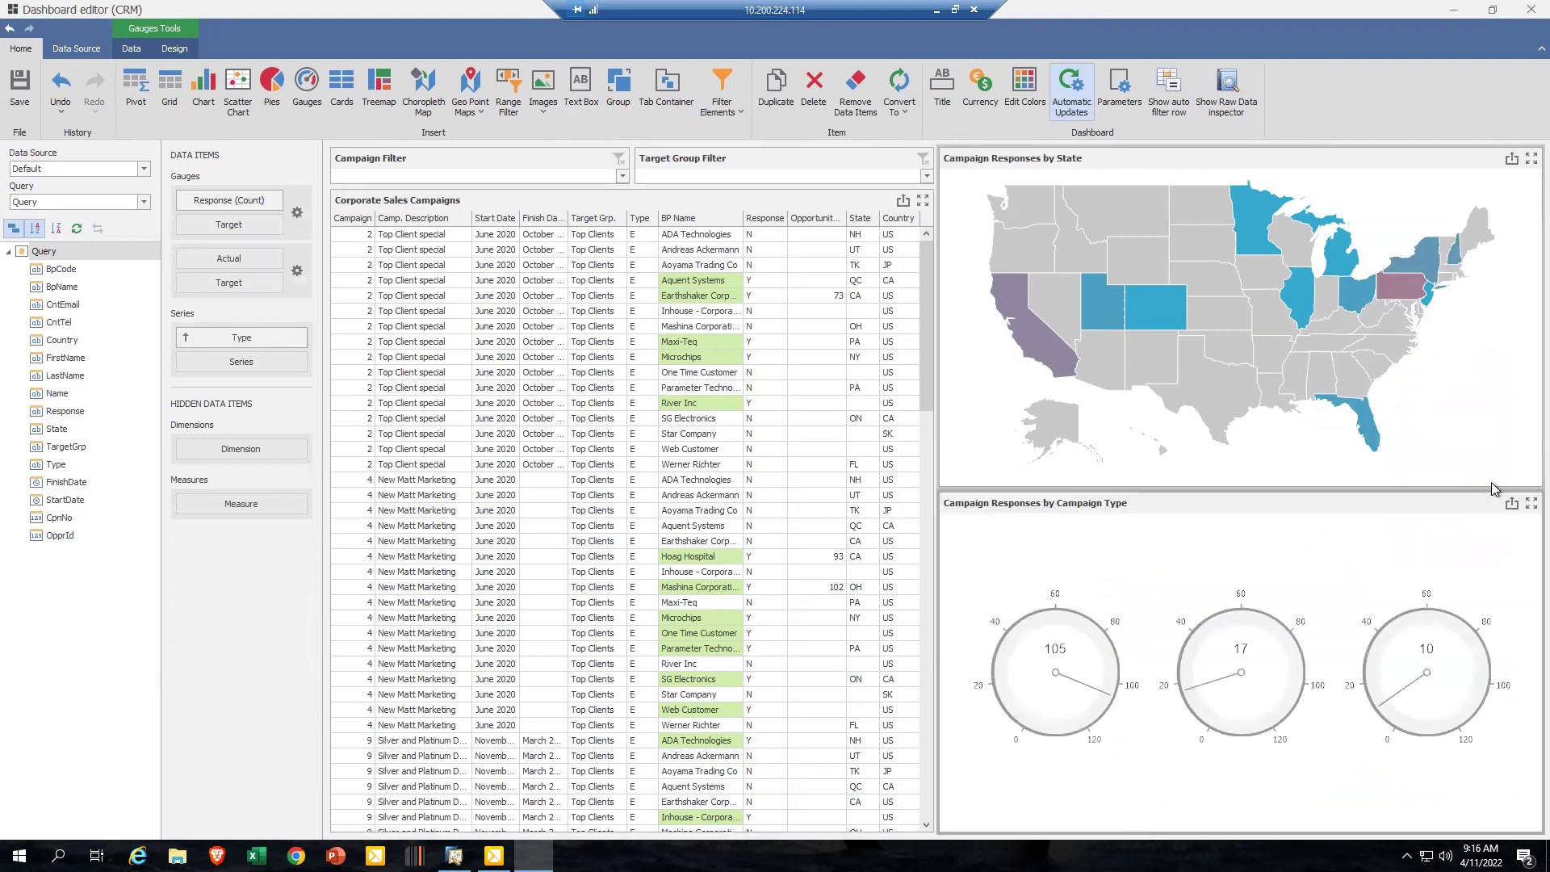
{"action": "right_click", "coordinate": [1331, 505]}
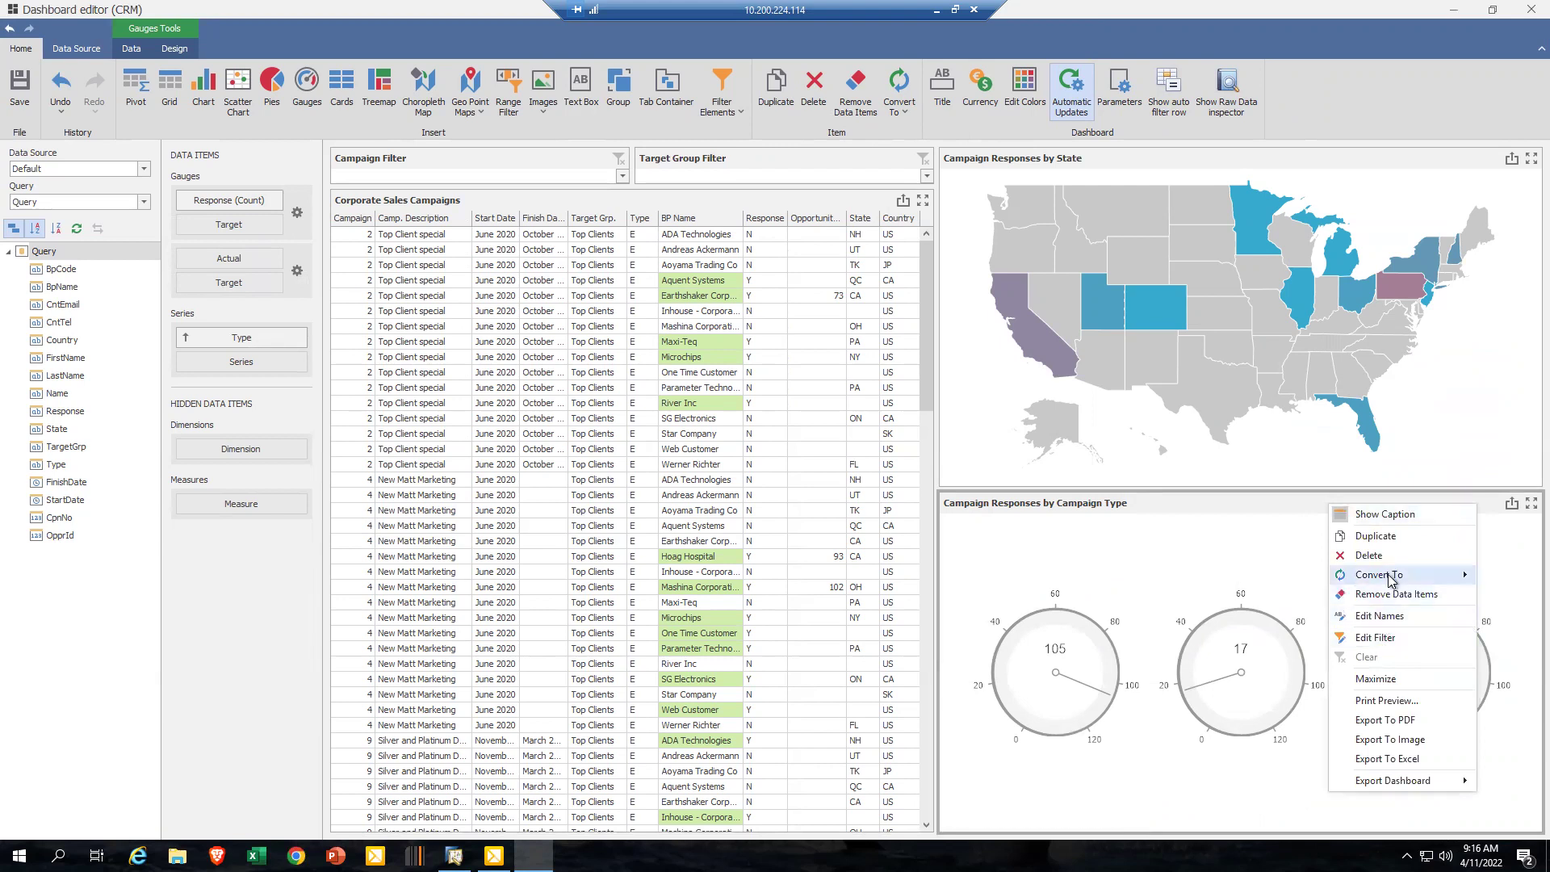
{"action": "mouse_move", "coordinate": [1394, 579]}
{"action": "left_click", "coordinate": [1230, 616]}
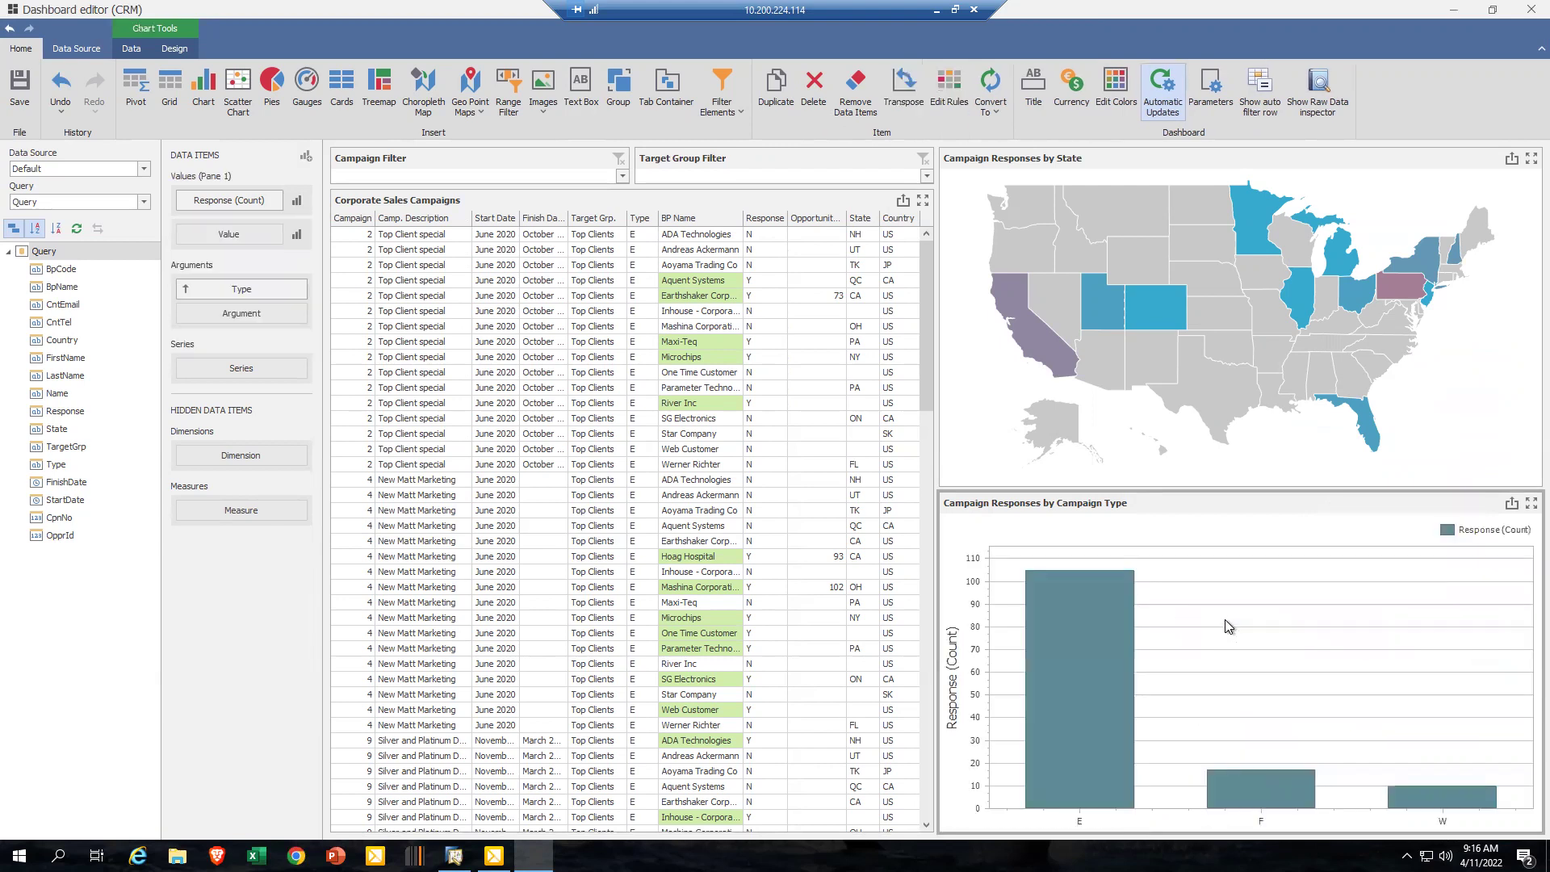
- Review the color range options in the chart's rule editor, and close the dashboard editor without saving the changes
{"action": "left_click", "coordinate": [947, 85]}
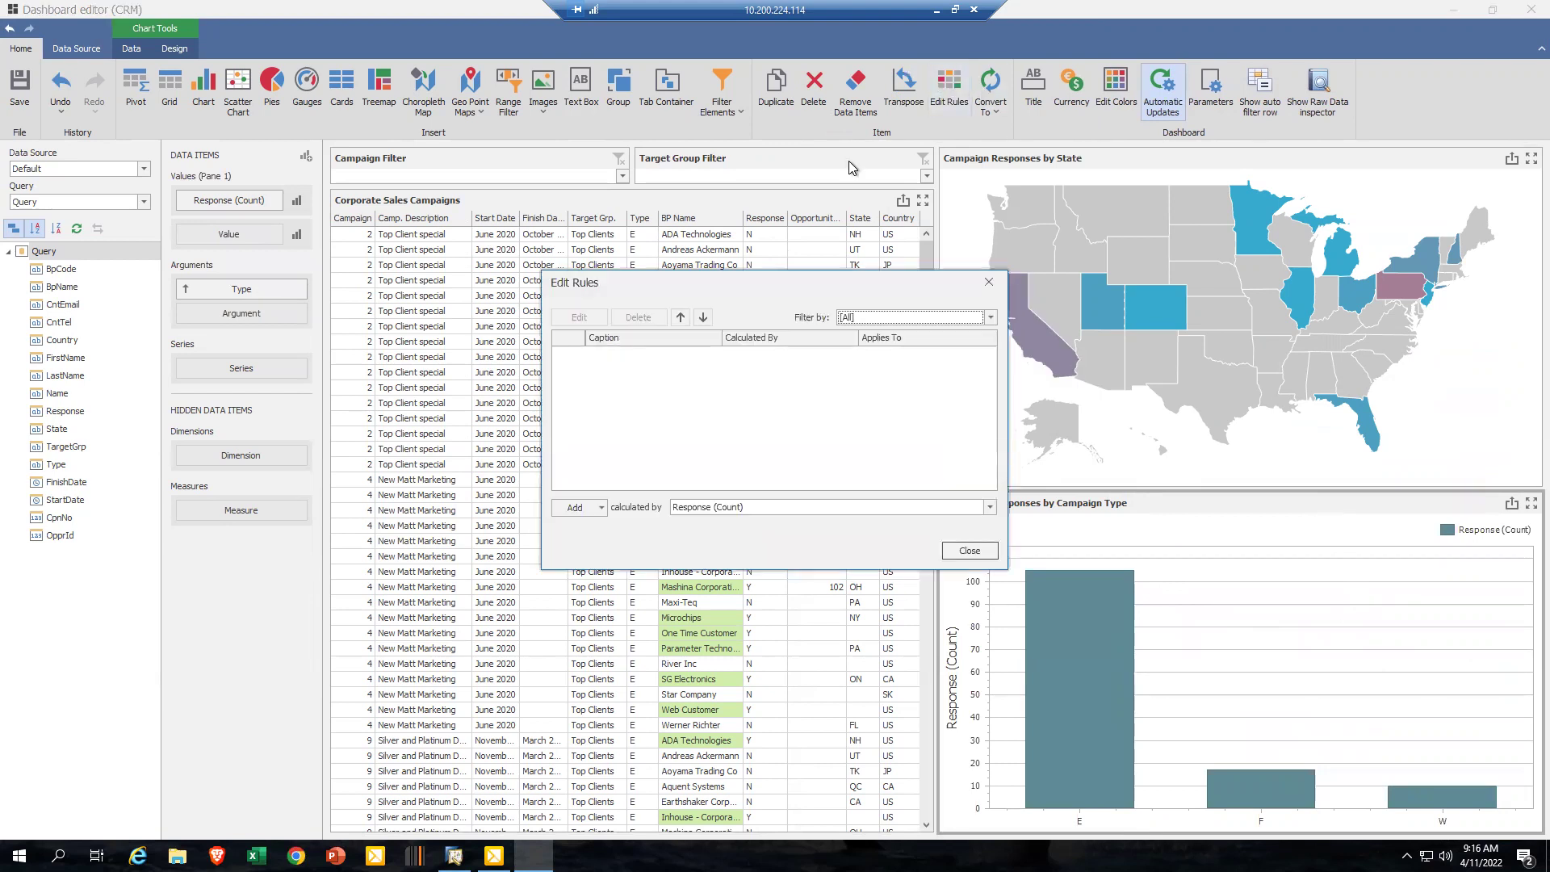
{"action": "left_click", "coordinate": [576, 507]}
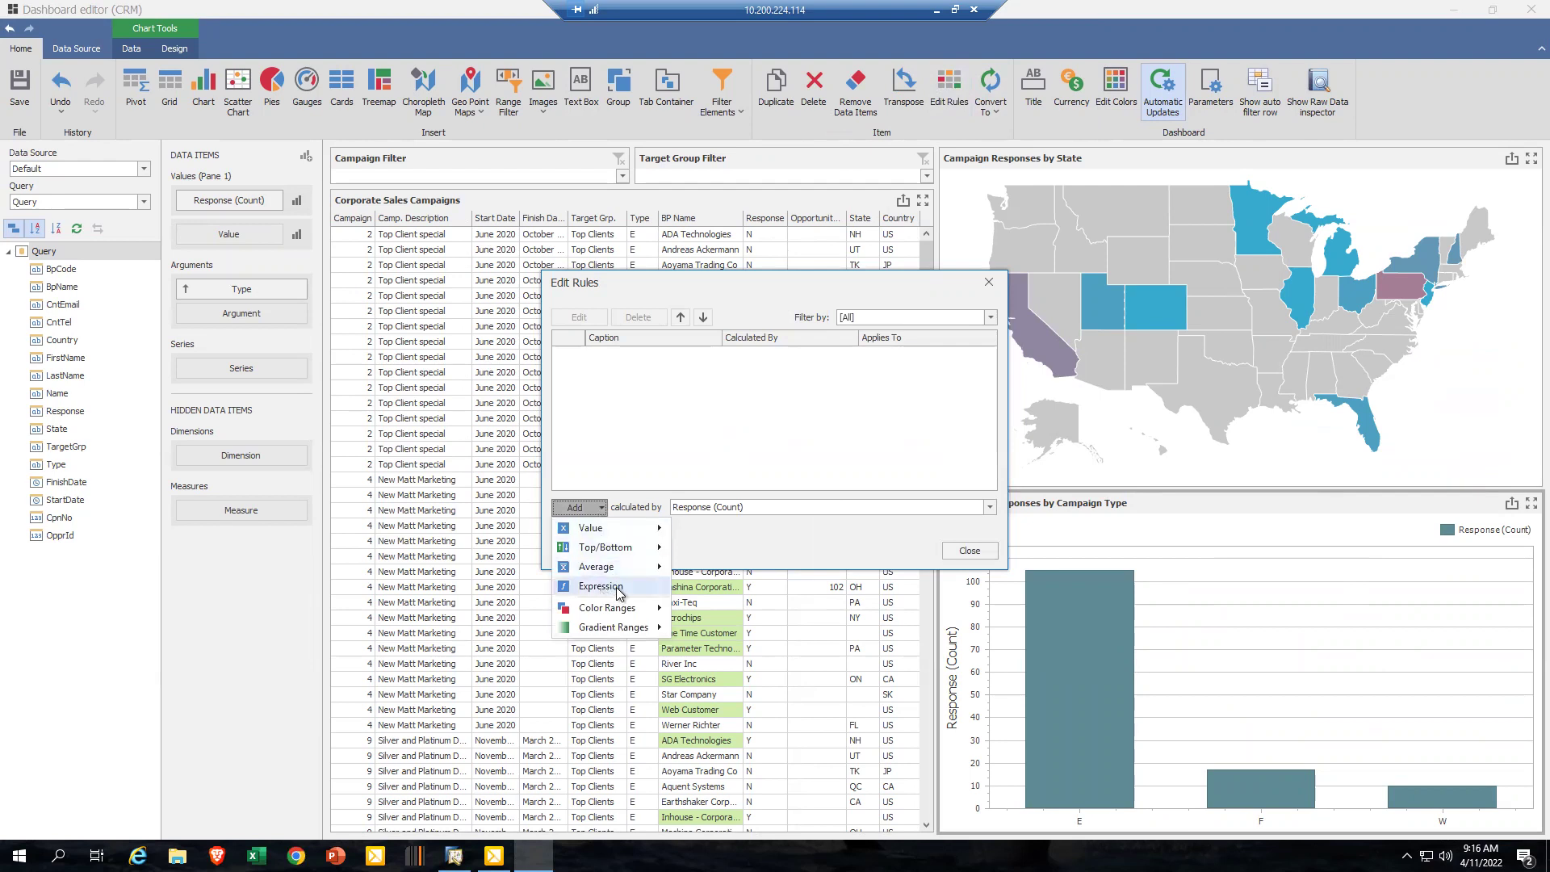
{"action": "mouse_move", "coordinate": [655, 612]}
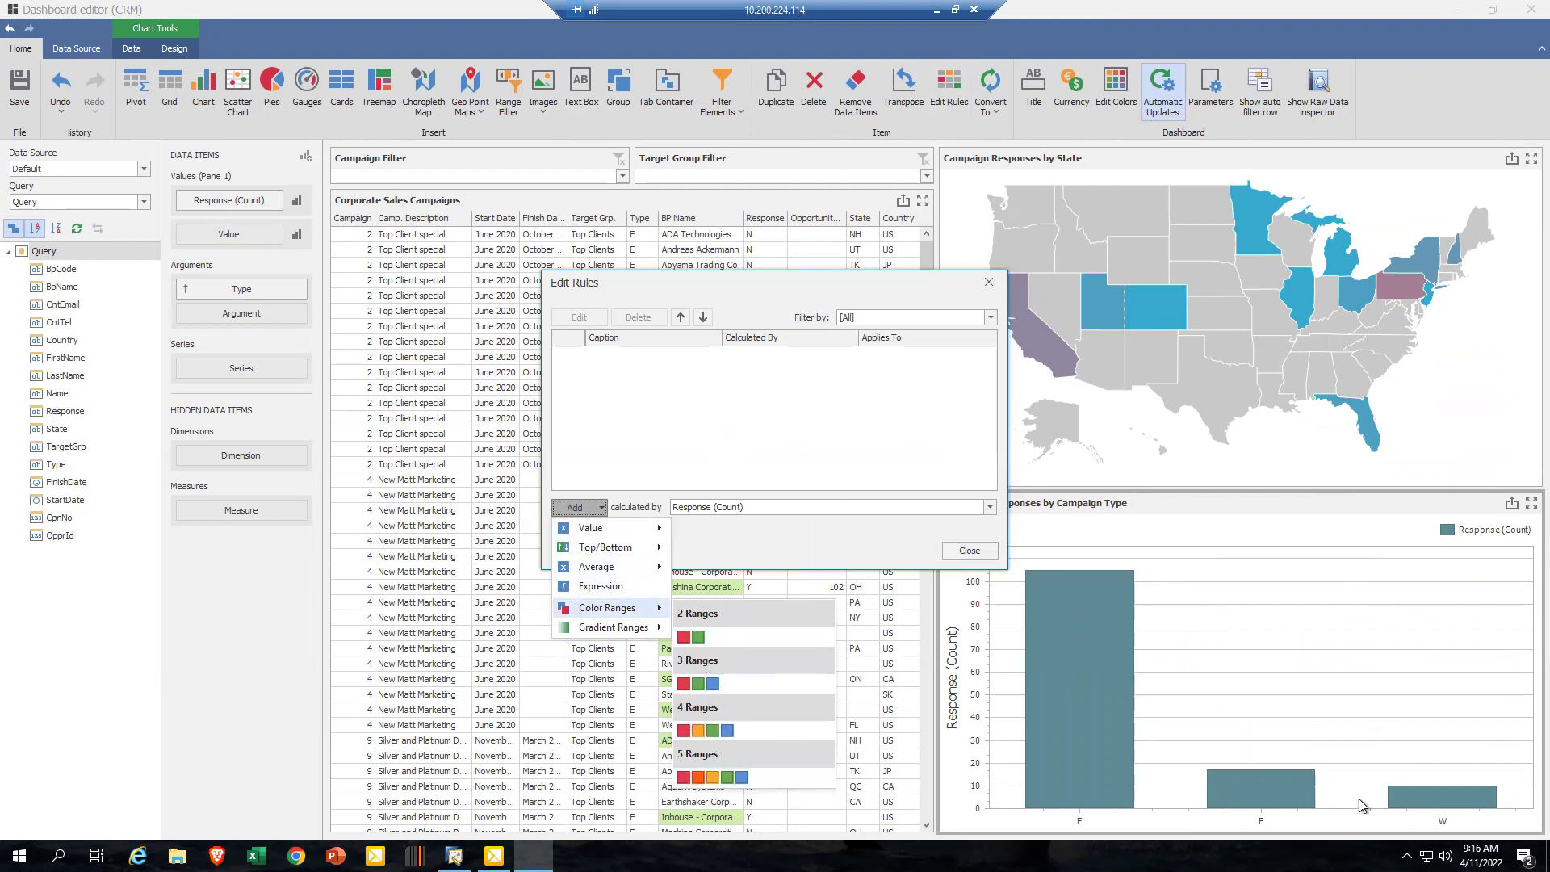
{"action": "left_click", "coordinate": [988, 282]}
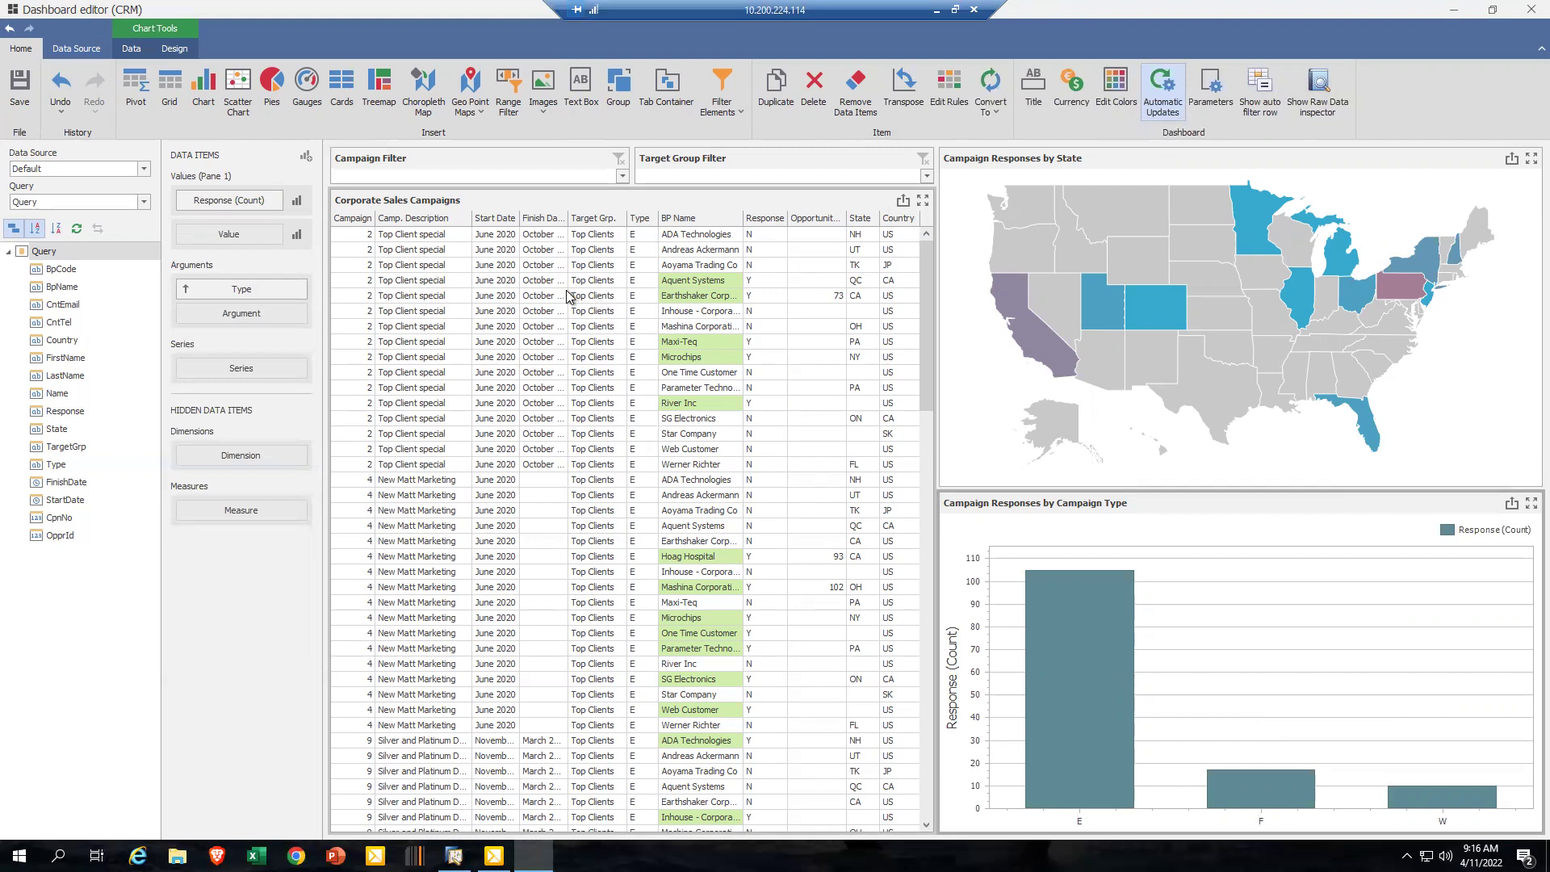
{"action": "left_click", "coordinate": [1529, 10]}
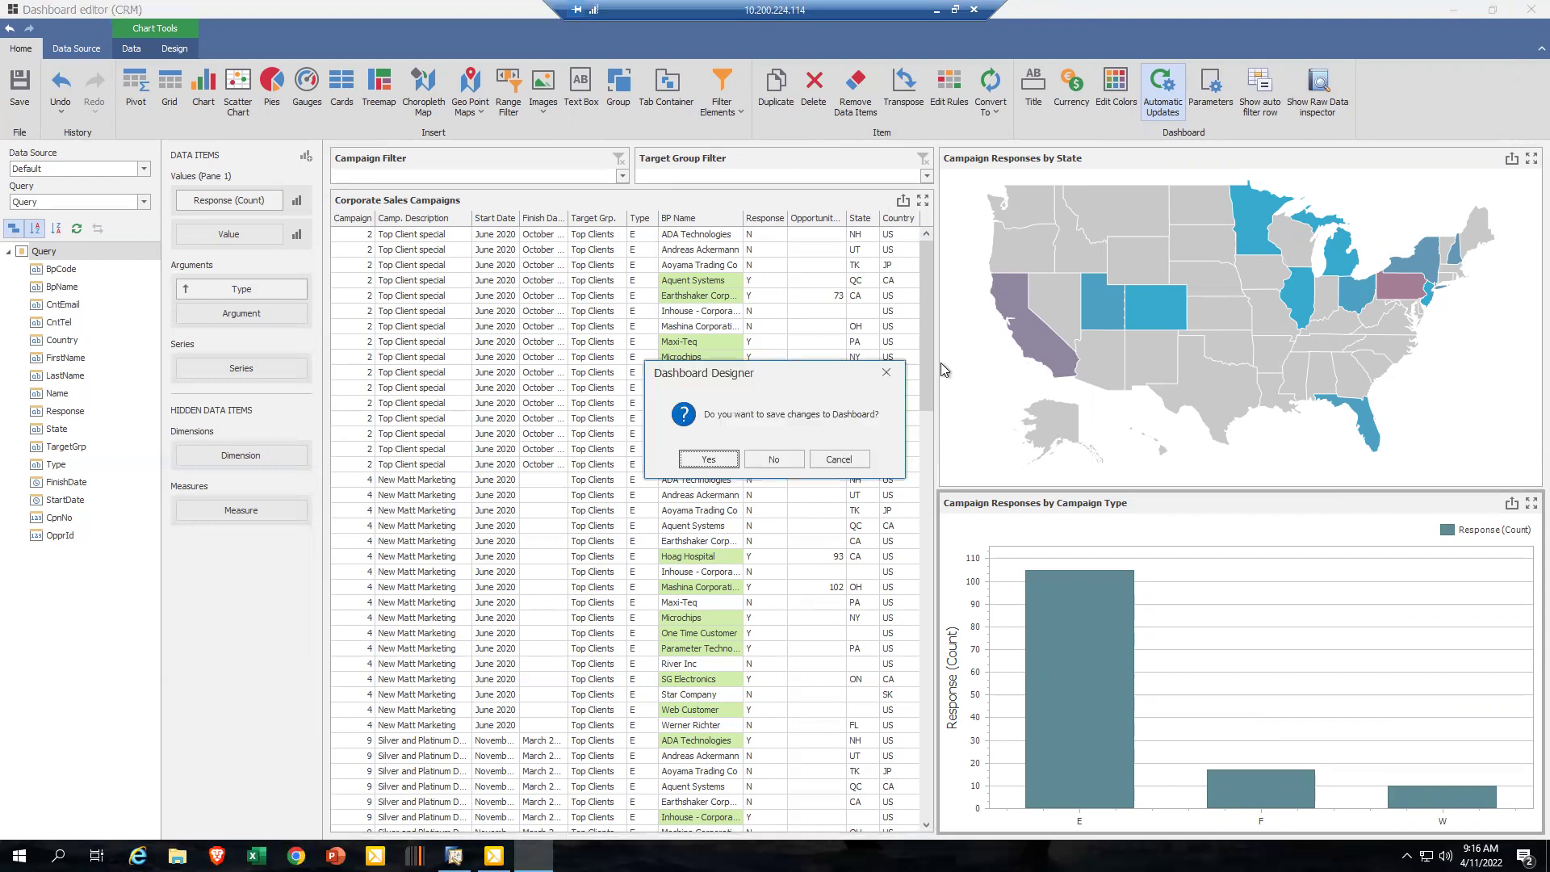
{"action": "left_click", "coordinate": [787, 460]}
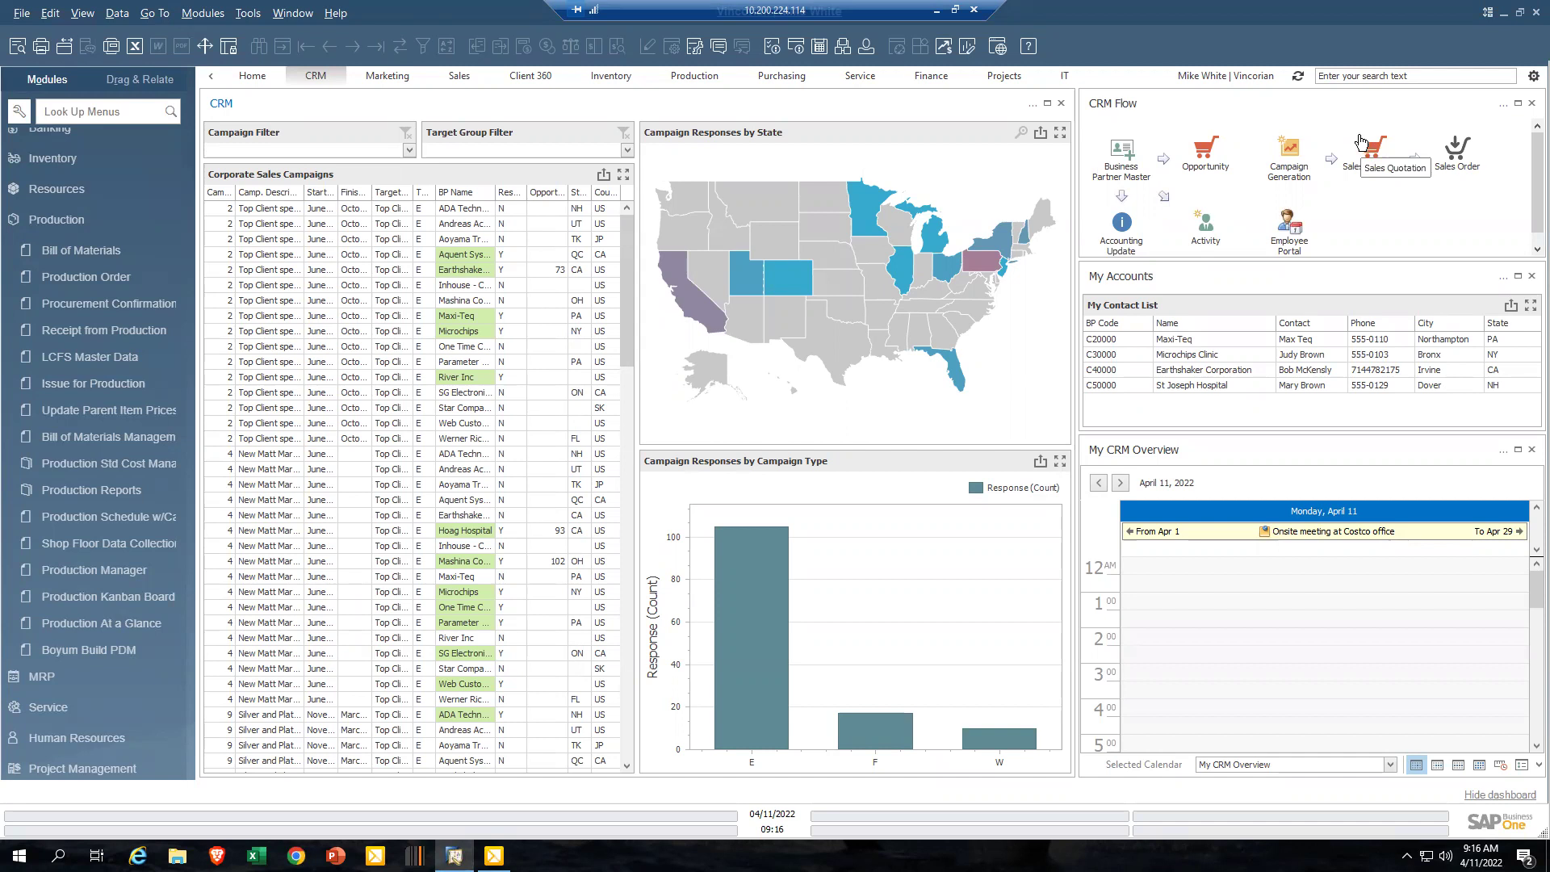
- Open the list for editing dashboard widgets and add a widget titled TestII assigned to user sw01
{"action": "left_click", "coordinate": [1528, 76]}
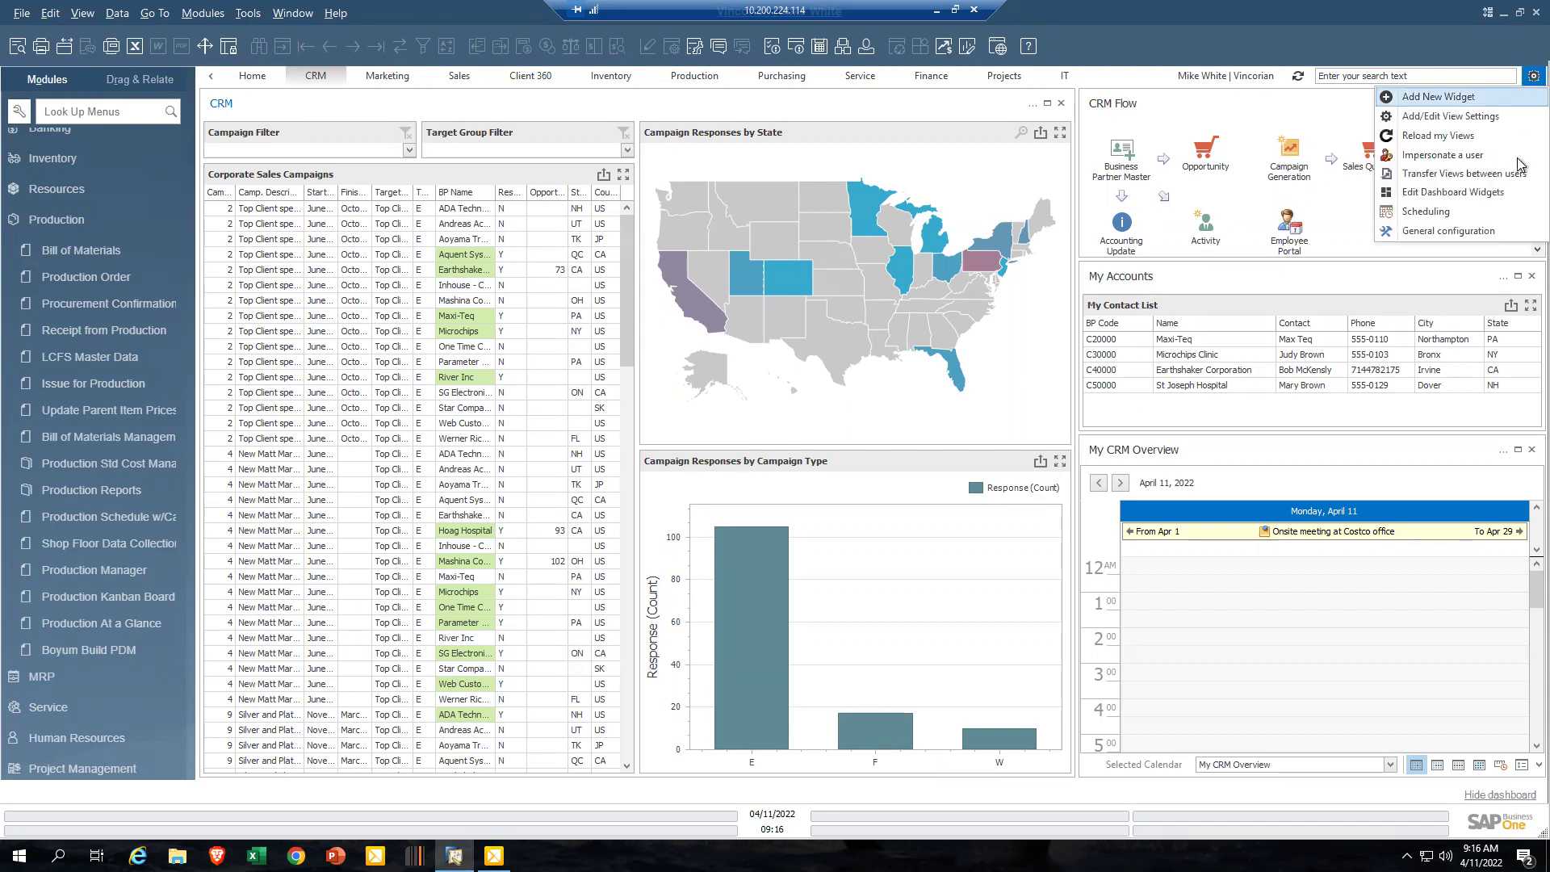
{"action": "left_click", "coordinate": [1470, 196]}
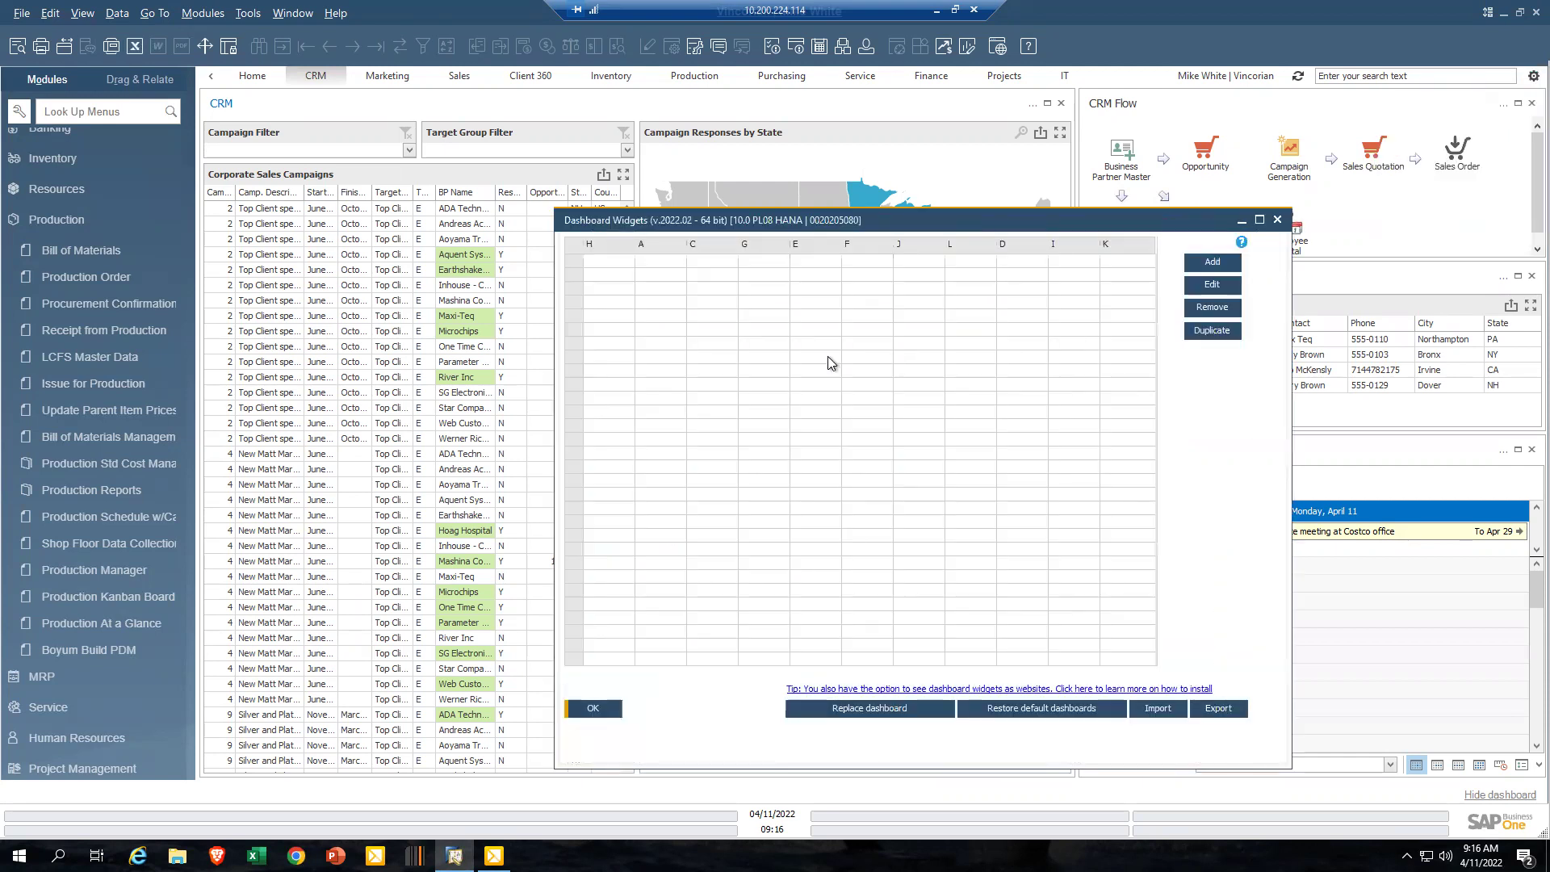
{"action": "left_click", "coordinate": [1203, 267]}
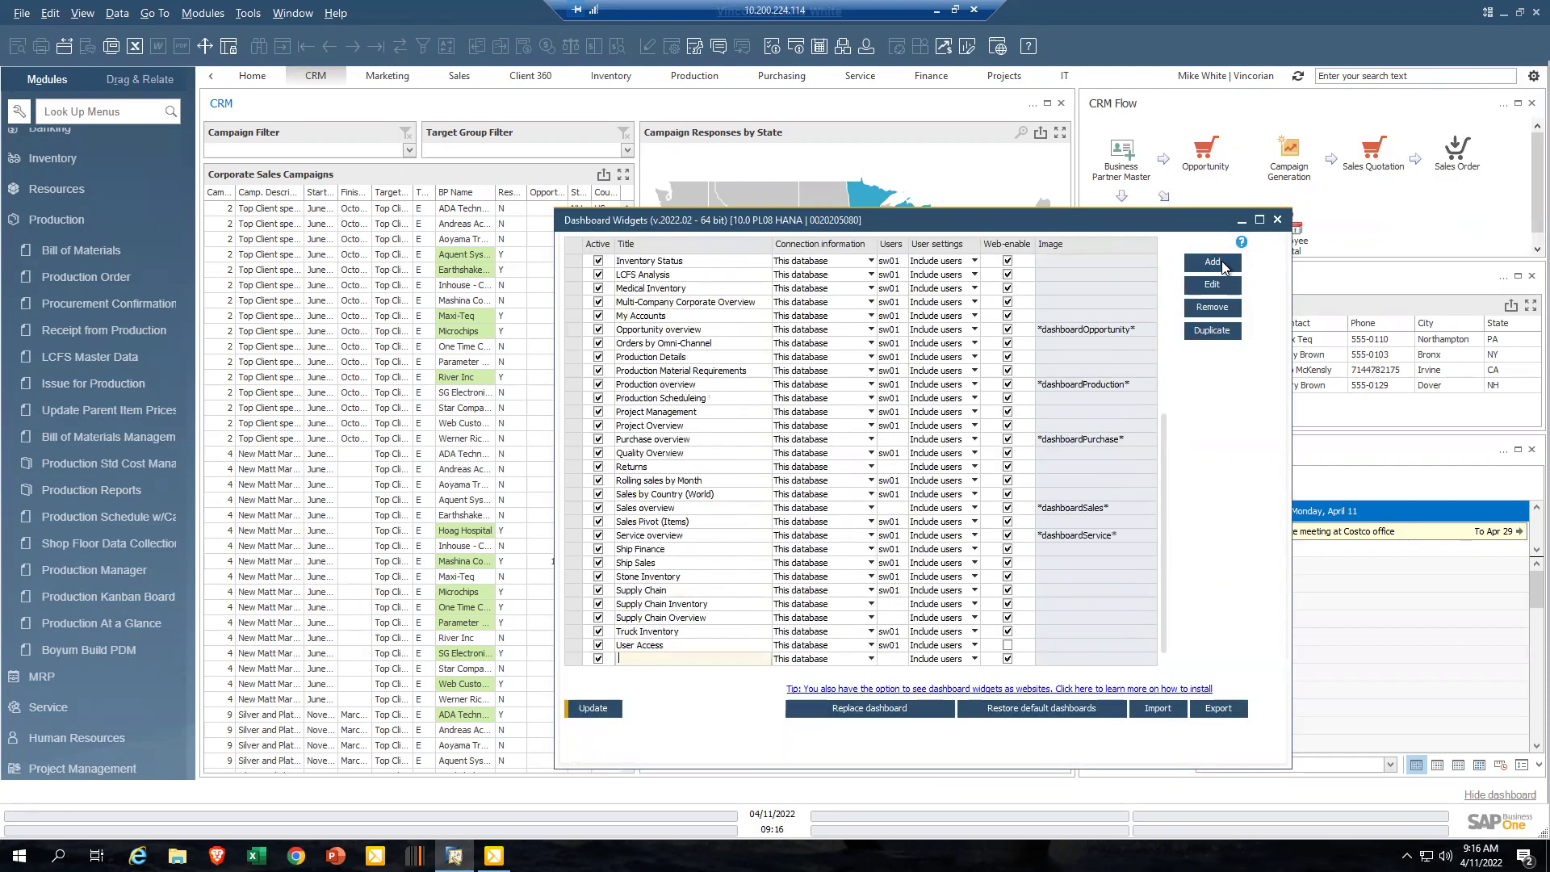
{"action": "type", "text": "TestII"}
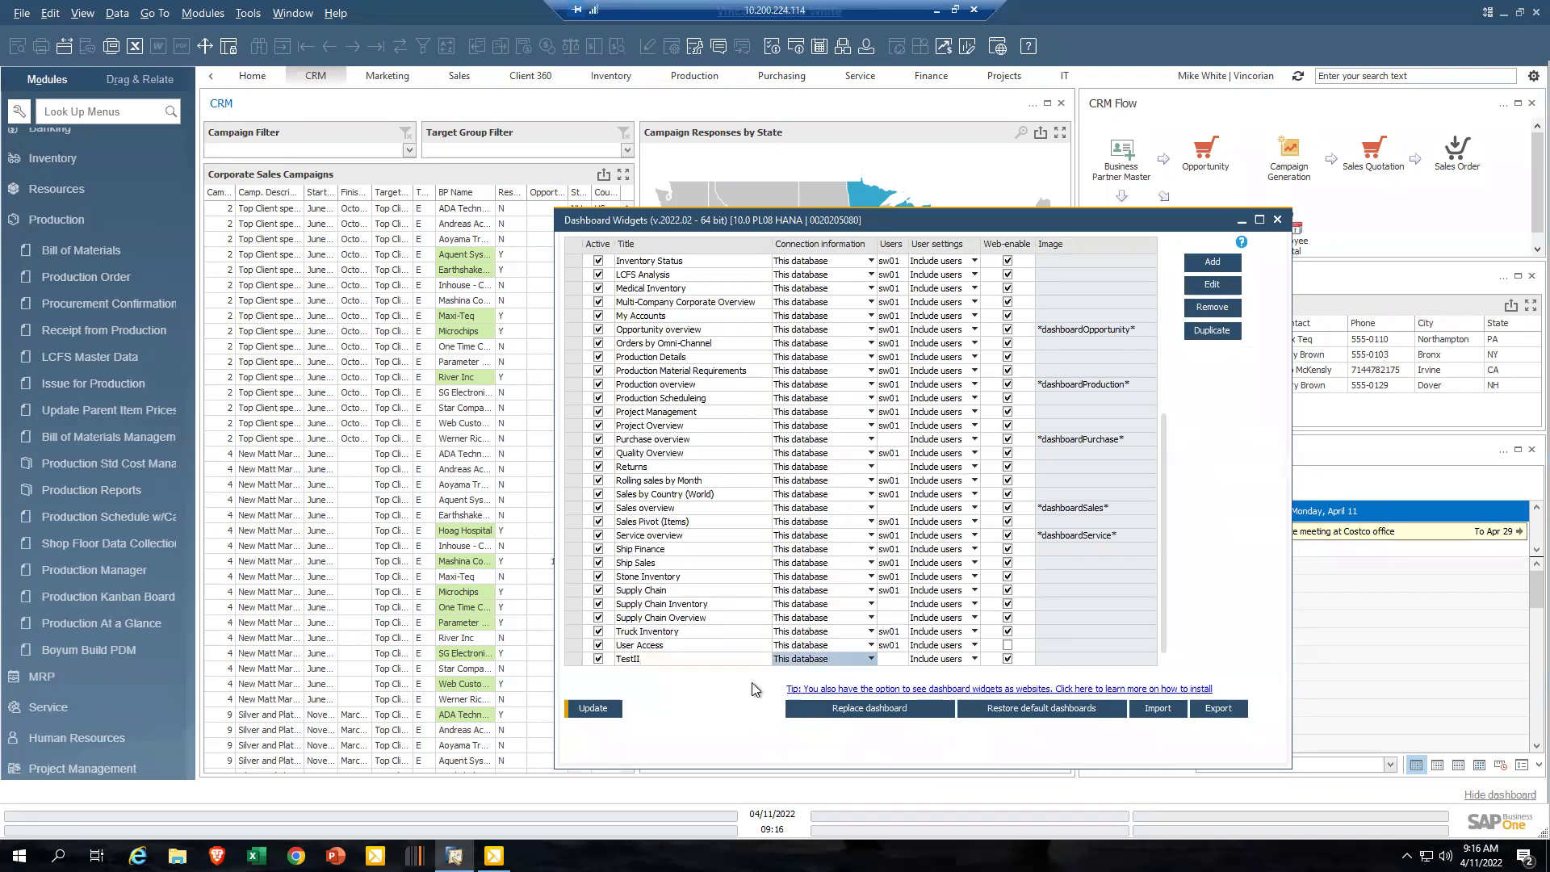
{"action": "left_click", "coordinate": [894, 659]}
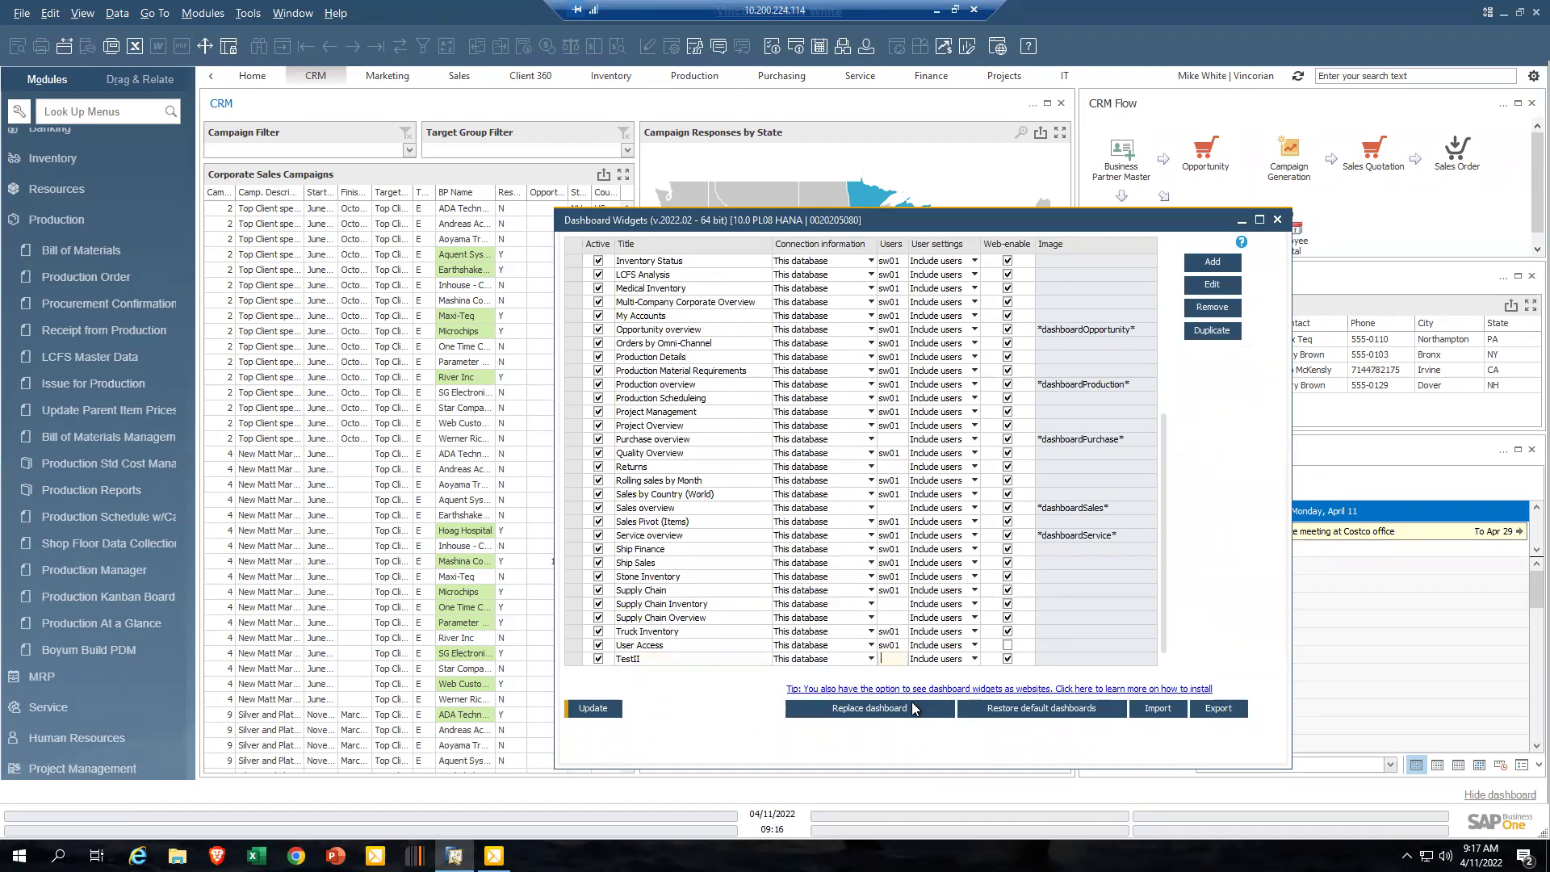
{"action": "type", "text": "sw01"}
{"action": "key", "text": "Tab"}
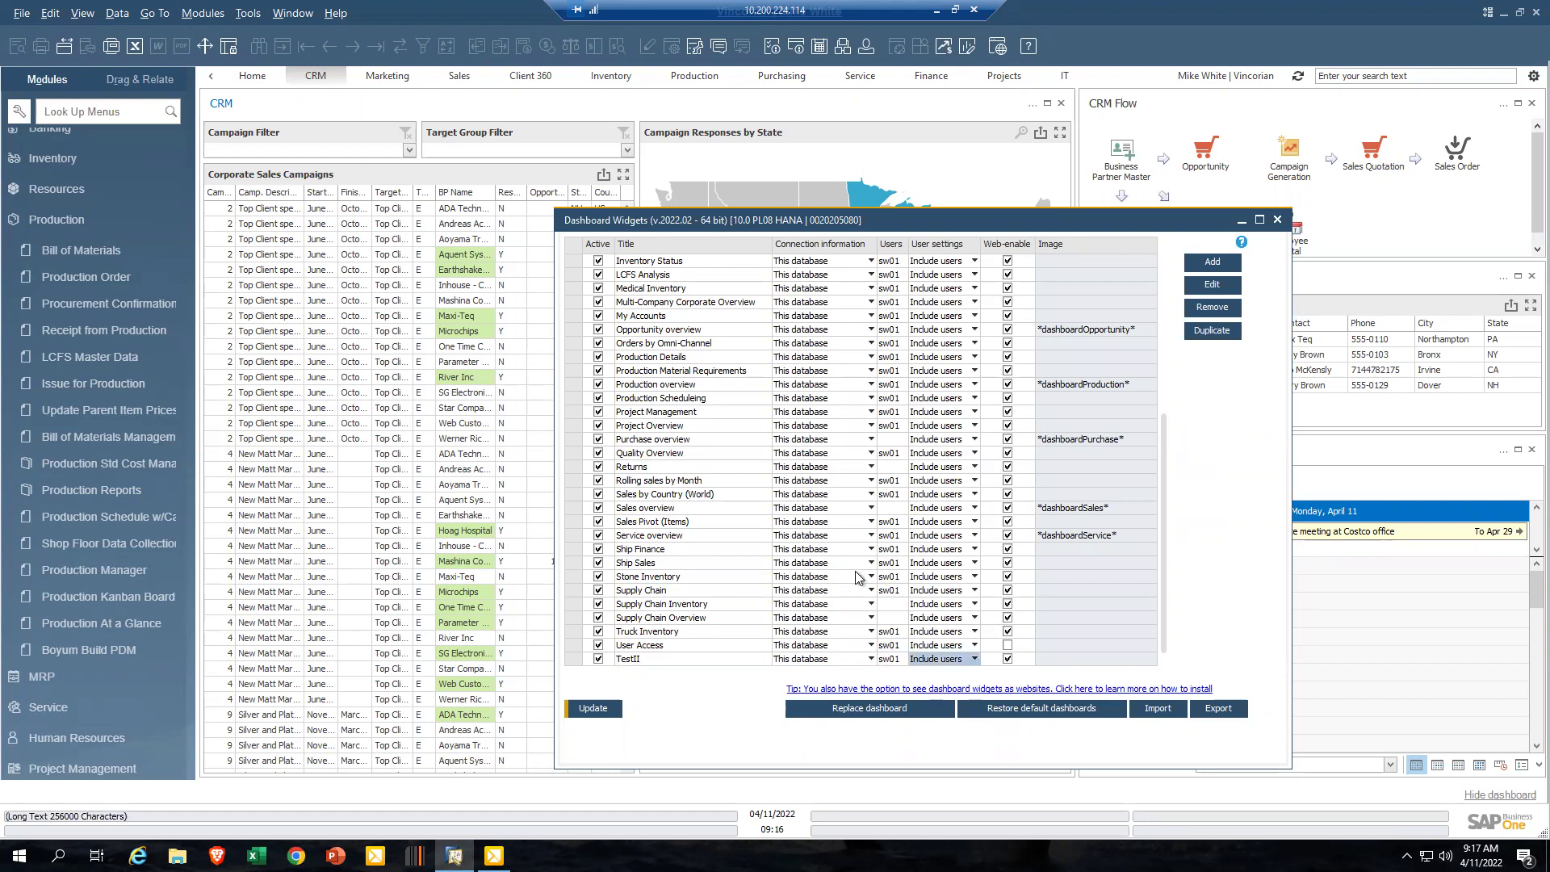
- Examine the user selection list for the TestII widget and close it
{"action": "left_click", "coordinate": [900, 661]}
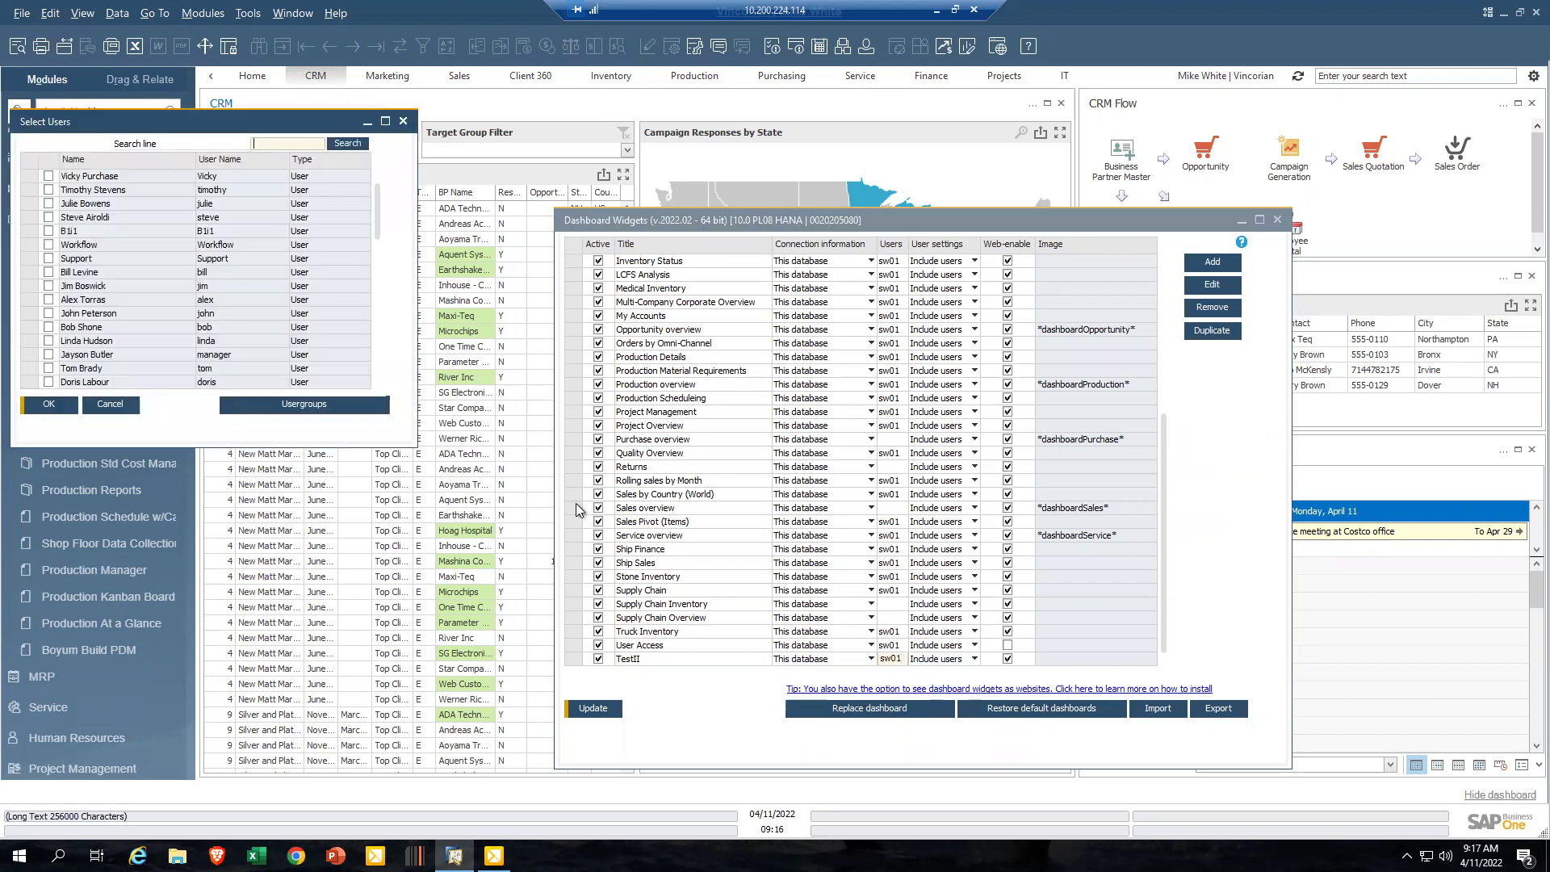
{"action": "scroll", "coordinate": [56, 252], "scroll_direction": "down", "scroll_amount": 7}
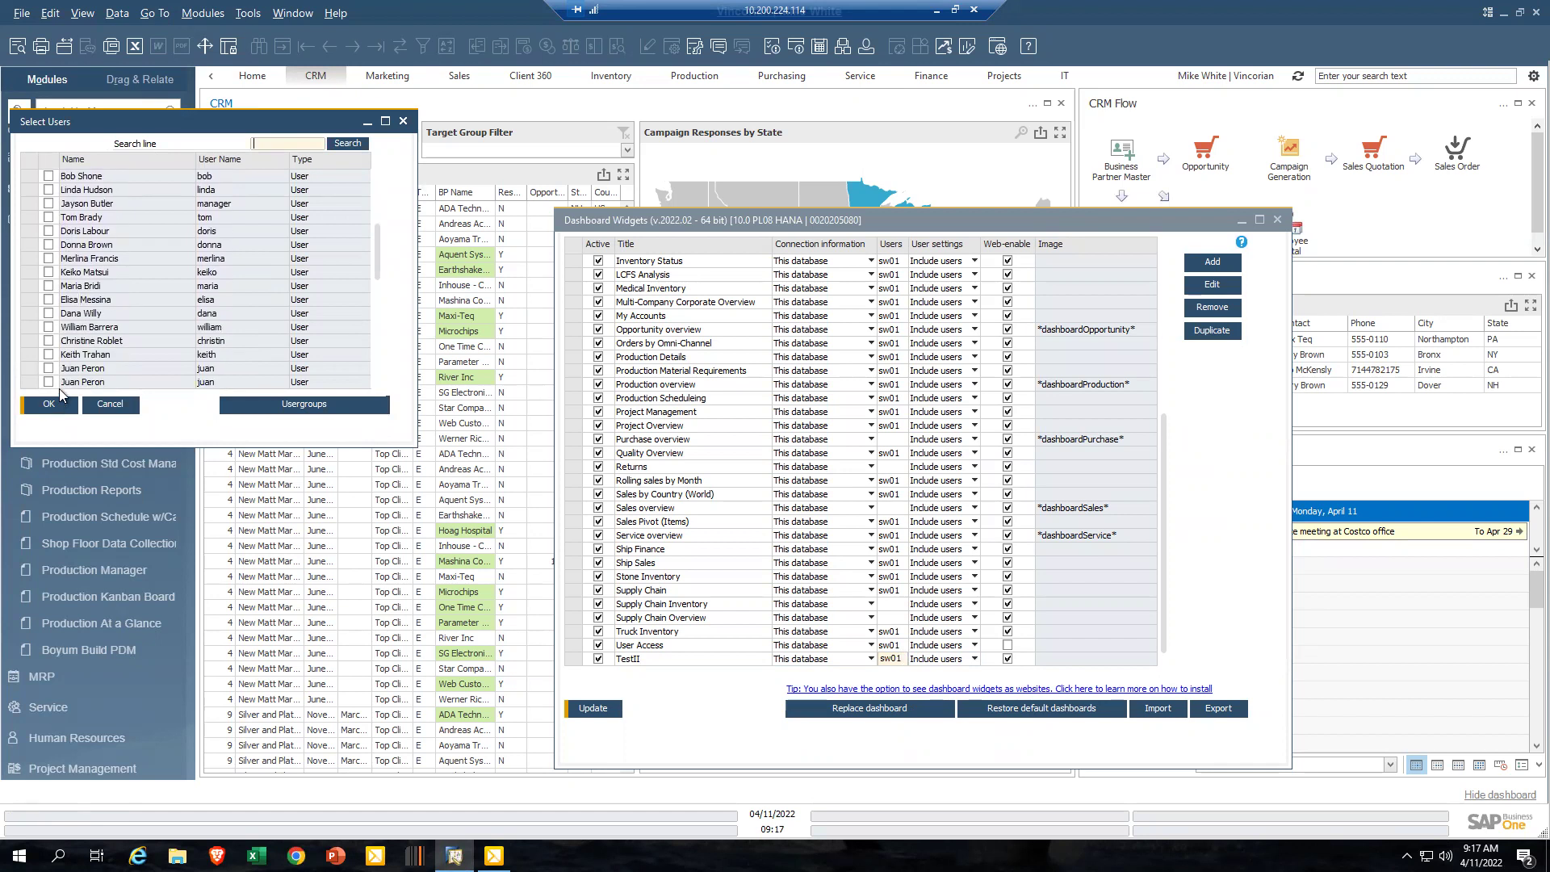
{"action": "scroll", "coordinate": [65, 323], "scroll_direction": "down", "scroll_amount": 4}
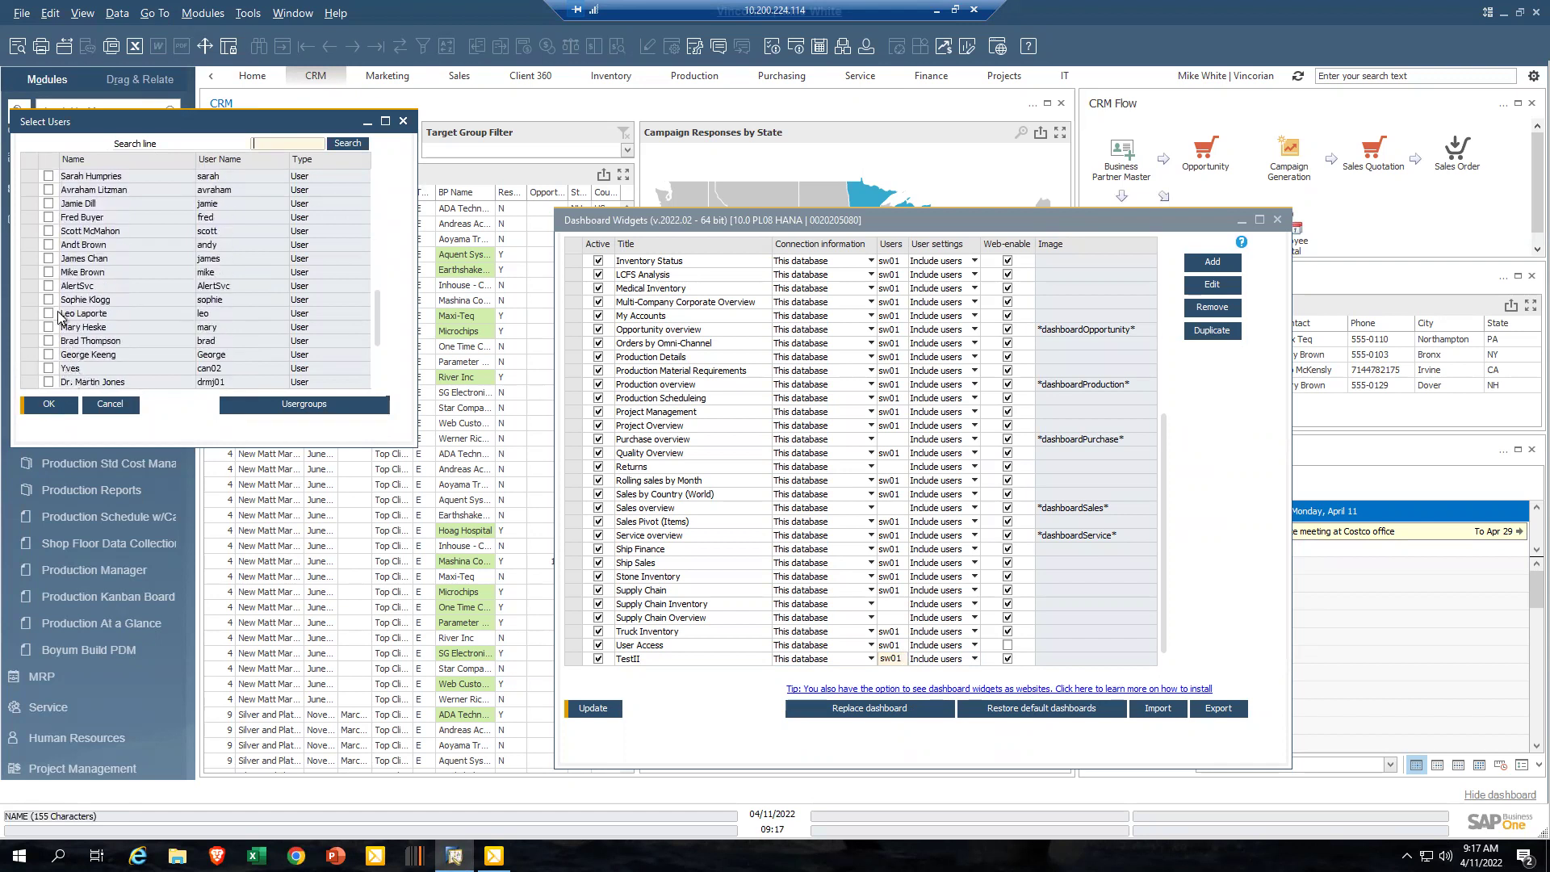
{"action": "scroll", "coordinate": [97, 353], "scroll_direction": "down", "scroll_amount": 2}
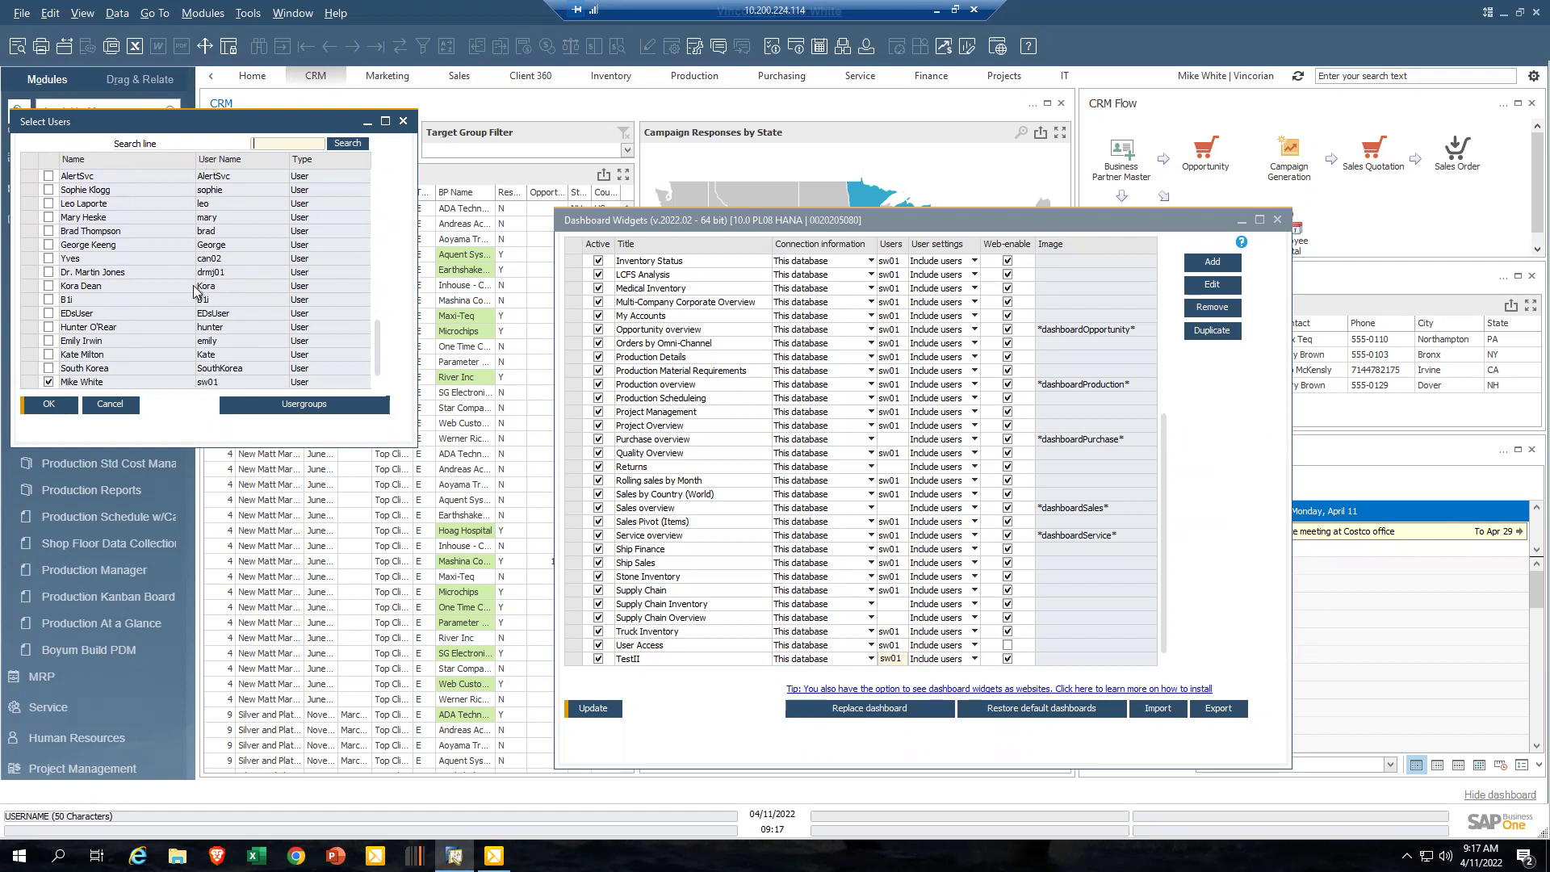
{"action": "left_click", "coordinate": [828, 473]}
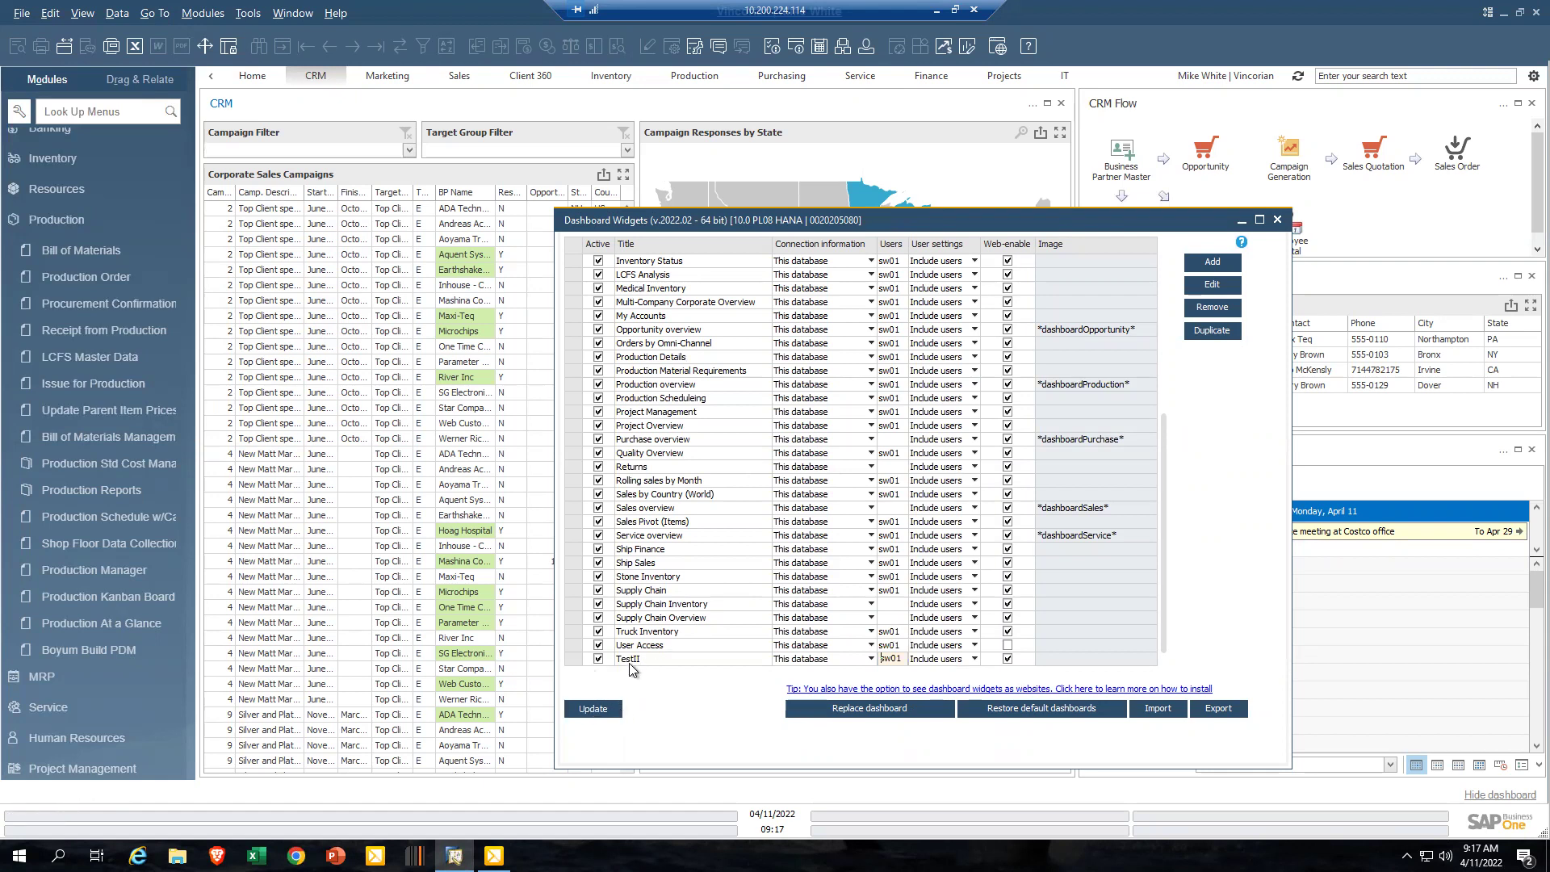
- Save the updated widget list and open TestII in a maximized dashboard editor
{"action": "left_click", "coordinate": [594, 709]}
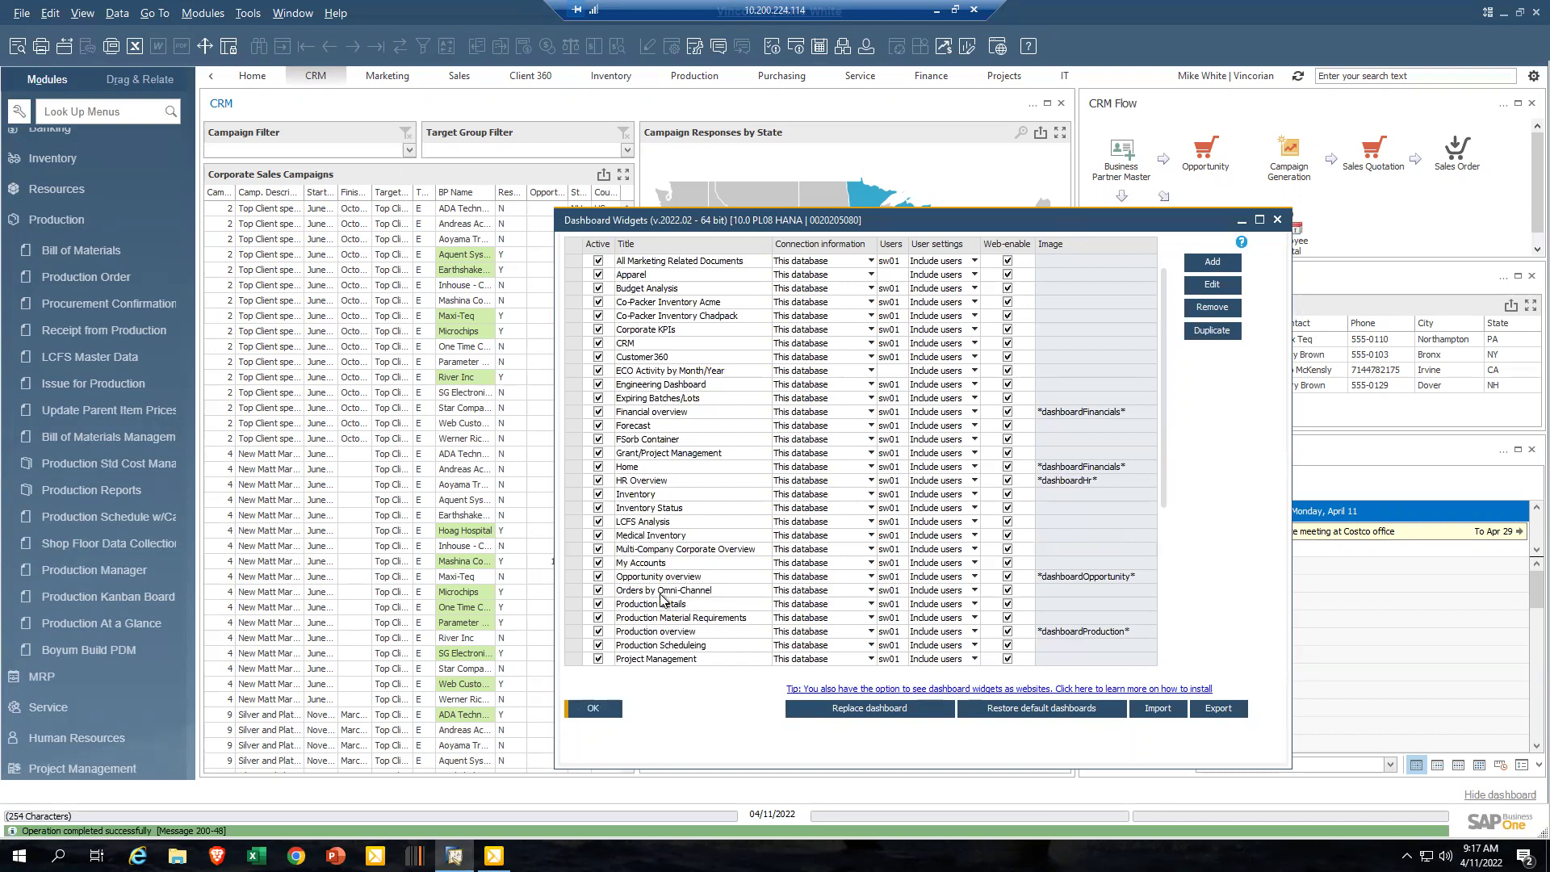
{"action": "scroll", "coordinate": [670, 594], "scroll_direction": "down", "scroll_amount": 5}
{"action": "scroll", "coordinate": [674, 591], "scroll_direction": "down", "scroll_amount": 1}
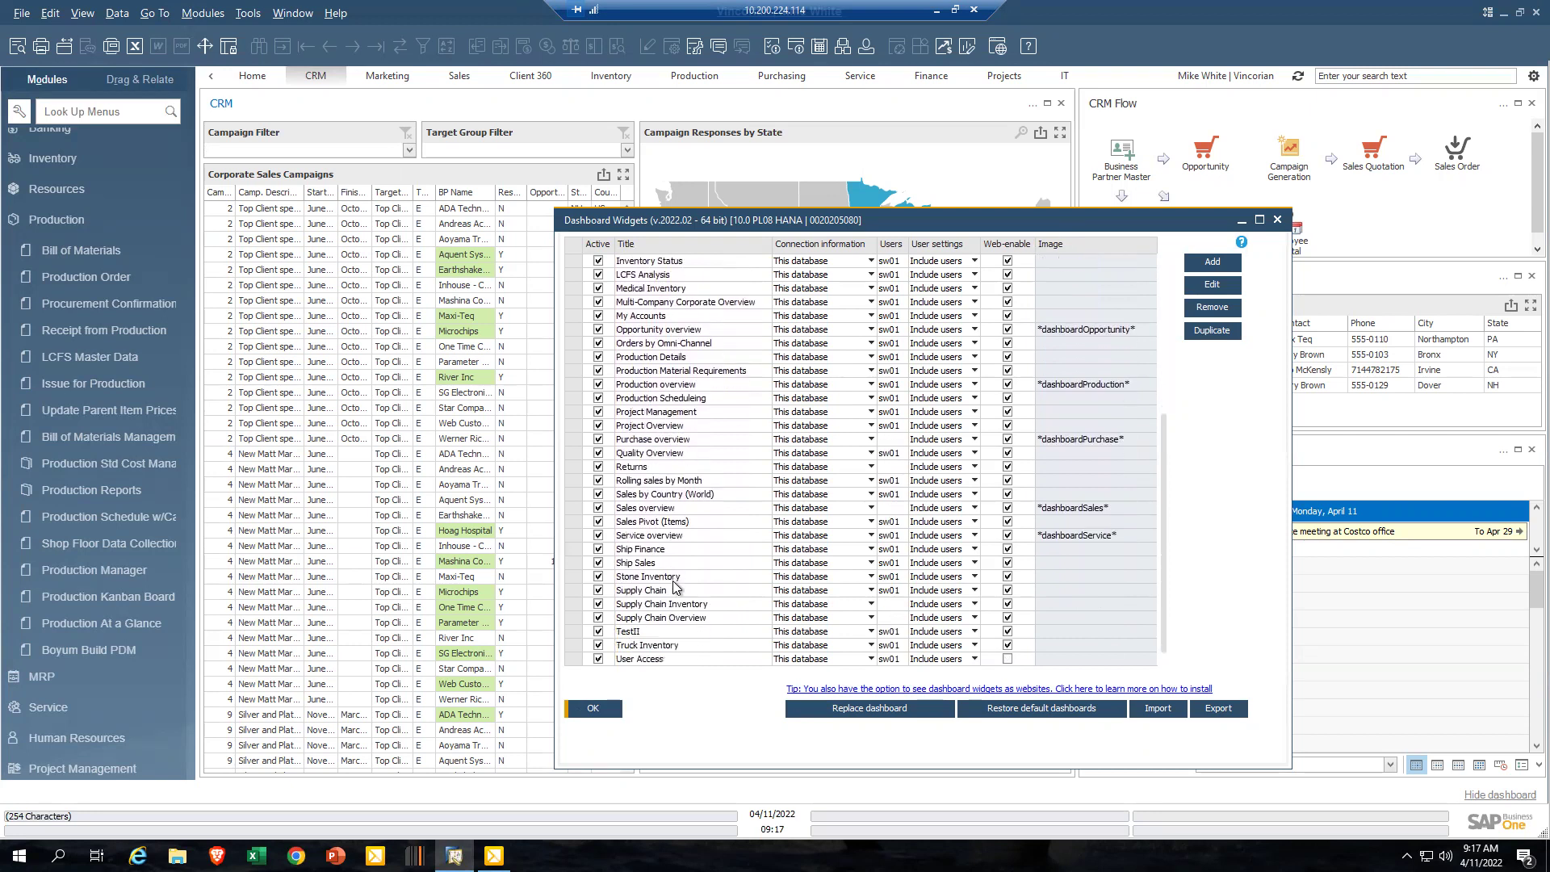
{"action": "double_click", "coordinate": [575, 633]}
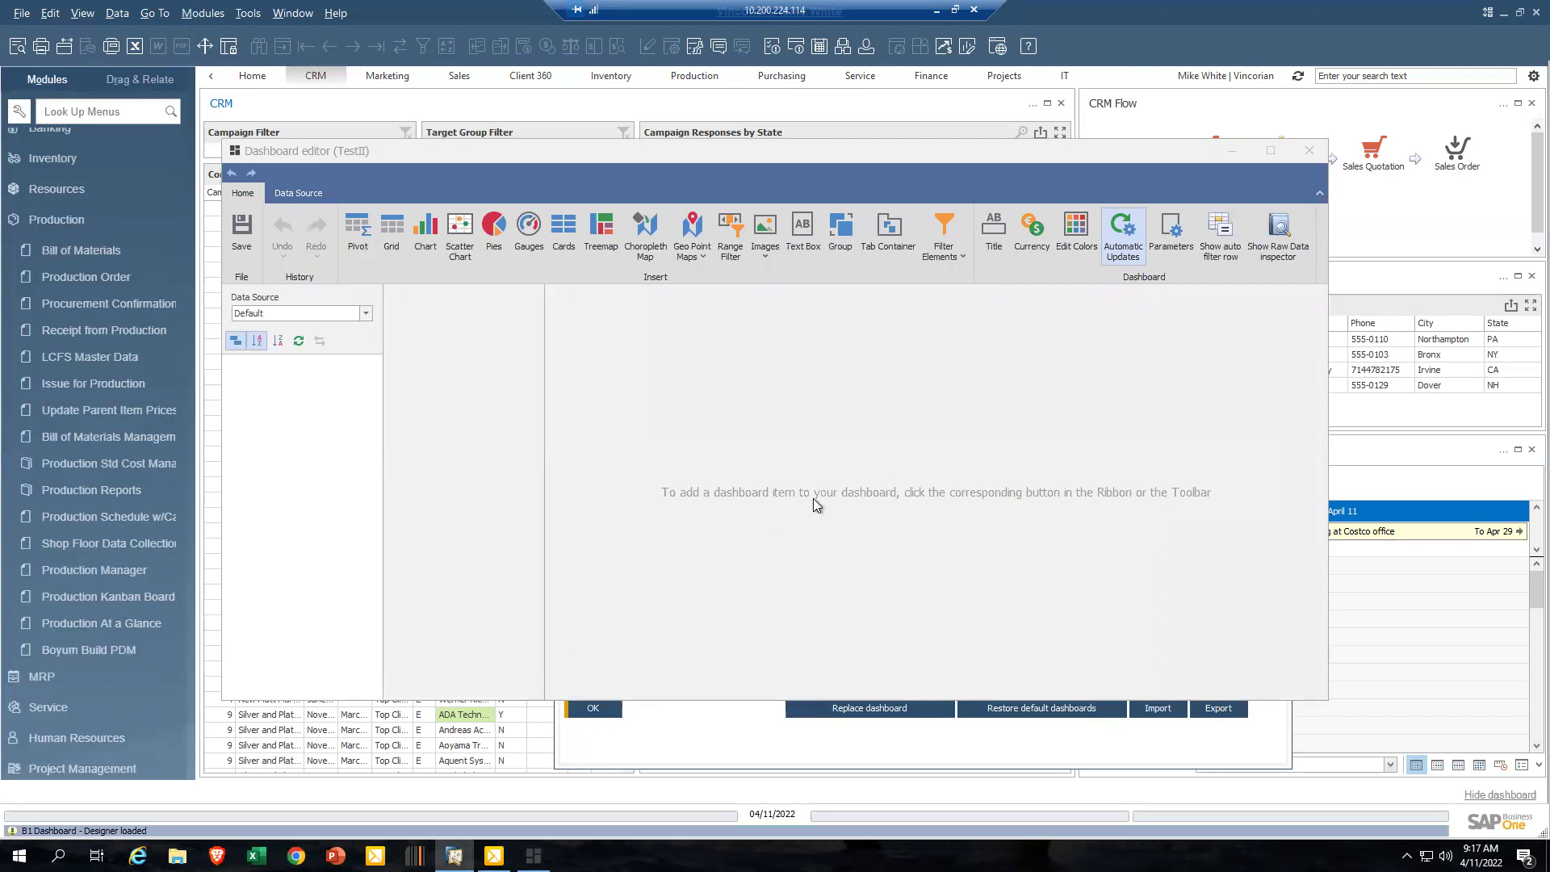
{"action": "left_click", "coordinate": [1271, 151]}
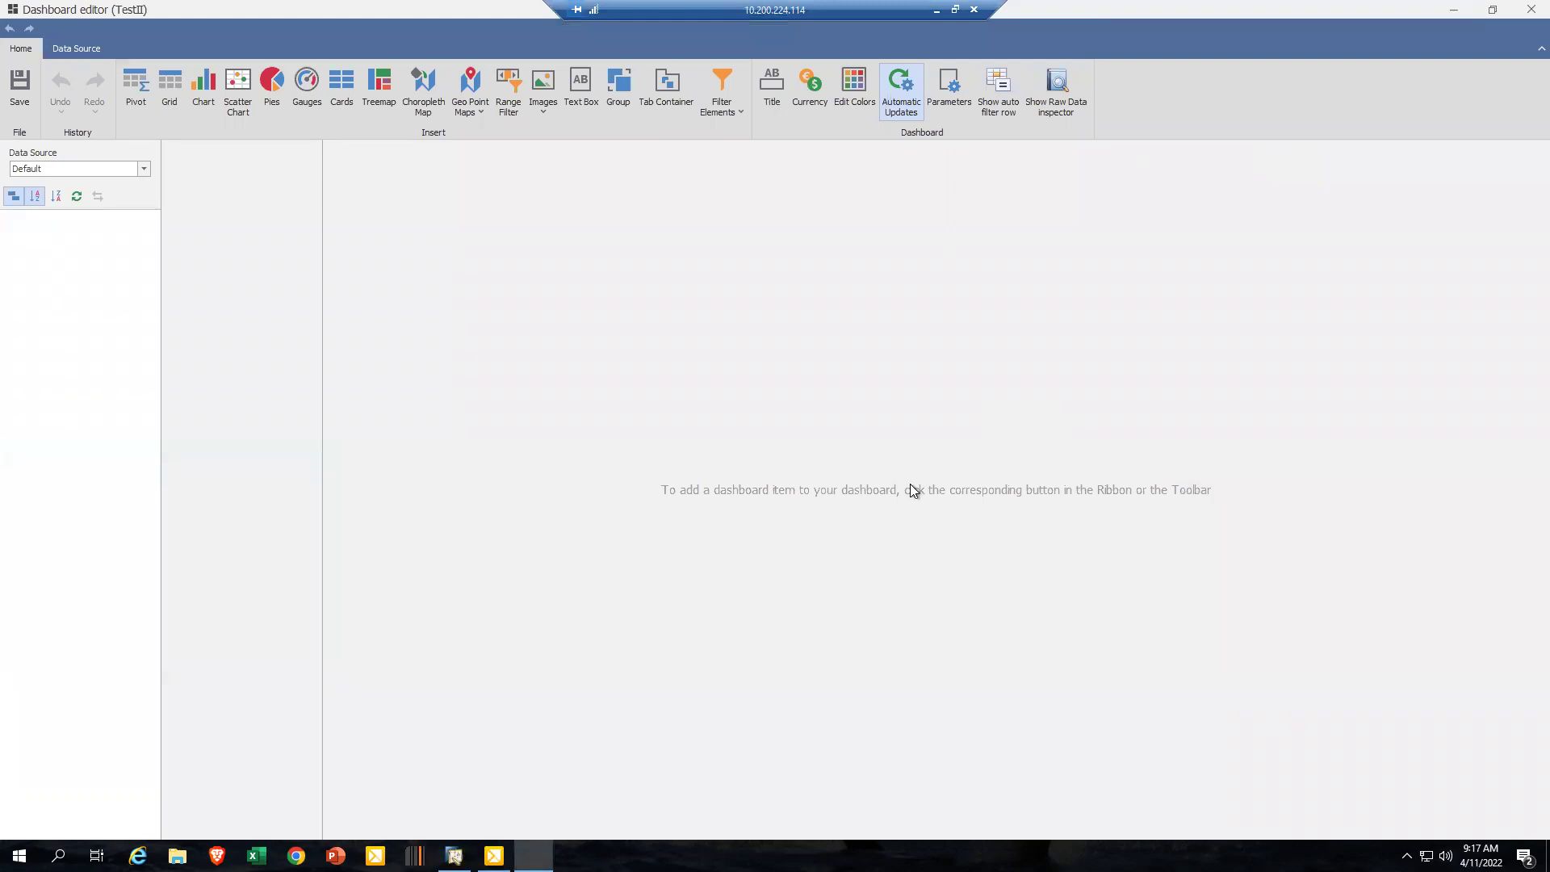
- Switch back to the SAP Business One main window and open the table selection list in the Query Generator
{"action": "left_click", "coordinate": [455, 856]}
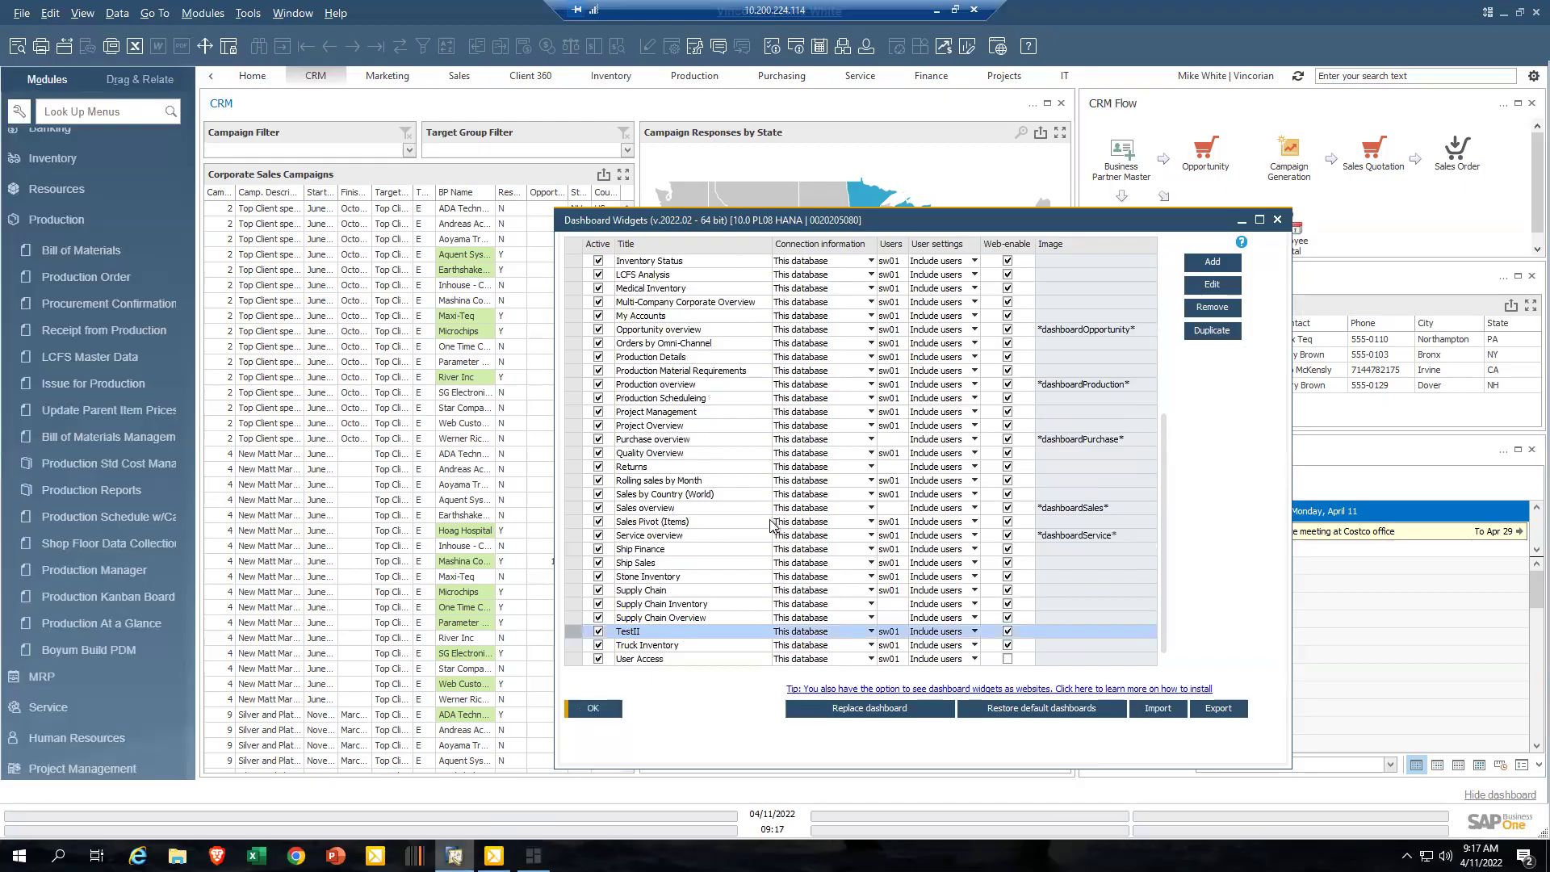
{"action": "left_click", "coordinate": [249, 17]}
{"action": "mouse_move", "coordinate": [356, 219]}
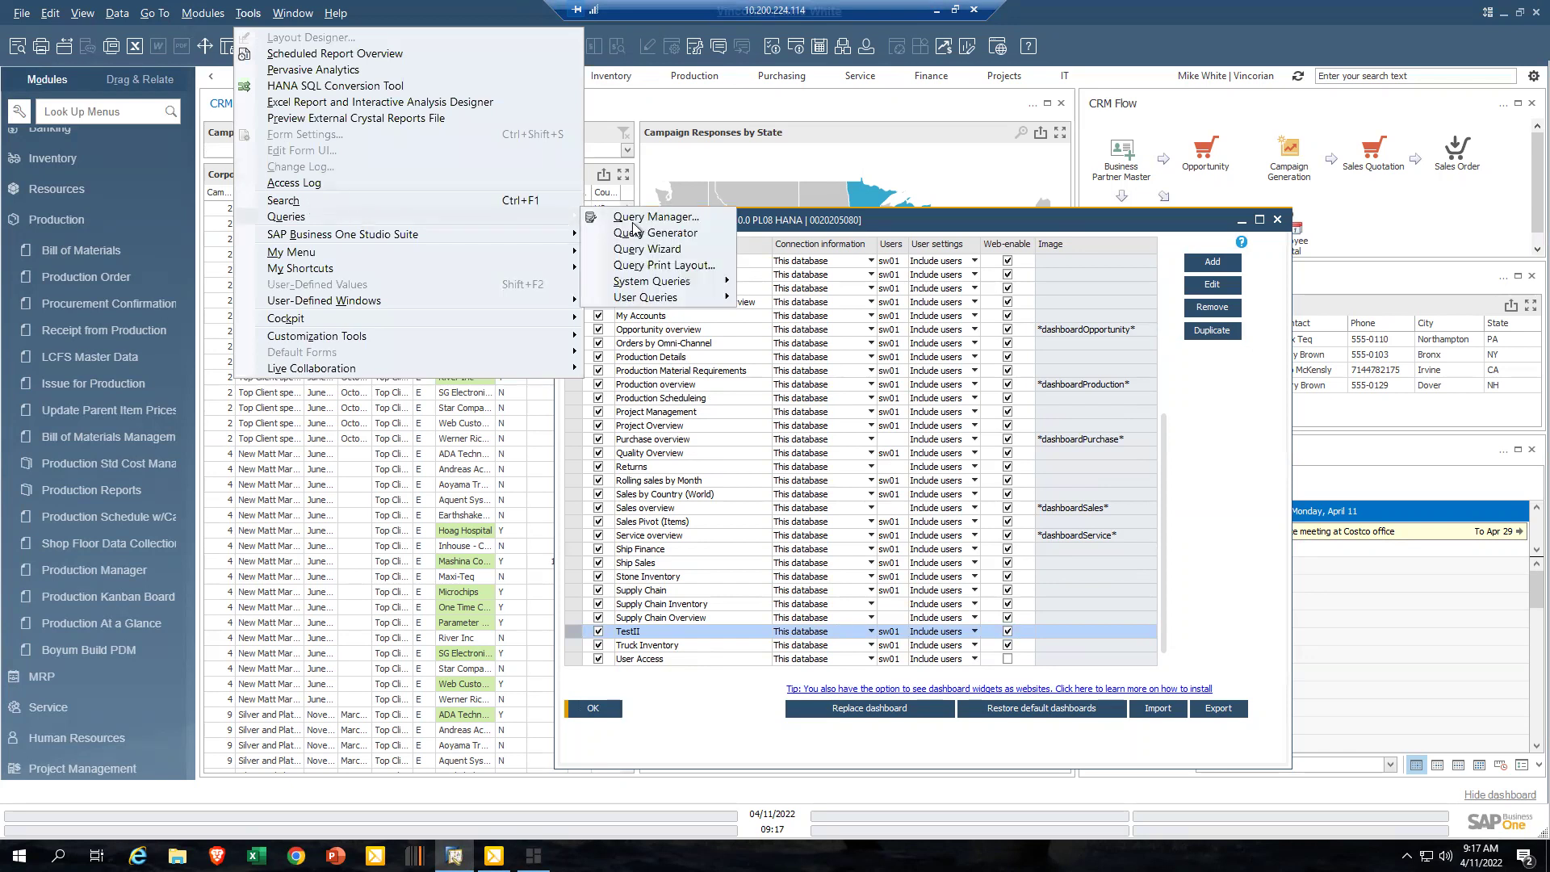
{"action": "left_click", "coordinate": [679, 230]}
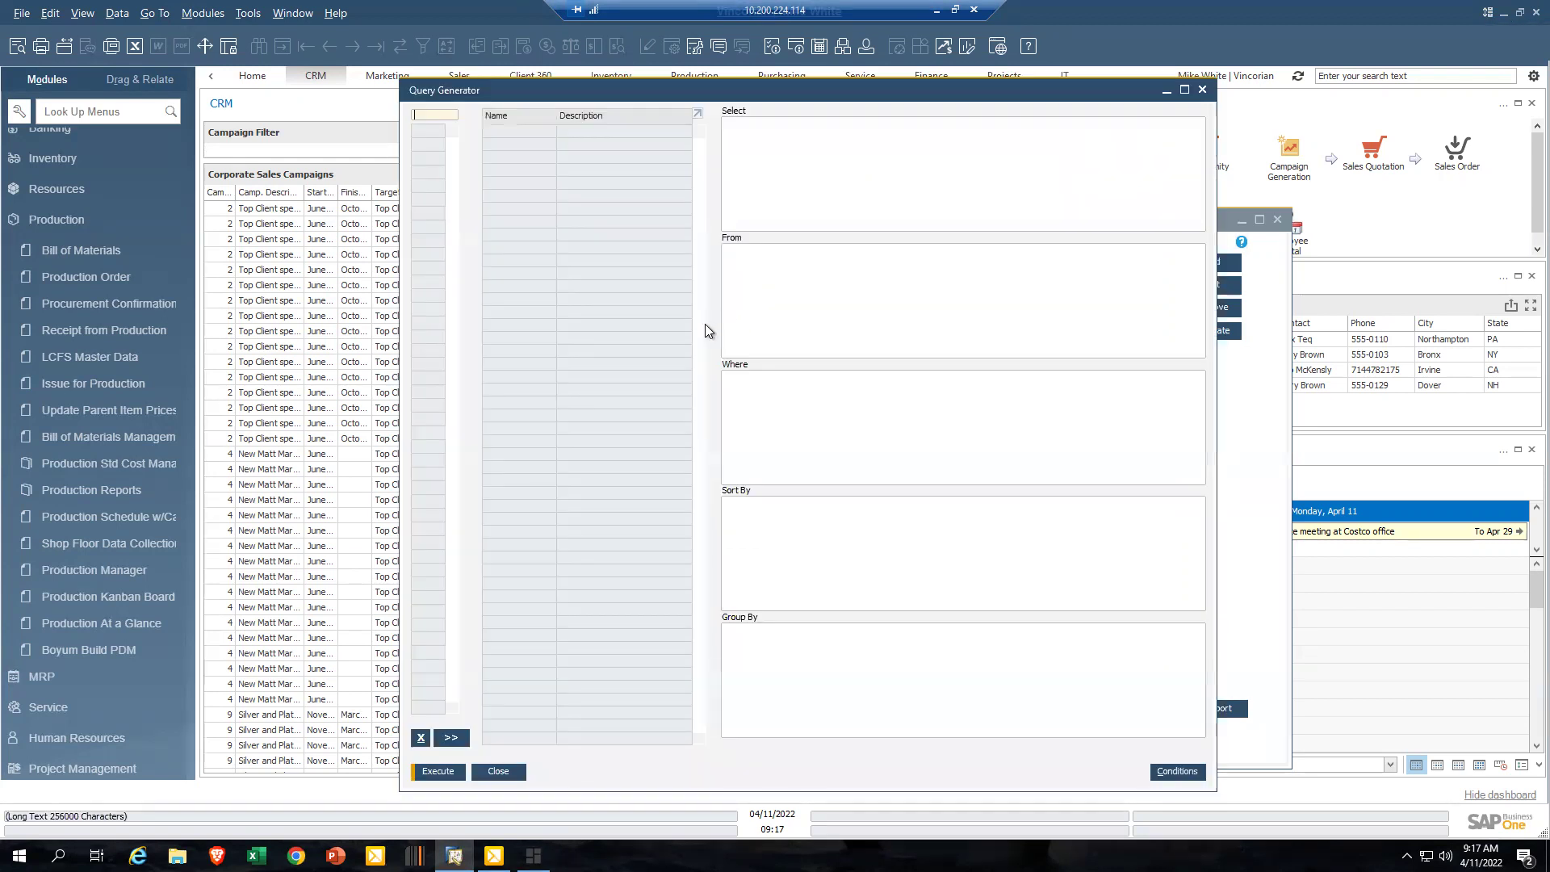
{"action": "key", "text": "Tab"}
{"action": "double_click", "coordinate": [521, 160]}
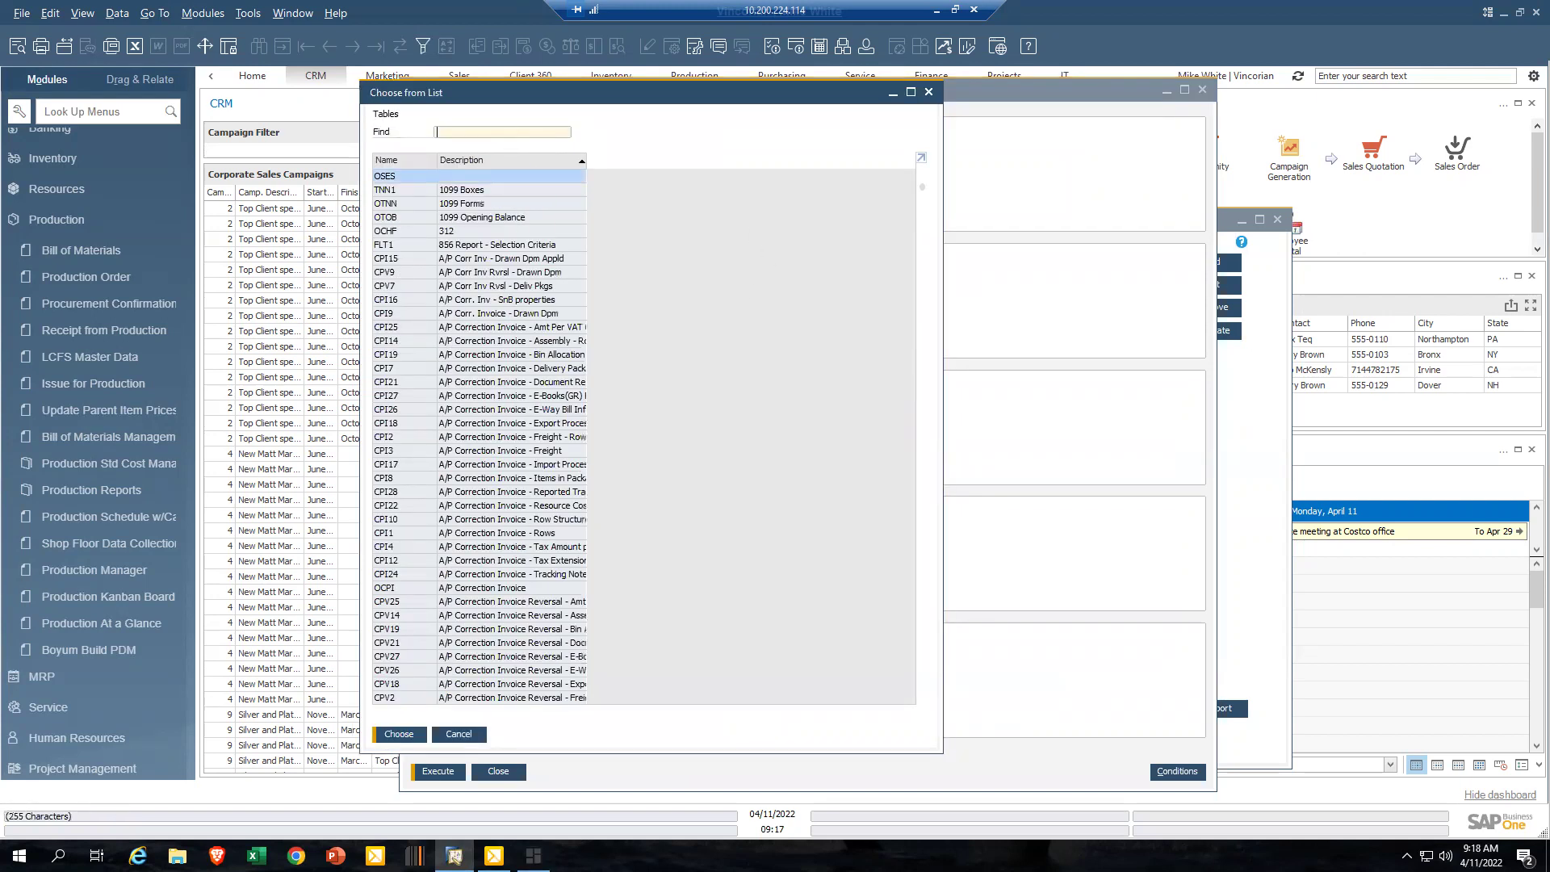
- Find the sales tables and choose Sales Employee (OSLP), Sales Order (ORDR) and Sales Order - Rows (RDR1) for the query
{"action": "type", "text": "sales"}
{"action": "left_click", "coordinate": [506, 188]}
{"action": "left_click", "coordinate": [511, 519]}
{"action": "left_click", "coordinate": [528, 440]}
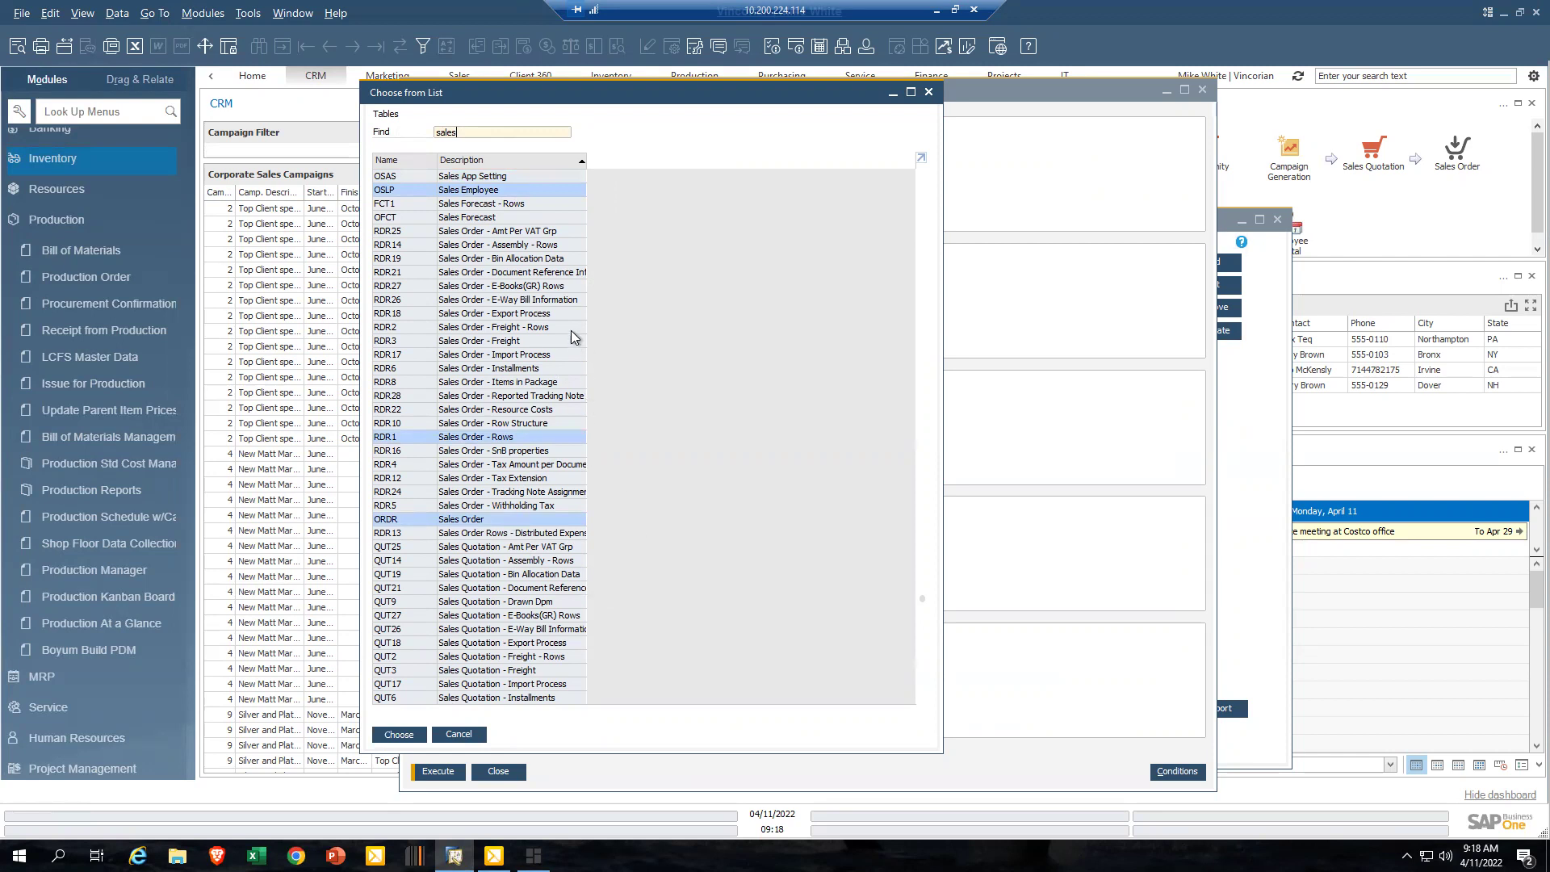
{"action": "key", "text": "Return"}
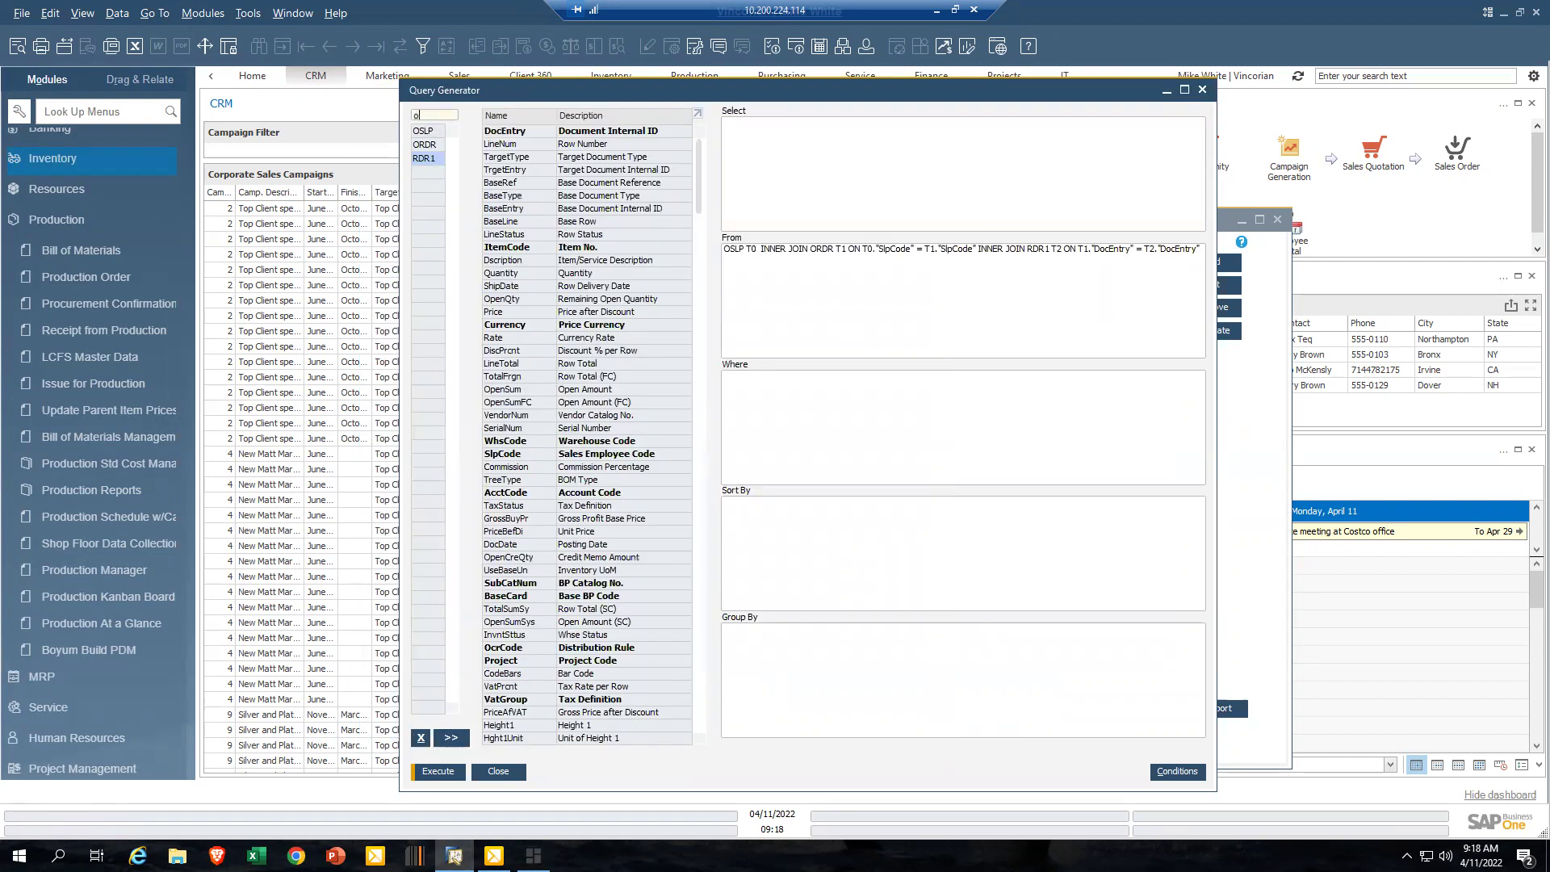
- Add the item master table OITM and the item group table OITB to the query
{"action": "type", "text": "oitm"}
{"action": "key", "text": "Return"}
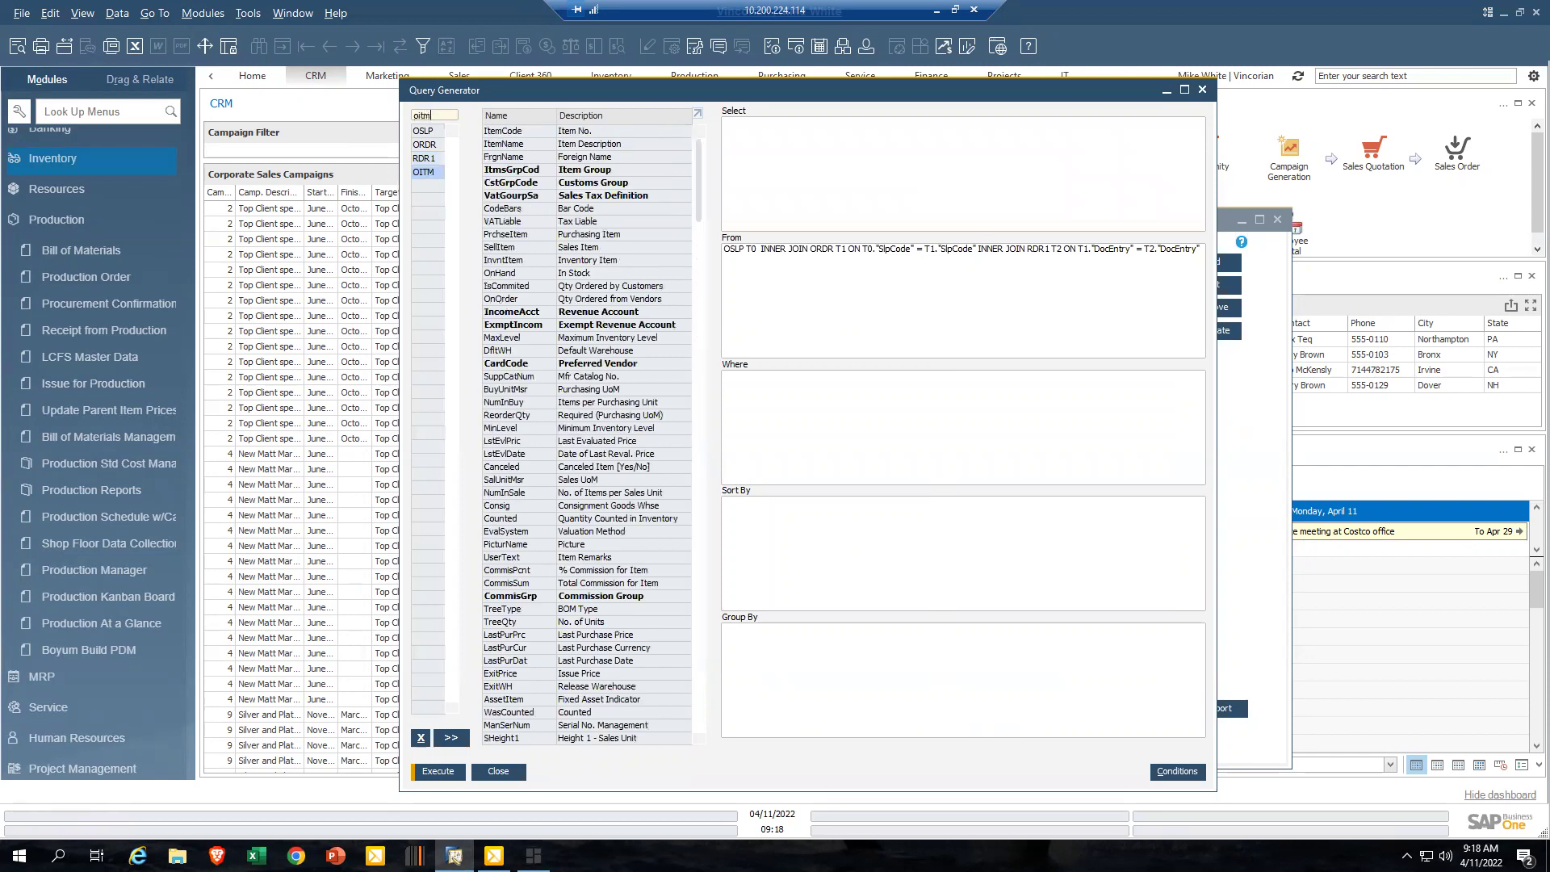
{"action": "left_click", "coordinate": [447, 115]}
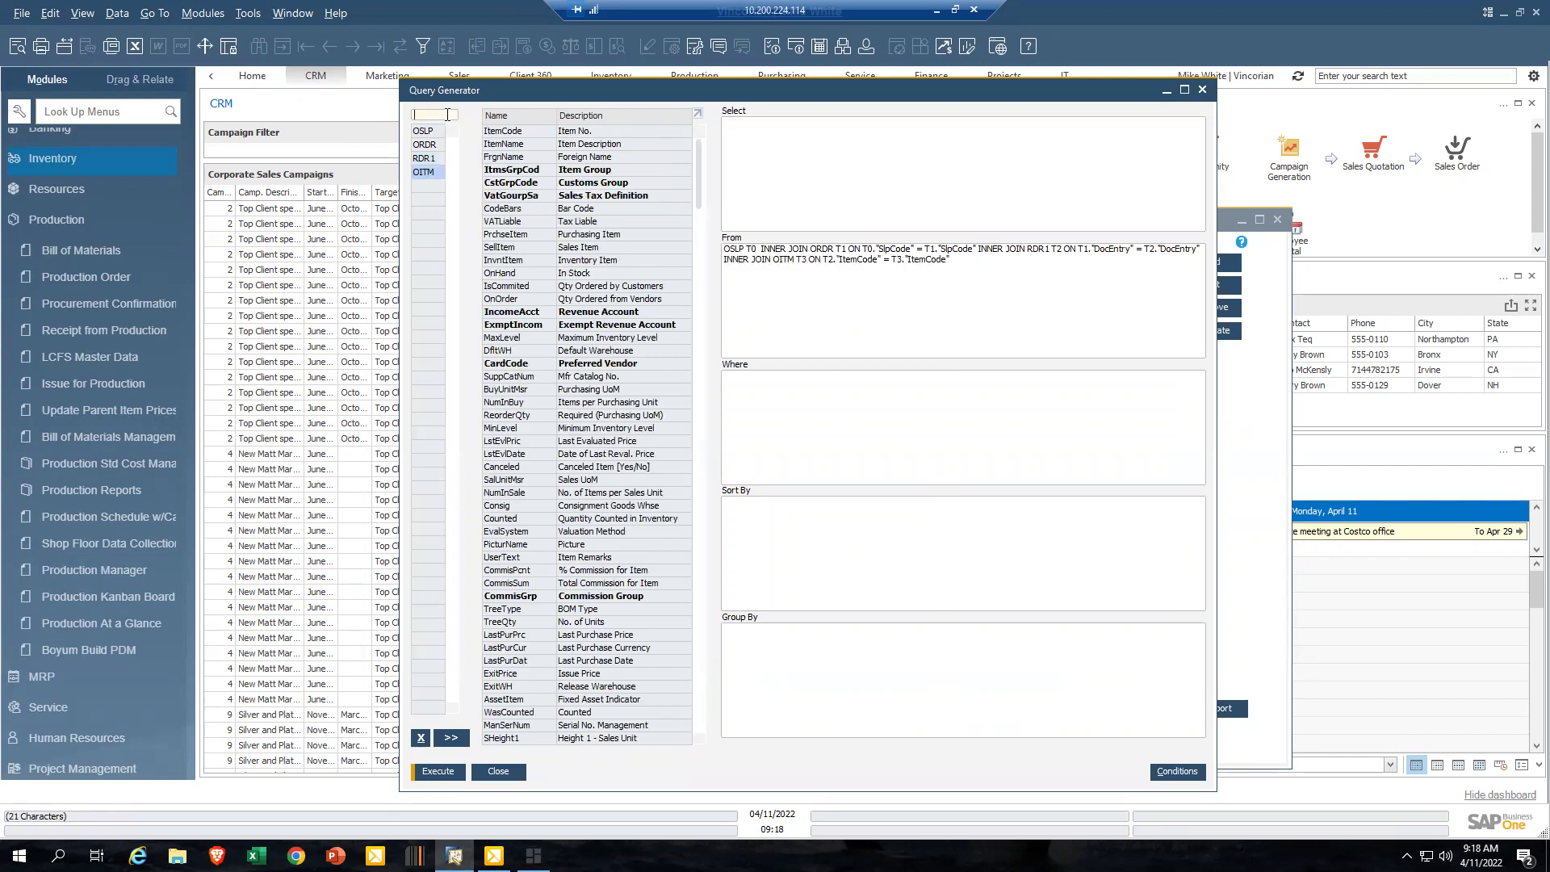
{"action": "type", "text": "oitb"}
{"action": "key", "text": "Return"}
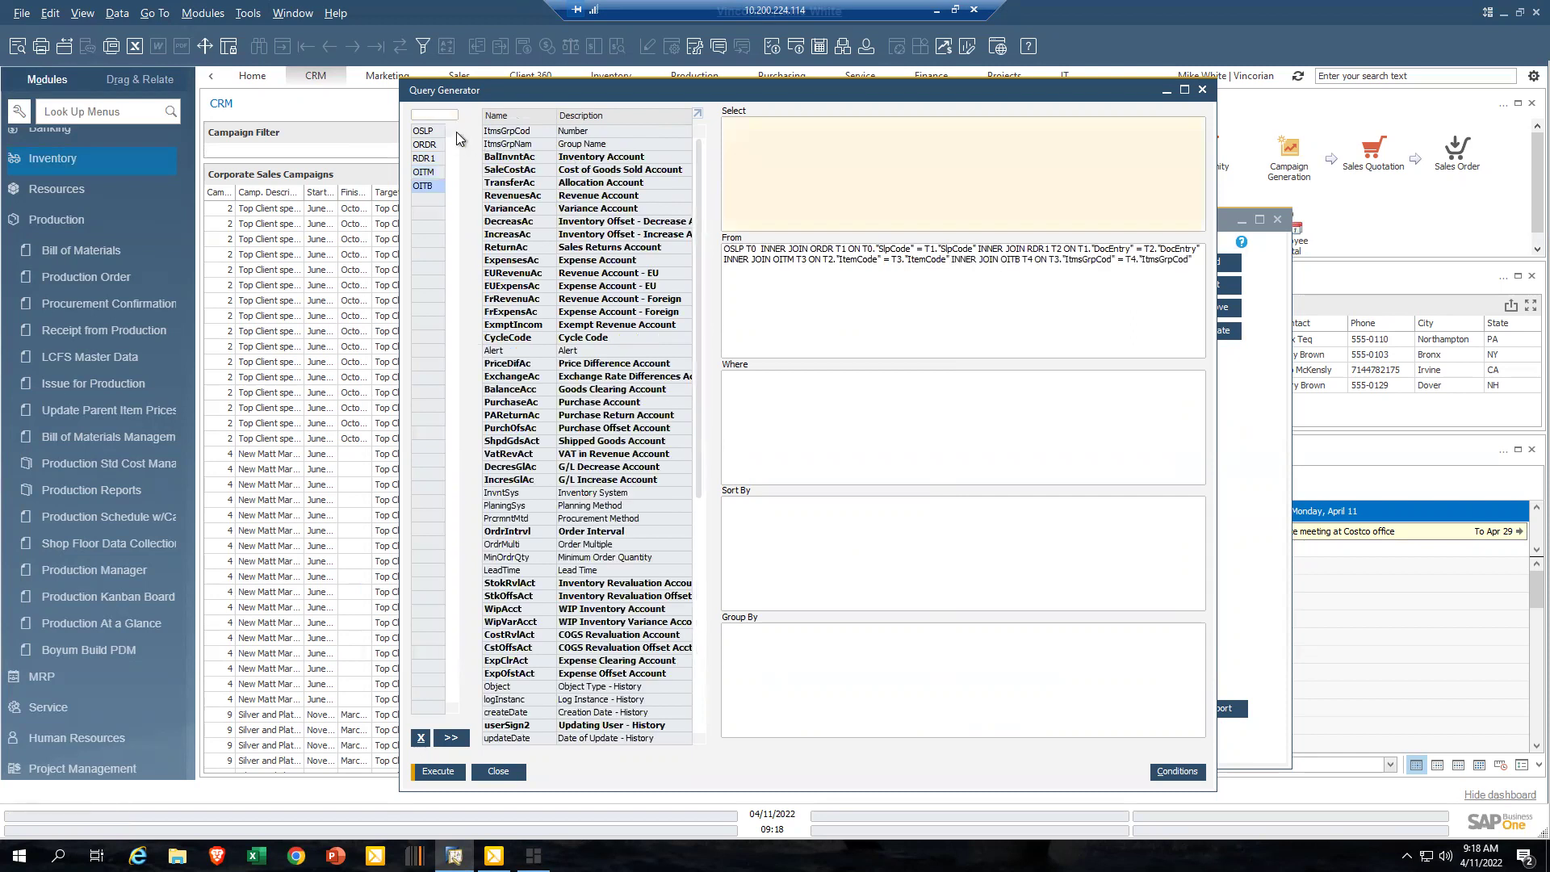
- Add SlpName from OSLP and DocNum, DocDate and DocDueDate from ORDR to the query's selected fields
{"action": "left_click", "coordinate": [426, 132]}
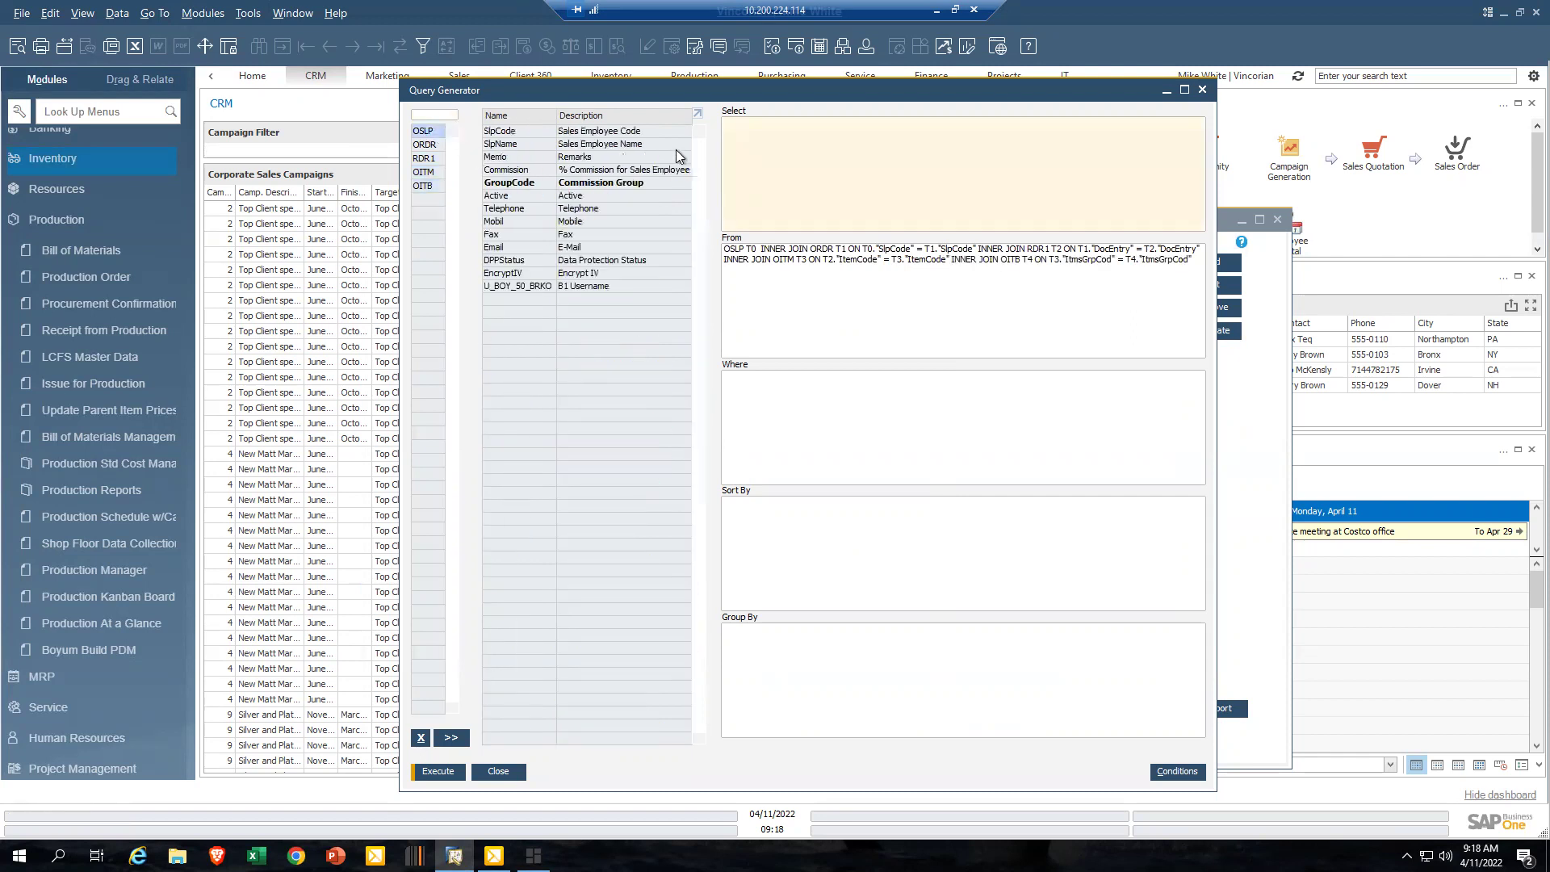
{"action": "double_click", "coordinate": [631, 144]}
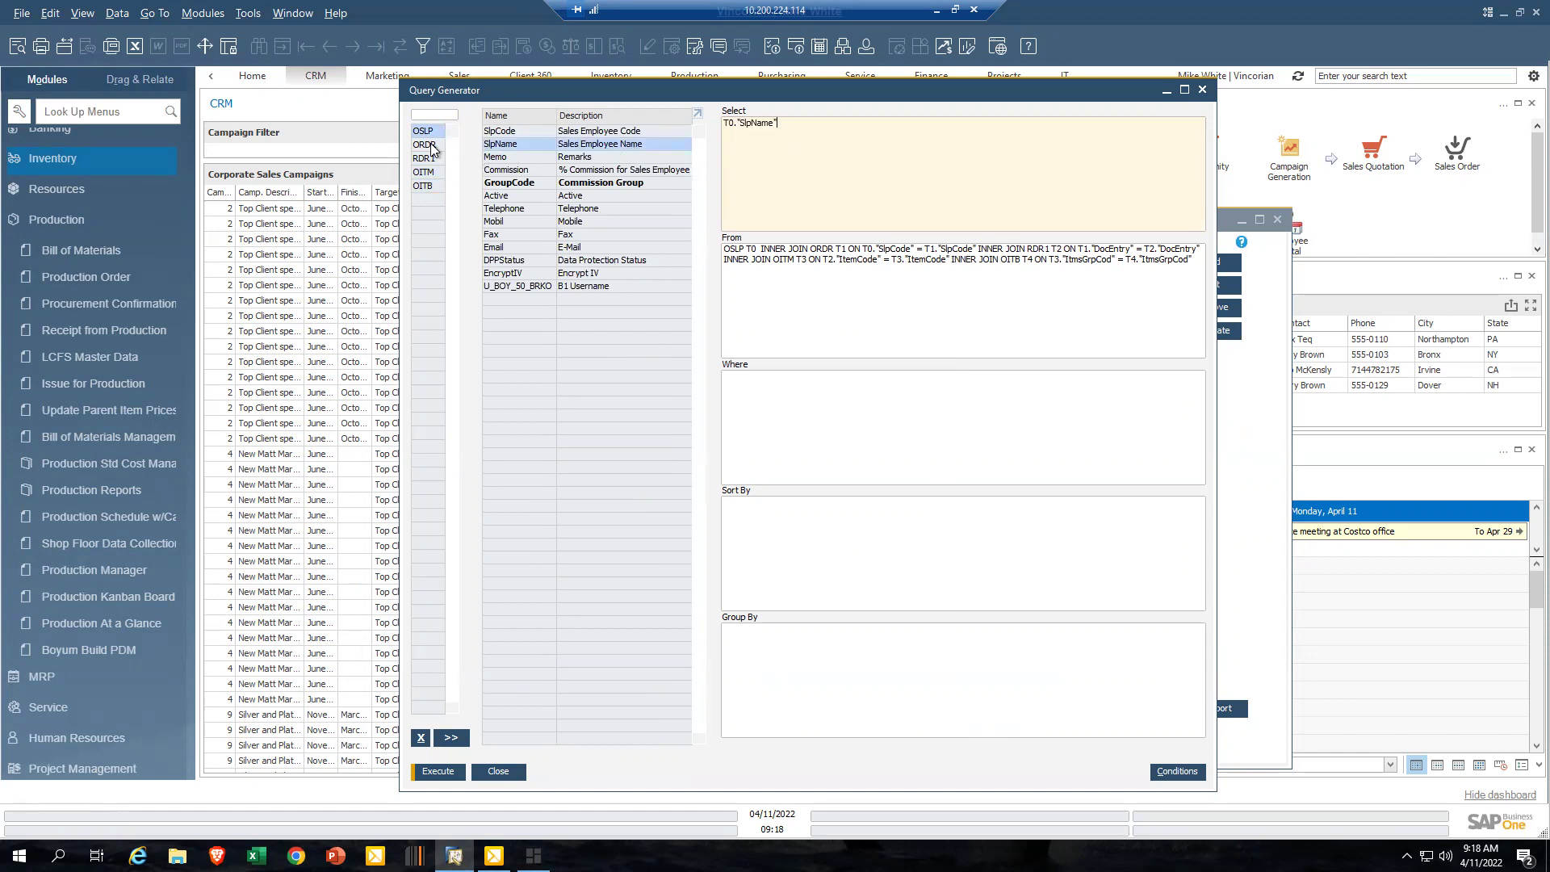
{"action": "left_click", "coordinate": [425, 145]}
{"action": "double_click", "coordinate": [612, 133]}
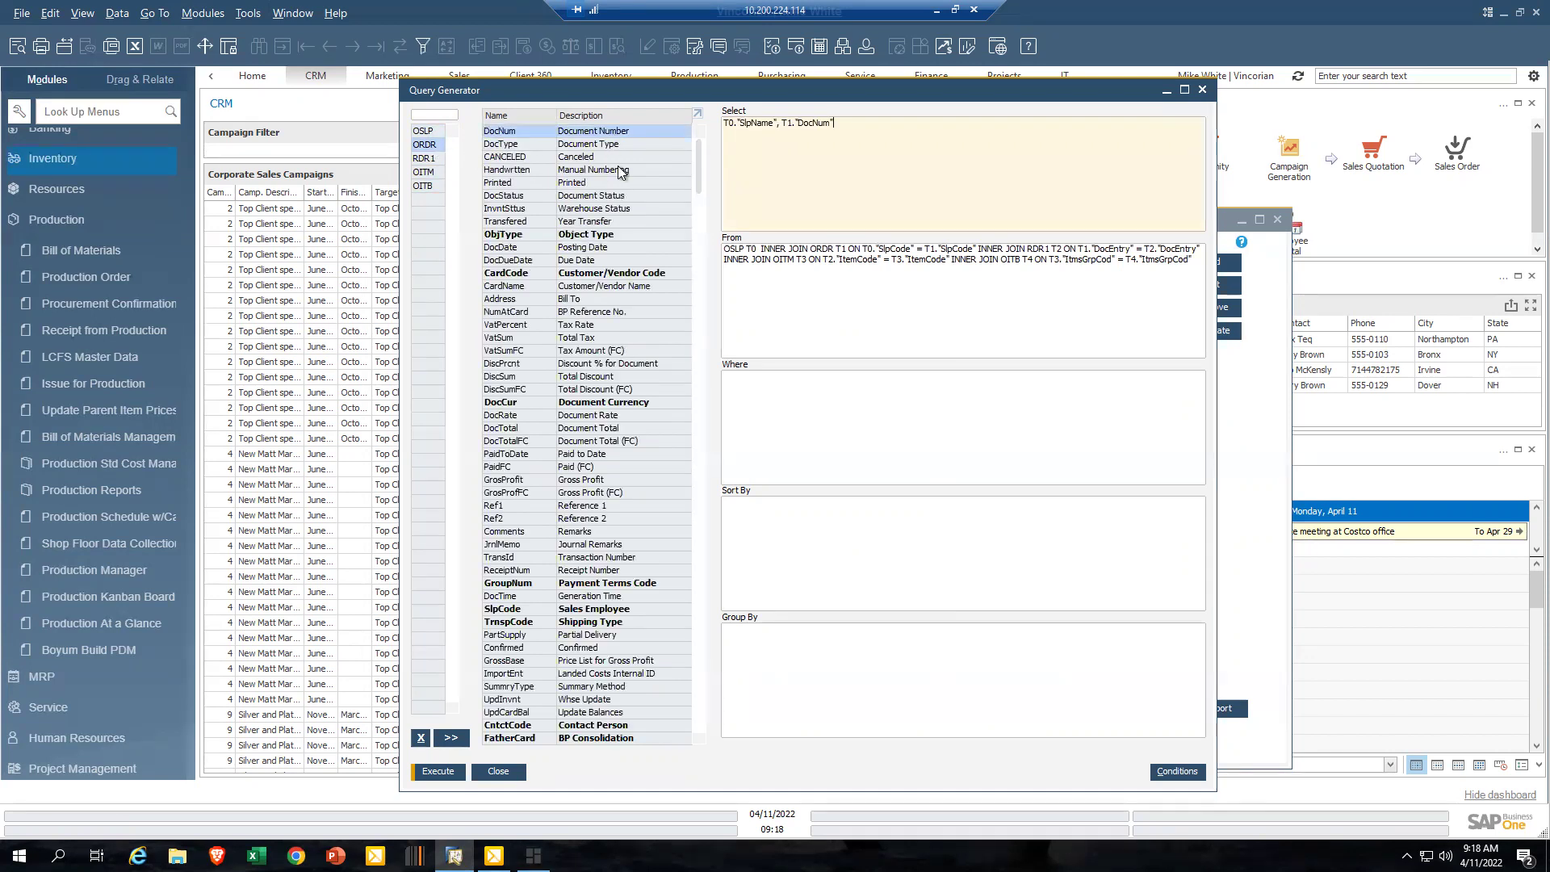
{"action": "double_click", "coordinate": [586, 248]}
{"action": "double_click", "coordinate": [590, 260]}
- Add ItmsGrpNam from OITB and ItemCode, Dscription, Quantity, LineTotal and GrssProfit from RDR1 to the selected fields
{"action": "left_click", "coordinate": [432, 159]}
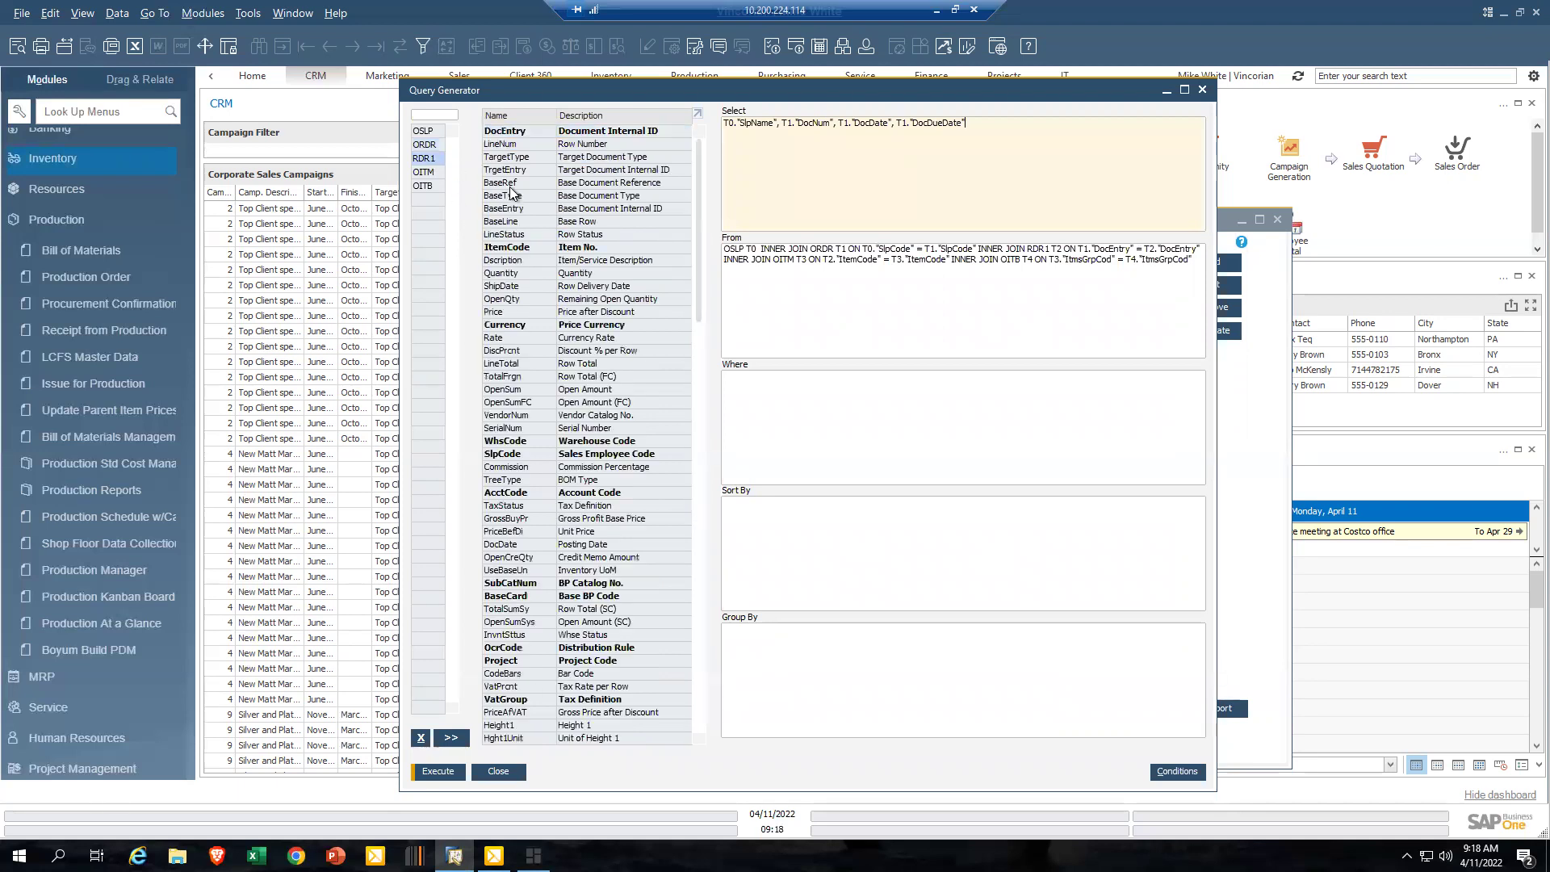
{"action": "left_click", "coordinate": [426, 185]}
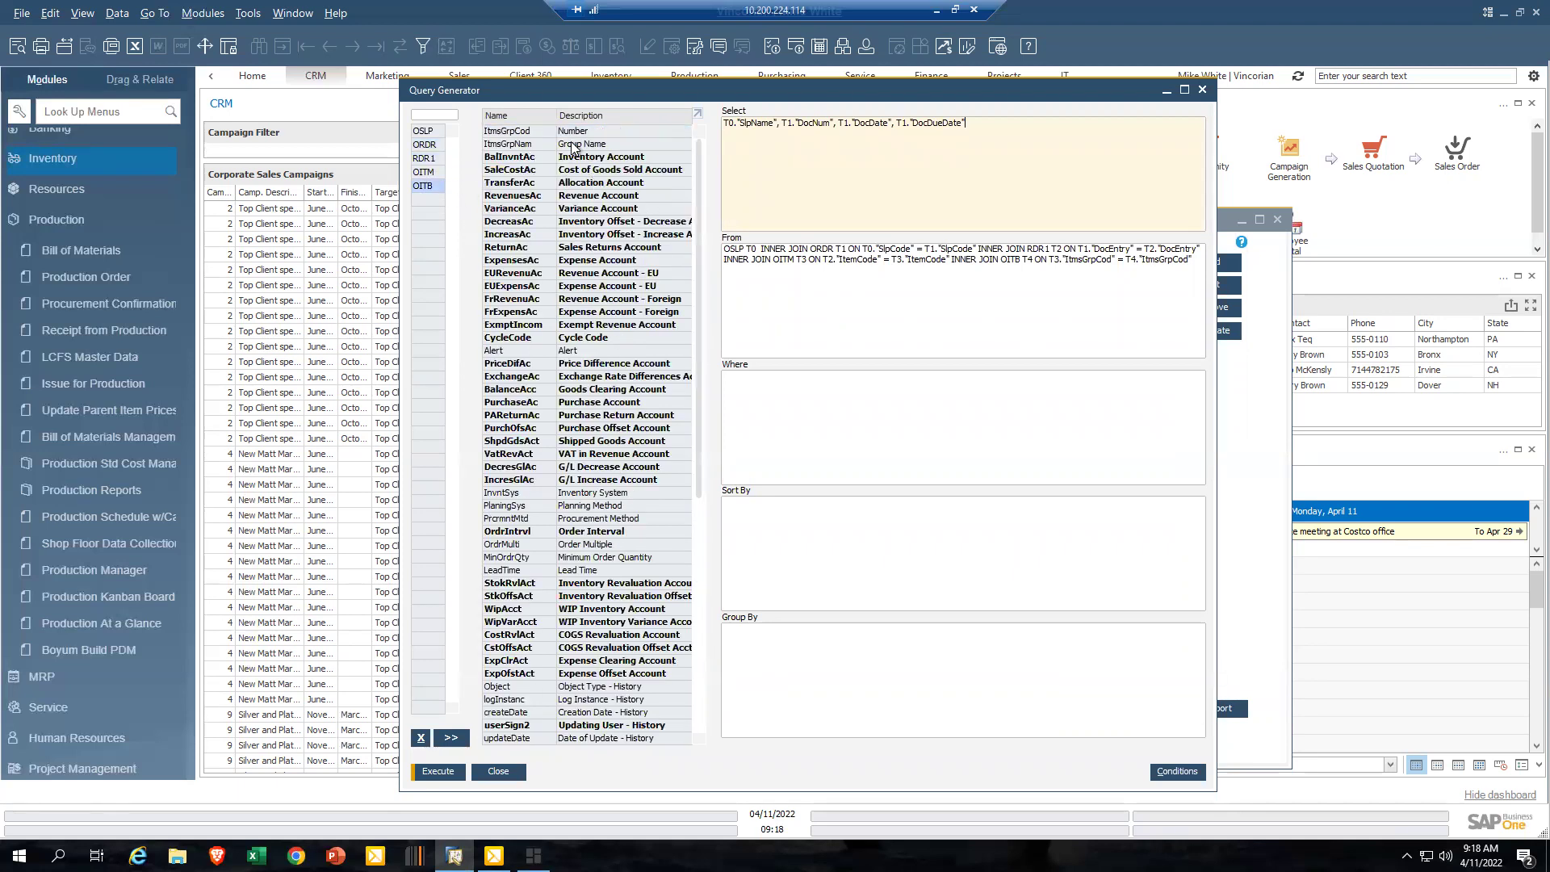
{"action": "double_click", "coordinate": [573, 145]}
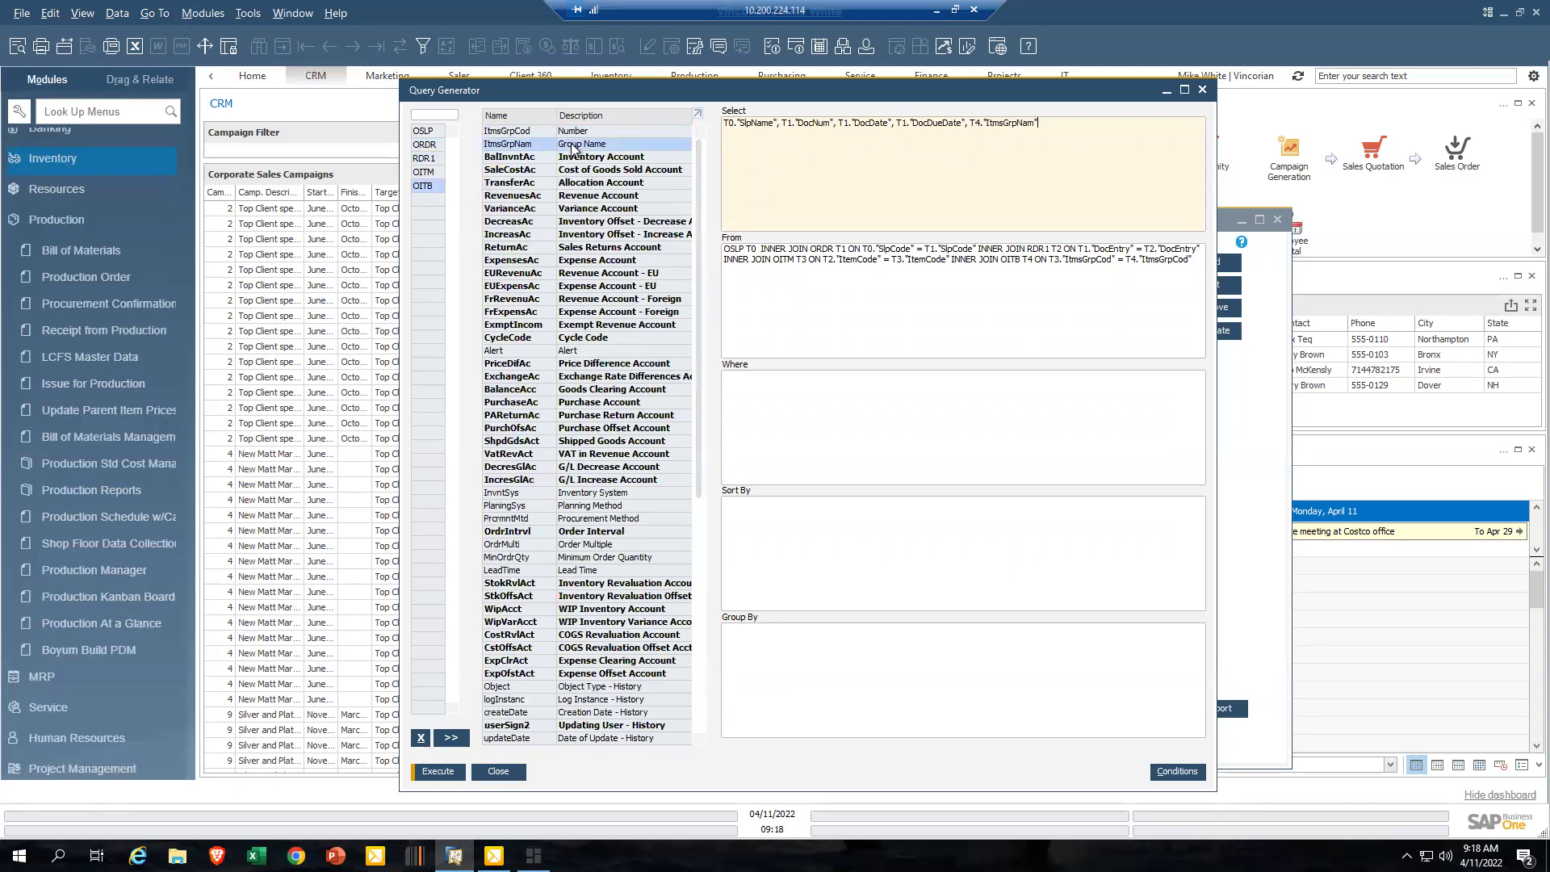
{"action": "left_click", "coordinate": [426, 158]}
{"action": "double_click", "coordinate": [589, 249]}
{"action": "double_click", "coordinate": [605, 261]}
{"action": "double_click", "coordinate": [596, 274]}
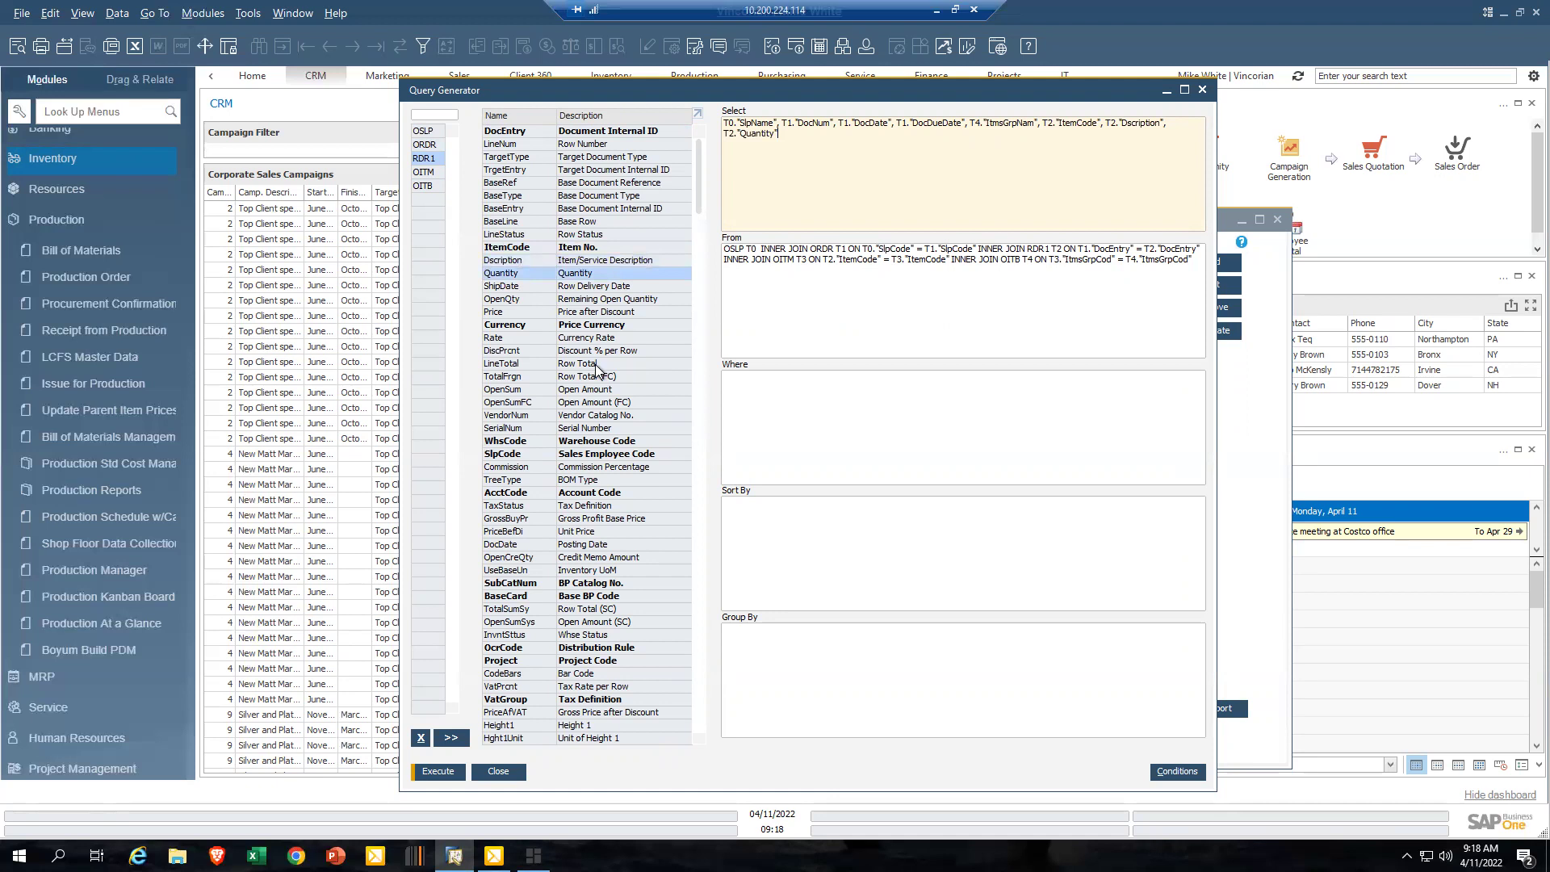
{"action": "double_click", "coordinate": [605, 365]}
{"action": "left_click_drag", "start_coordinate": [699, 187], "coordinate": [714, 601]}
{"action": "double_click", "coordinate": [611, 434]}
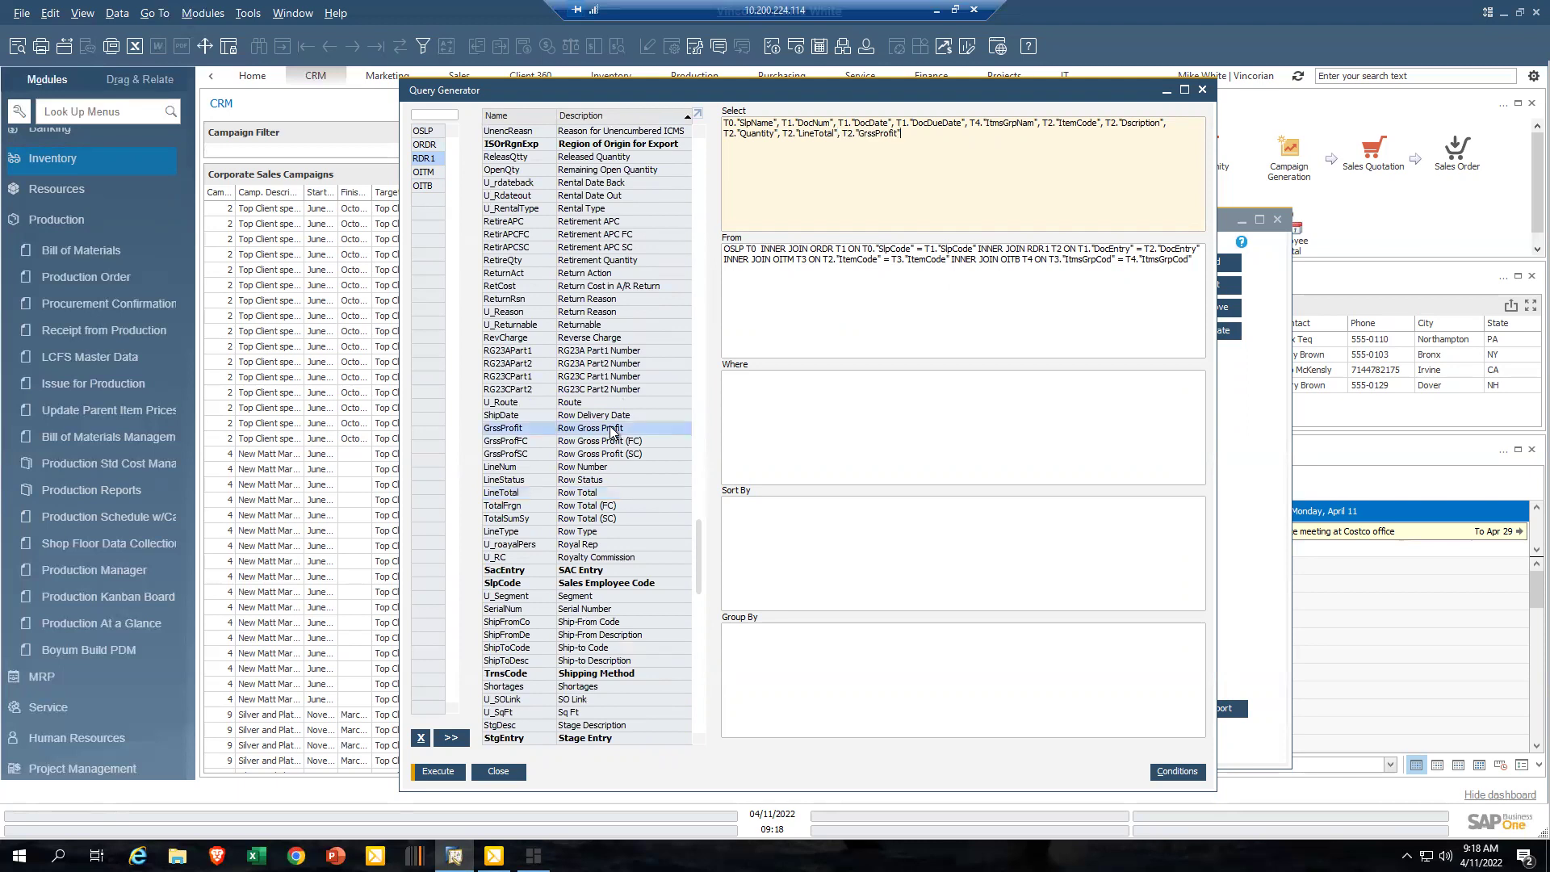
- Add OnHand, IsCommited and OnOrder from the OITM table to the selected fields
{"action": "left_click", "coordinate": [433, 176]}
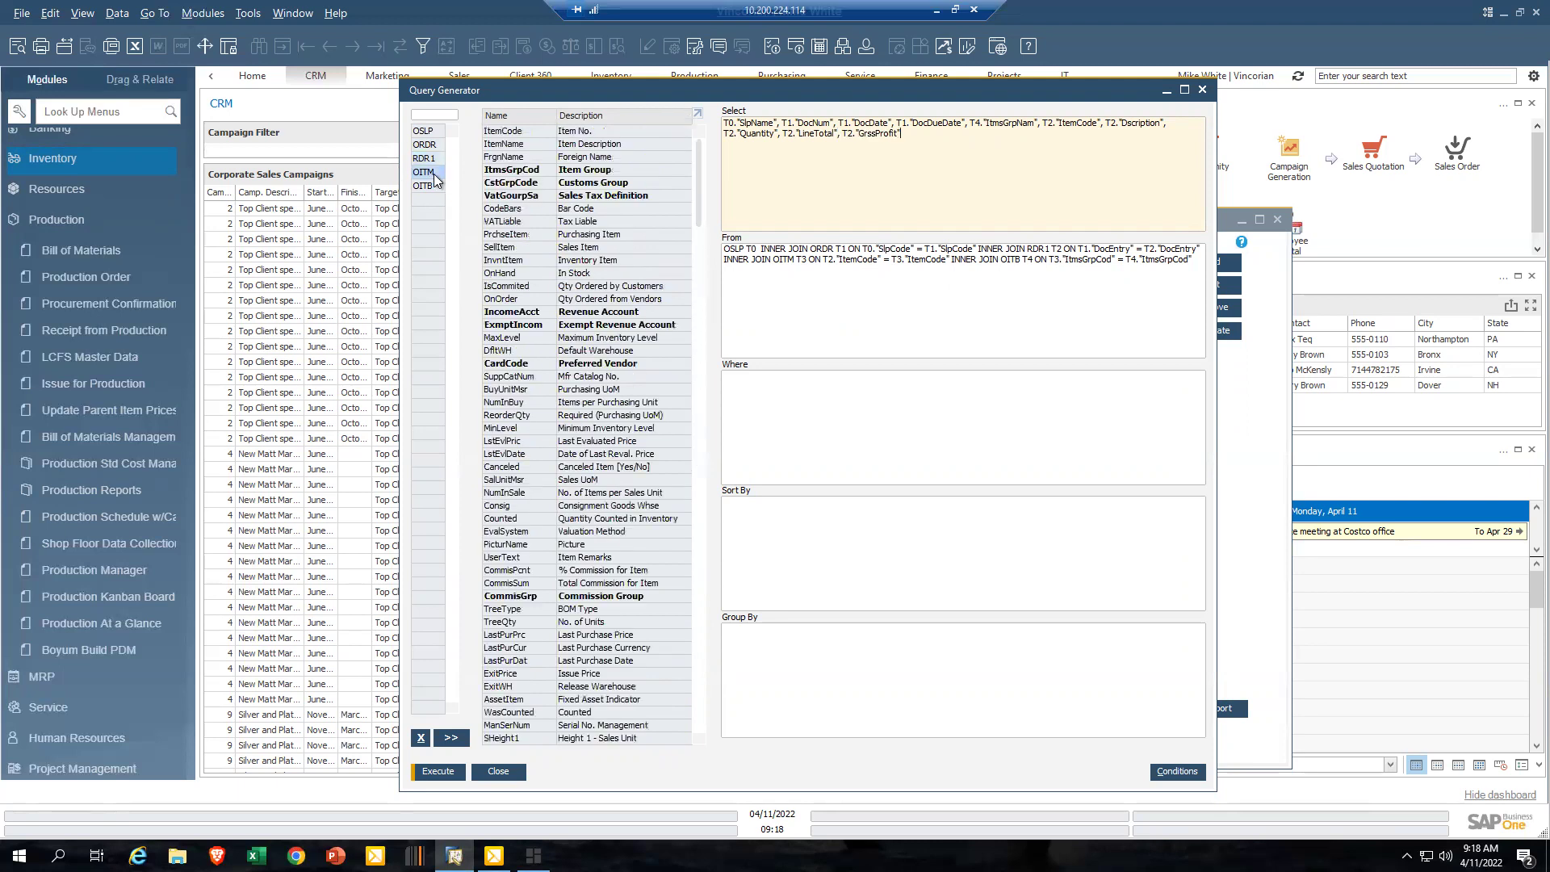
{"action": "double_click", "coordinate": [598, 276]}
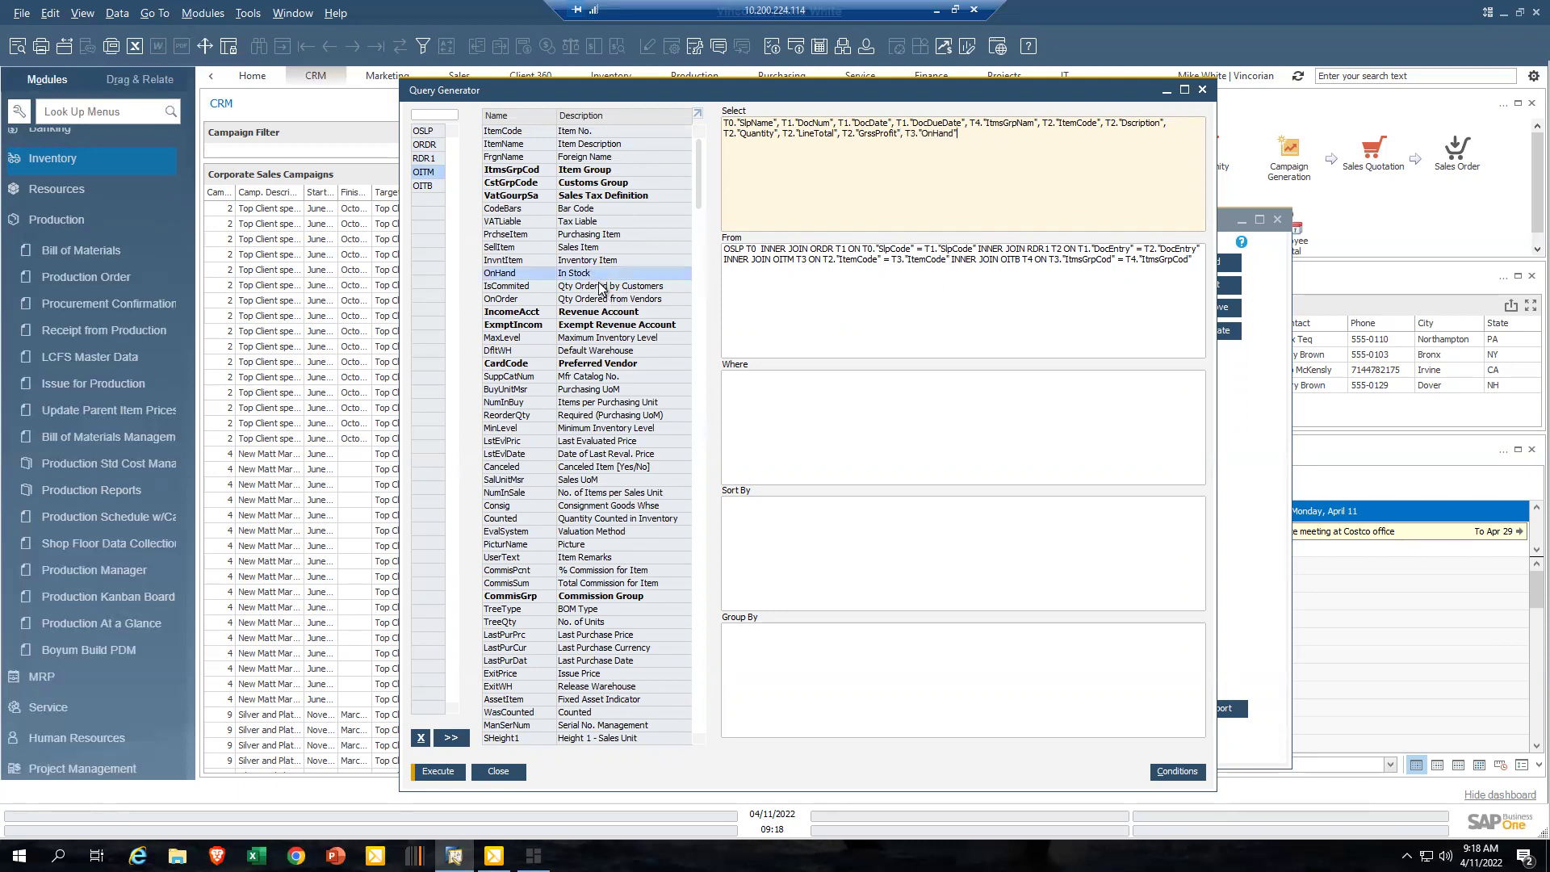
{"action": "double_click", "coordinate": [600, 287]}
{"action": "double_click", "coordinate": [599, 300]}
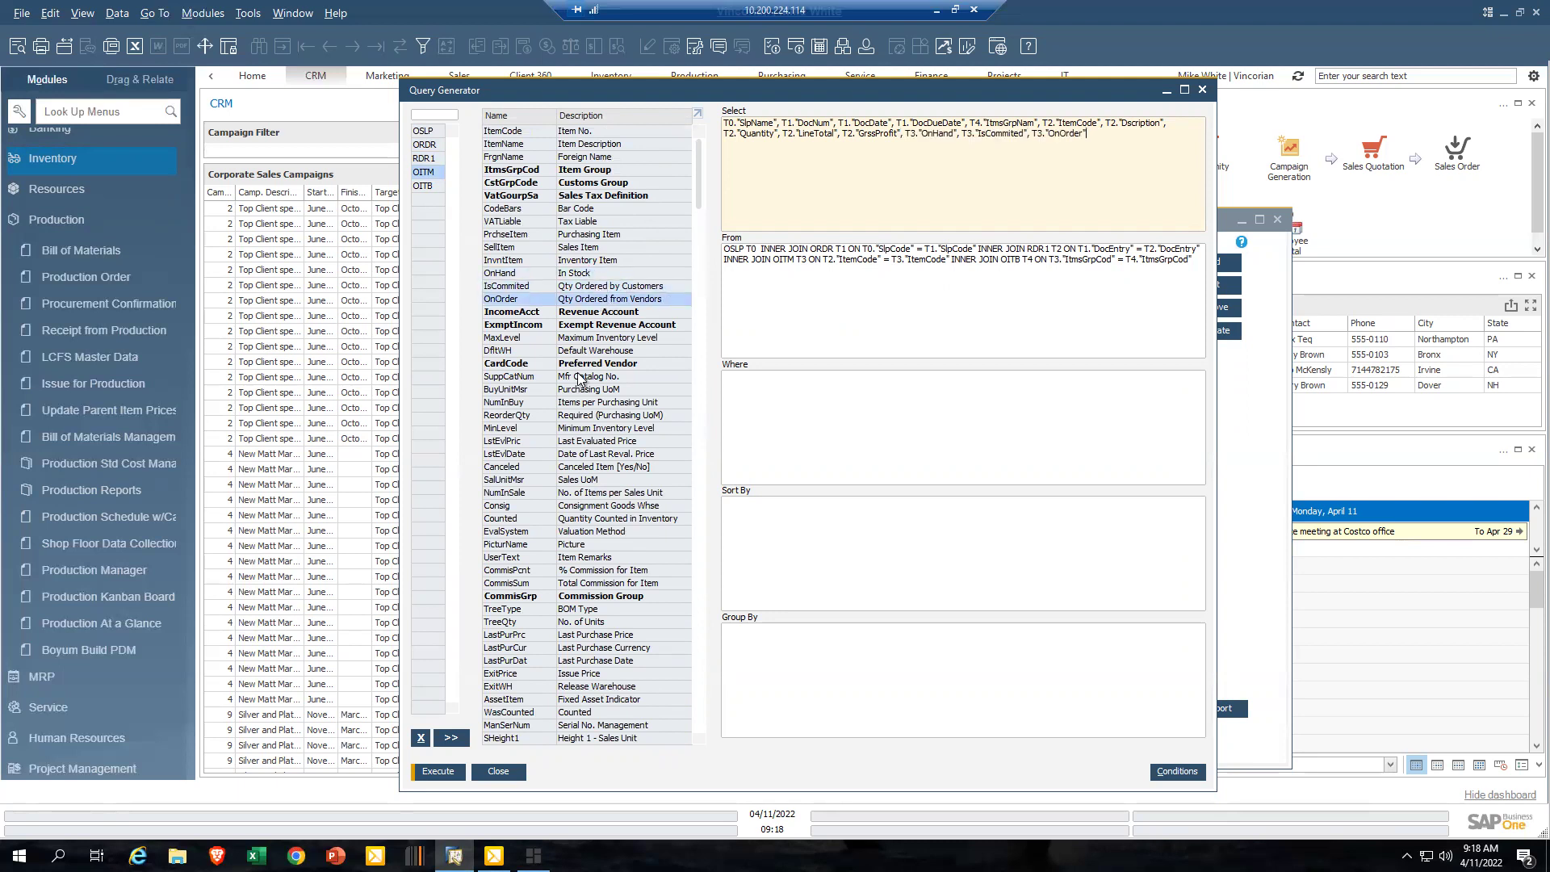
- Execute the query, copy its full SQL statement, and close the query preview and the Query Generator
{"action": "left_click", "coordinate": [442, 772]}
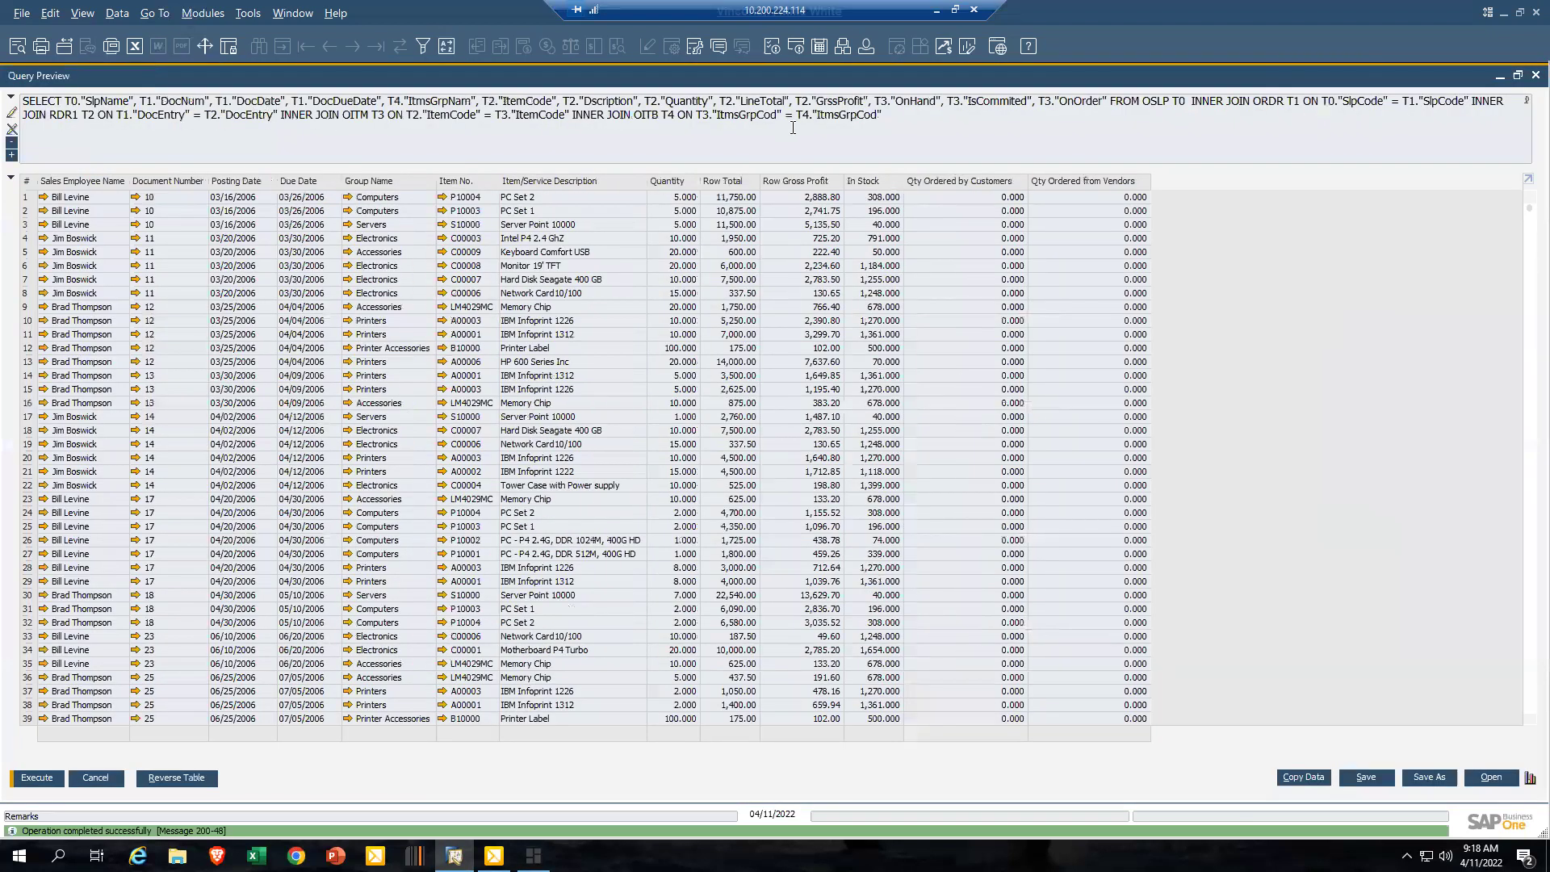
{"action": "left_click_drag", "start_coordinate": [889, 116], "coordinate": [11, 102]}
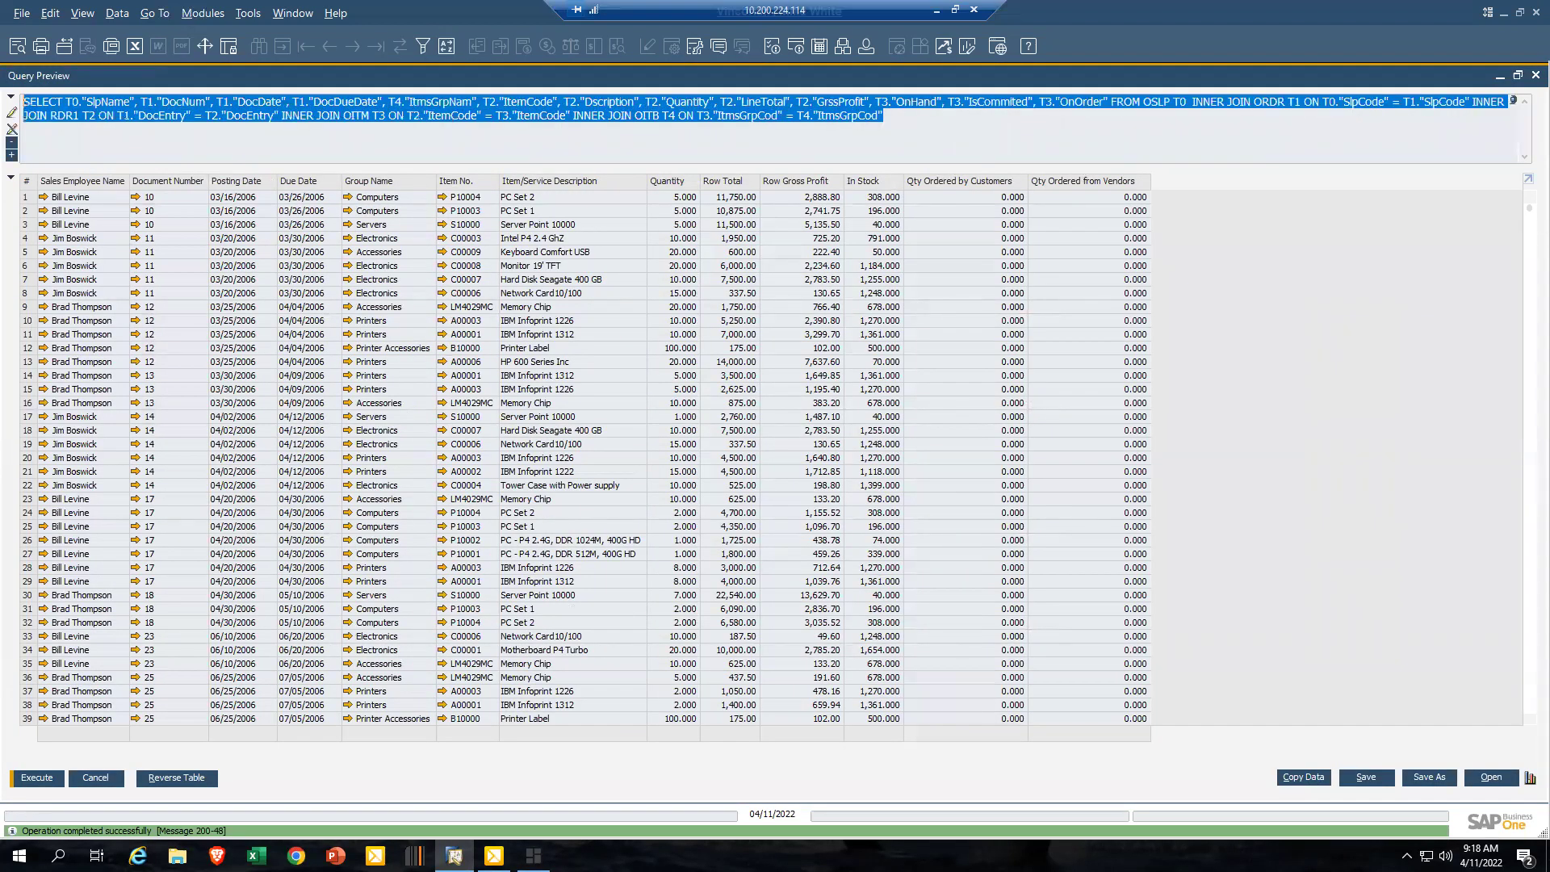
{"action": "right_click", "coordinate": [192, 114]}
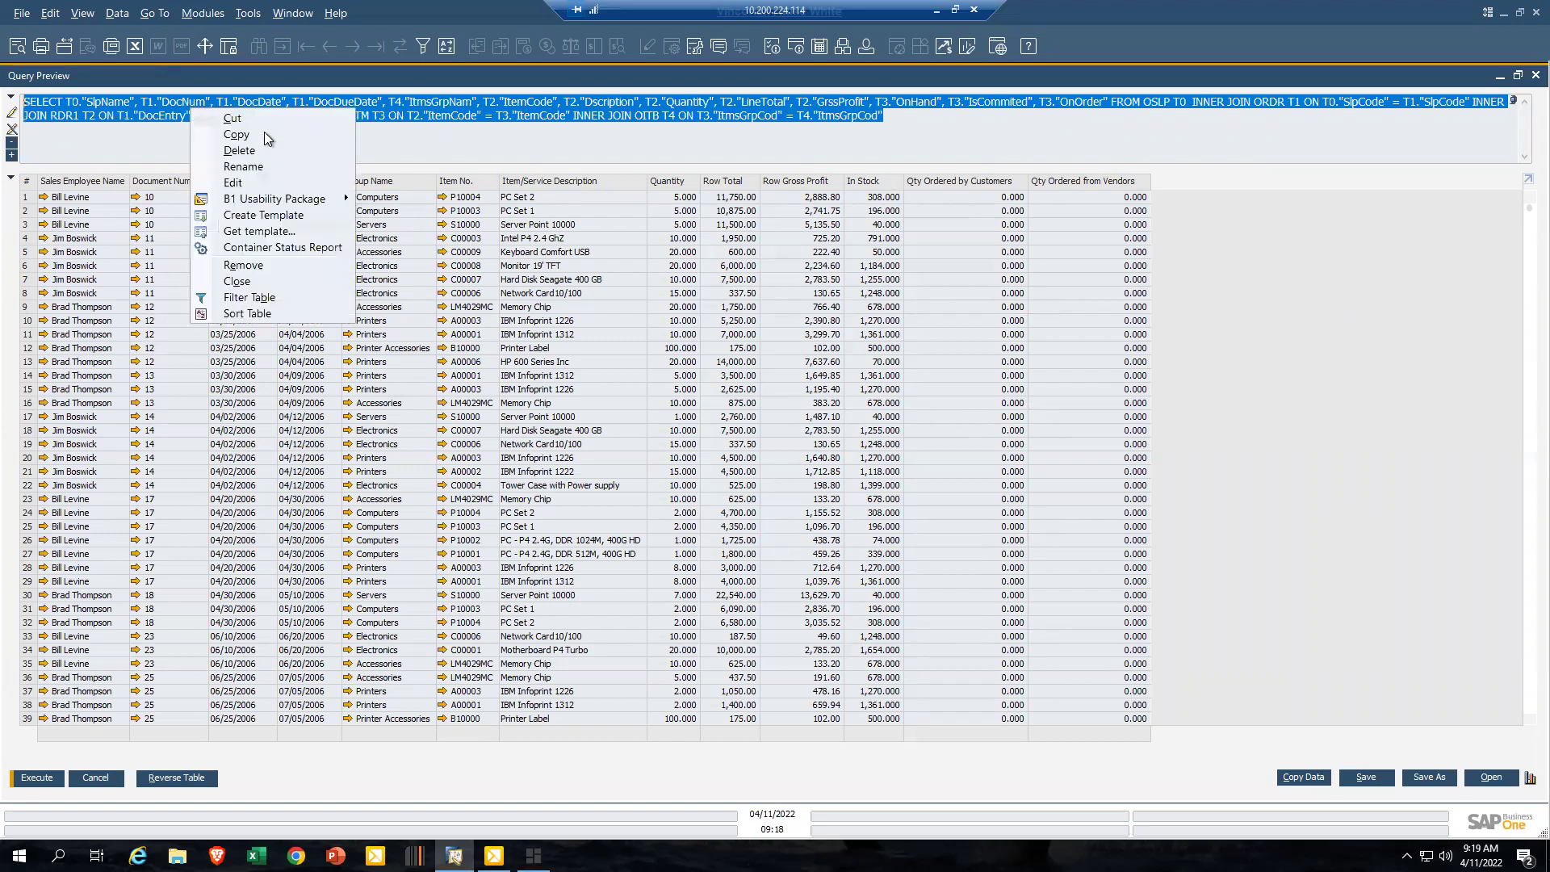
{"action": "left_click", "coordinate": [235, 134]}
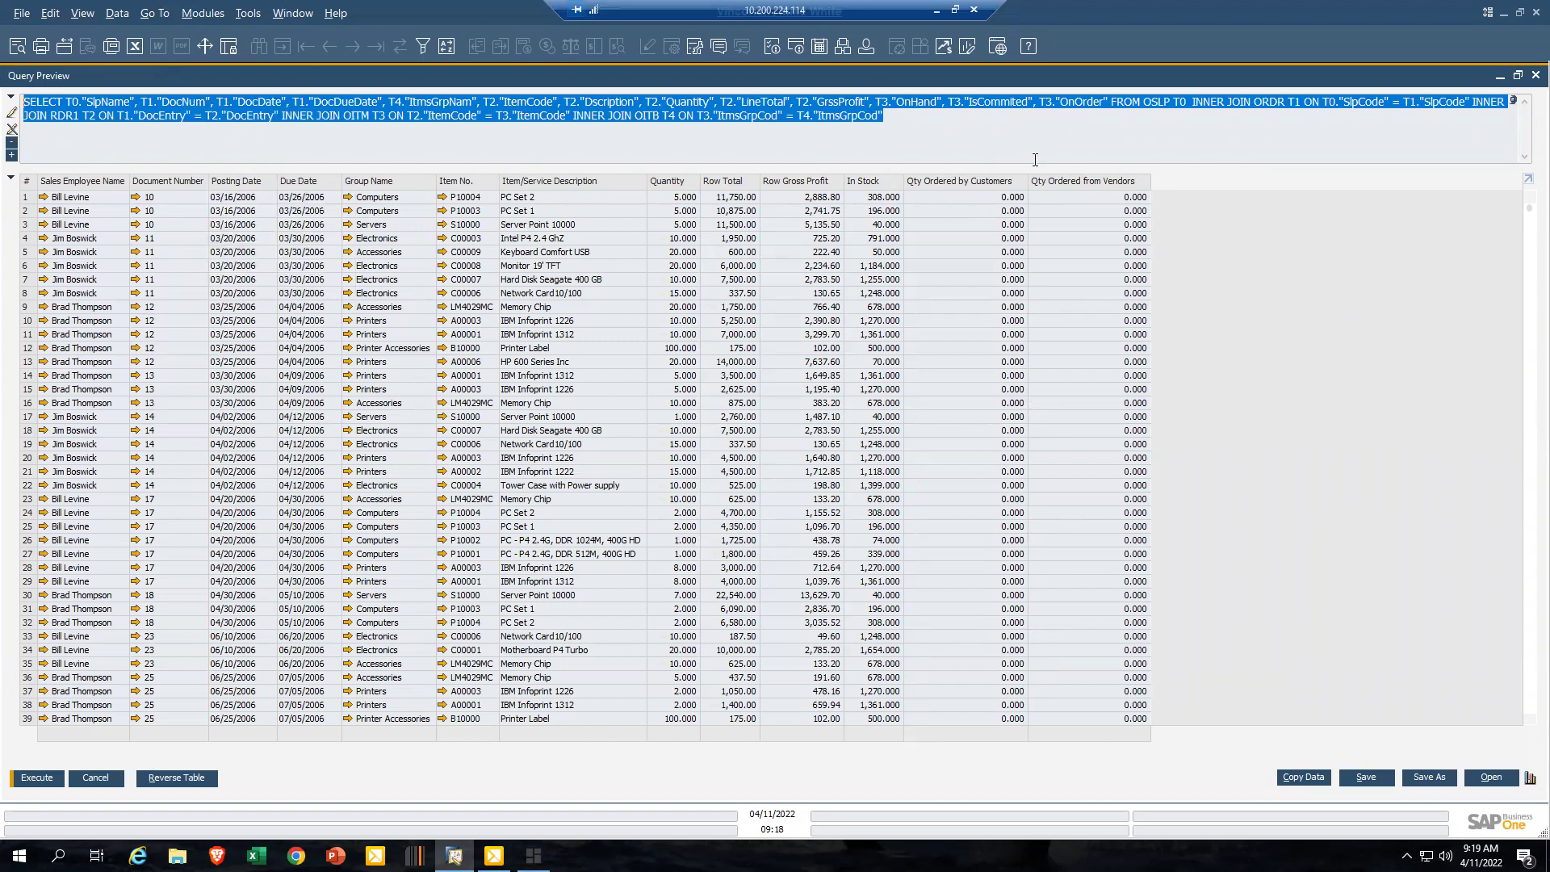
{"action": "left_click", "coordinate": [1535, 76]}
{"action": "left_click", "coordinate": [498, 772]}
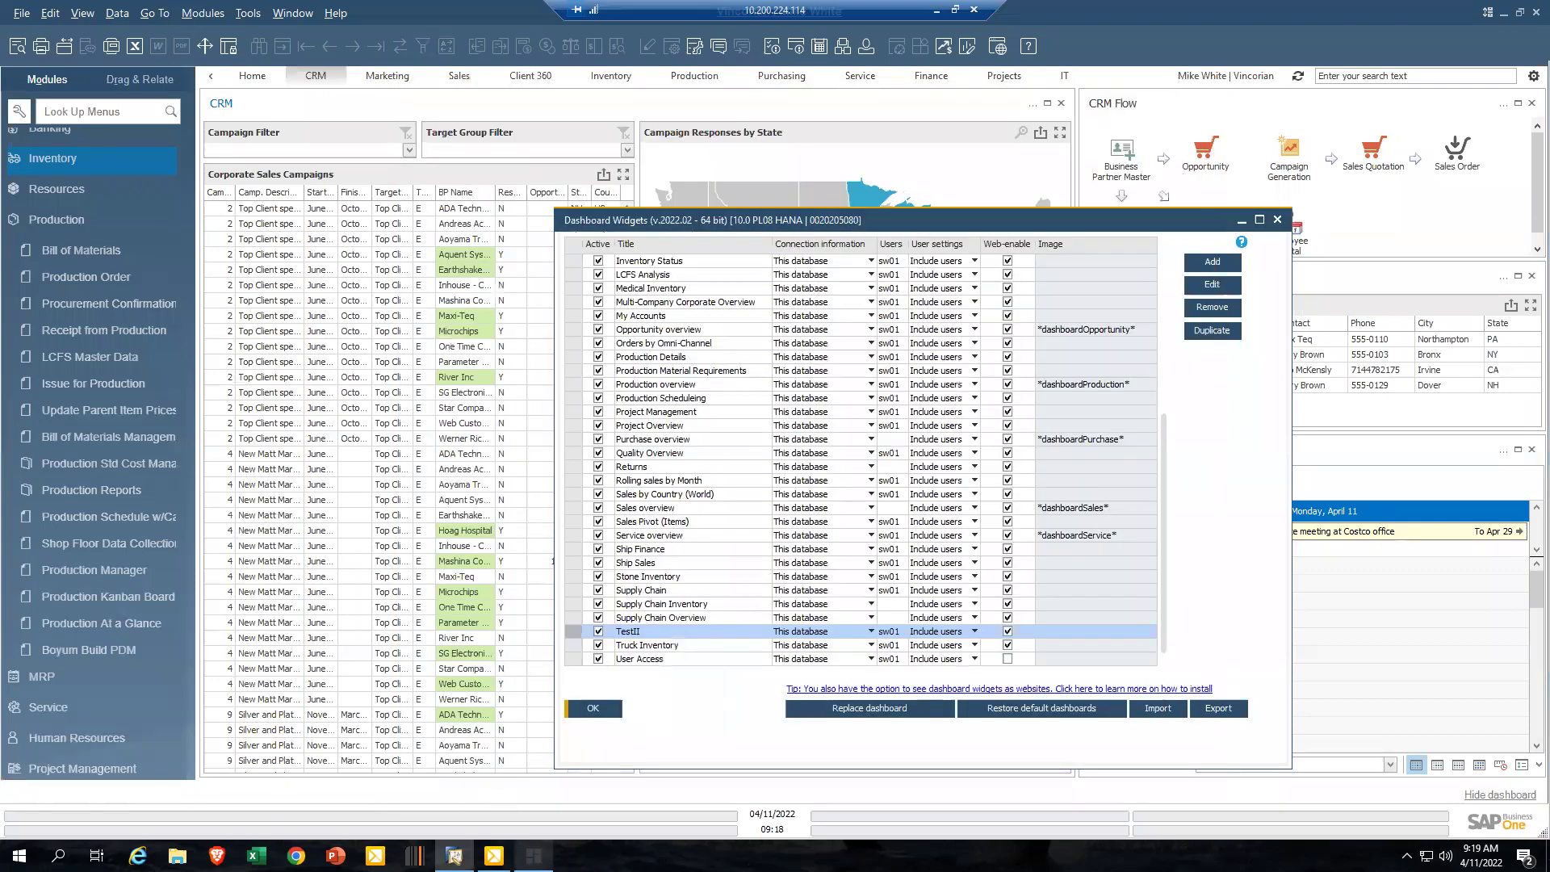
- Switch to the TestII dashboard editor and add a data source query from the copied SQL statement
{"action": "left_click", "coordinate": [534, 856]}
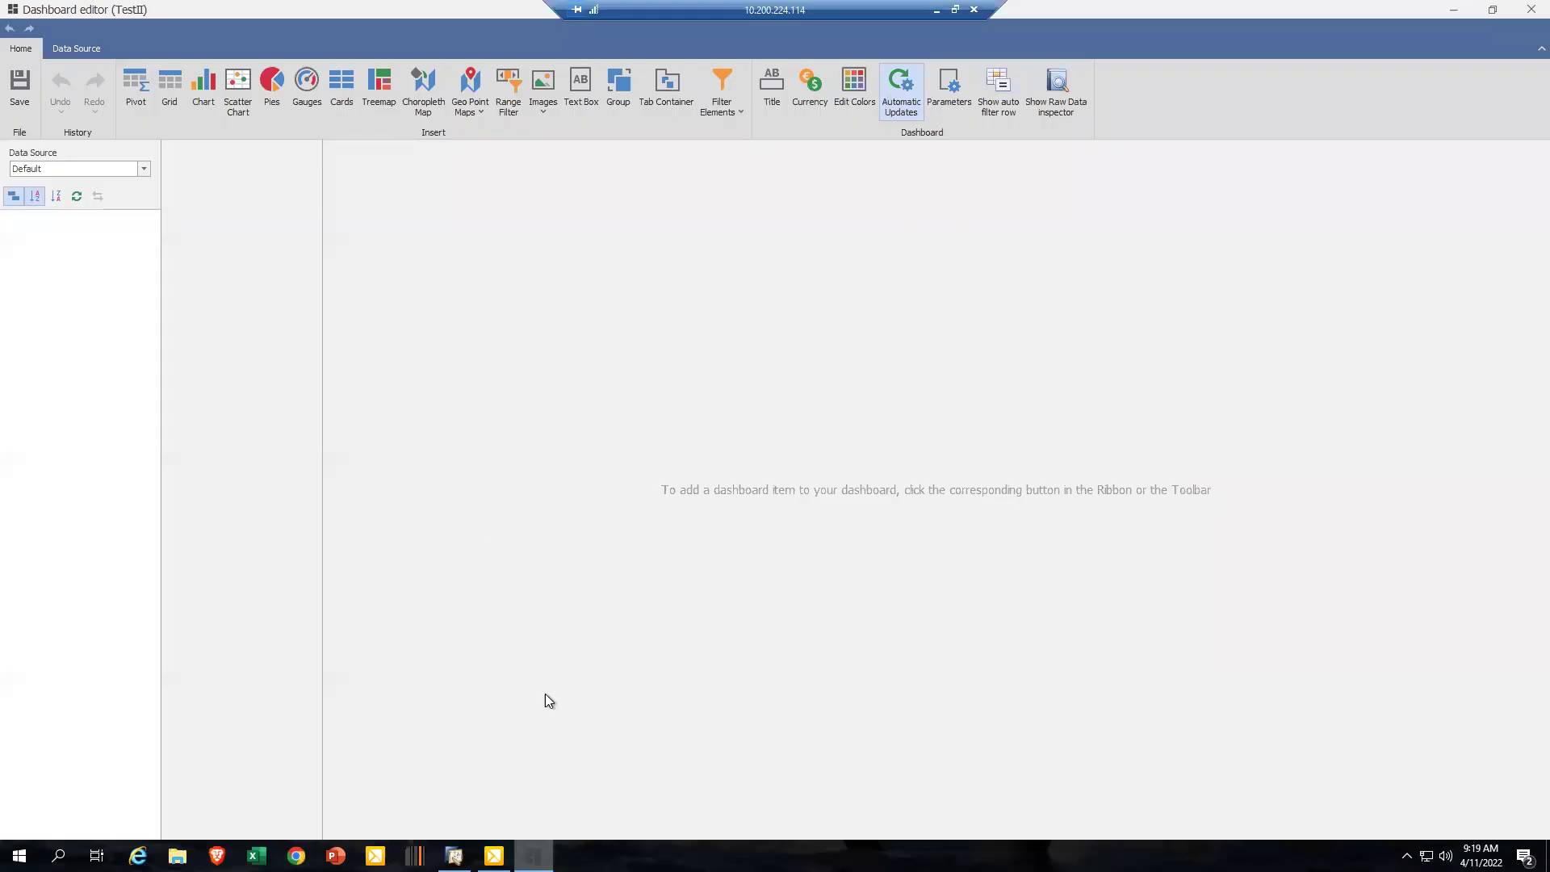
{"action": "left_click", "coordinate": [71, 46]}
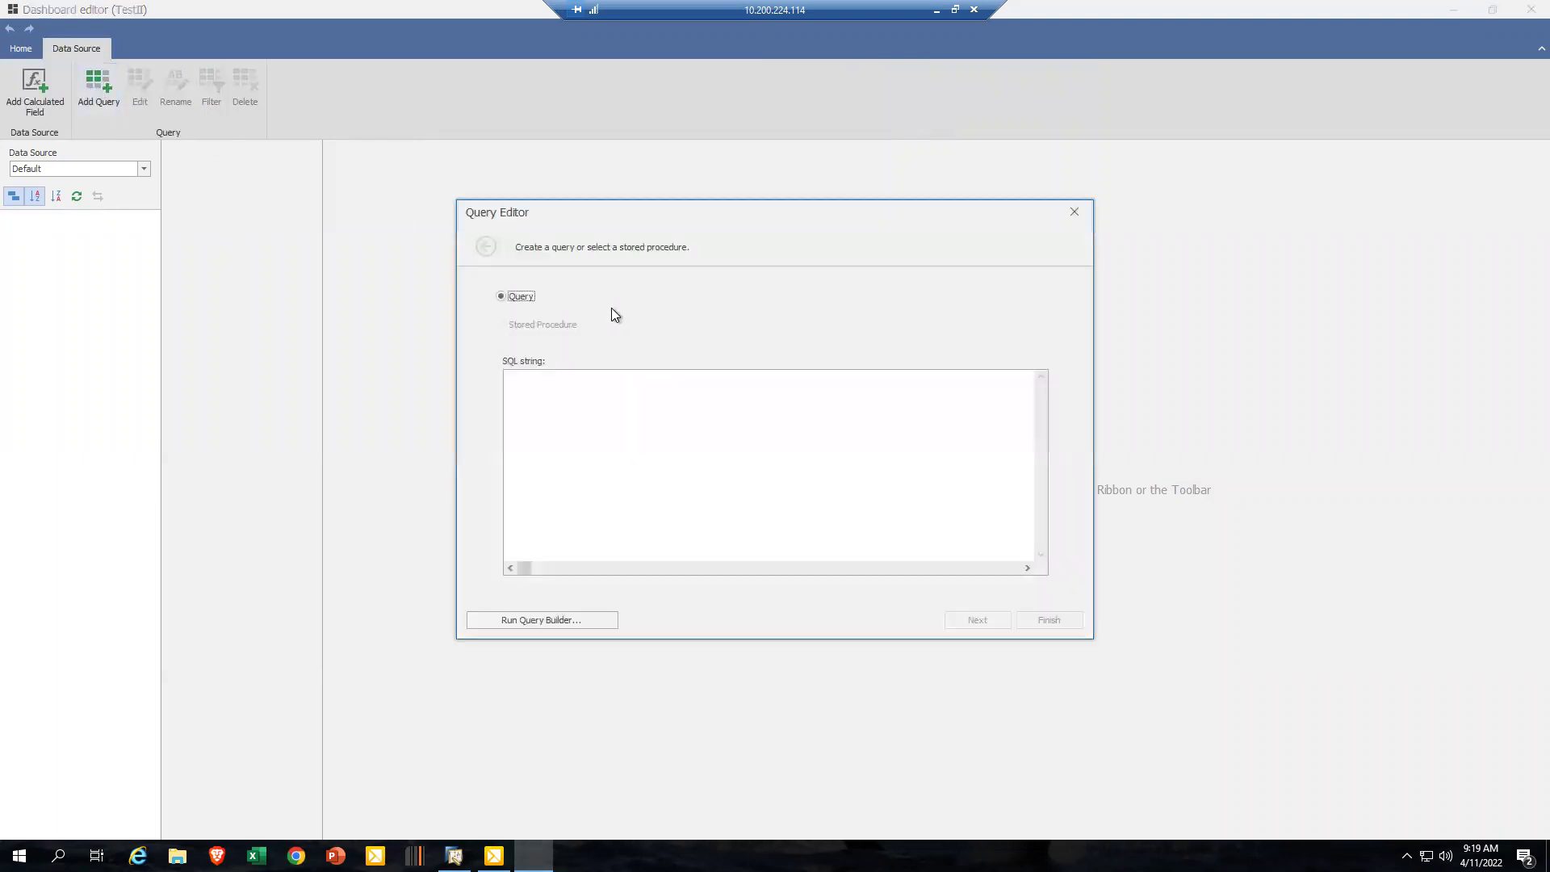
{"action": "right_click", "coordinate": [530, 384]}
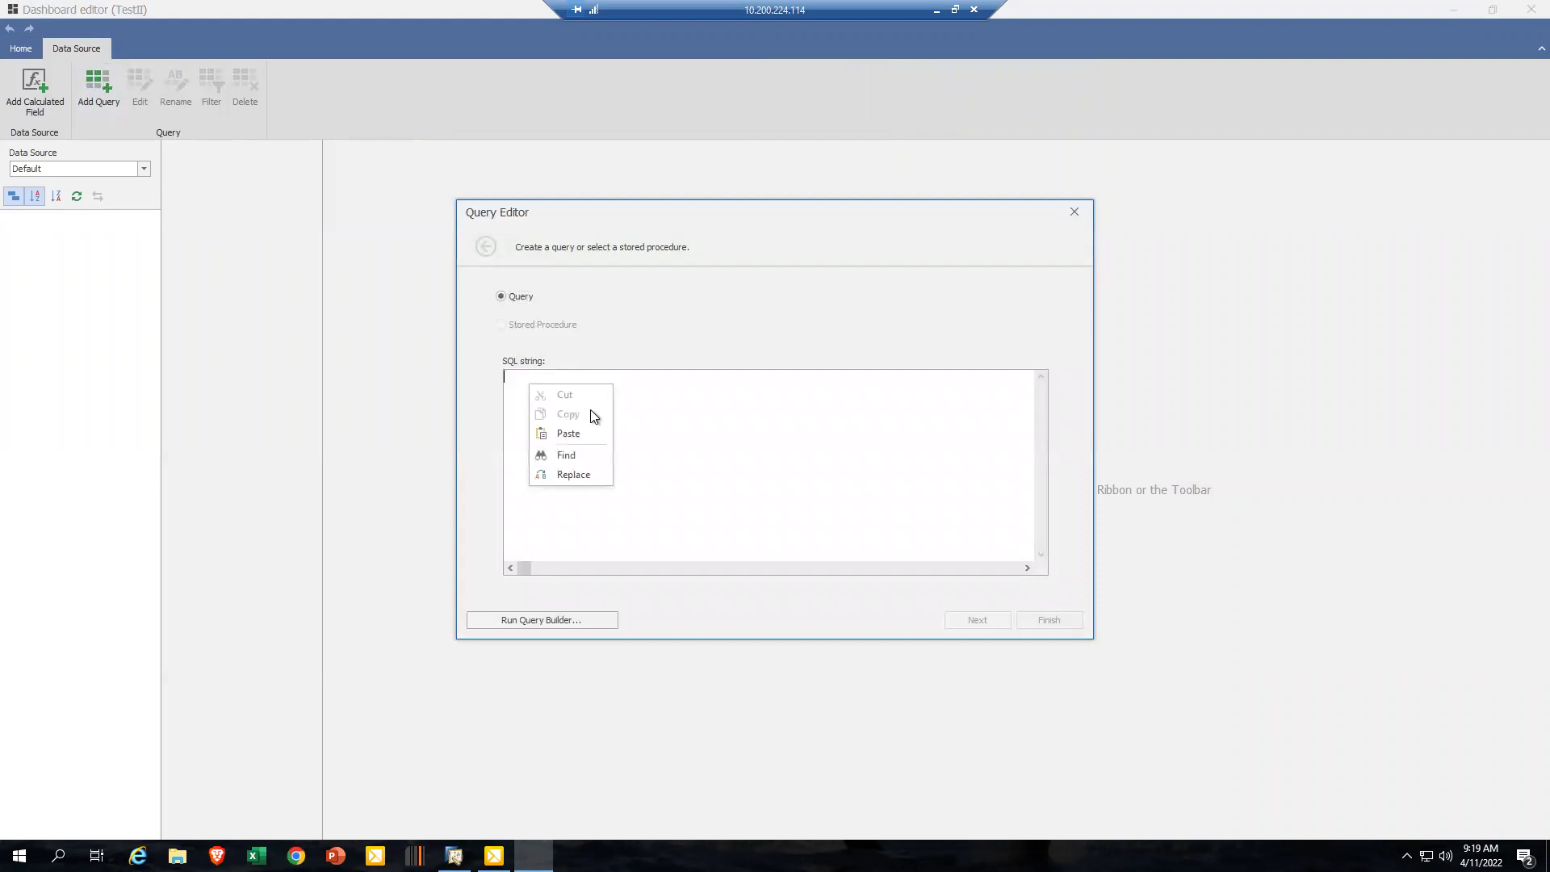
{"action": "left_click", "coordinate": [575, 435]}
{"action": "left_click", "coordinate": [986, 623]}
{"action": "left_click", "coordinate": [1058, 622]}
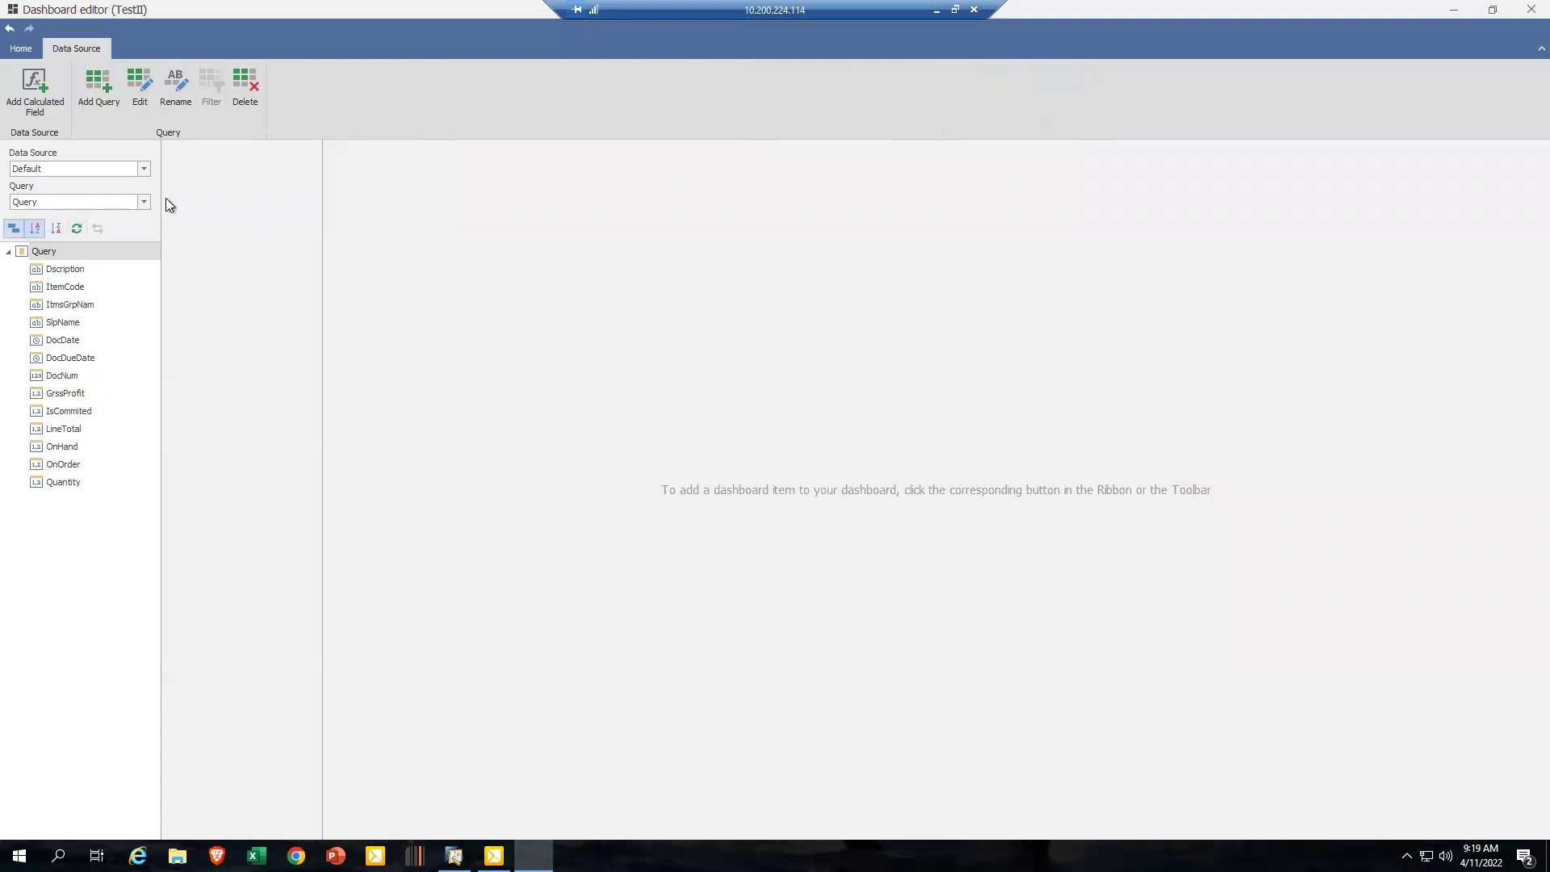
- Insert a chart into the dashboard and assign SlpName as its value and GrssProfit as its argument
{"action": "left_click", "coordinate": [21, 48]}
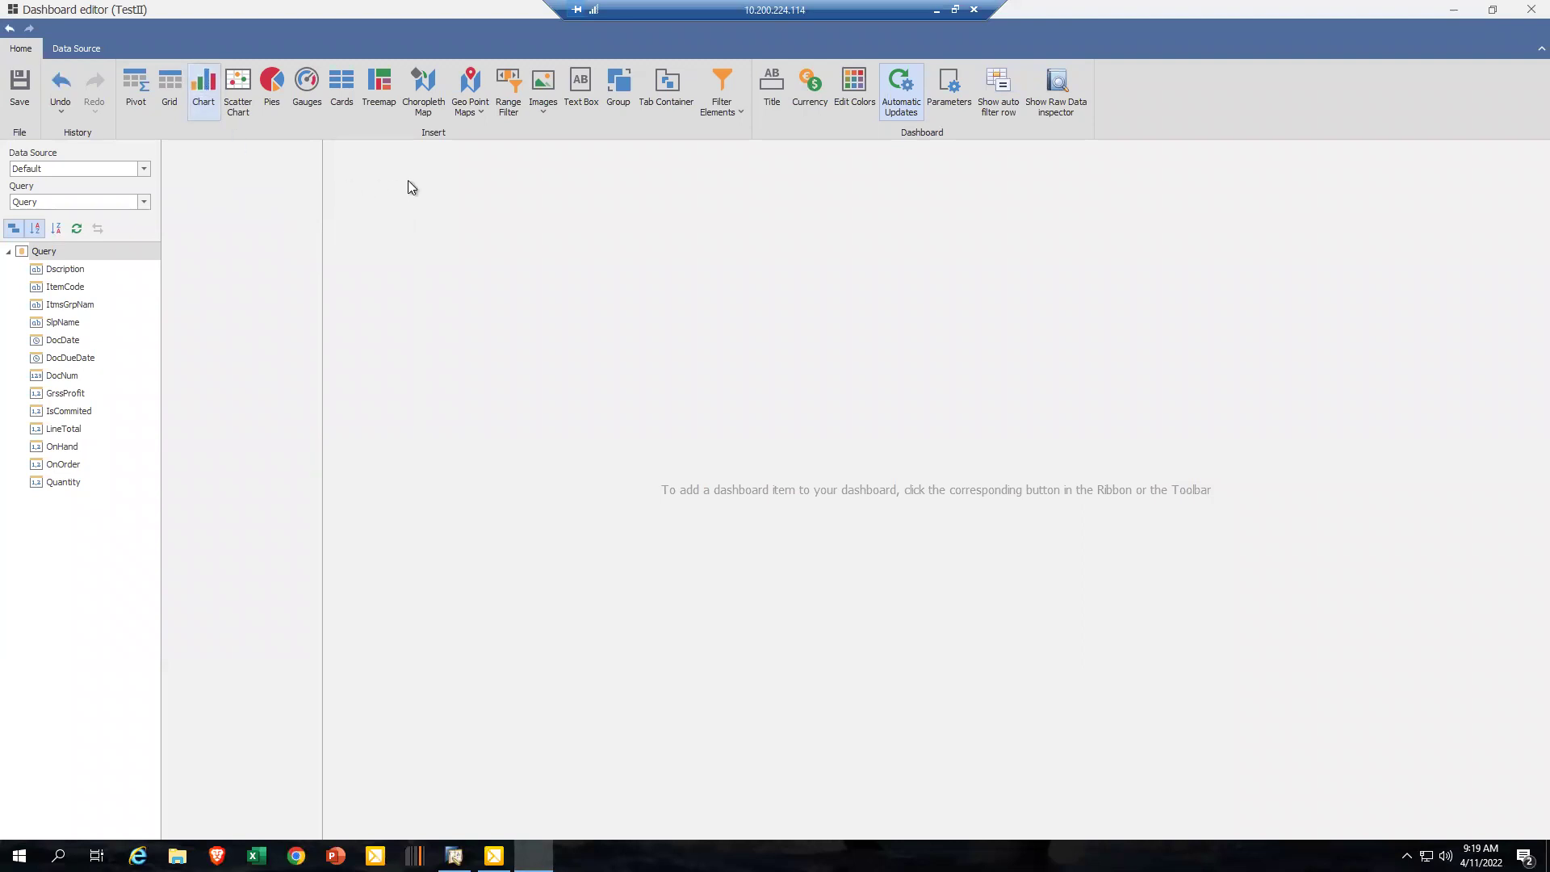
{"action": "left_click", "coordinate": [198, 94]}
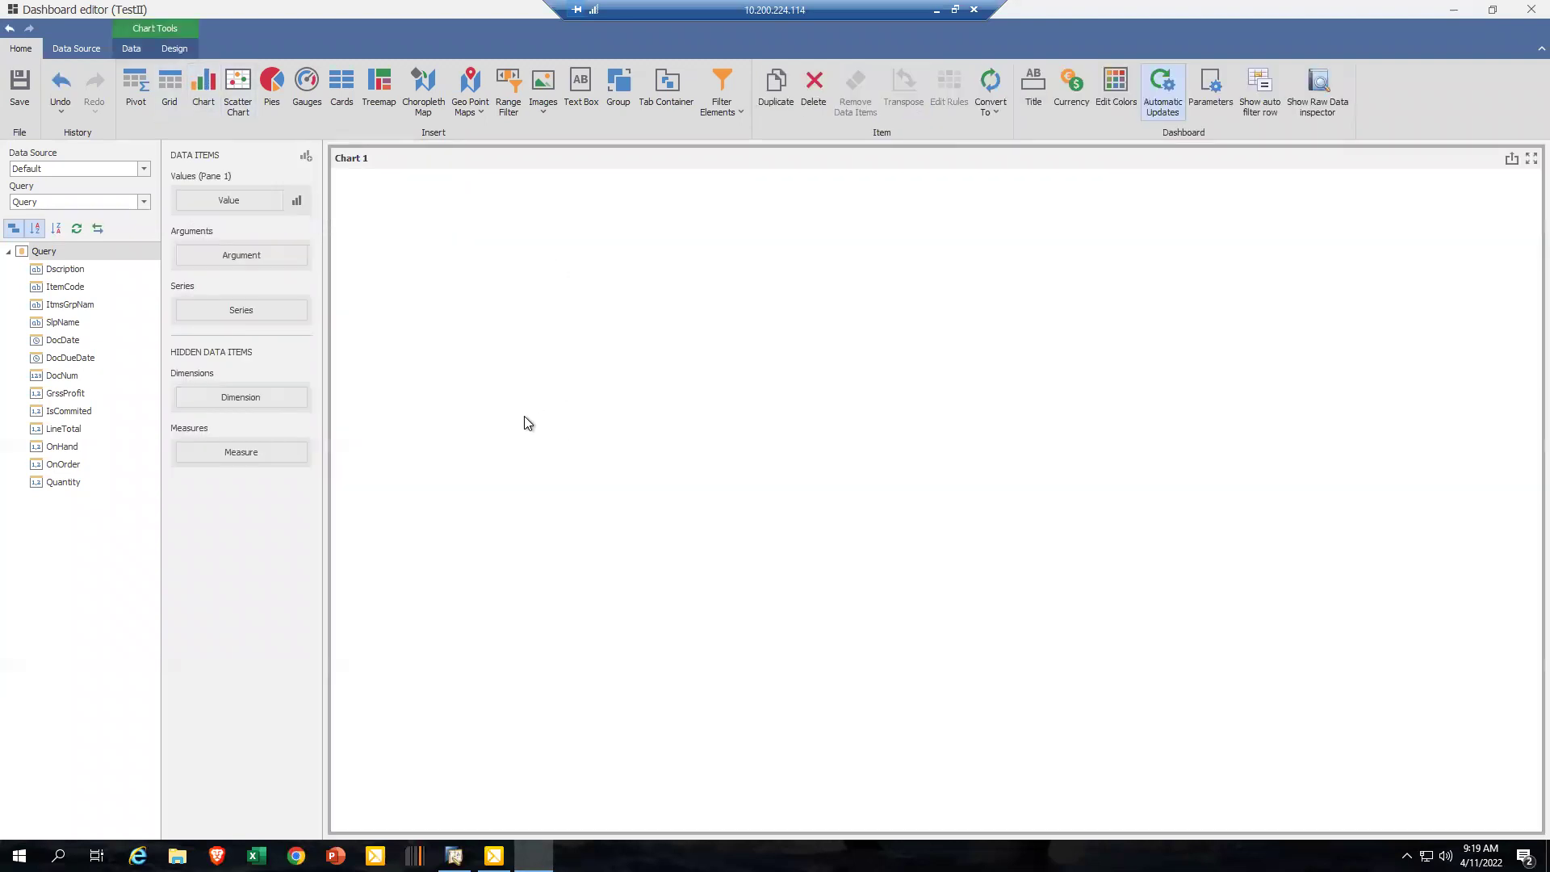
{"action": "left_click_drag", "start_coordinate": [65, 323], "coordinate": [230, 205]}
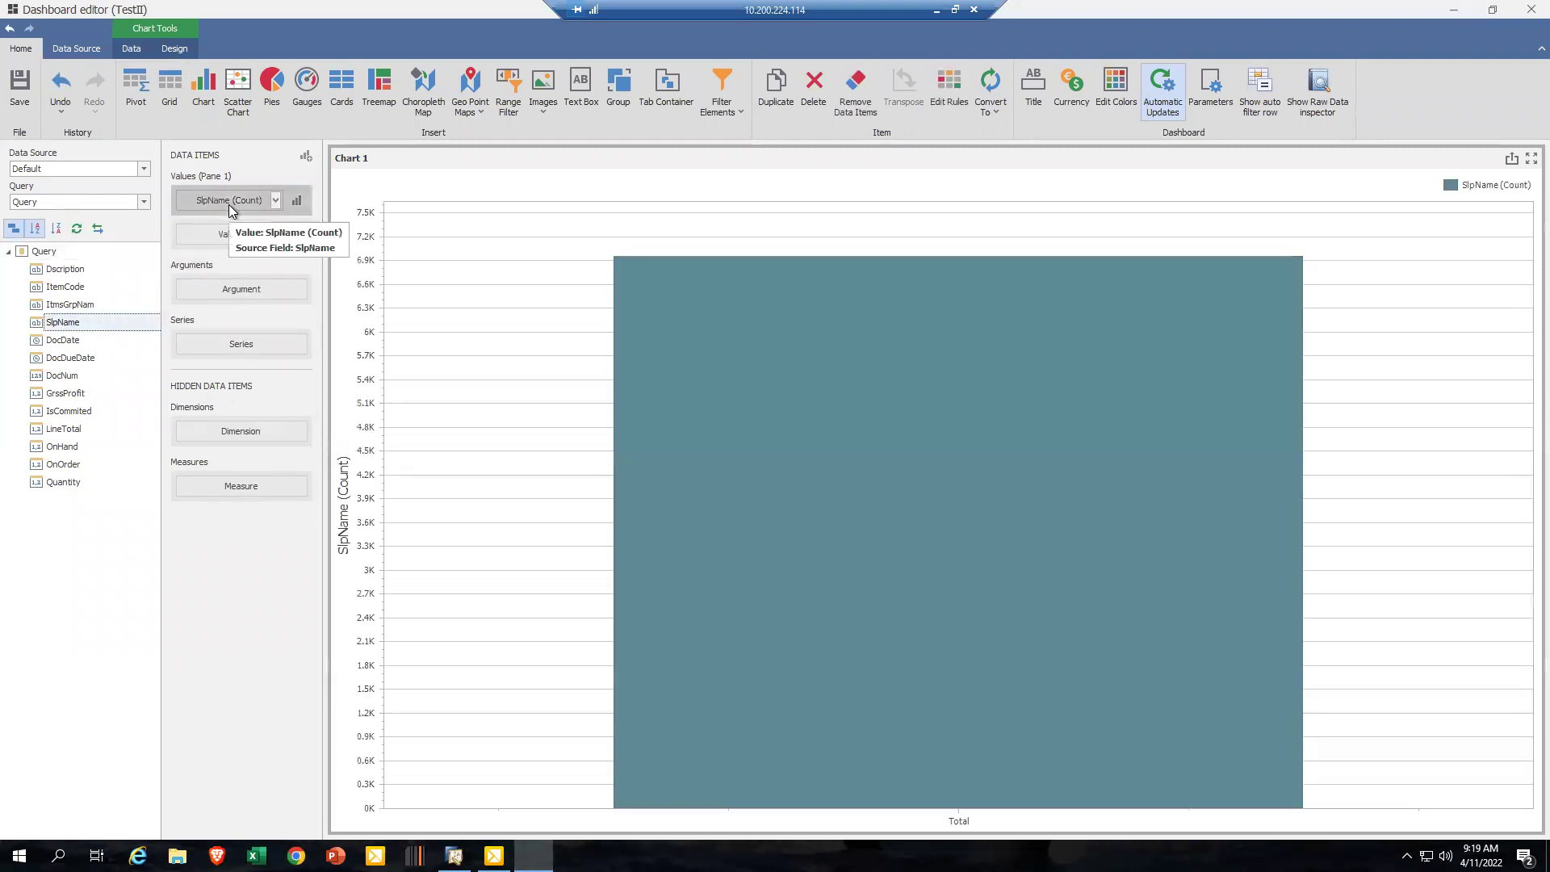
{"action": "left_click", "coordinate": [67, 394]}
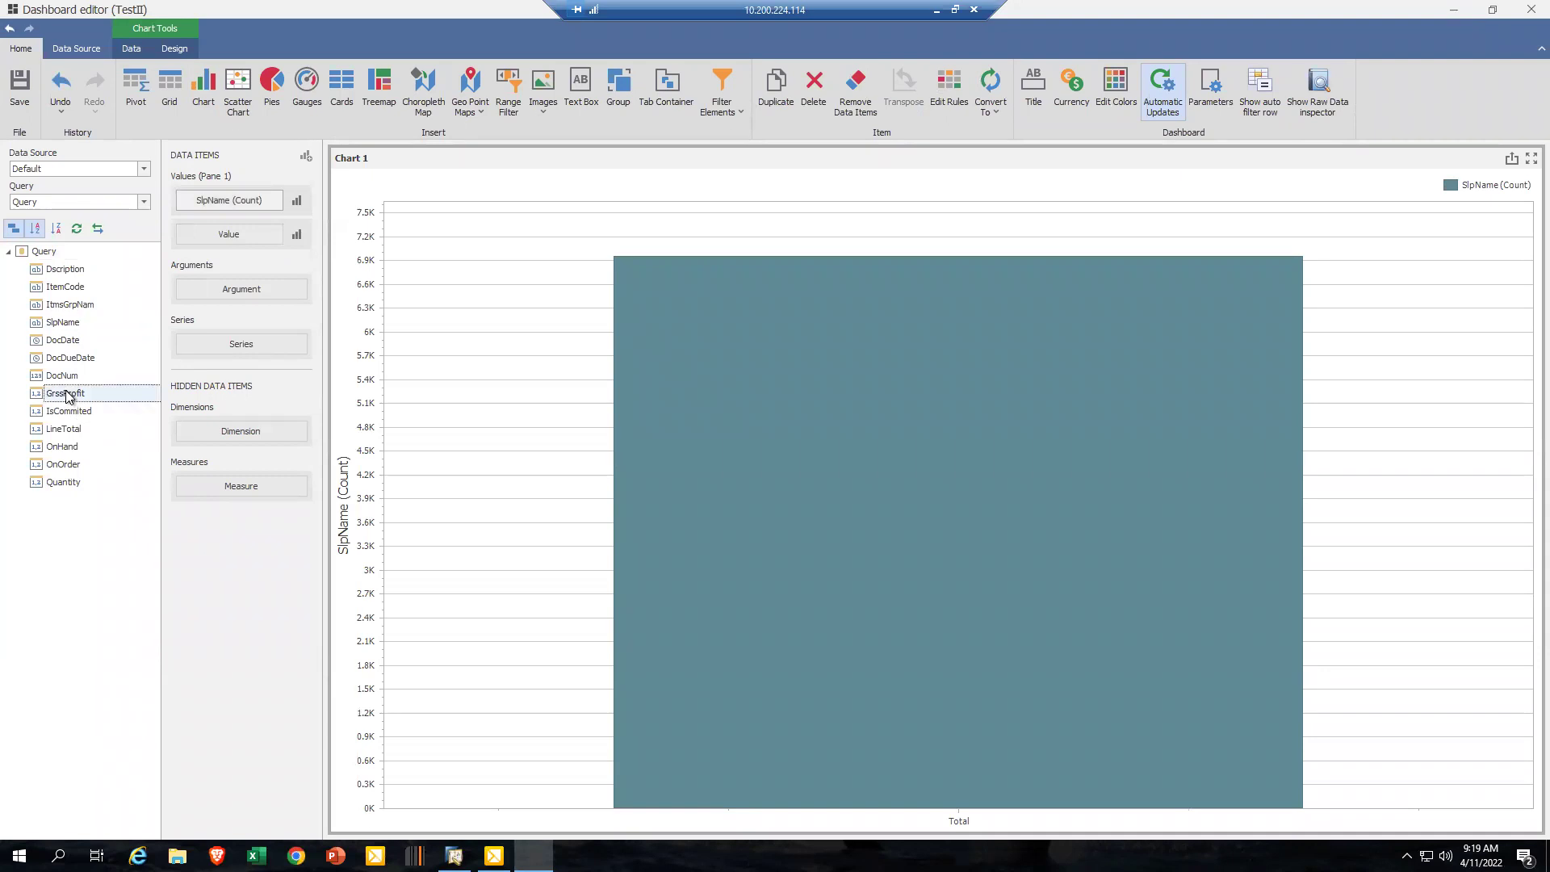
{"action": "left_click_drag", "start_coordinate": [99, 370], "coordinate": [254, 288]}
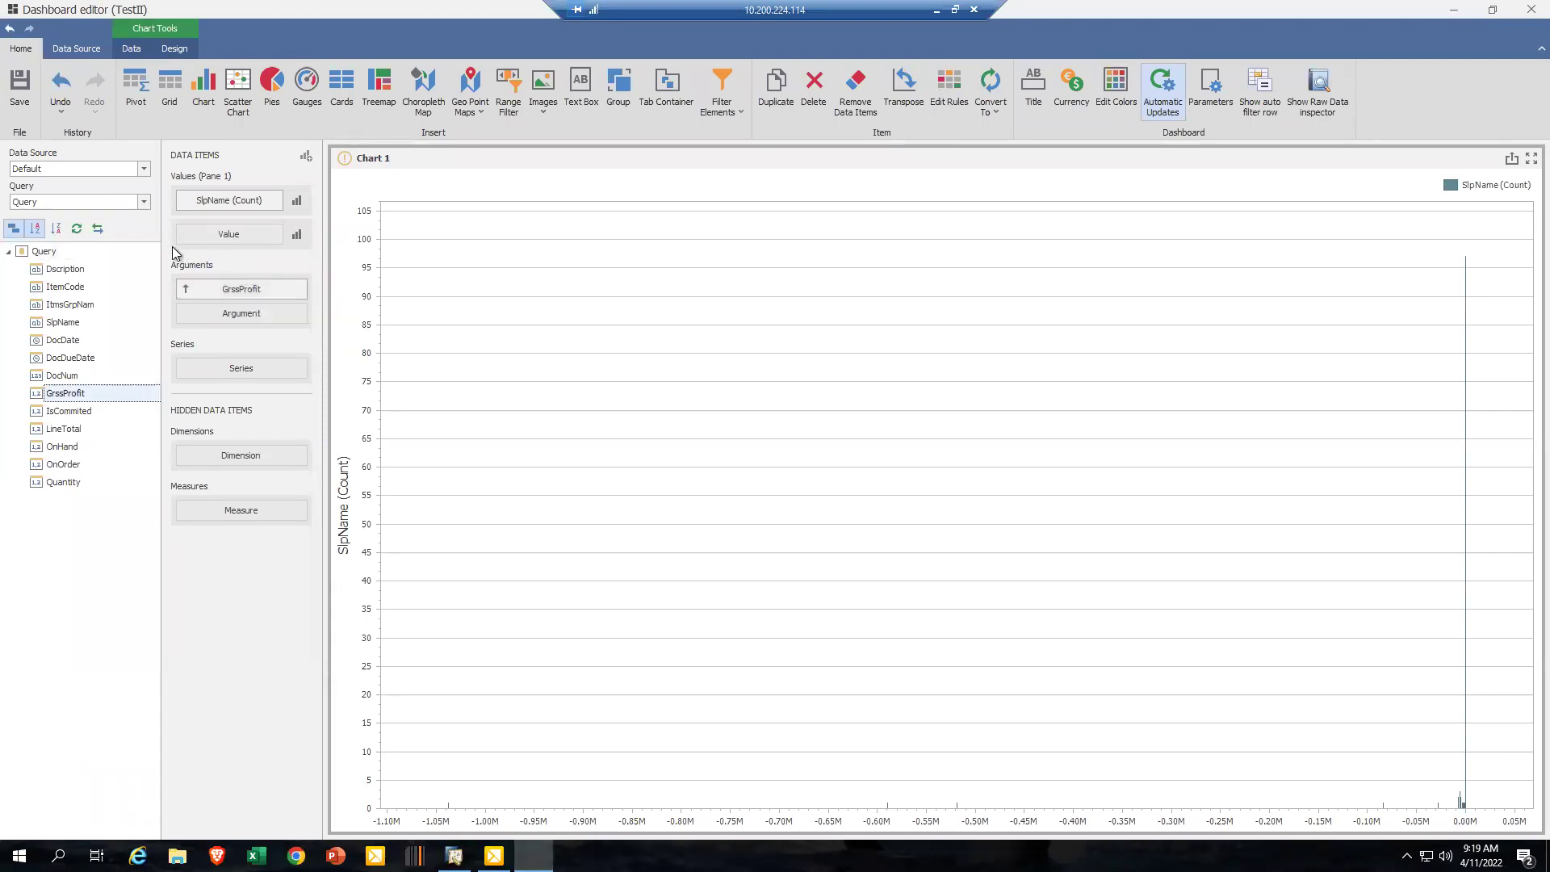
- Rearrange the chart's data items so that GrssProfit is the value and SlpName is the argument
{"action": "left_click_drag", "start_coordinate": [205, 206], "coordinate": [245, 365]}
{"action": "left_click_drag", "start_coordinate": [236, 265], "coordinate": [231, 206]}
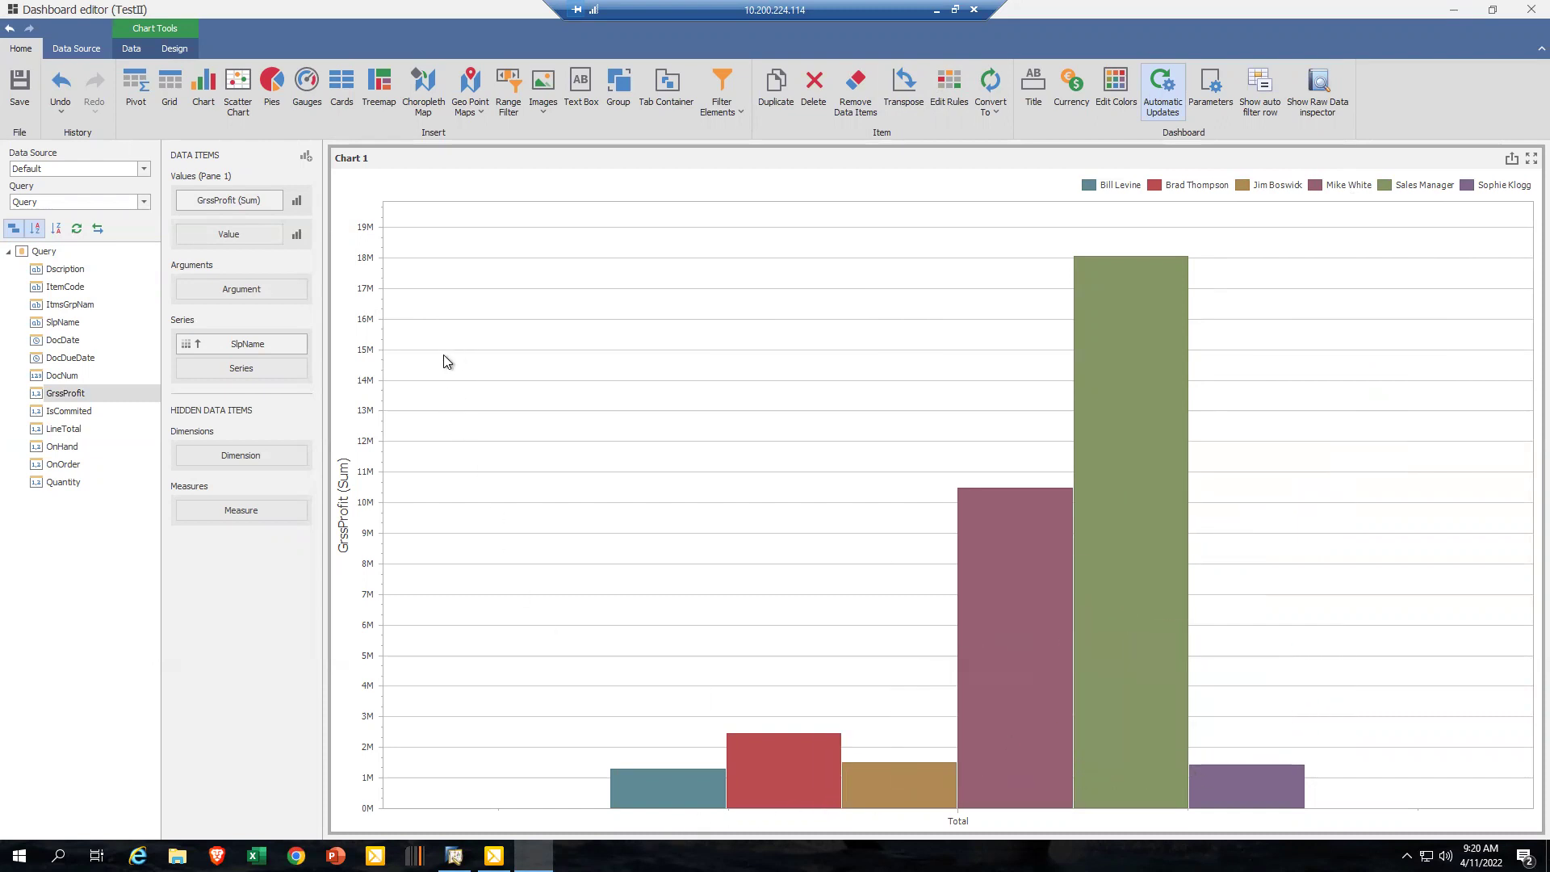
{"action": "left_click_drag", "start_coordinate": [239, 343], "coordinate": [239, 283]}
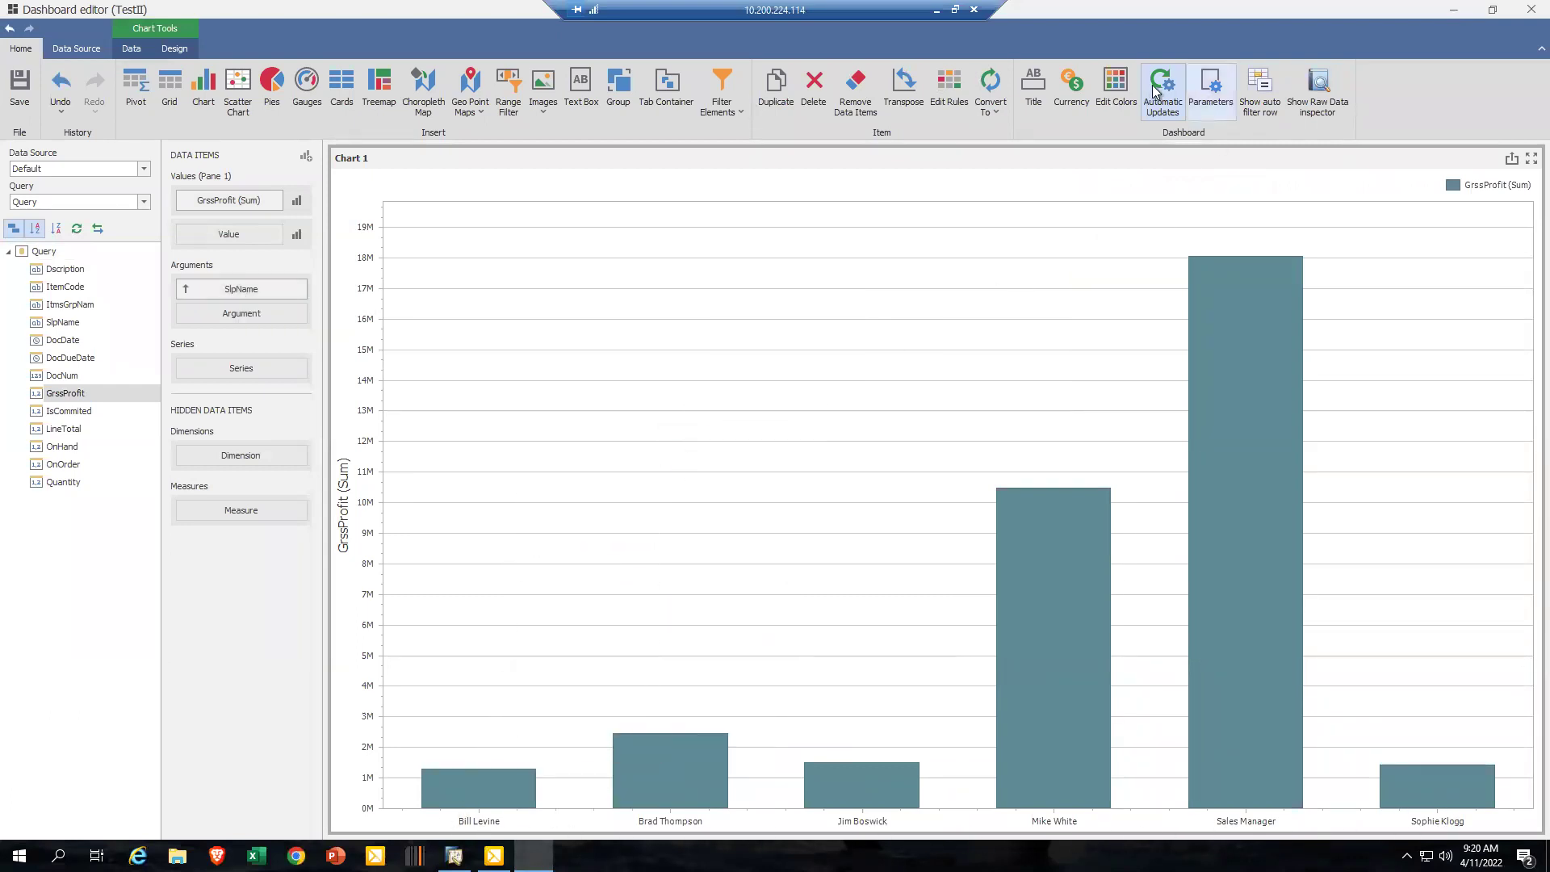
{"action": "left_click", "coordinate": [1111, 92]}
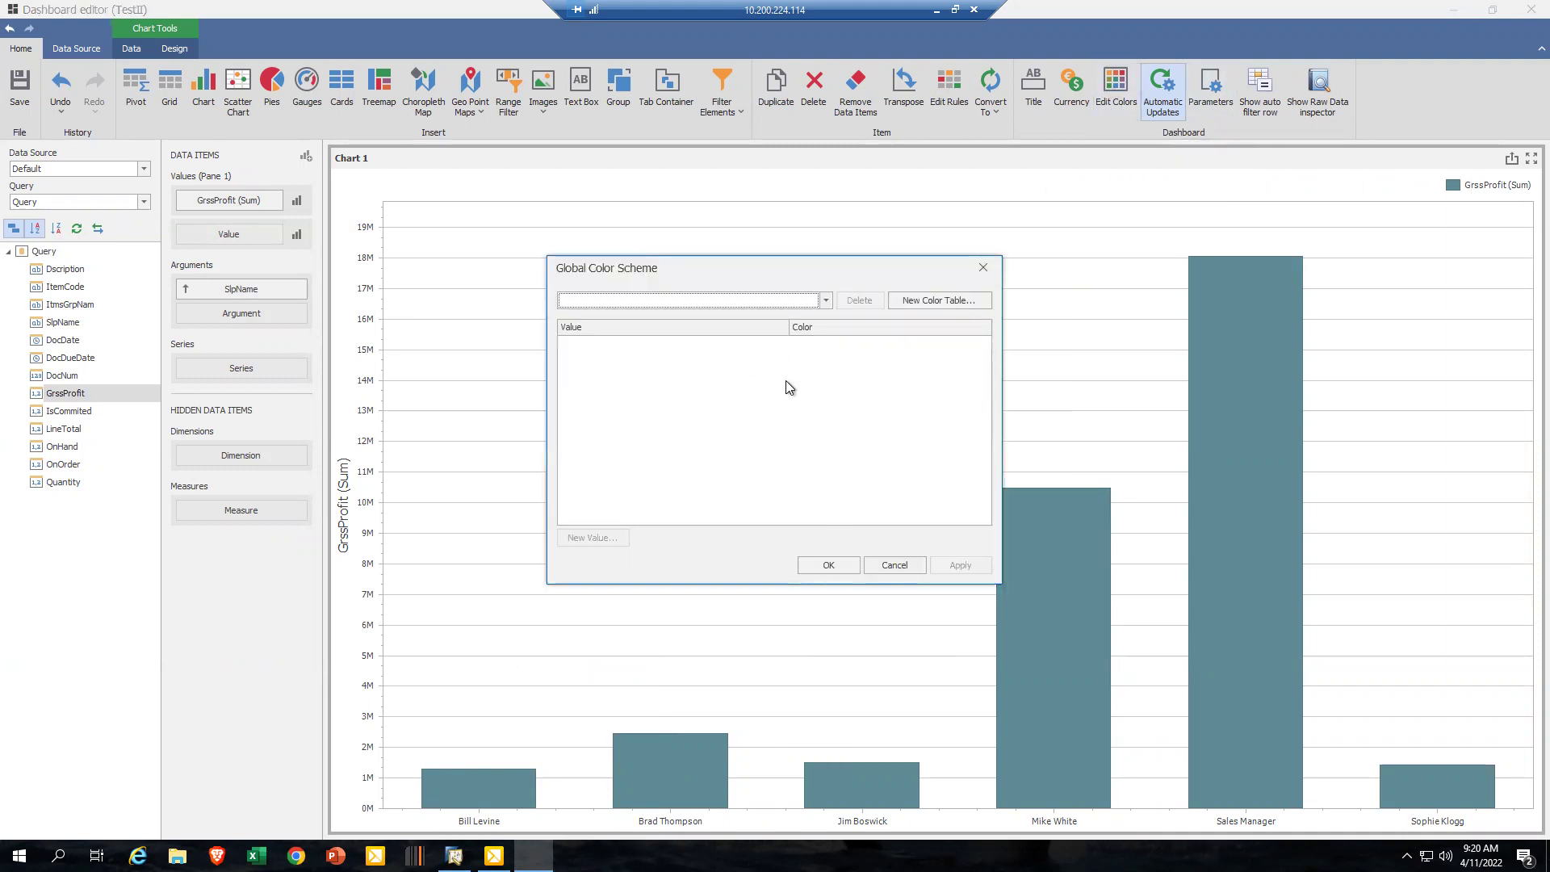
{"action": "left_click", "coordinate": [894, 563]}
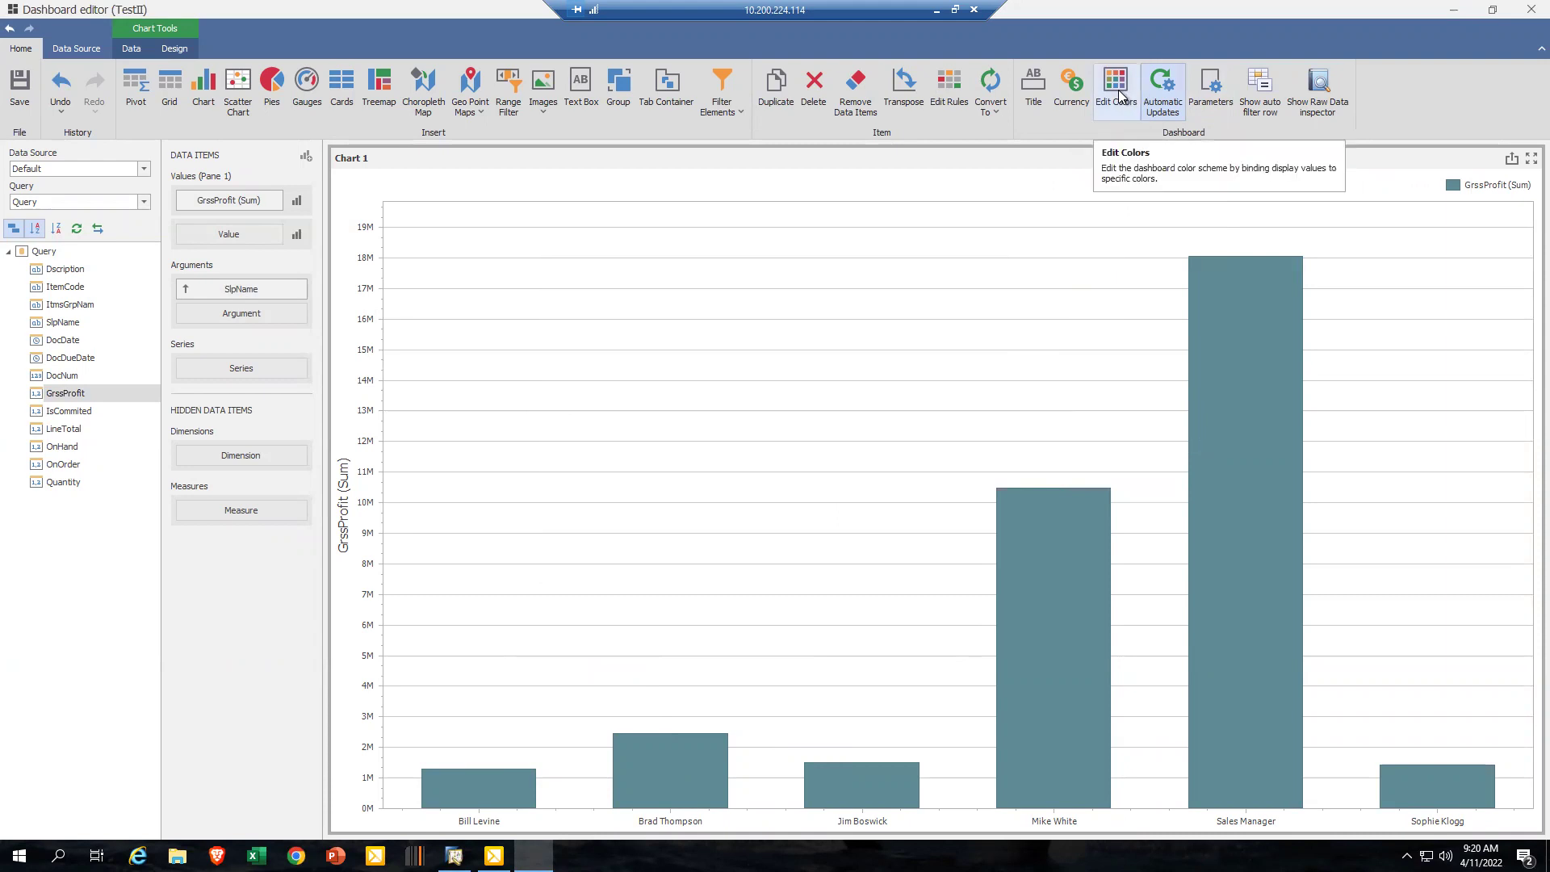
{"action": "right_click", "coordinate": [754, 232]}
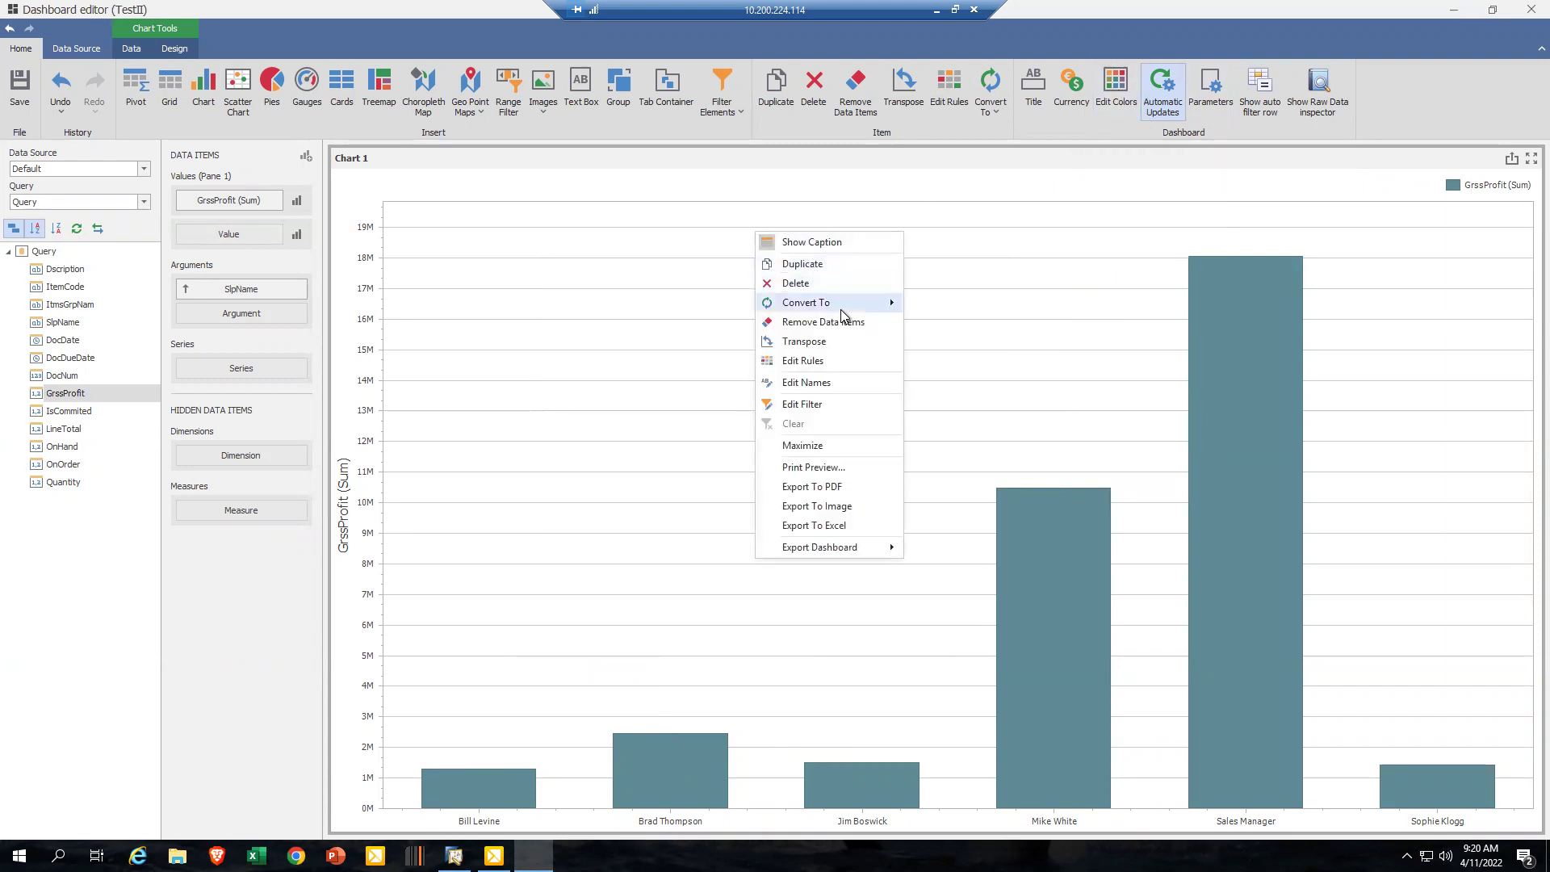
{"action": "mouse_move", "coordinate": [840, 306]}
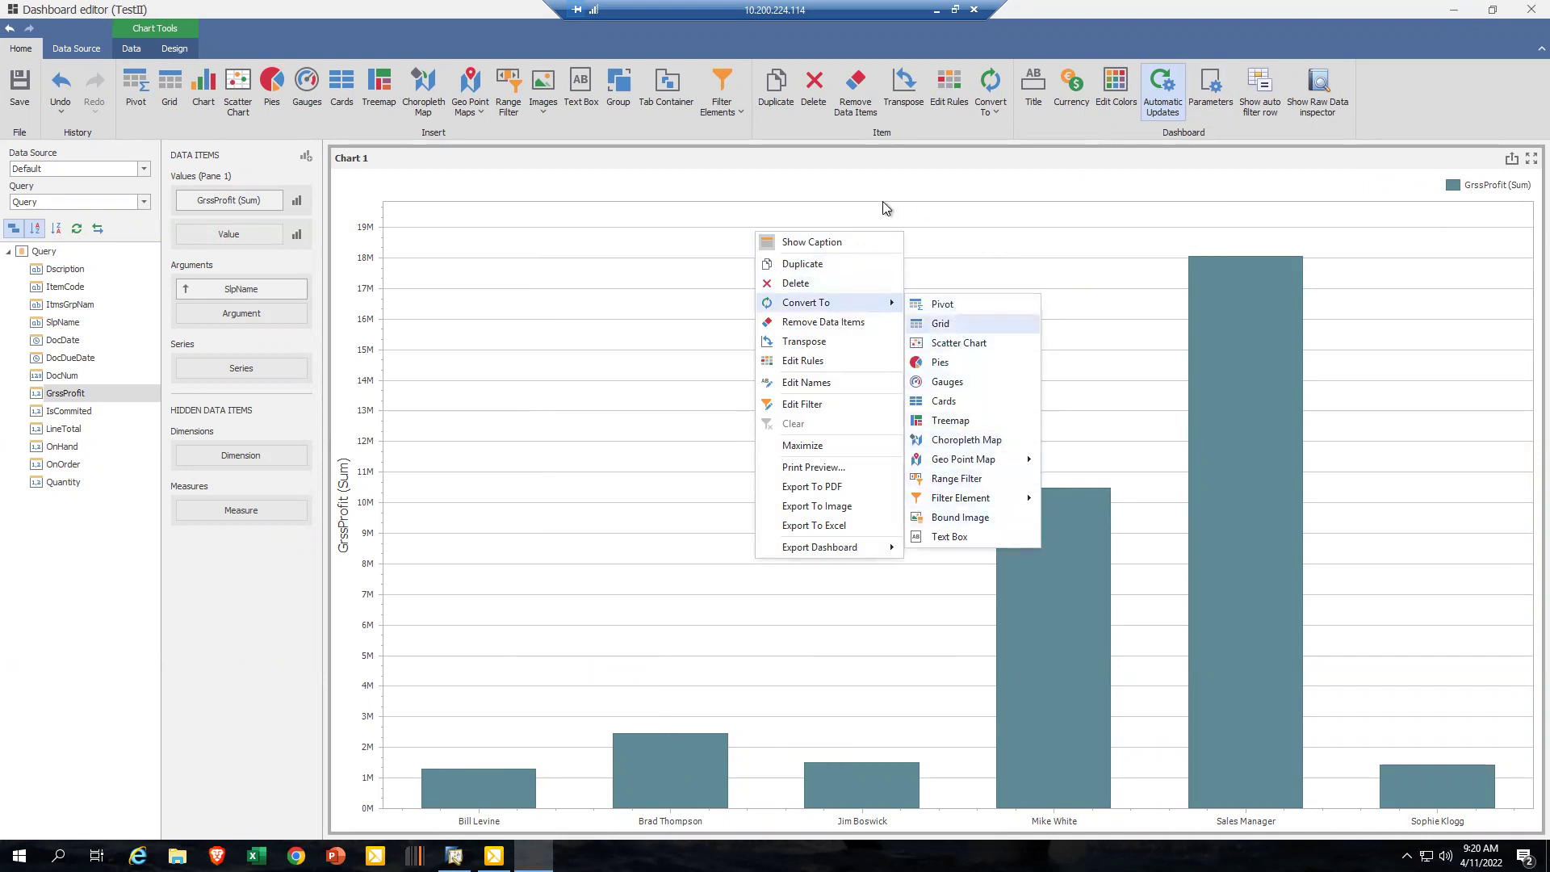
{"action": "left_click", "coordinate": [624, 198]}
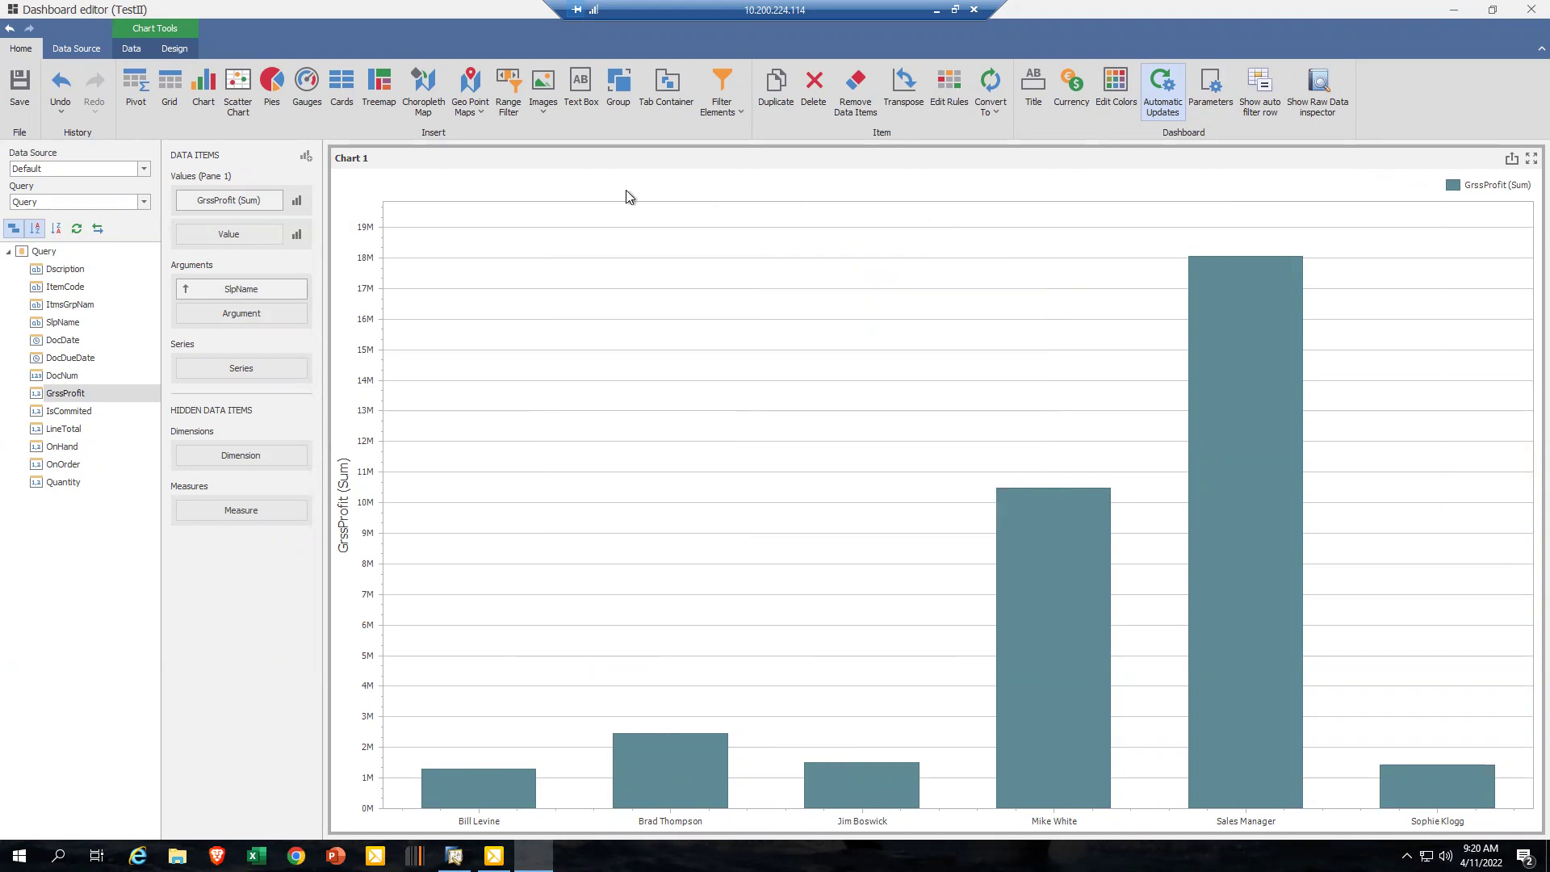
- Rename the chart to "Sales Gross Profit by rep" and its series to "Gross Profit"
{"action": "right_click", "coordinate": [573, 163]}
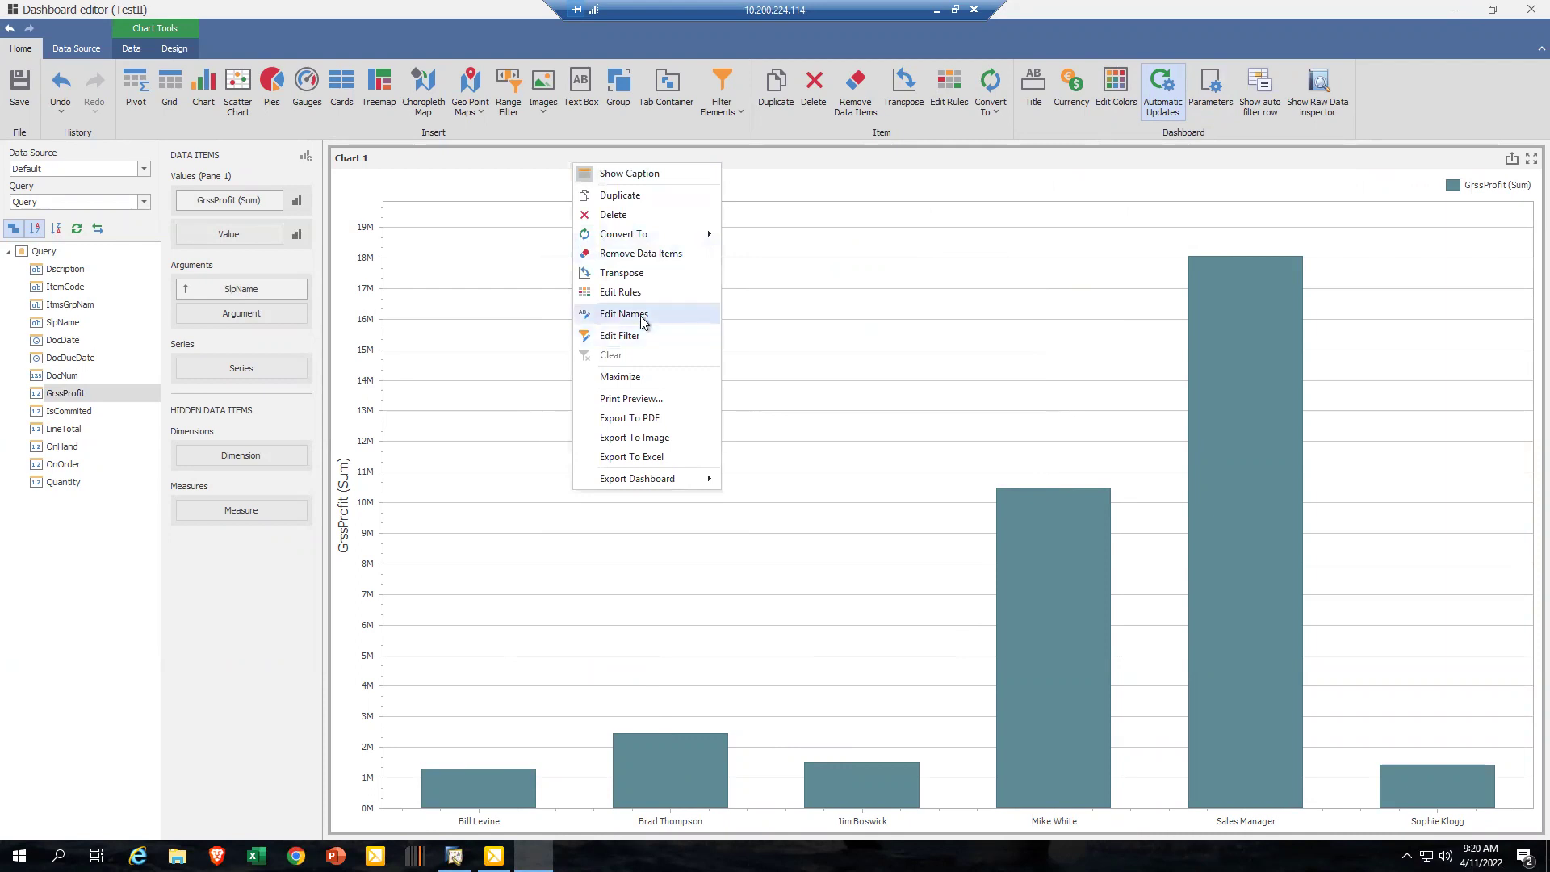
{"action": "left_click", "coordinate": [641, 315]}
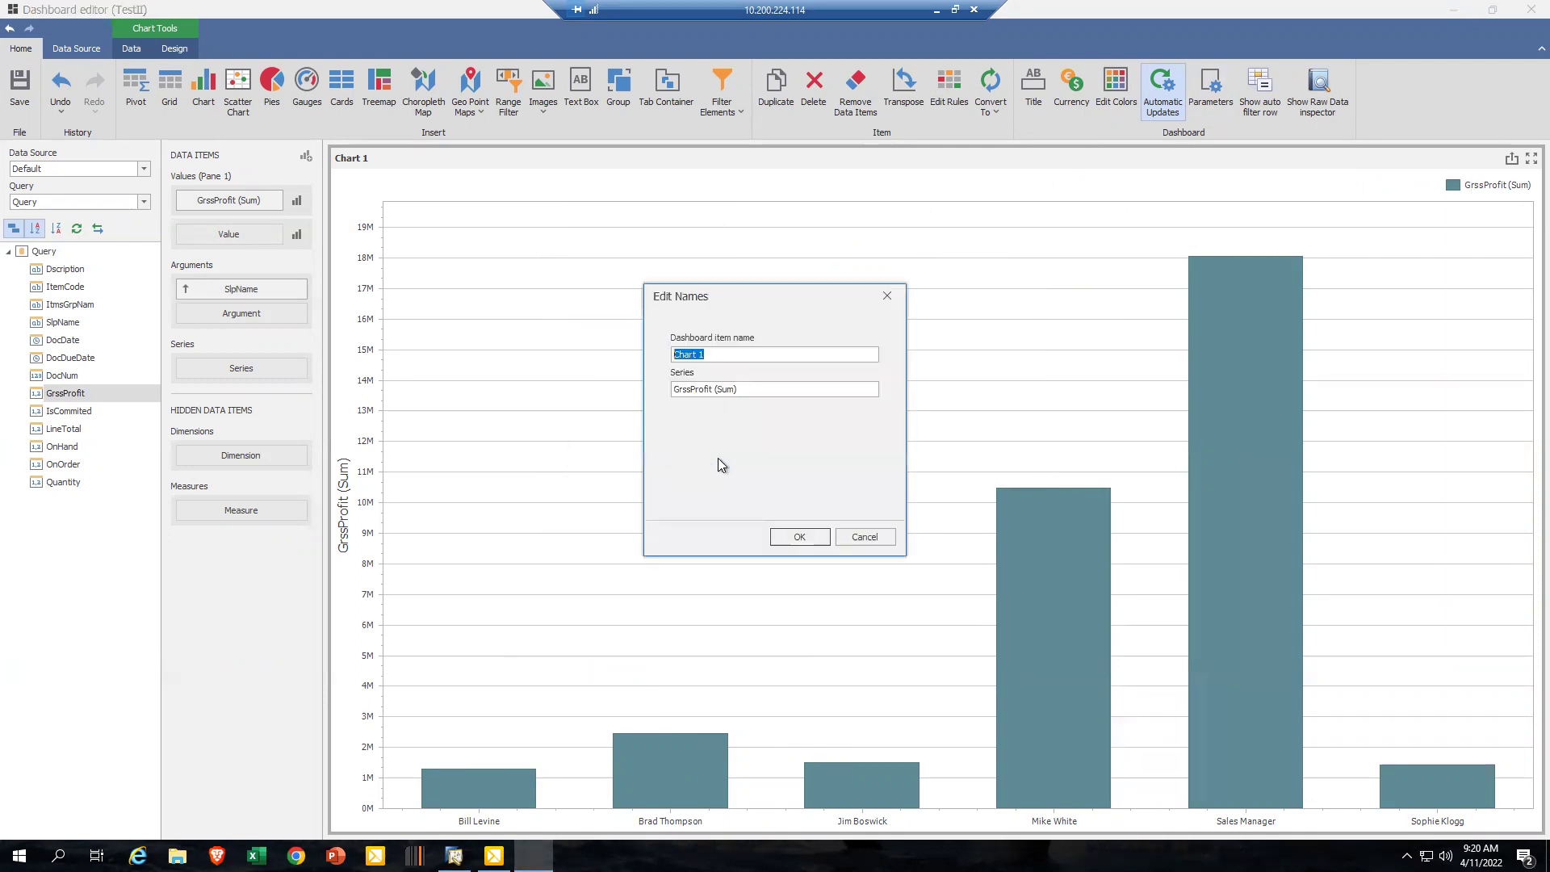
{"action": "type", "text": "sales Gross Profi"}
{"action": "key", "text": "ctrl+a"}
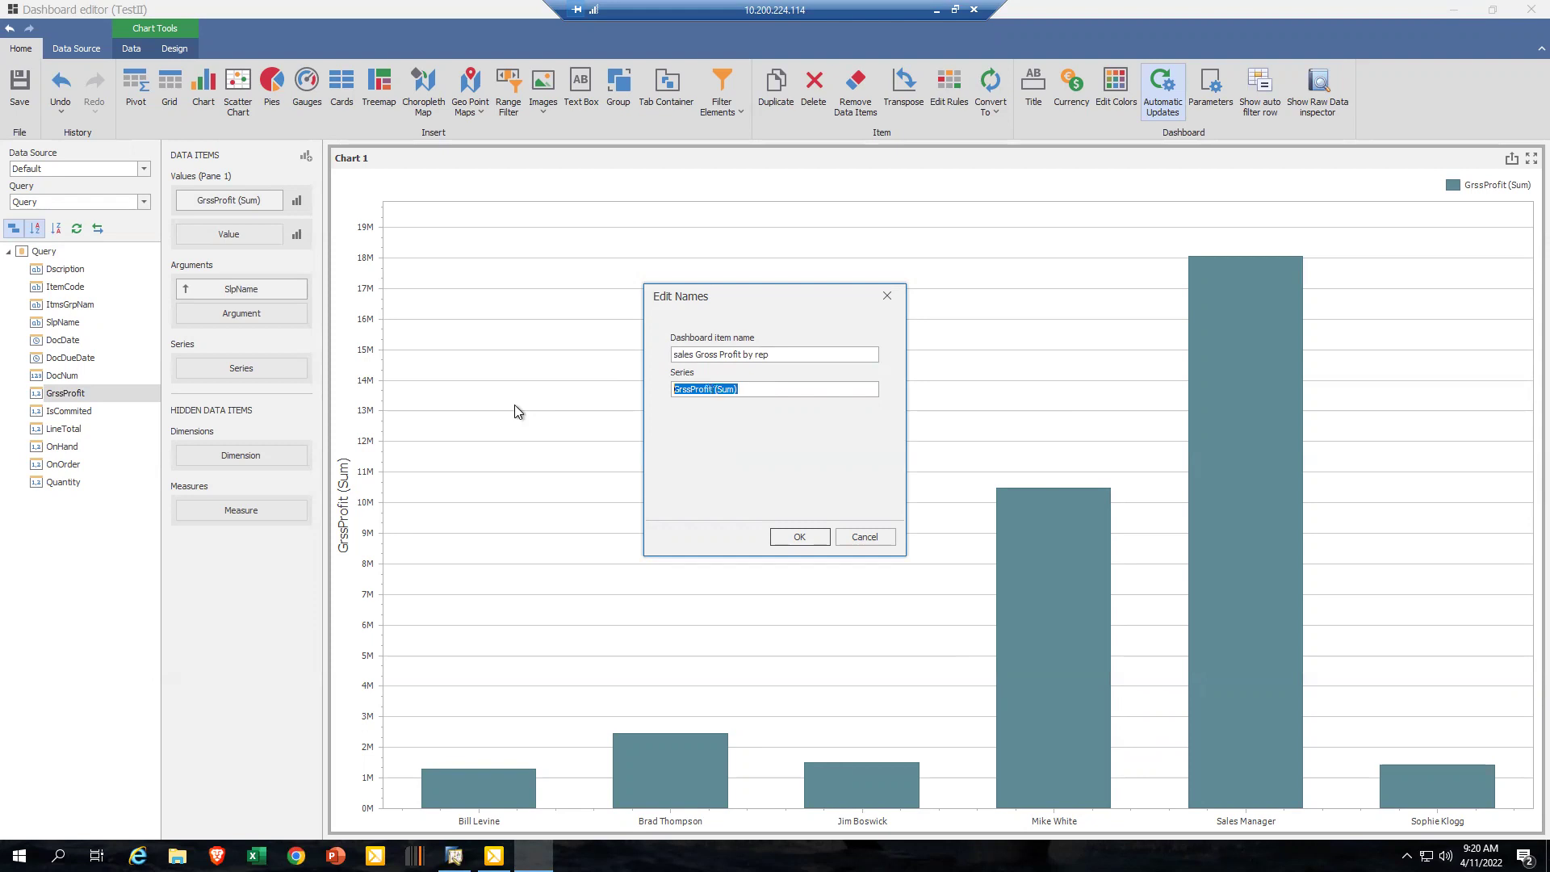
{"action": "type", "text": "Gross Profit"}
{"action": "left_click", "coordinate": [678, 355]}
{"action": "key", "text": "BackSpace"}
{"action": "type", "text": "S"}
{"action": "left_click", "coordinate": [799, 537]}
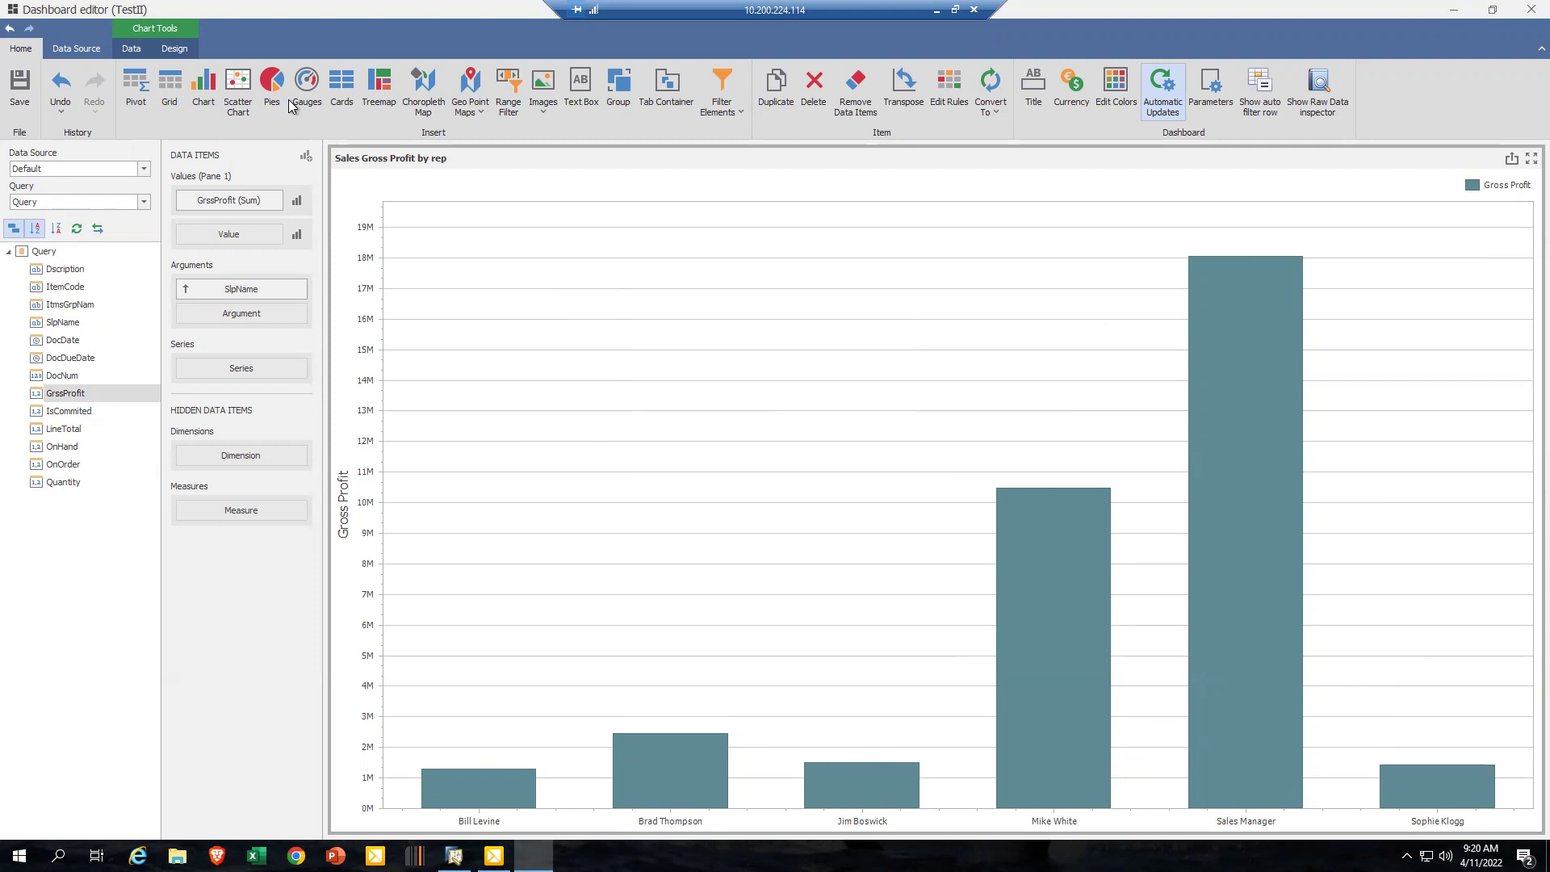
- Rename the data source query to "sales report"
{"action": "left_click", "coordinate": [144, 203]}
{"action": "left_click", "coordinate": [145, 209]}
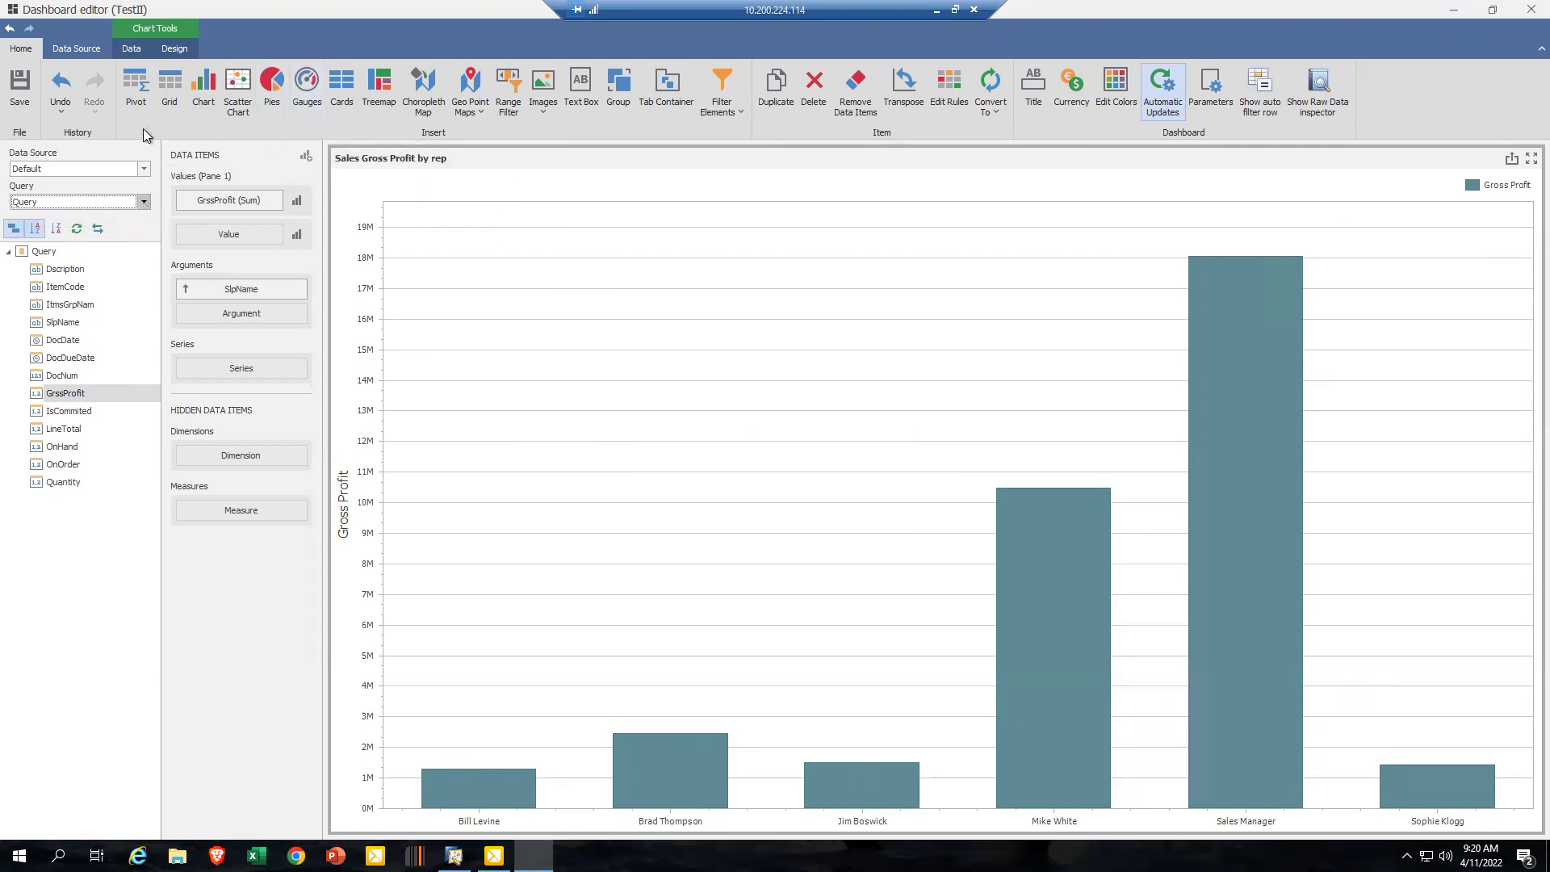
{"action": "left_click", "coordinate": [84, 50]}
{"action": "left_click", "coordinate": [176, 93]}
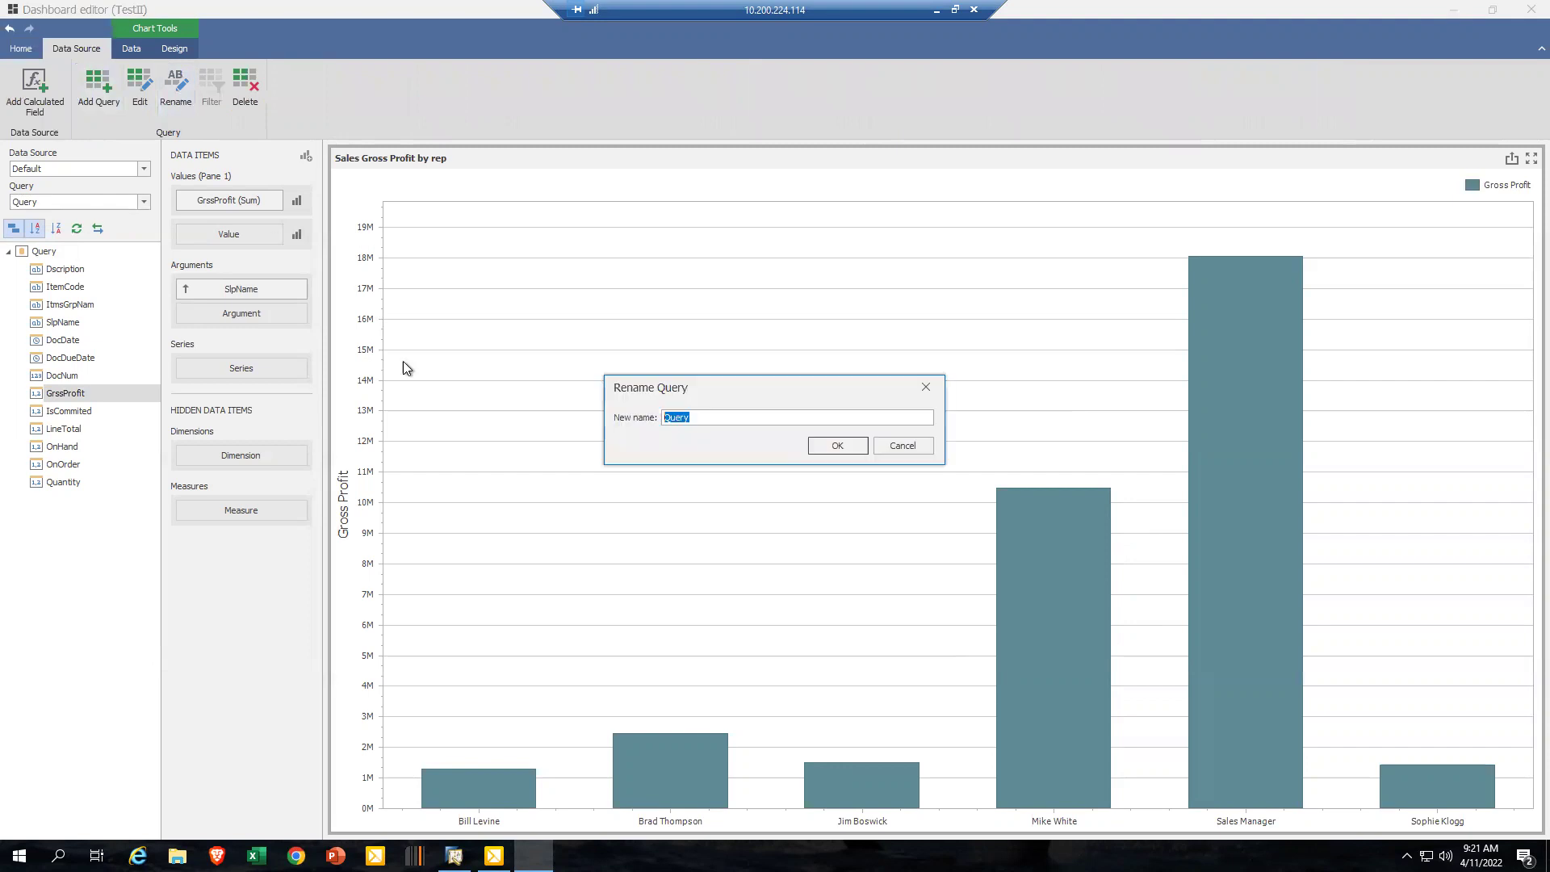
{"action": "type", "text": "sales repport"}
{"action": "left_click", "coordinate": [842, 444]}
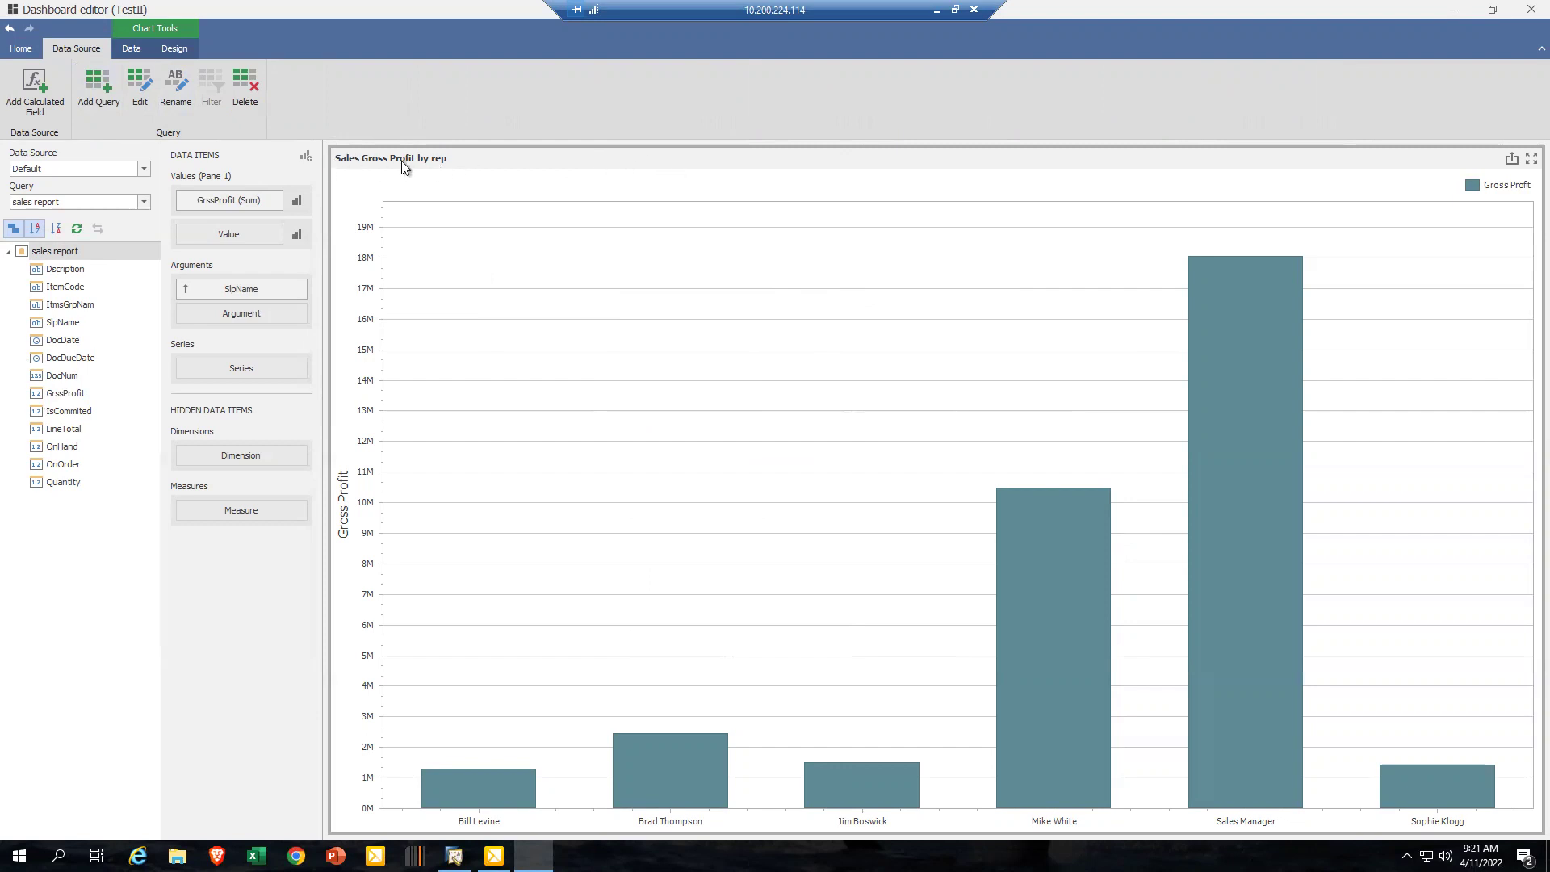
- Insert a grid into the dashboard and place it above the gross profit chart at full width
{"action": "left_click", "coordinate": [21, 50]}
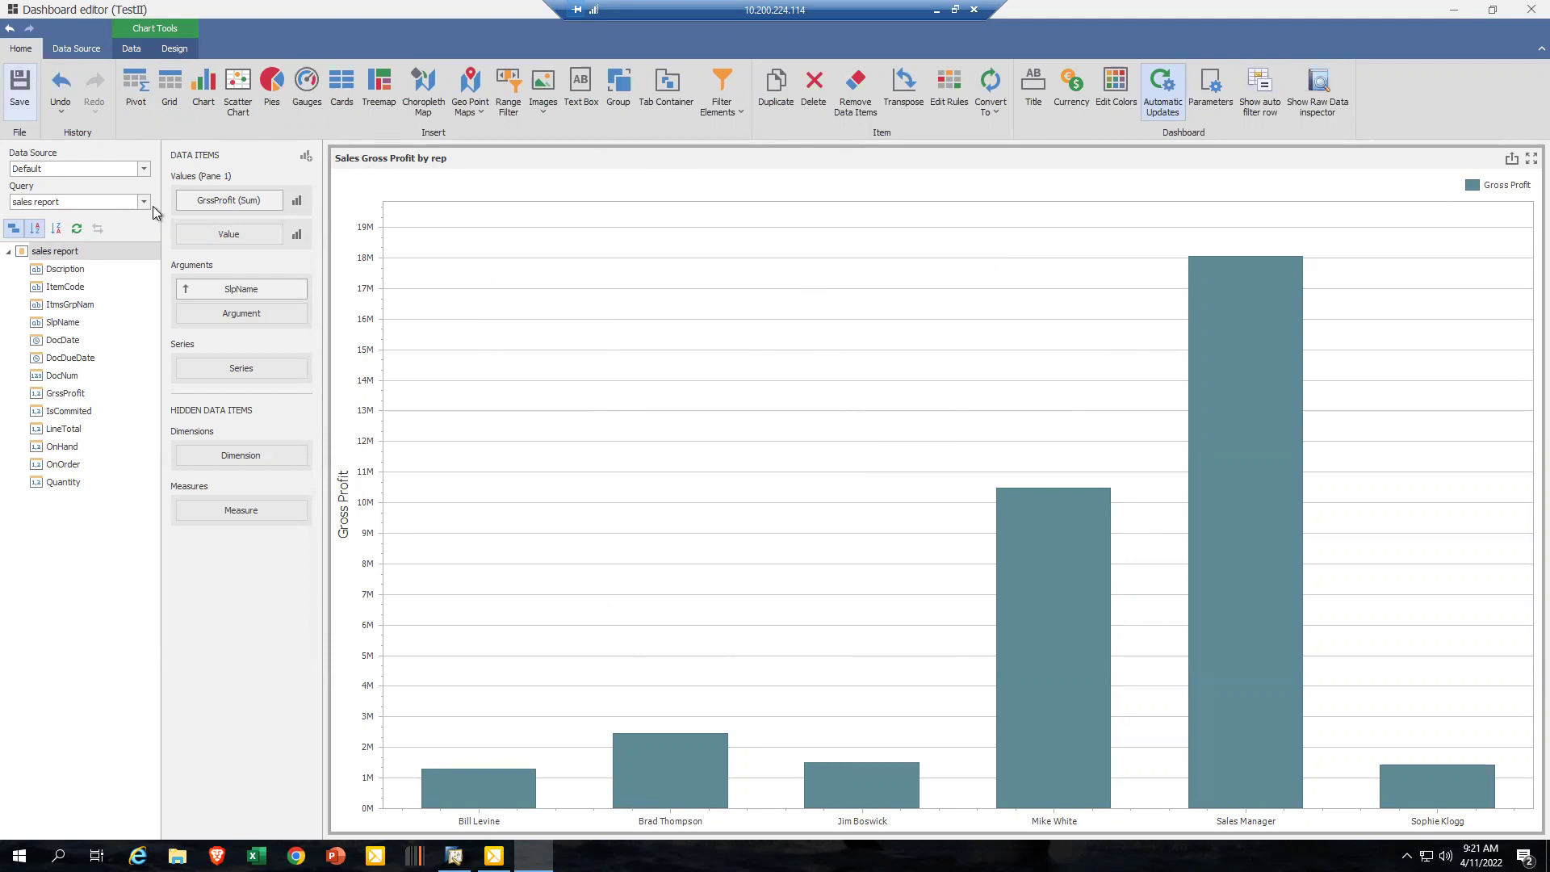
{"action": "left_click", "coordinate": [171, 84]}
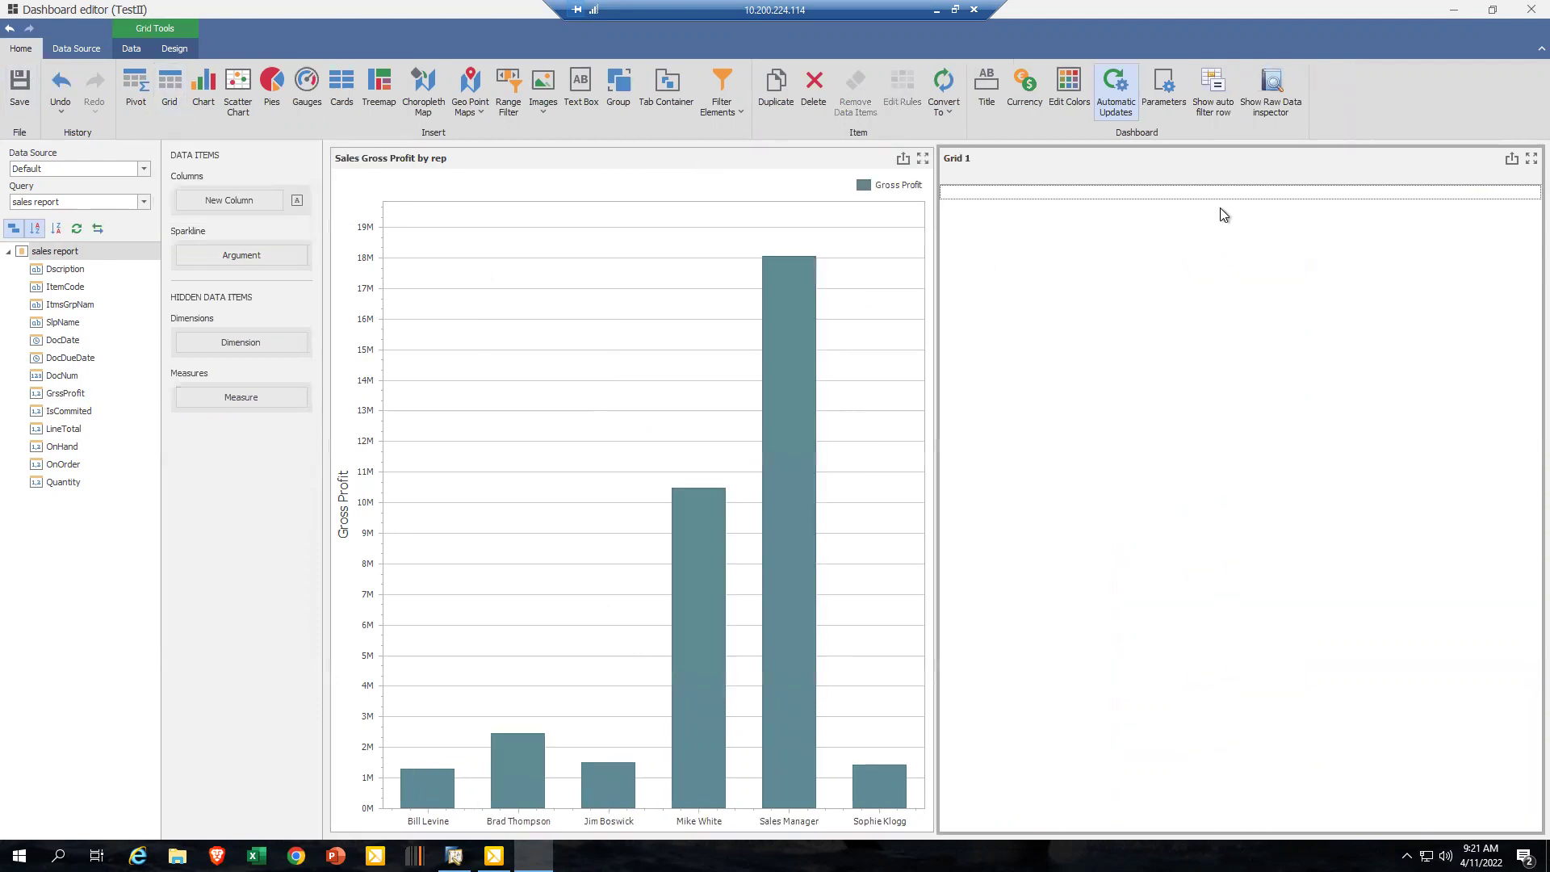
{"action": "left_click_drag", "start_coordinate": [1233, 158], "coordinate": [603, 166]}
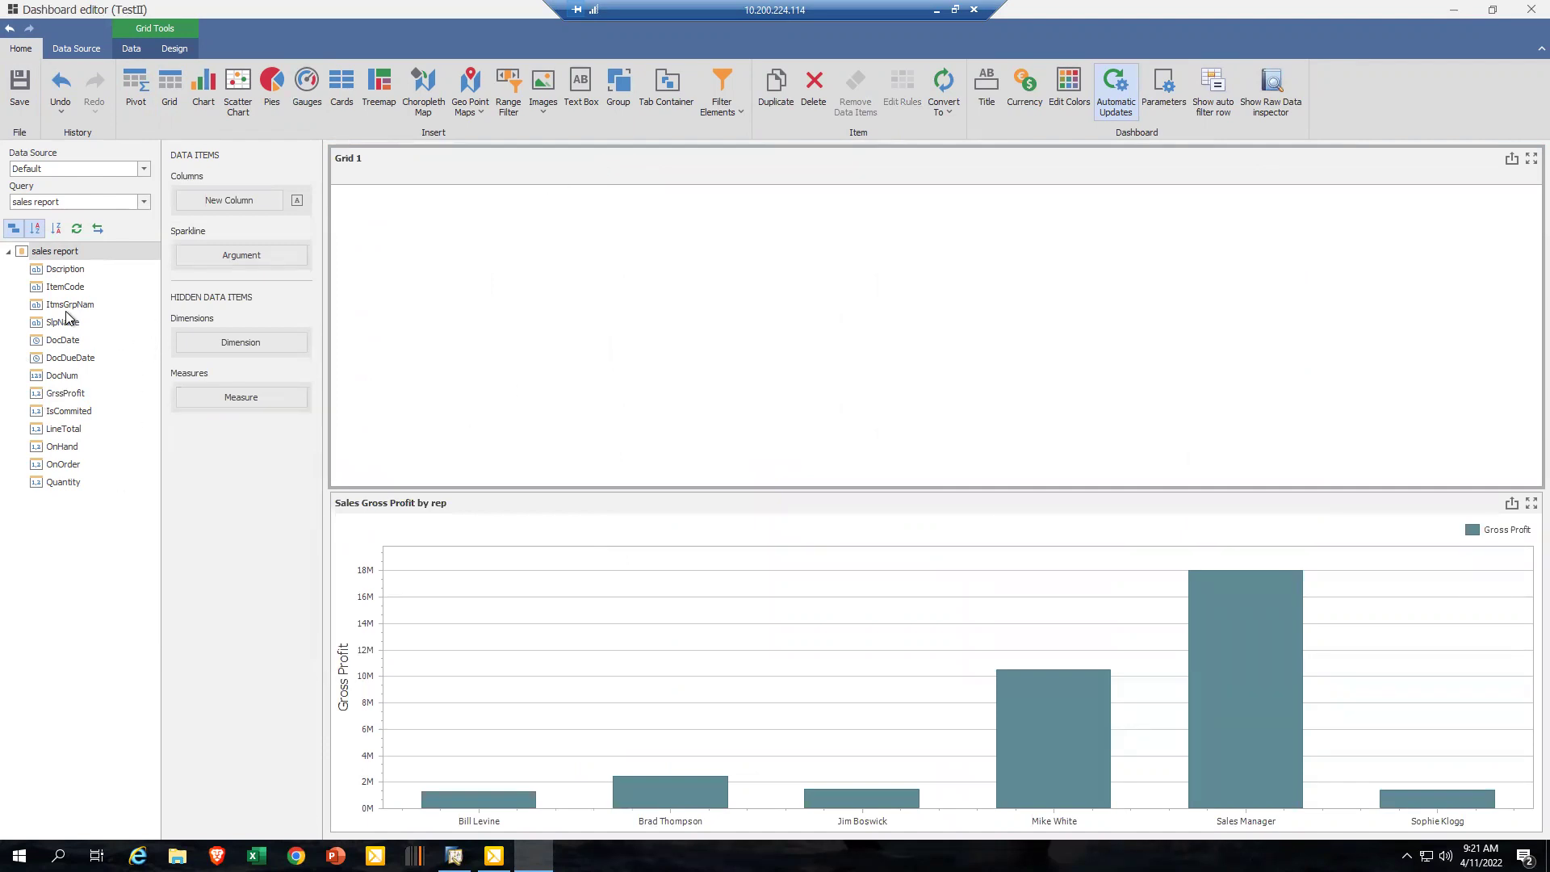
- Add SlpName, ItmsGrpNam and ItemCode as the grid's first three columns
{"action": "left_click_drag", "start_coordinate": [63, 322], "coordinate": [234, 198]}
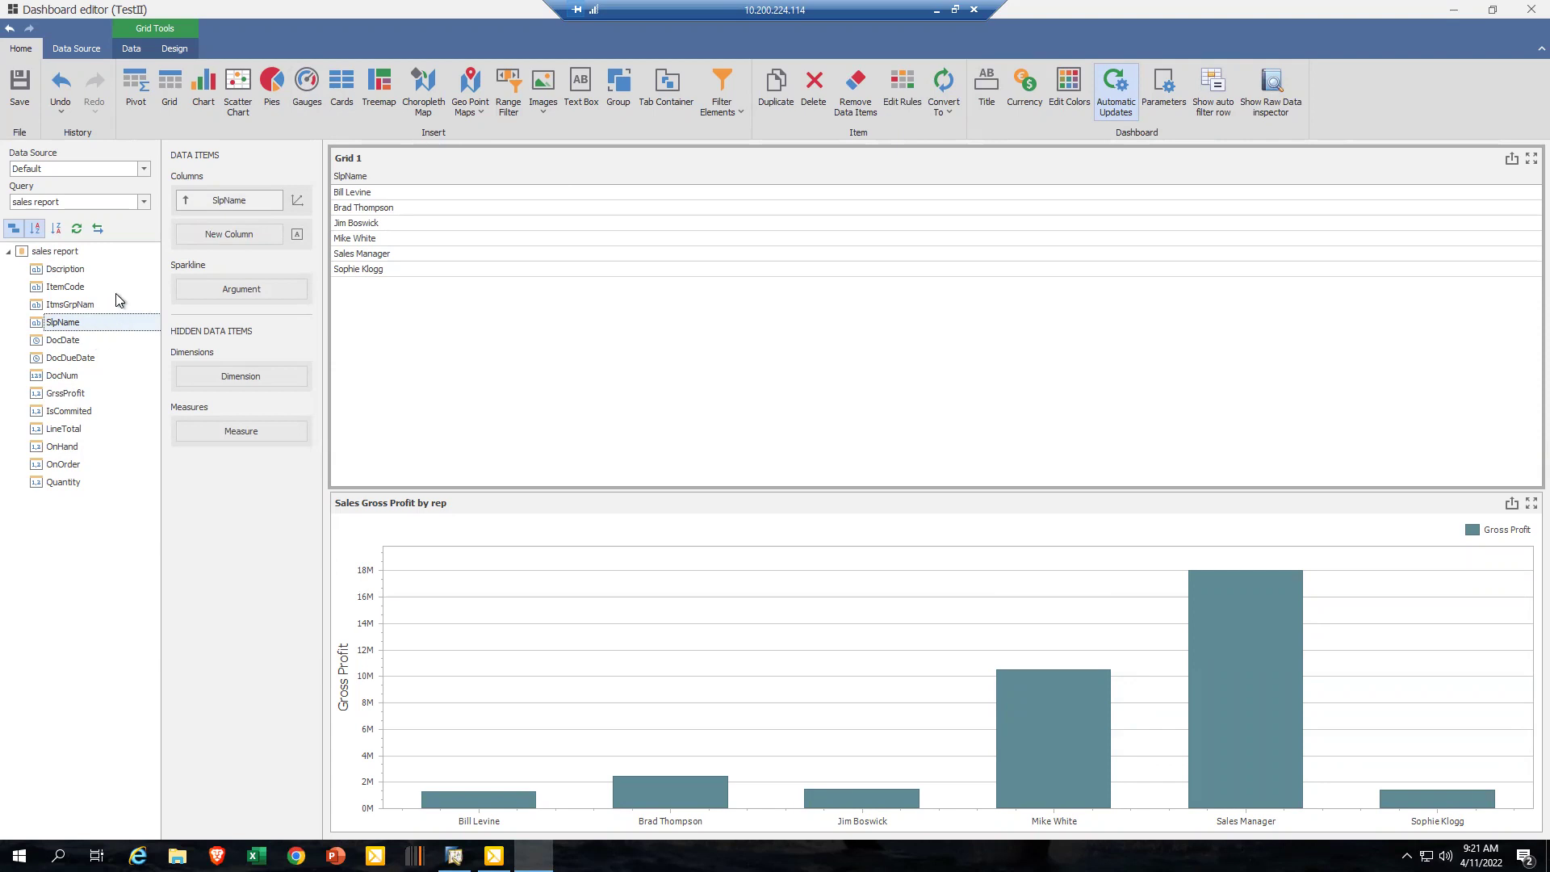
{"action": "left_click_drag", "start_coordinate": [65, 308], "coordinate": [230, 230]}
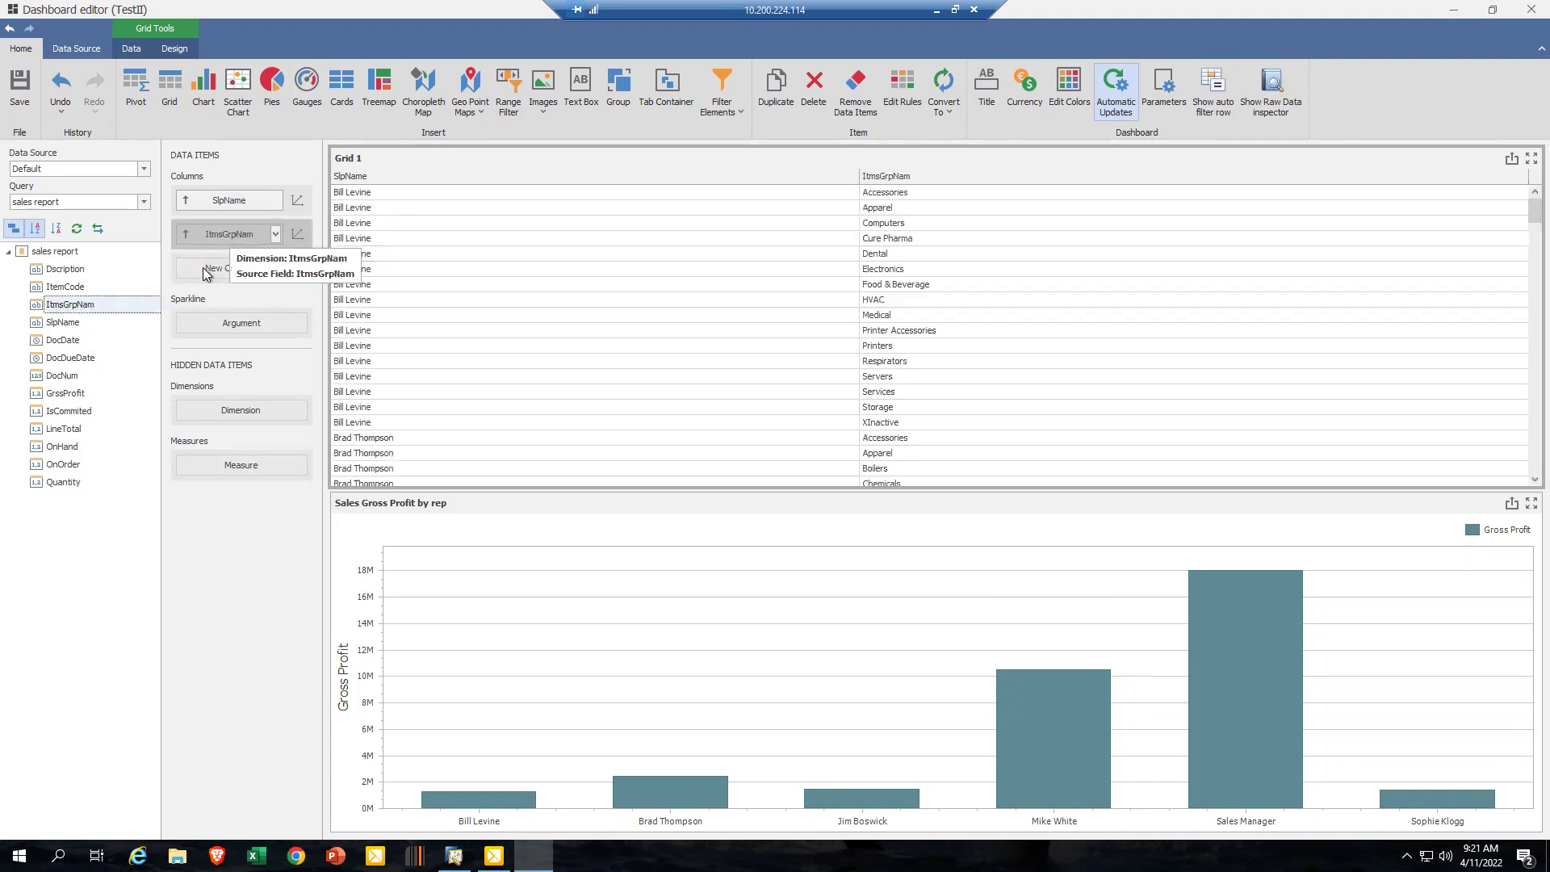
{"action": "left_click_drag", "start_coordinate": [66, 287], "coordinate": [236, 270]}
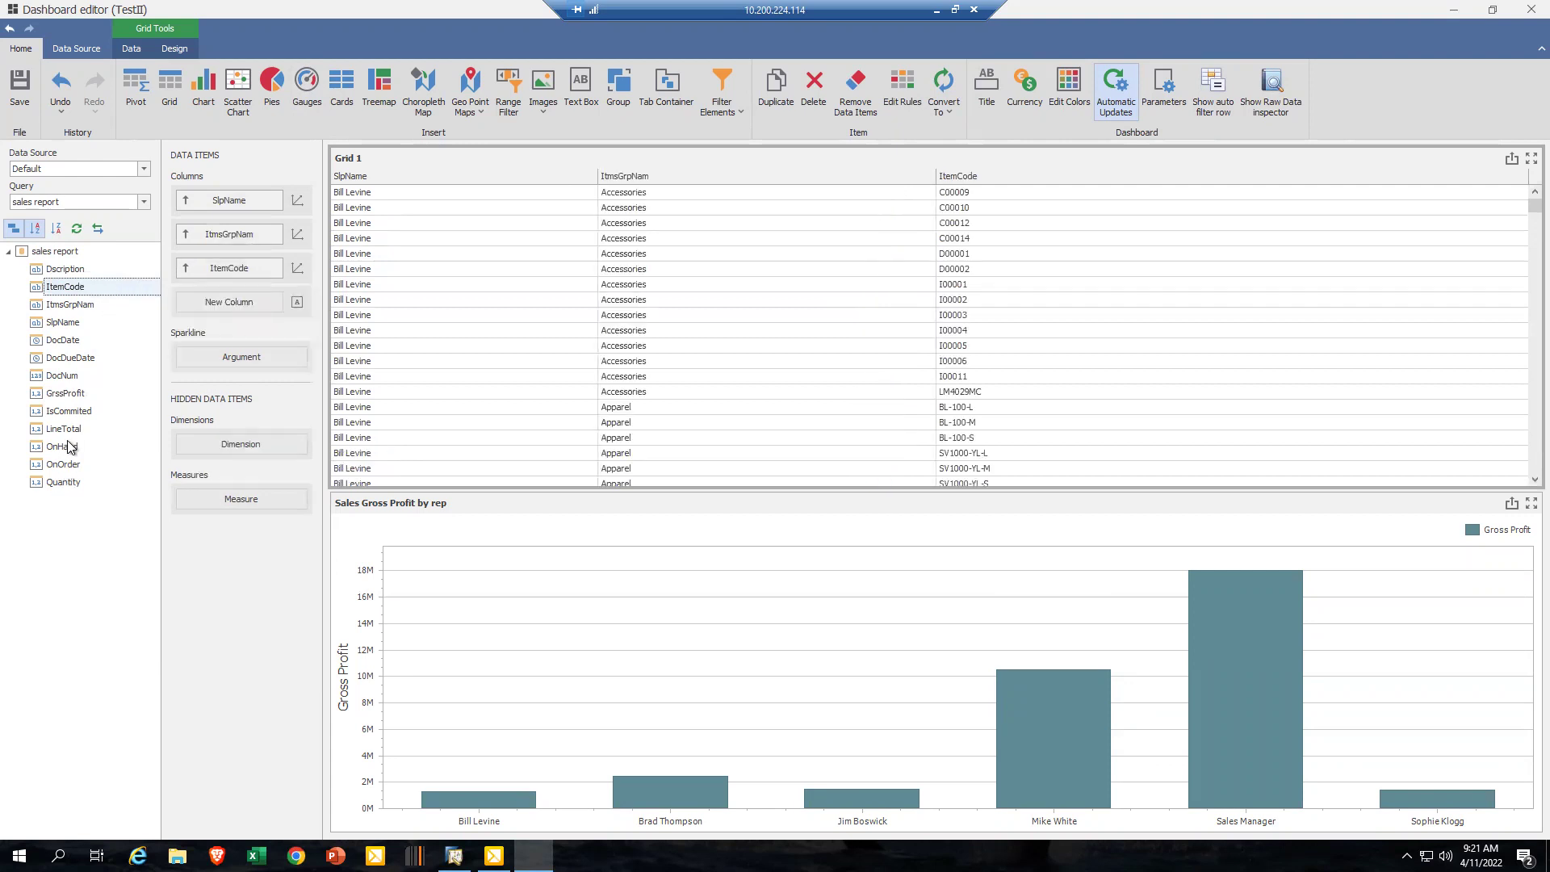
- Extend the grid with DocNum, DocDate, Quantity, LineTotal and GrssProfit columns, in that order after ItemCode
{"action": "left_click_drag", "start_coordinate": [62, 377], "coordinate": [222, 303]}
{"action": "left_click_drag", "start_coordinate": [61, 342], "coordinate": [211, 335]}
{"action": "left_click_drag", "start_coordinate": [63, 394], "coordinate": [238, 370]}
{"action": "left_click_drag", "start_coordinate": [231, 368], "coordinate": [231, 366]}
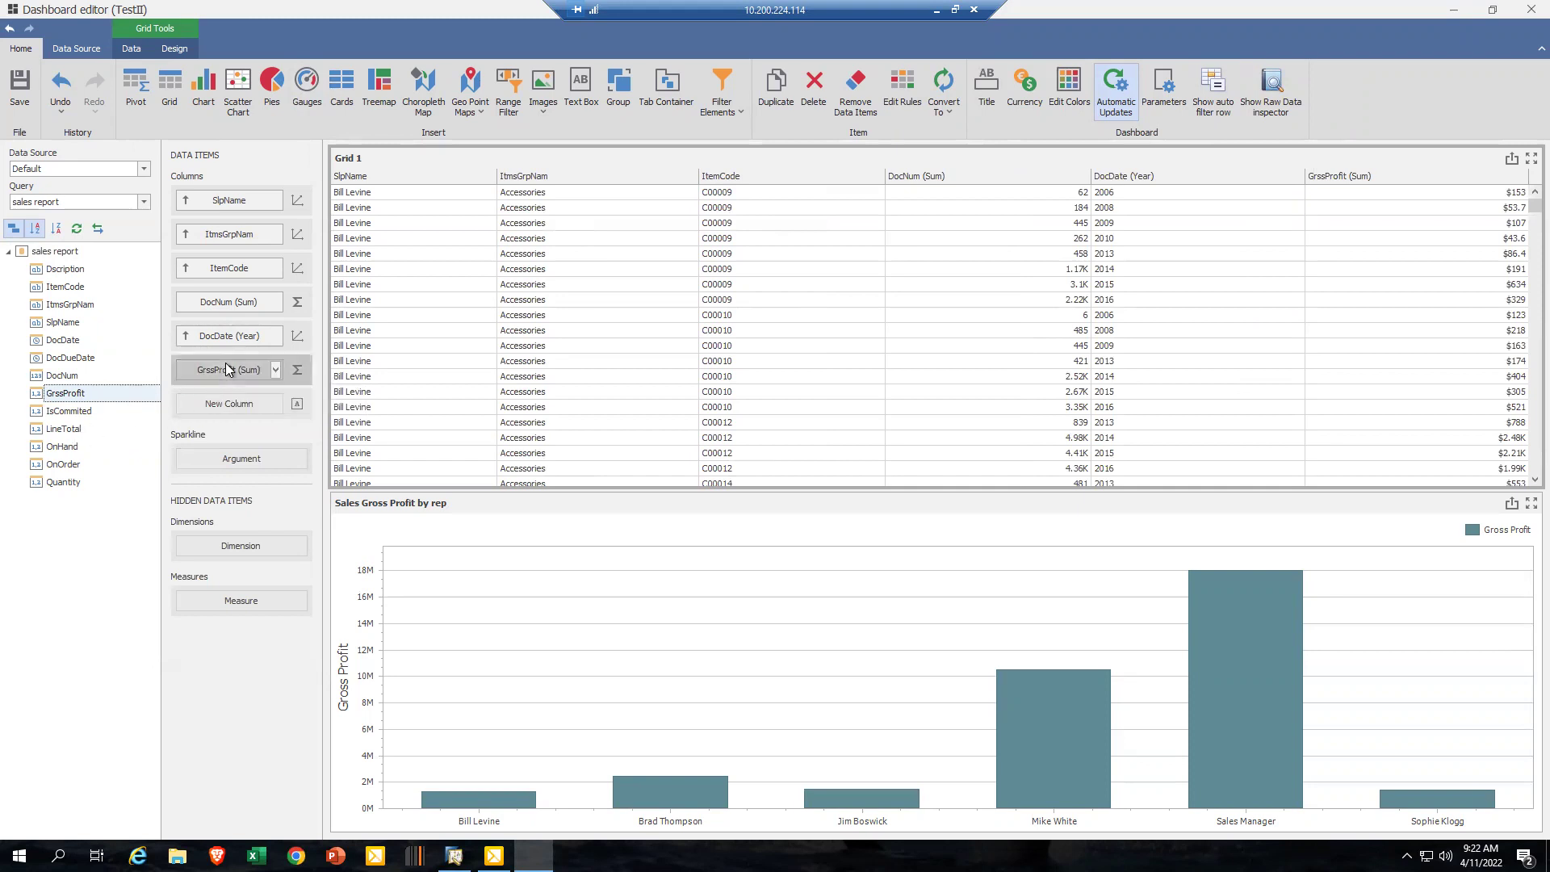
{"action": "left_click_drag", "start_coordinate": [71, 434], "coordinate": [232, 357]}
{"action": "mouse_move", "coordinate": [66, 481]}
{"action": "left_mouse_down"}
{"action": "mouse_move", "coordinate": [196, 420]}
{"action": "mouse_move", "coordinate": [233, 356]}
{"action": "left_mouse_up"}
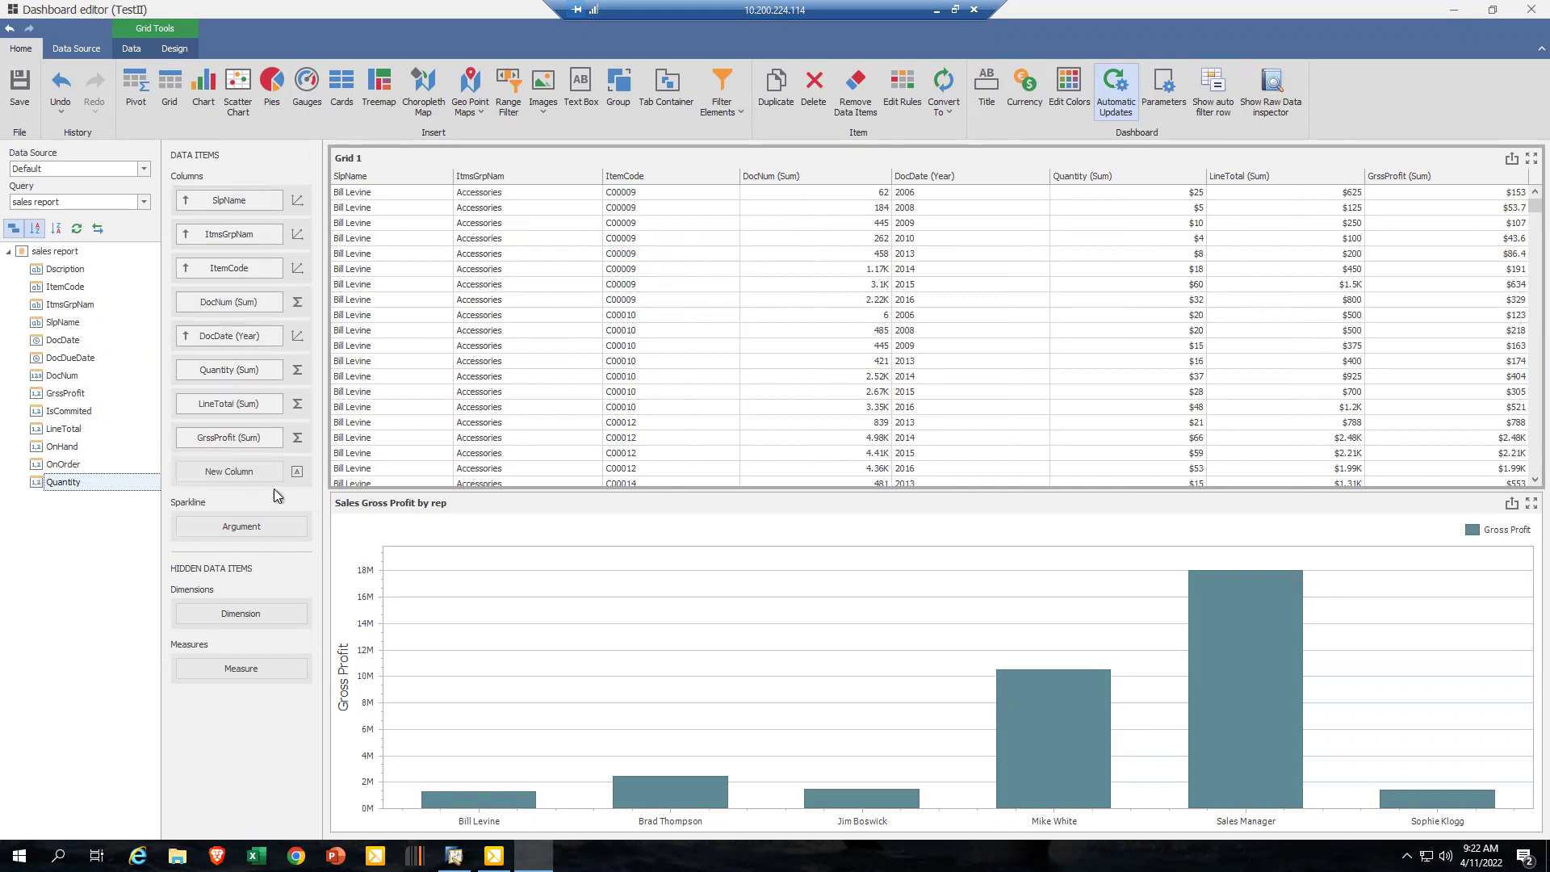
- Format the grid's DocNum column as Number with unit Ones and precision 0
{"action": "left_click", "coordinate": [275, 302]}
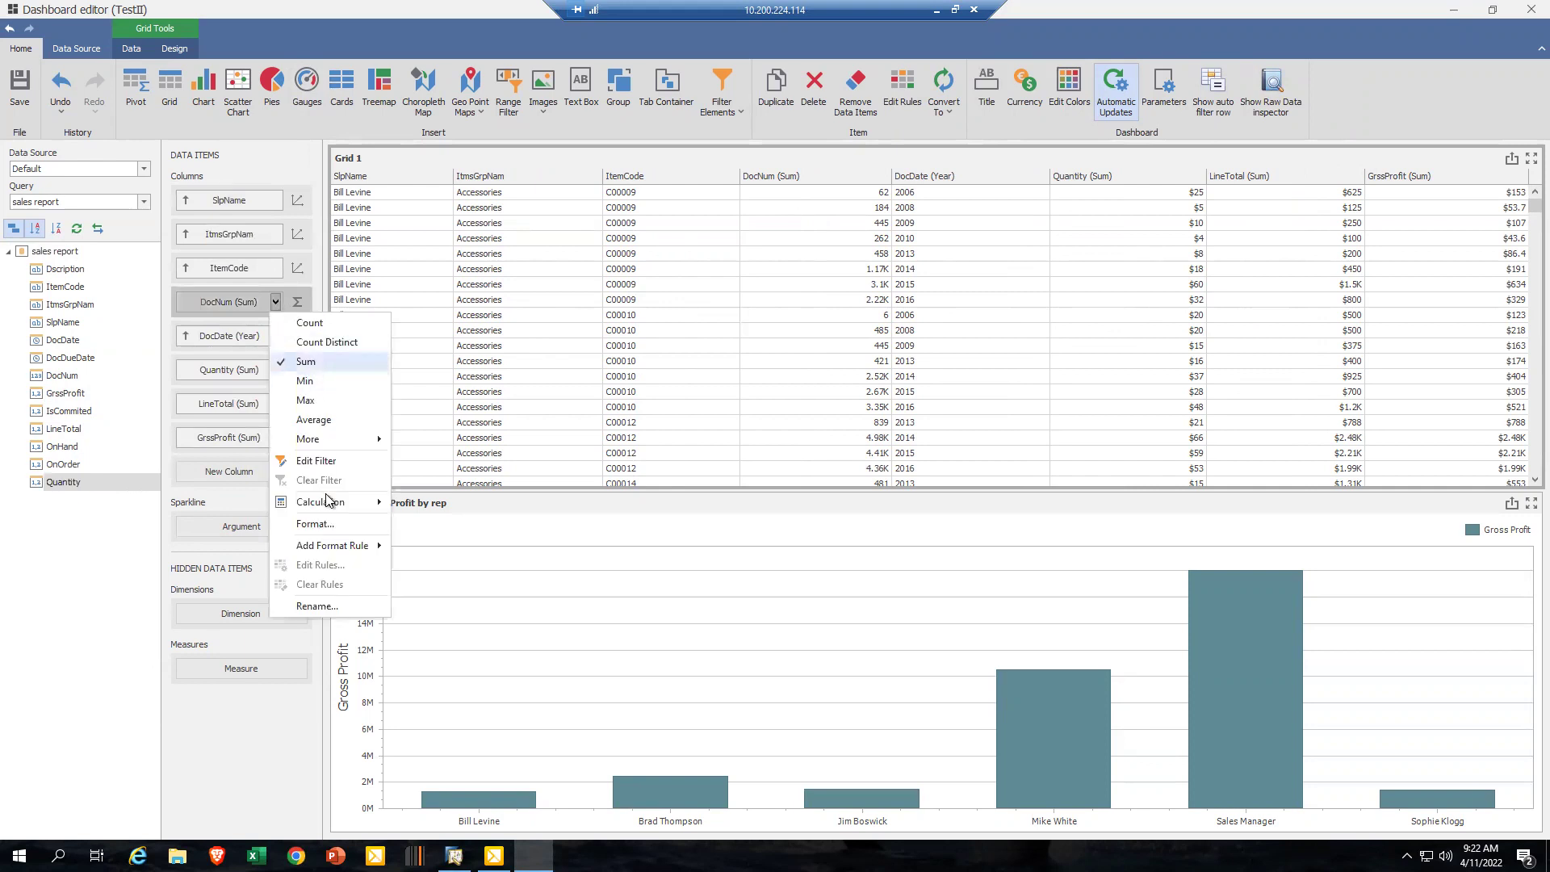
{"action": "left_click", "coordinate": [336, 525]}
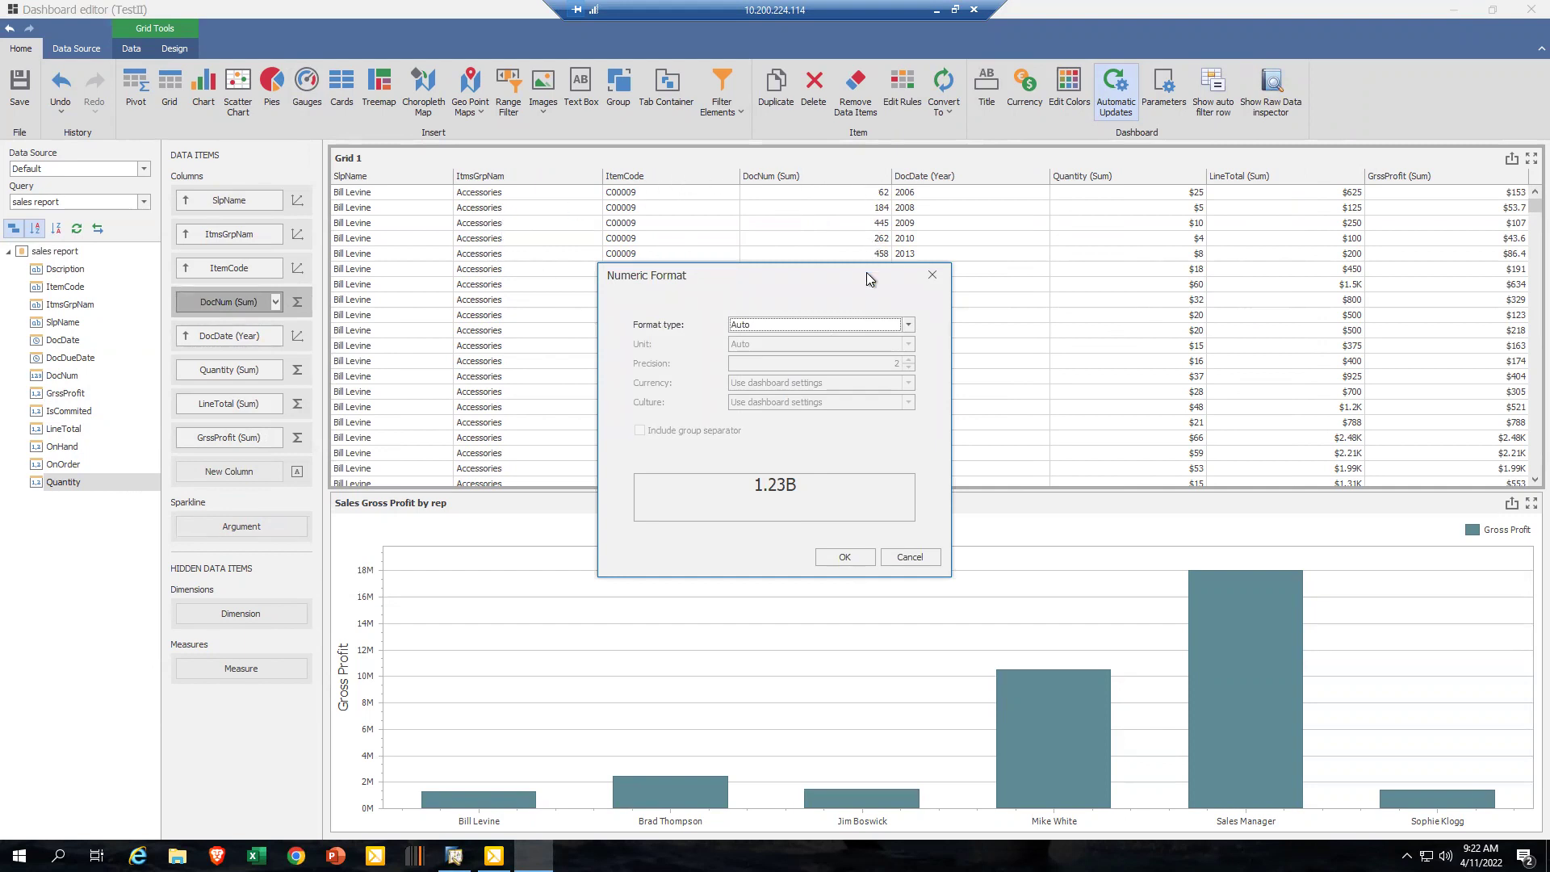
{"action": "left_click", "coordinate": [908, 324]}
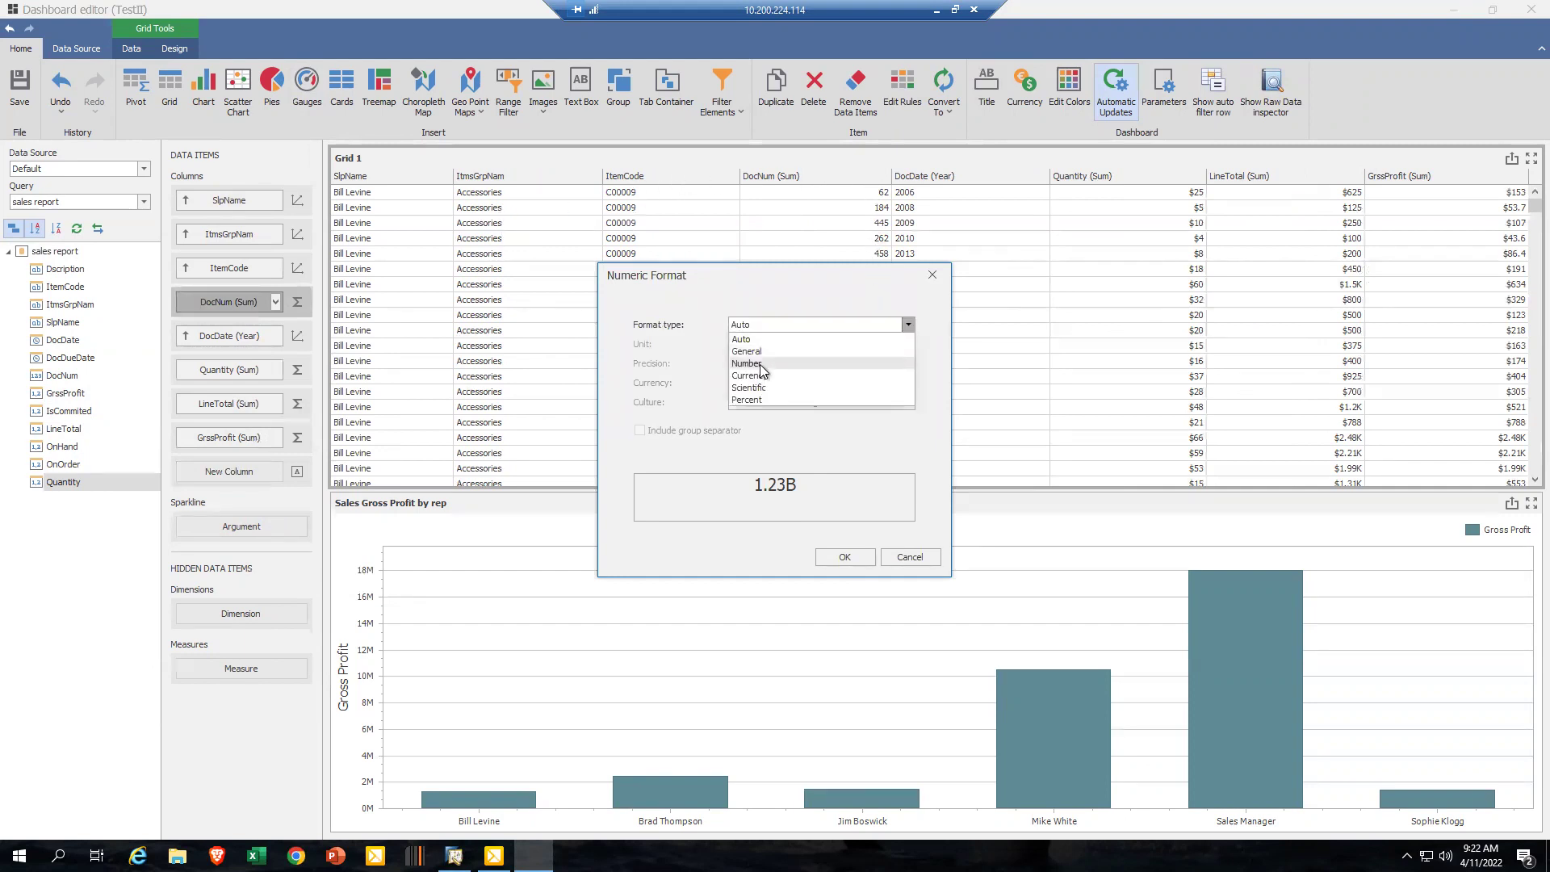
{"action": "left_click", "coordinate": [843, 351]}
{"action": "left_click", "coordinate": [908, 346]}
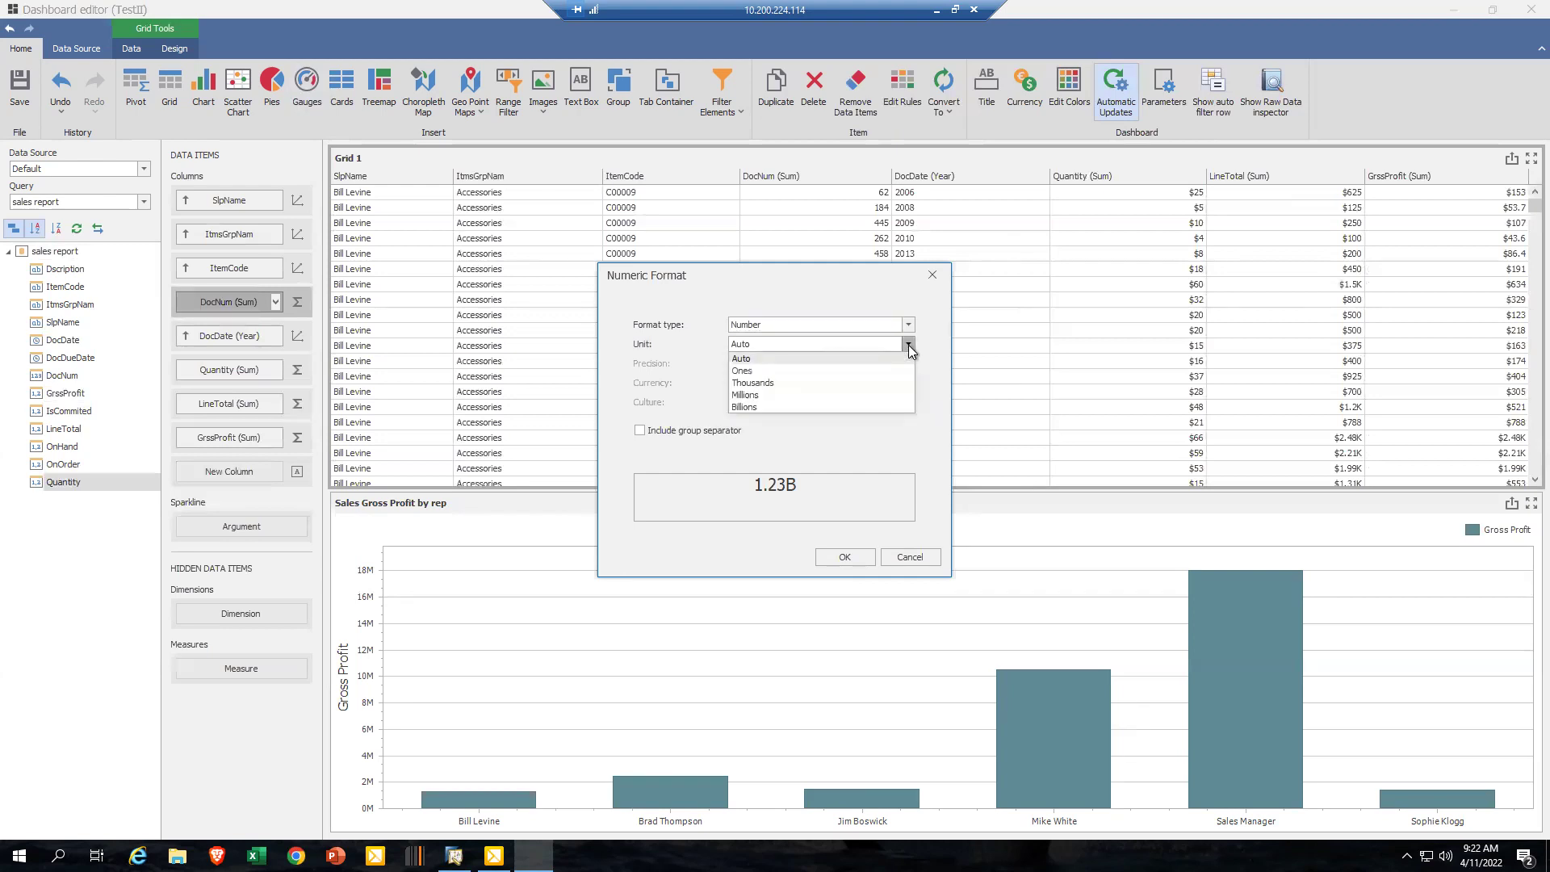
{"action": "left_click", "coordinate": [758, 369]}
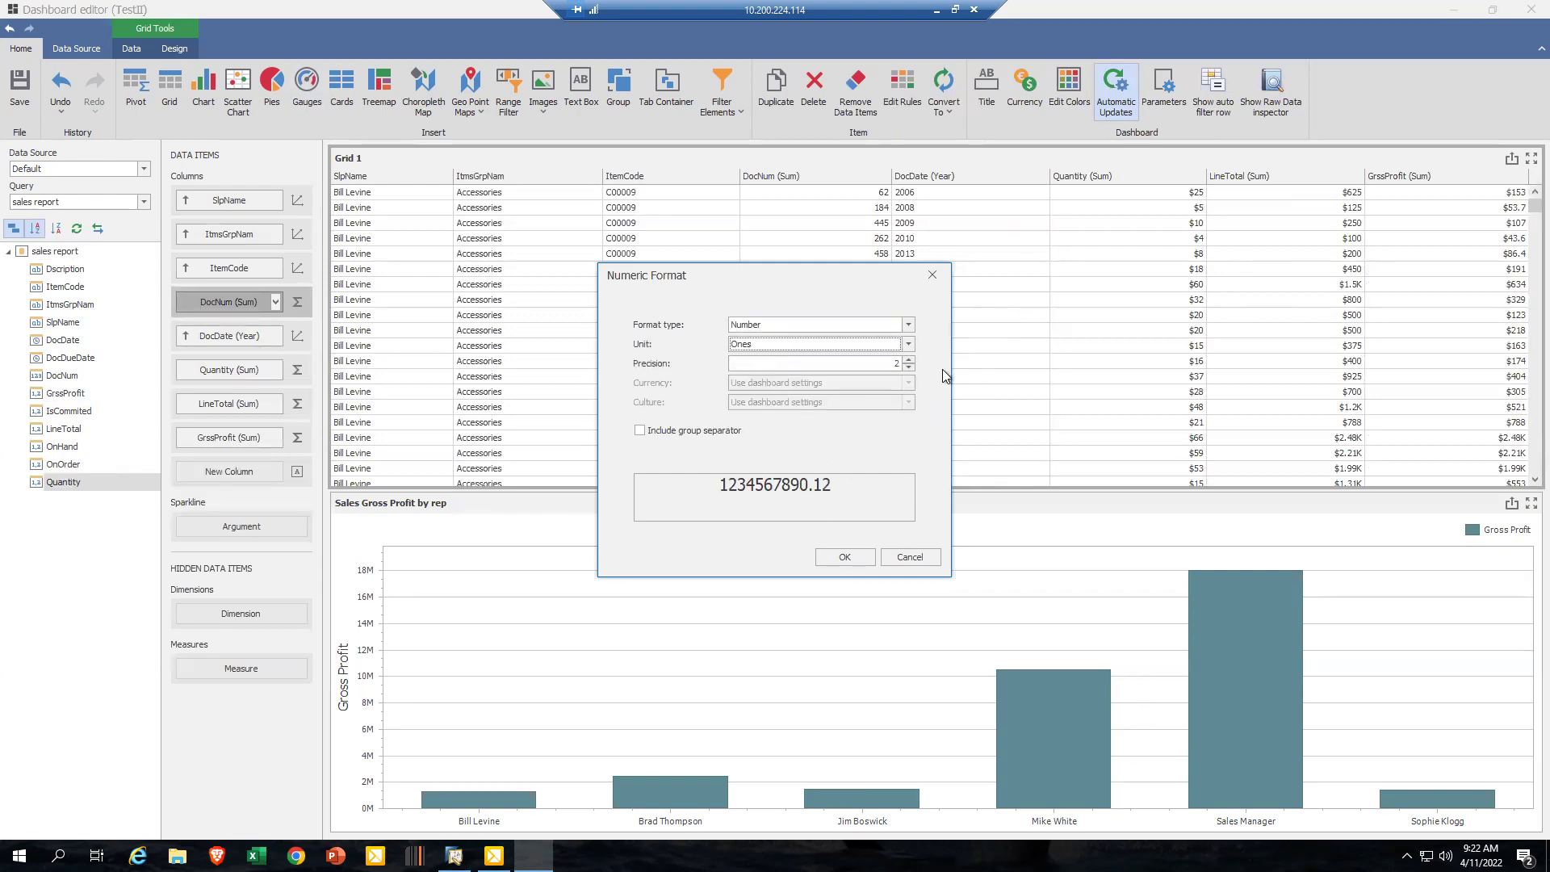
{"action": "left_click", "coordinate": [908, 368]}
{"action": "left_click", "coordinate": [908, 369]}
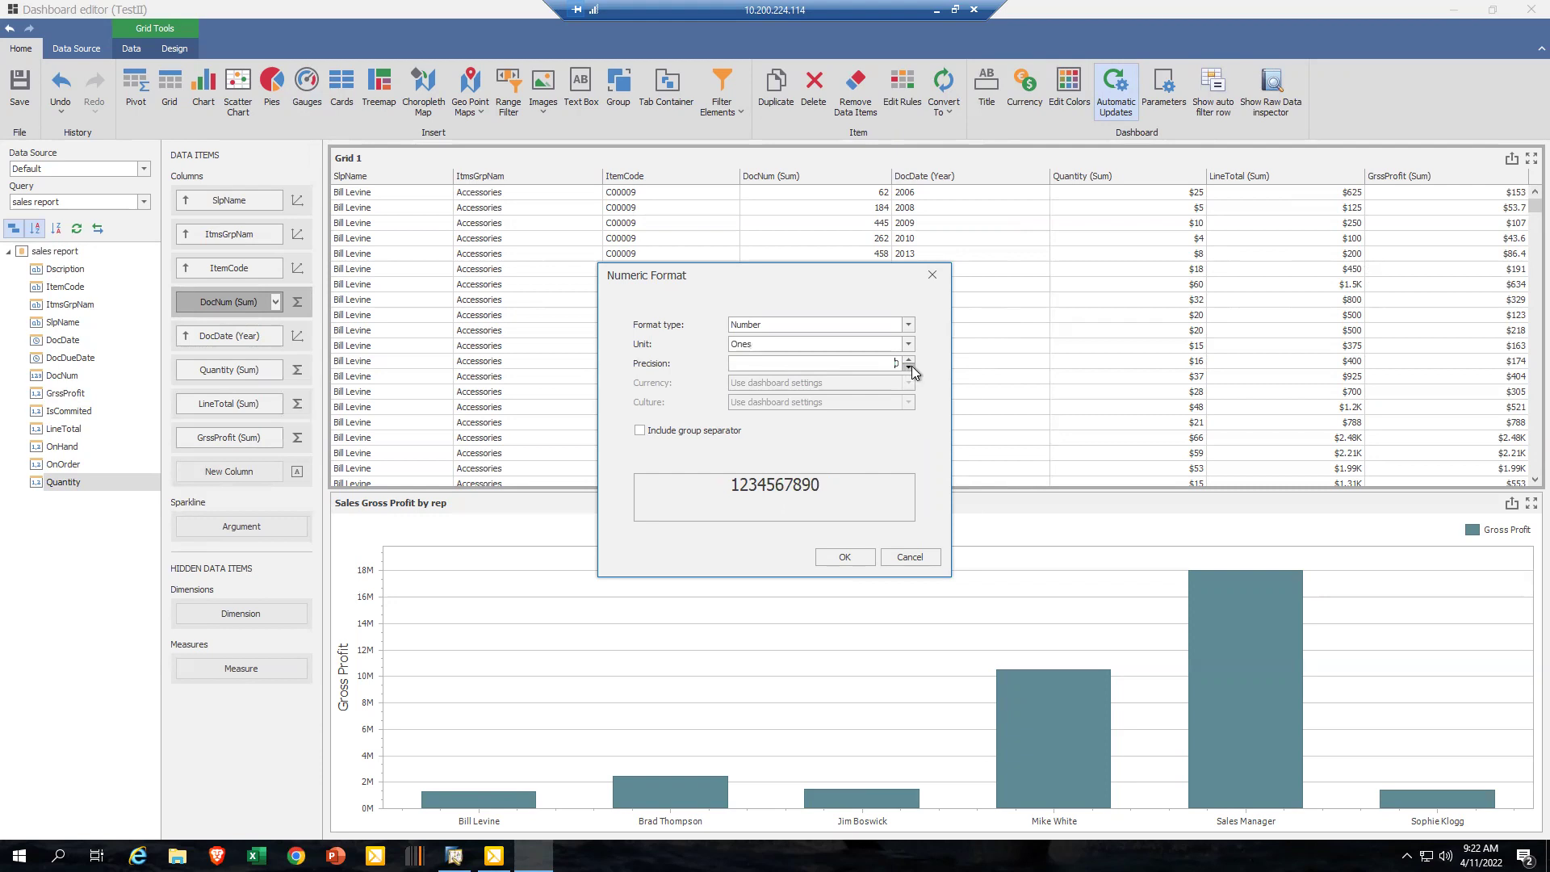
{"action": "left_click", "coordinate": [846, 556]}
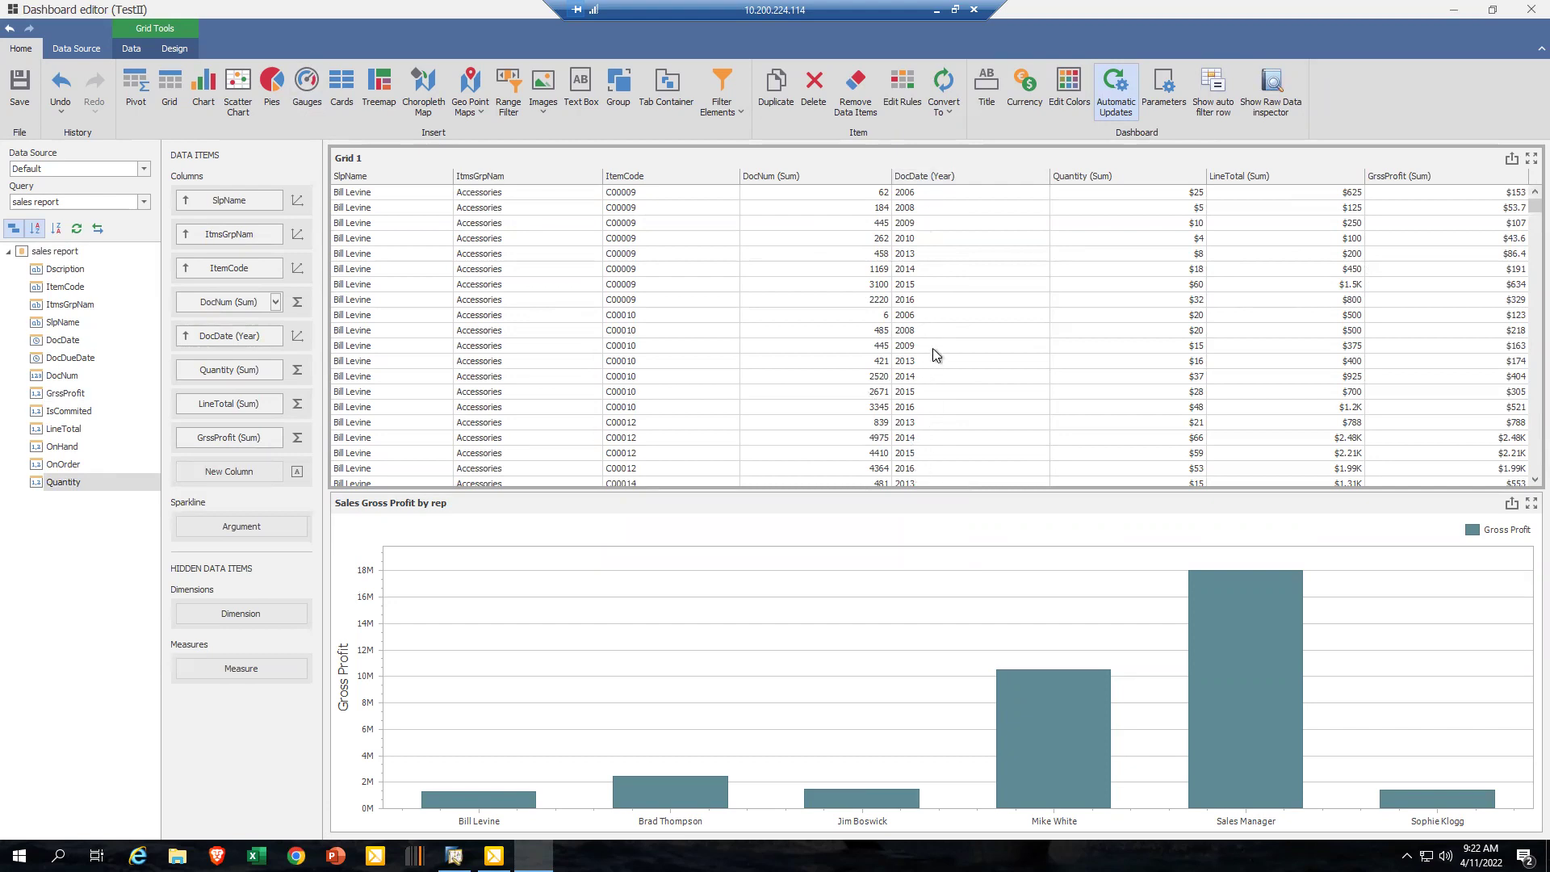
- Try Month-Year grouping for the grid's DocDate column, then set it to Day-Month-Year
{"action": "left_click", "coordinate": [274, 336]}
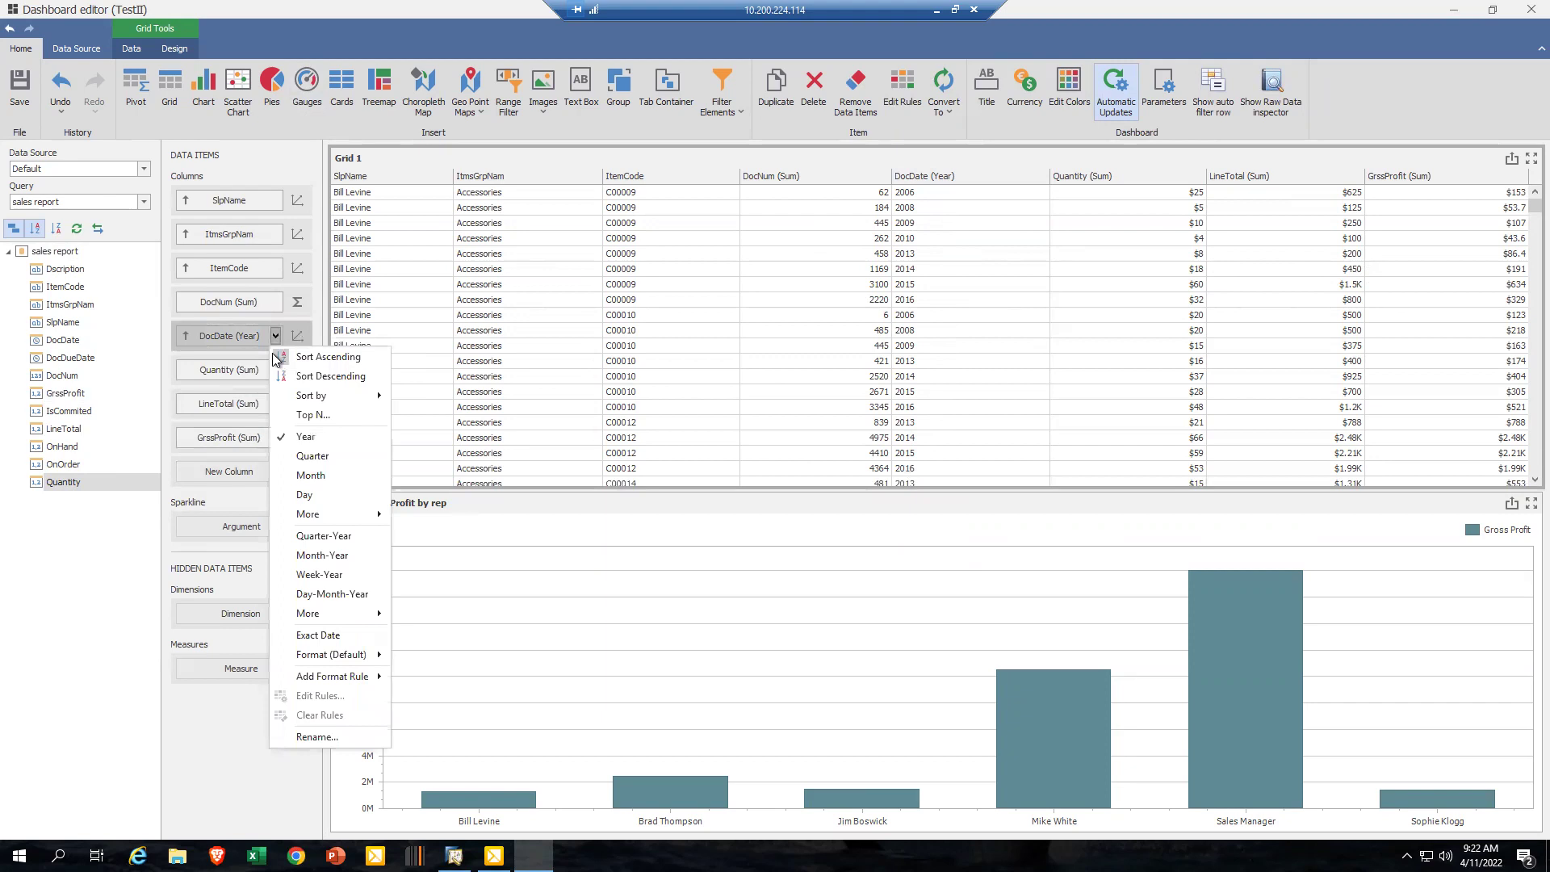
{"action": "left_click", "coordinate": [320, 556]}
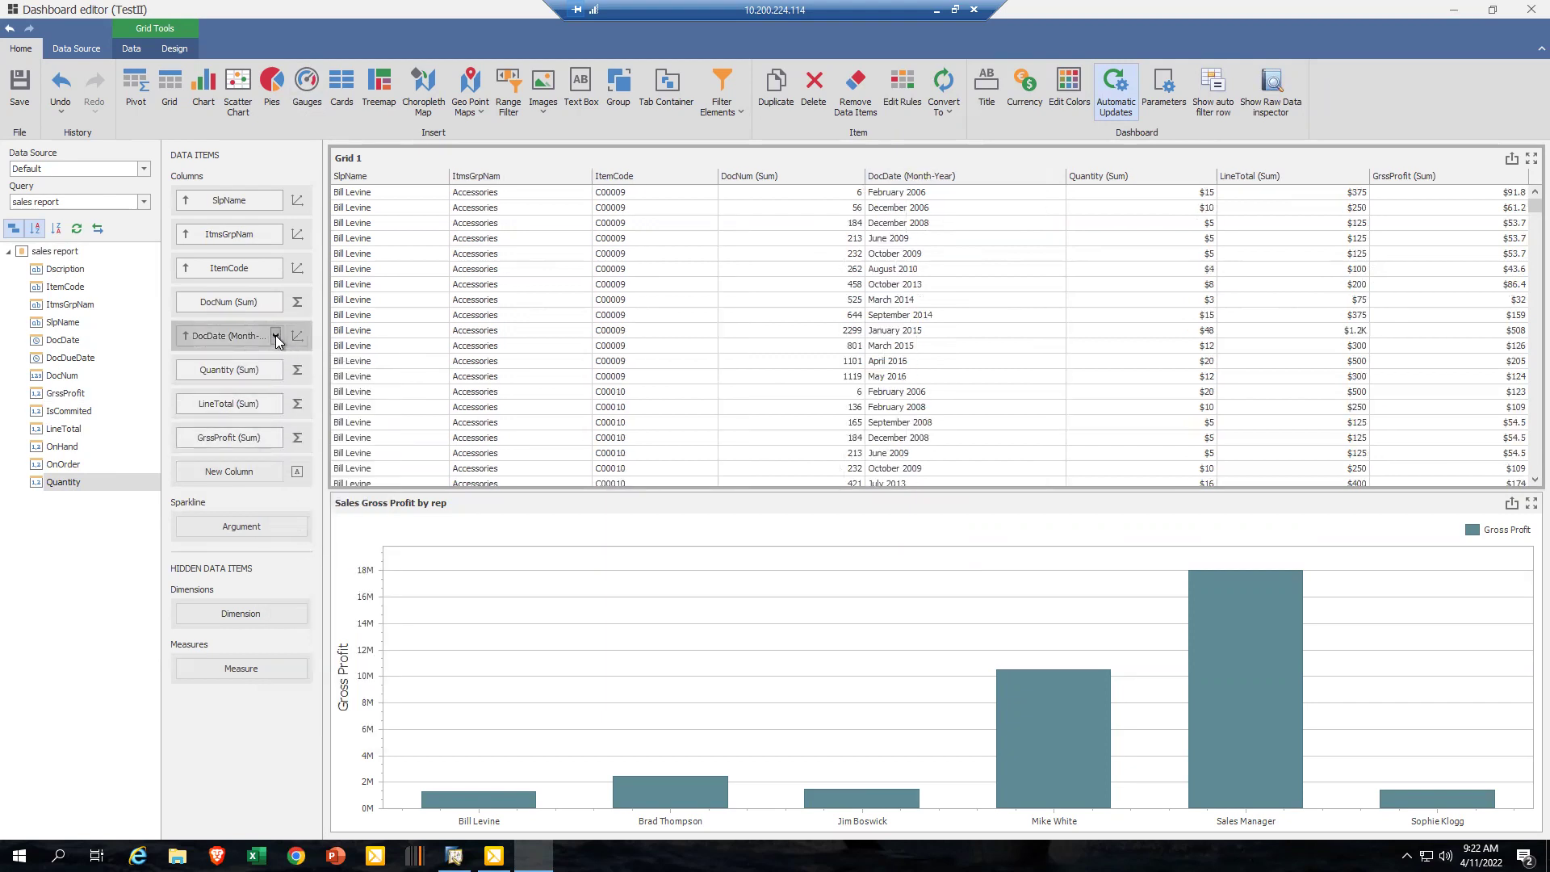
{"action": "left_click", "coordinate": [275, 336]}
{"action": "left_click", "coordinate": [325, 591]}
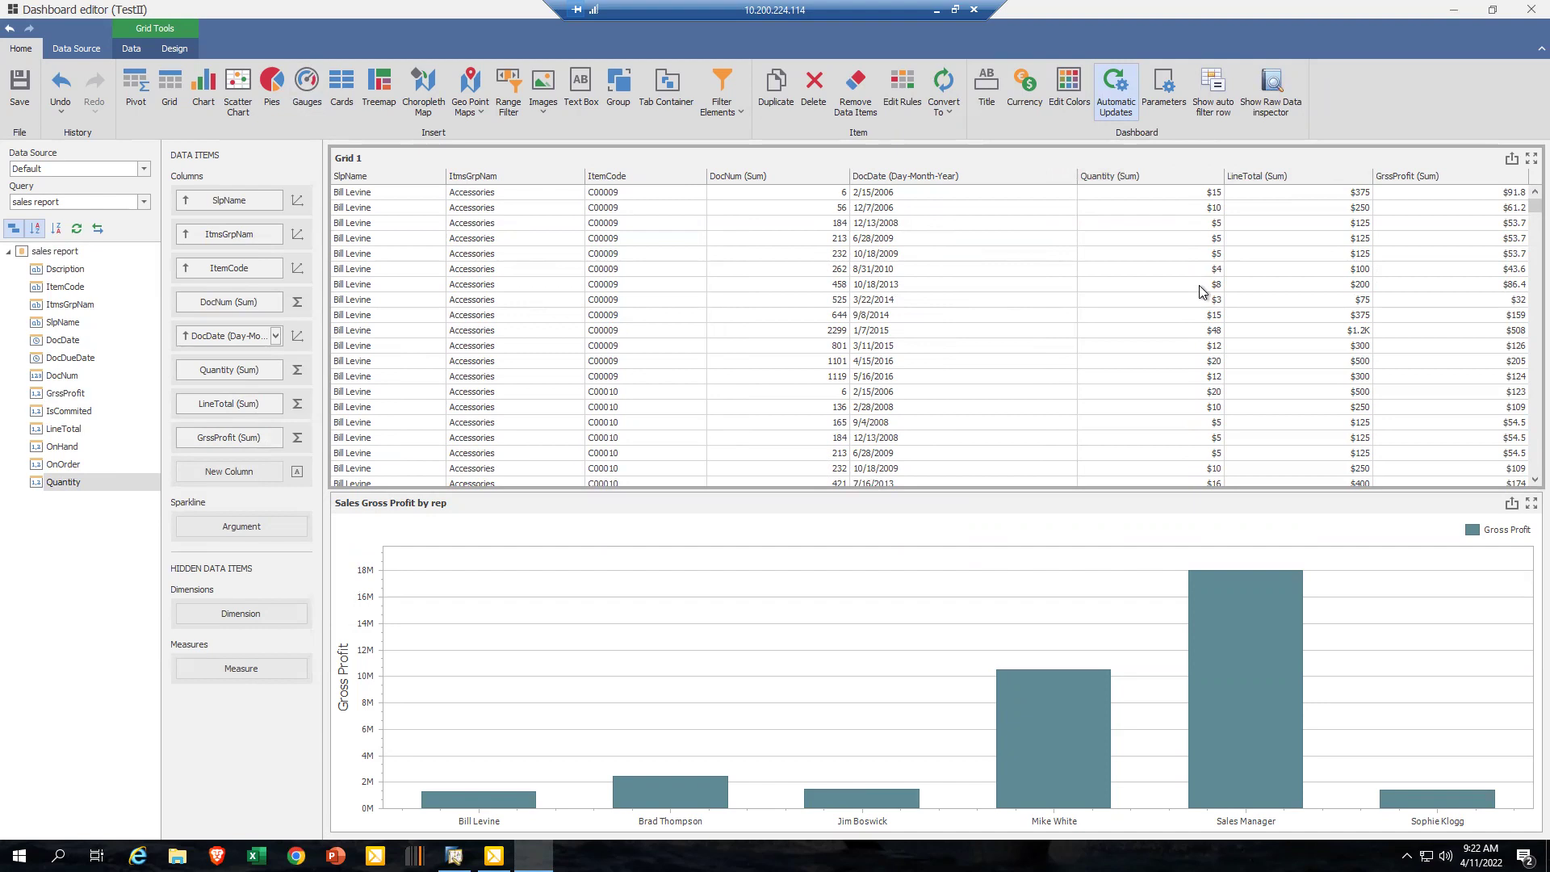
- Format the grid's Quantity column as Number with unit Ones and include the group separator
{"action": "left_click", "coordinate": [276, 370]}
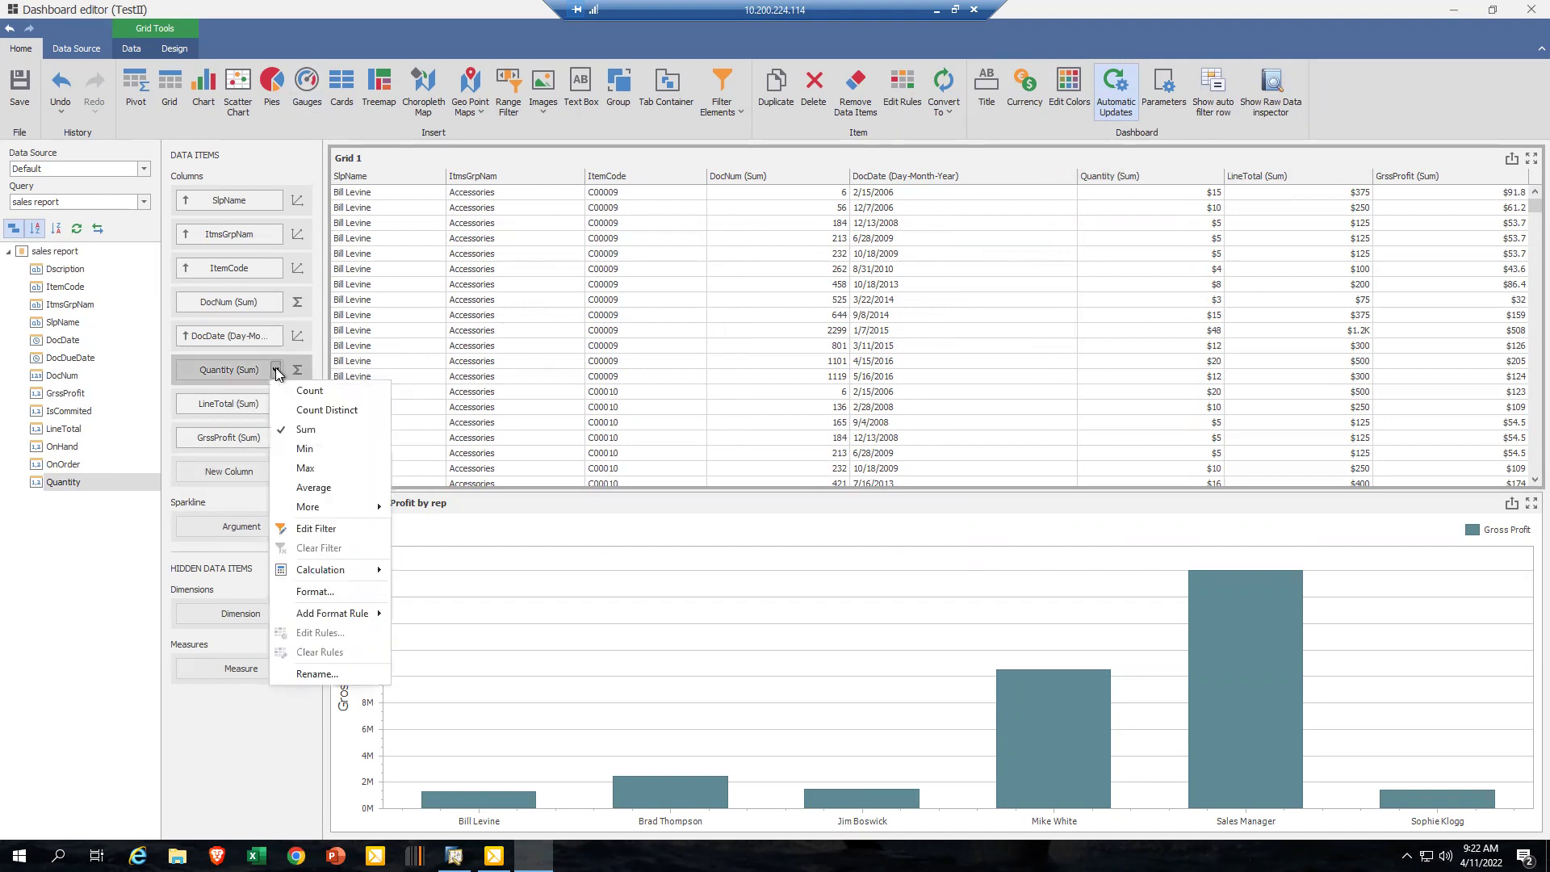
{"action": "left_click", "coordinate": [348, 593]}
{"action": "left_click", "coordinate": [909, 325]}
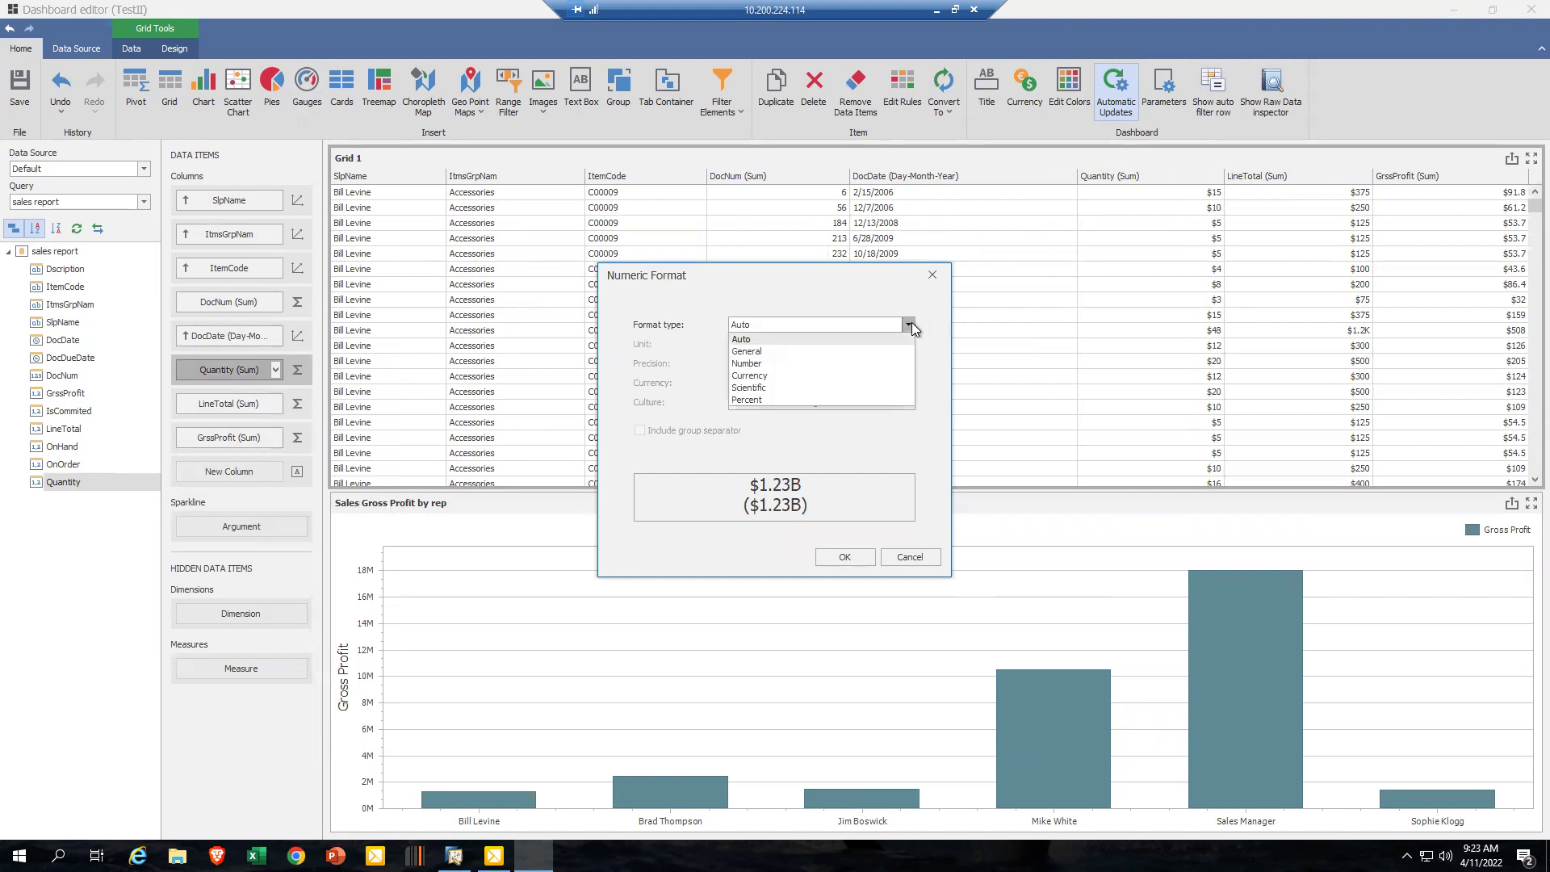
{"action": "left_click", "coordinate": [754, 364]}
{"action": "left_click", "coordinate": [908, 346]}
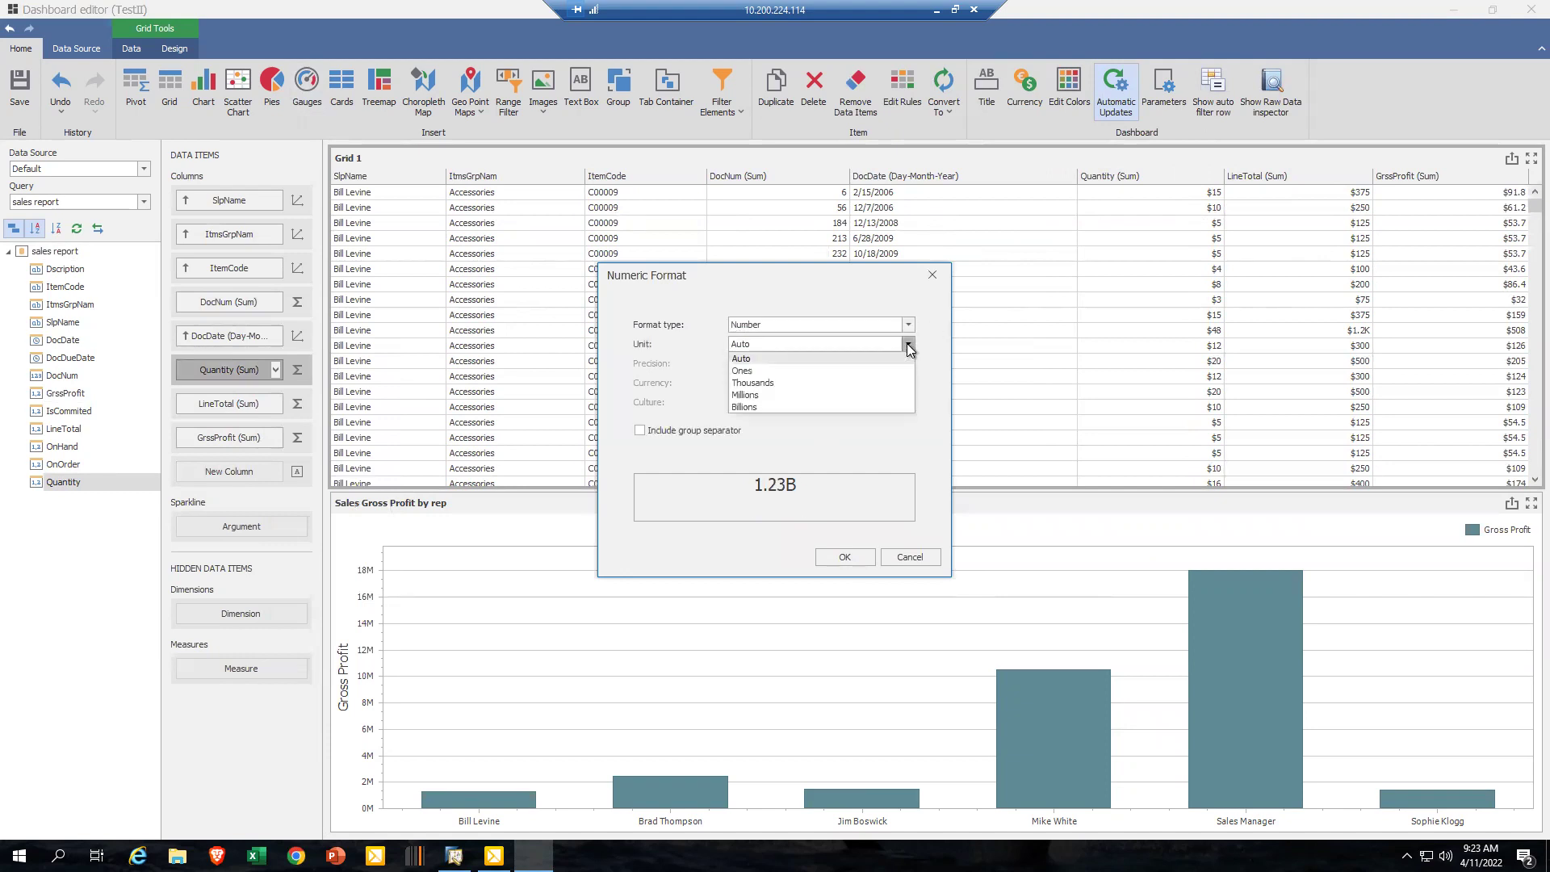
{"action": "left_click", "coordinate": [754, 368]}
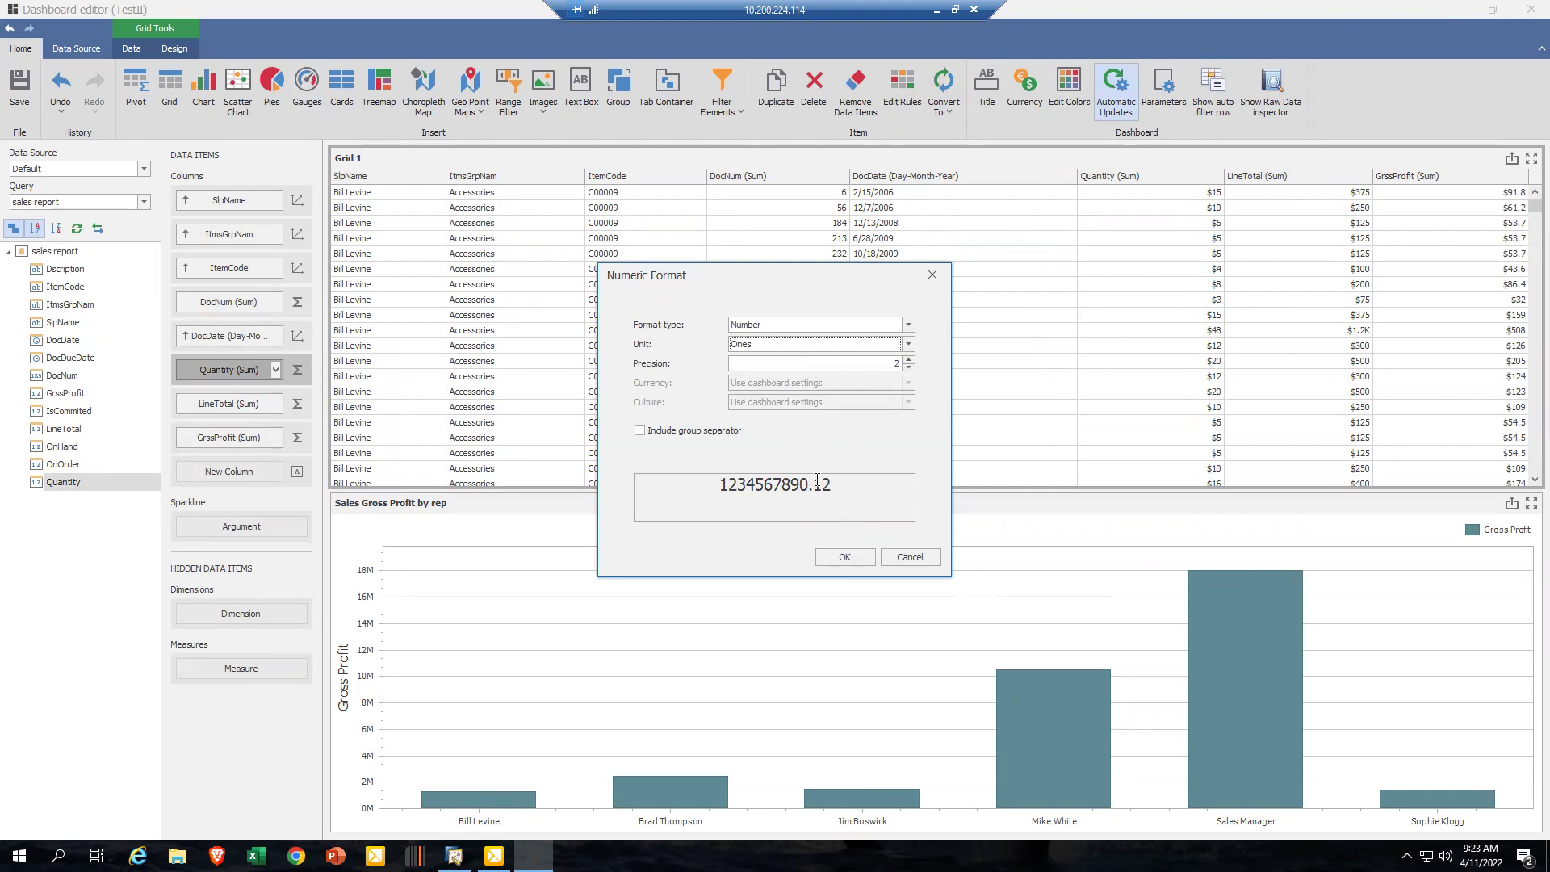
{"action": "left_click", "coordinate": [641, 431]}
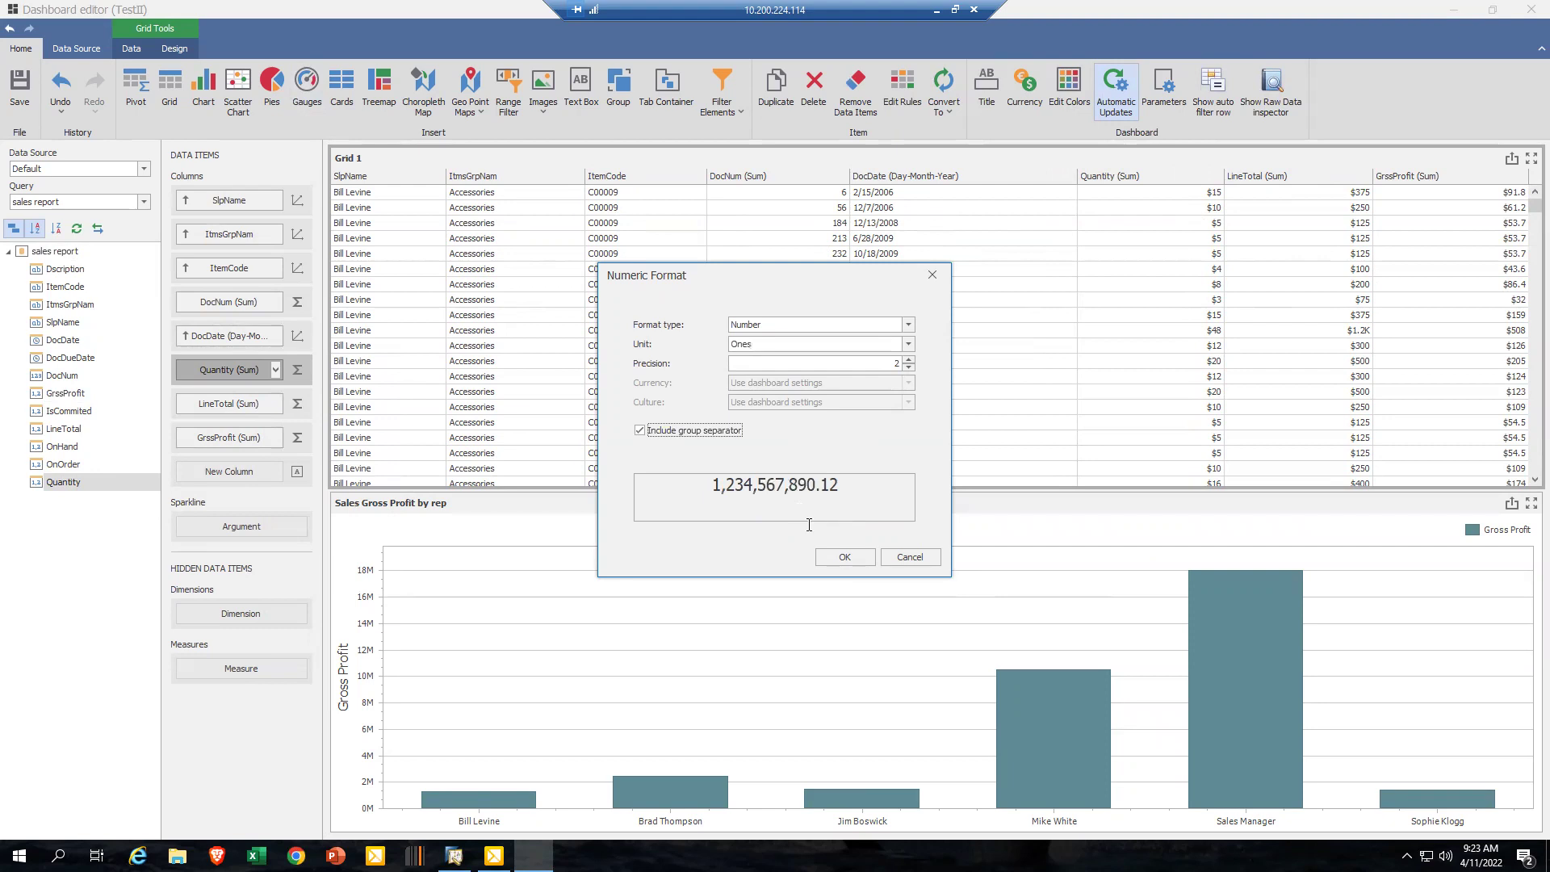
{"action": "left_click", "coordinate": [854, 557]}
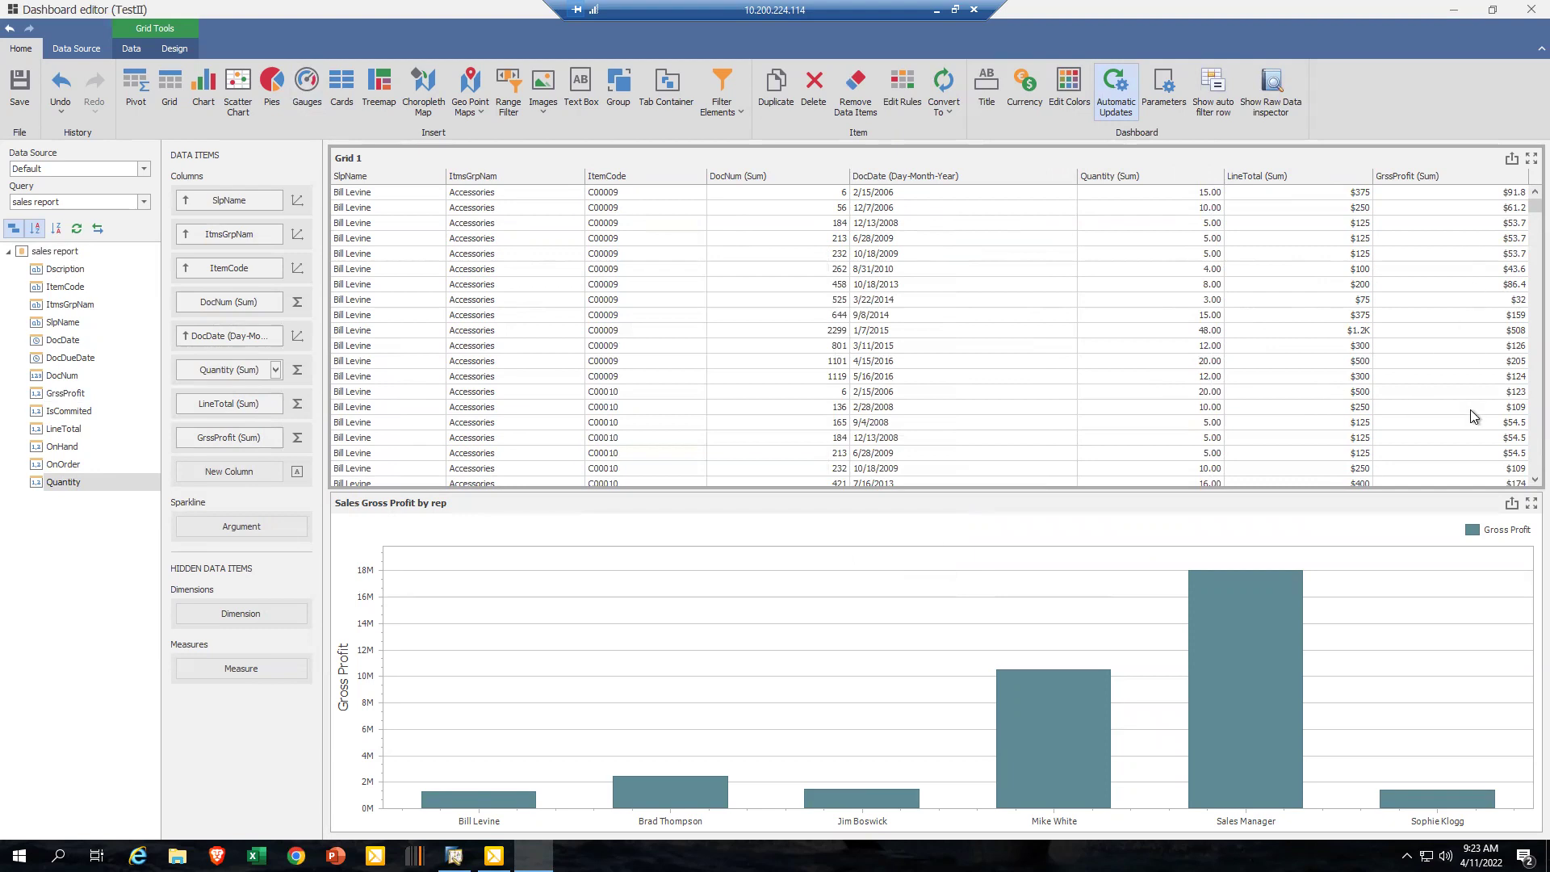
{"action": "right_click", "coordinate": [618, 156]}
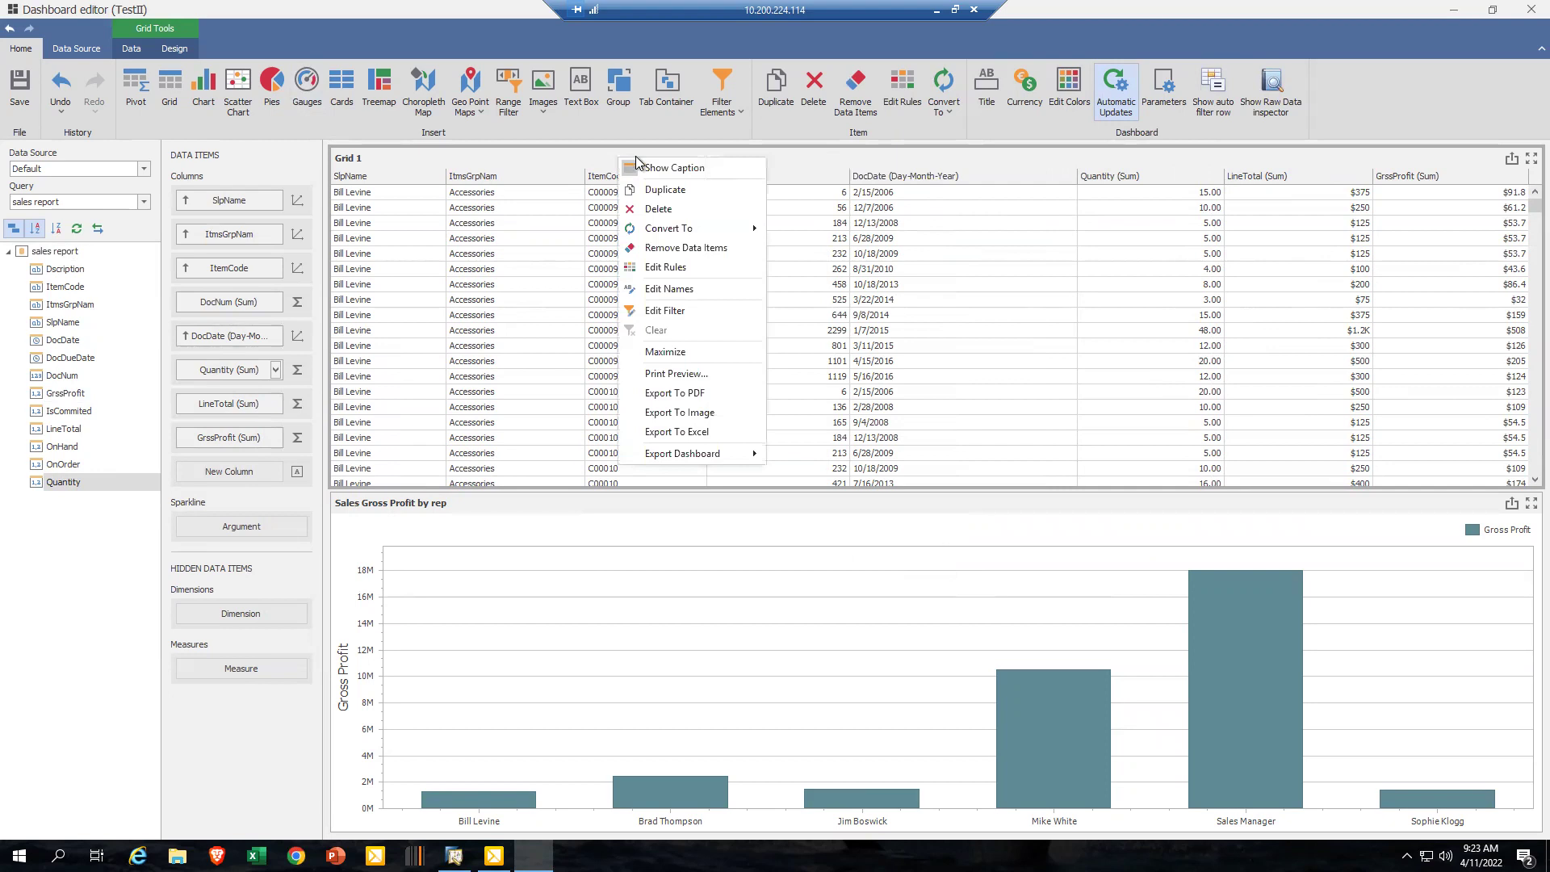
{"action": "left_click", "coordinate": [676, 268]}
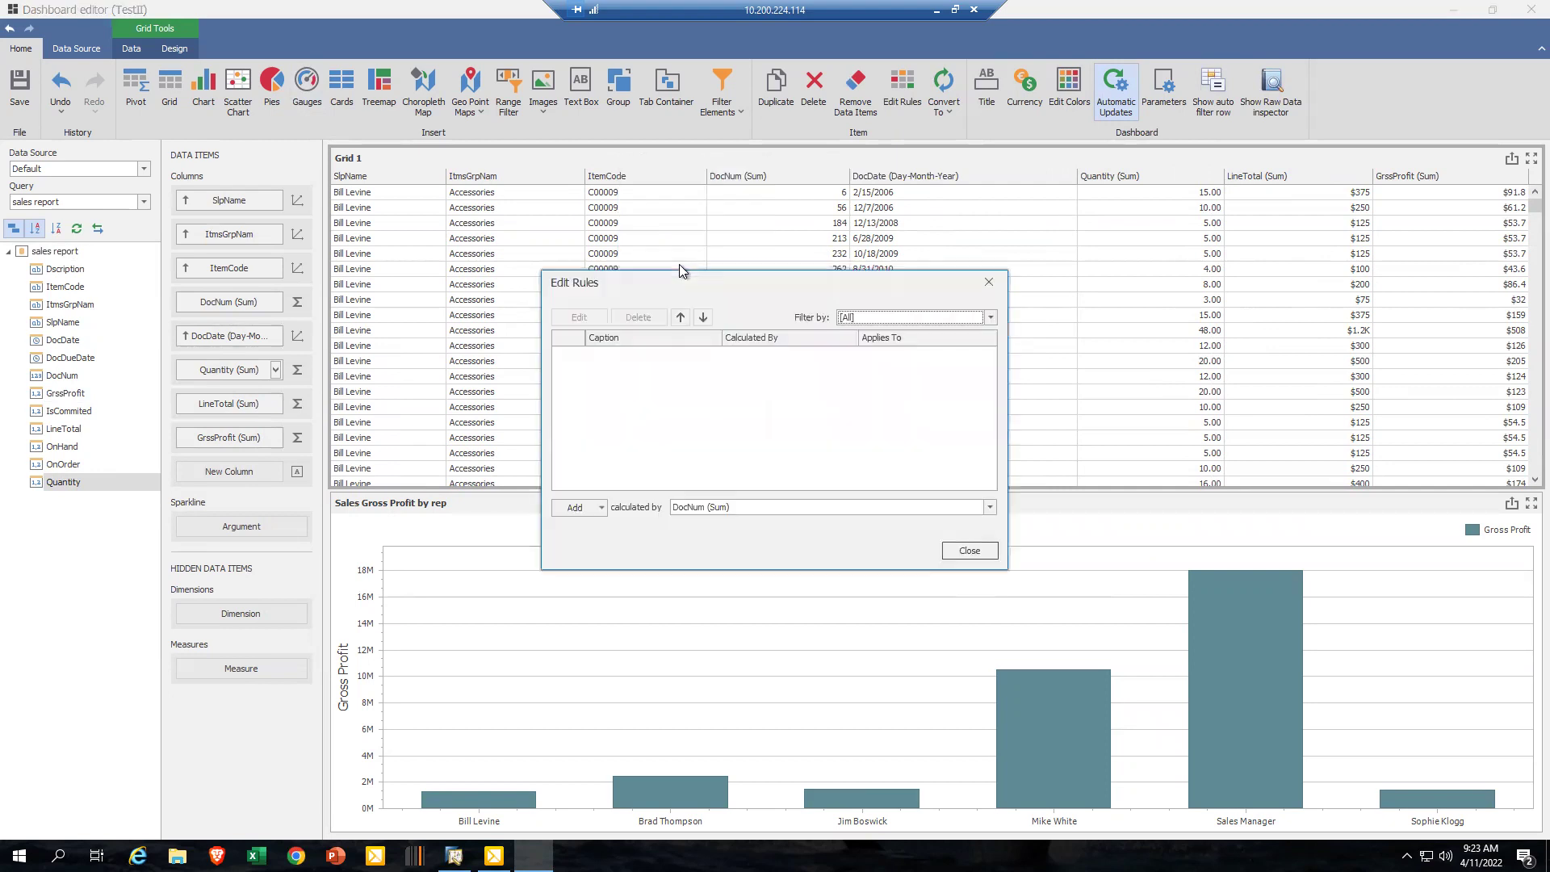
{"action": "left_click", "coordinate": [988, 282]}
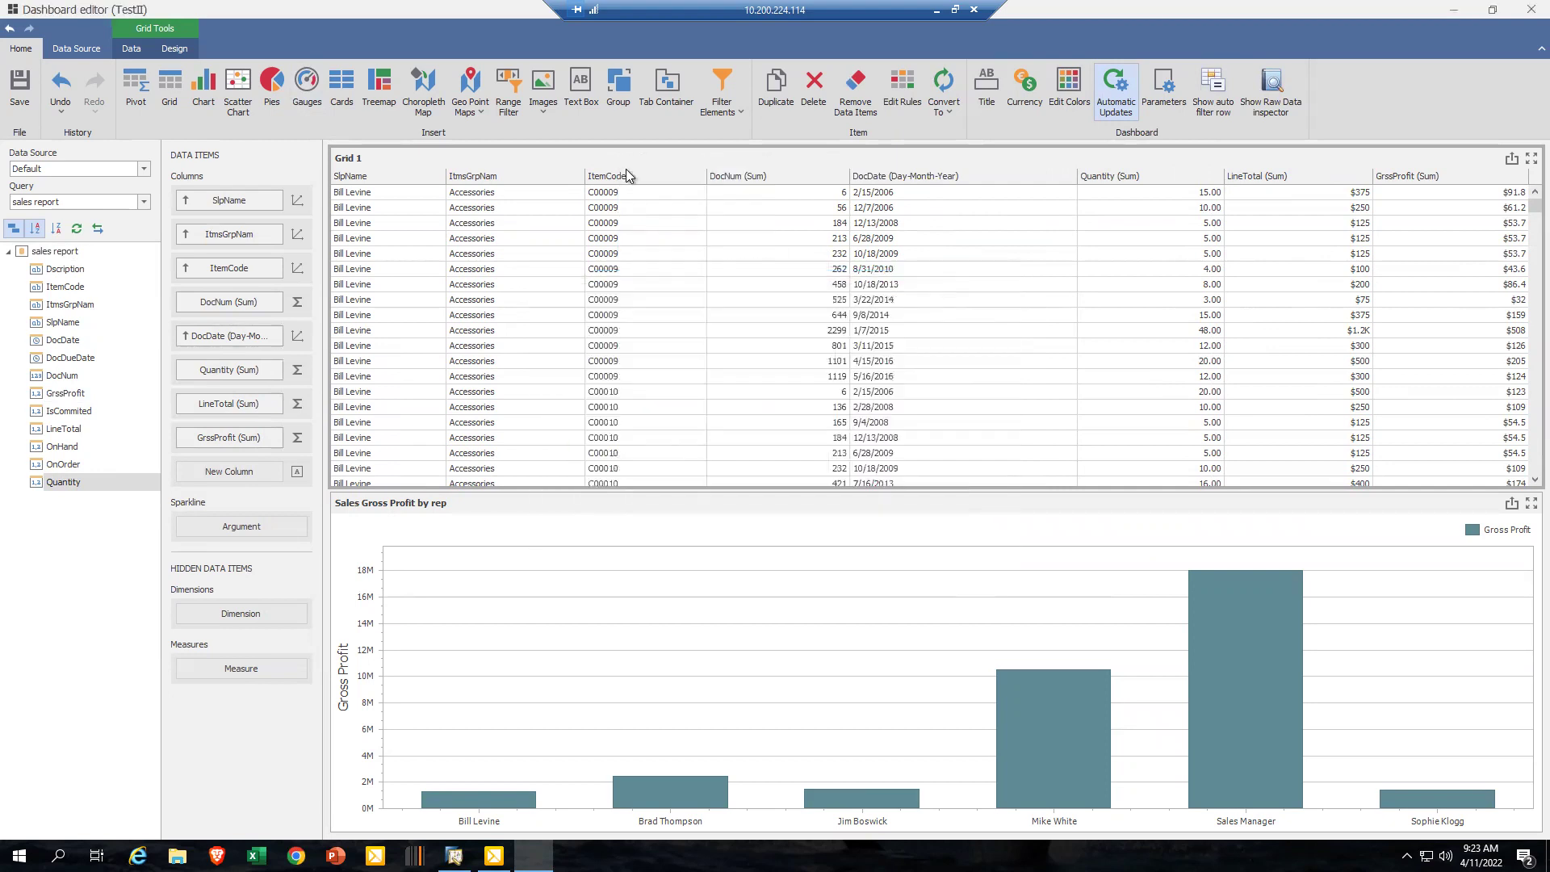
- Start an expression-based formatting rule for the grid and add a condition to it
{"action": "right_click", "coordinate": [652, 158]}
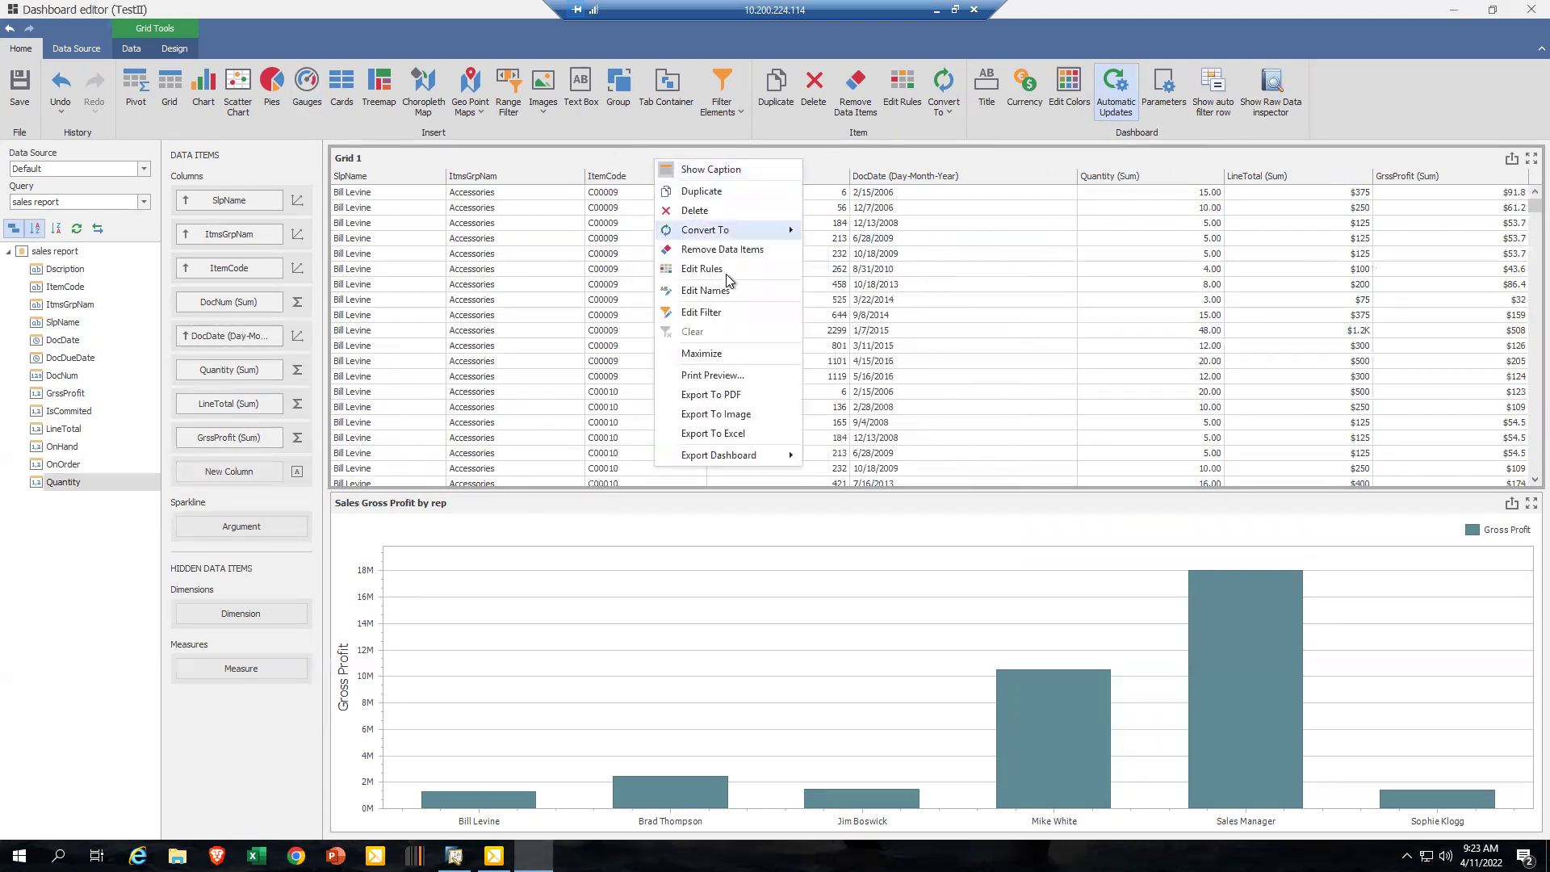
{"action": "left_click", "coordinate": [702, 271]}
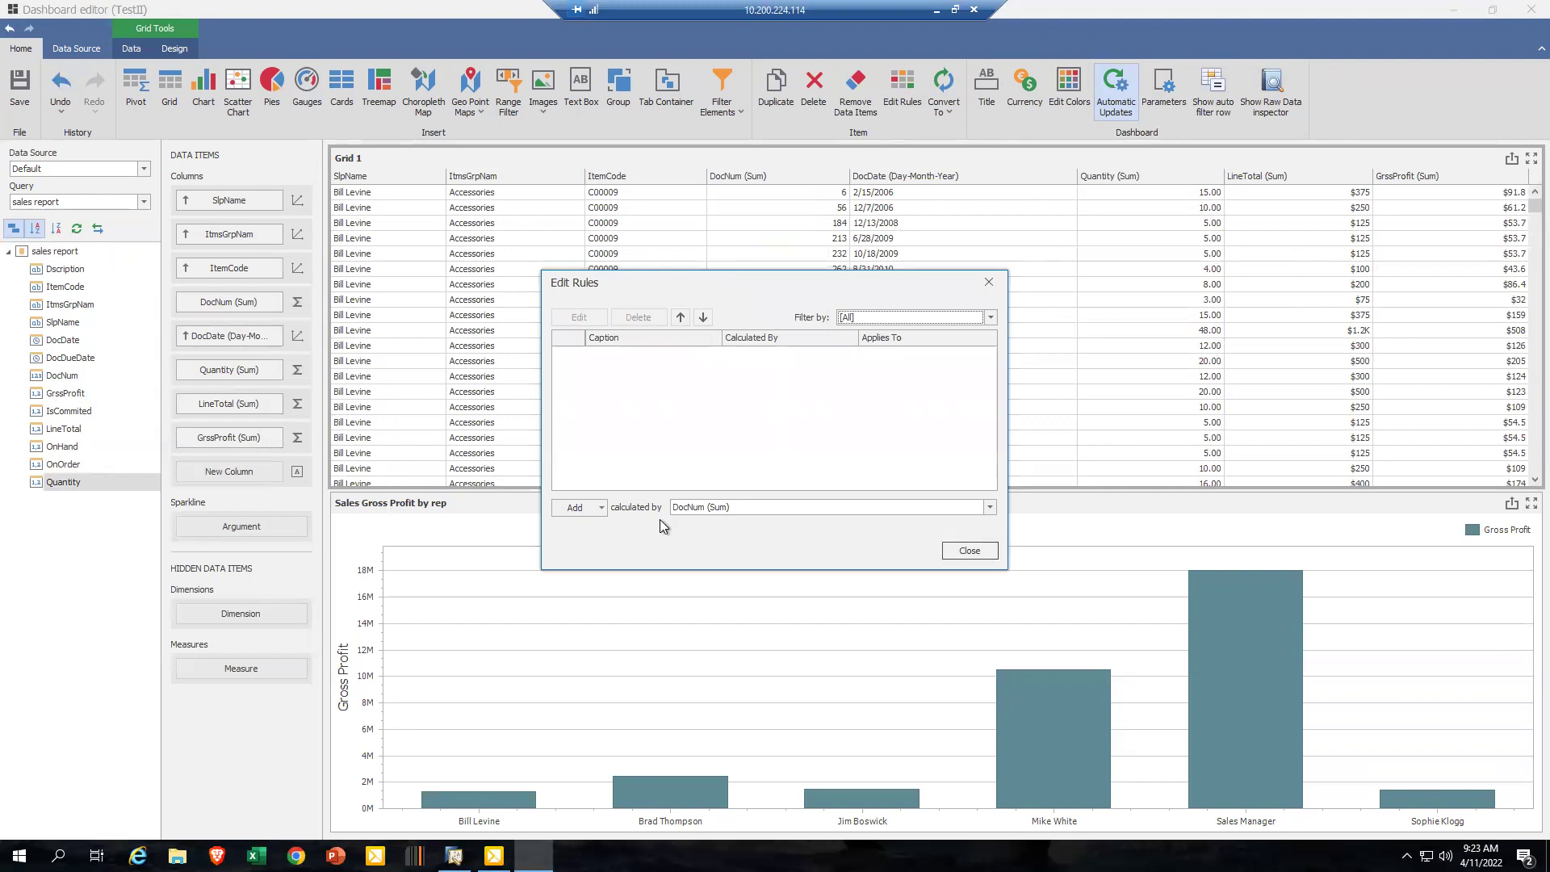
{"action": "left_click", "coordinate": [599, 507]}
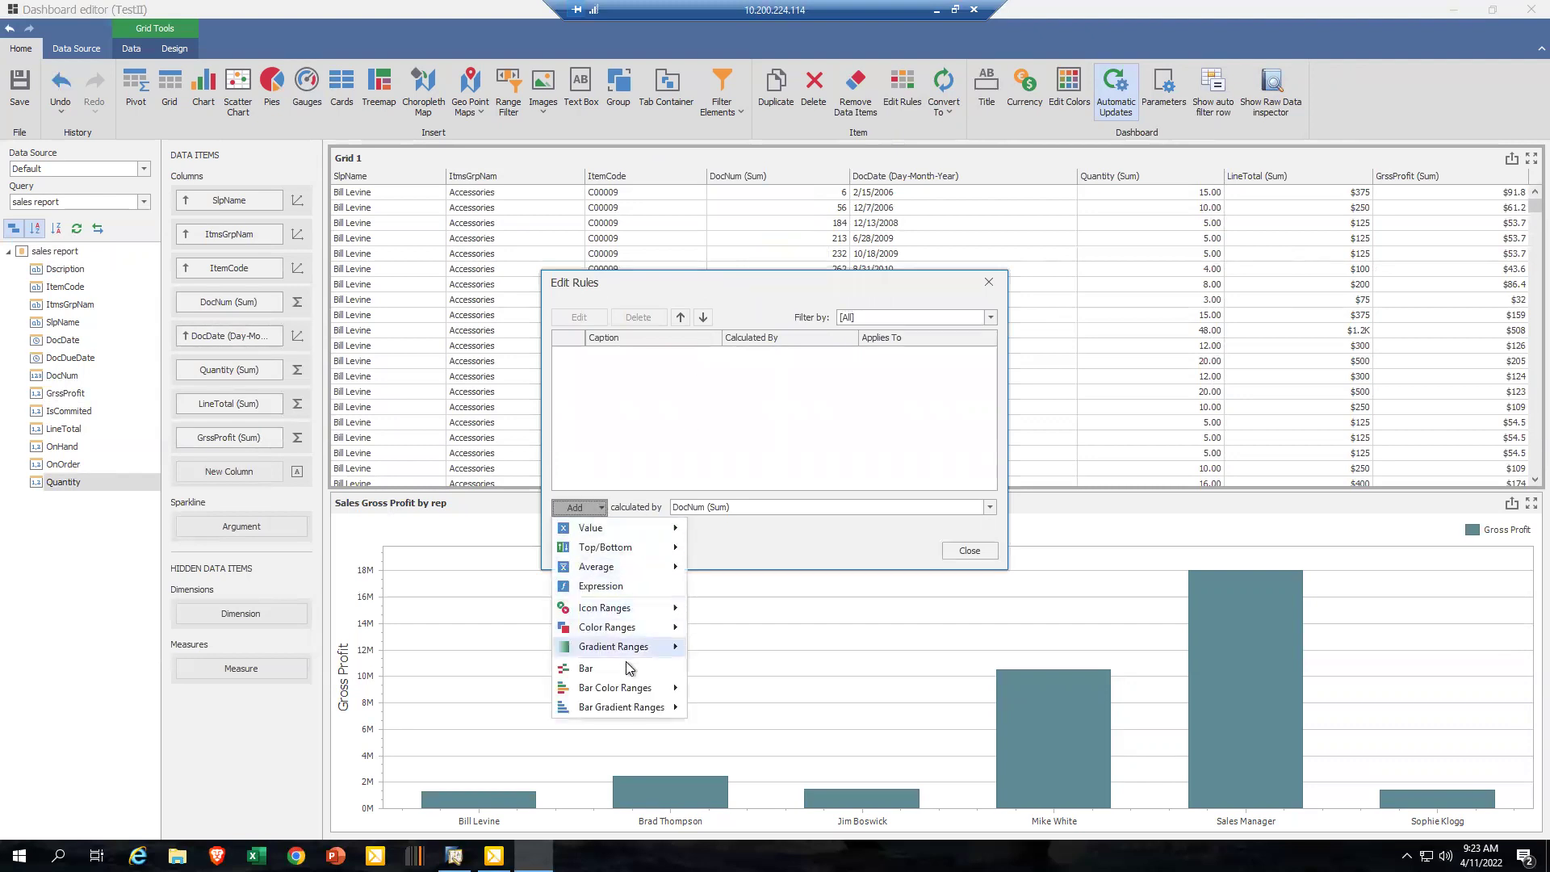
{"action": "mouse_move", "coordinate": [611, 646]}
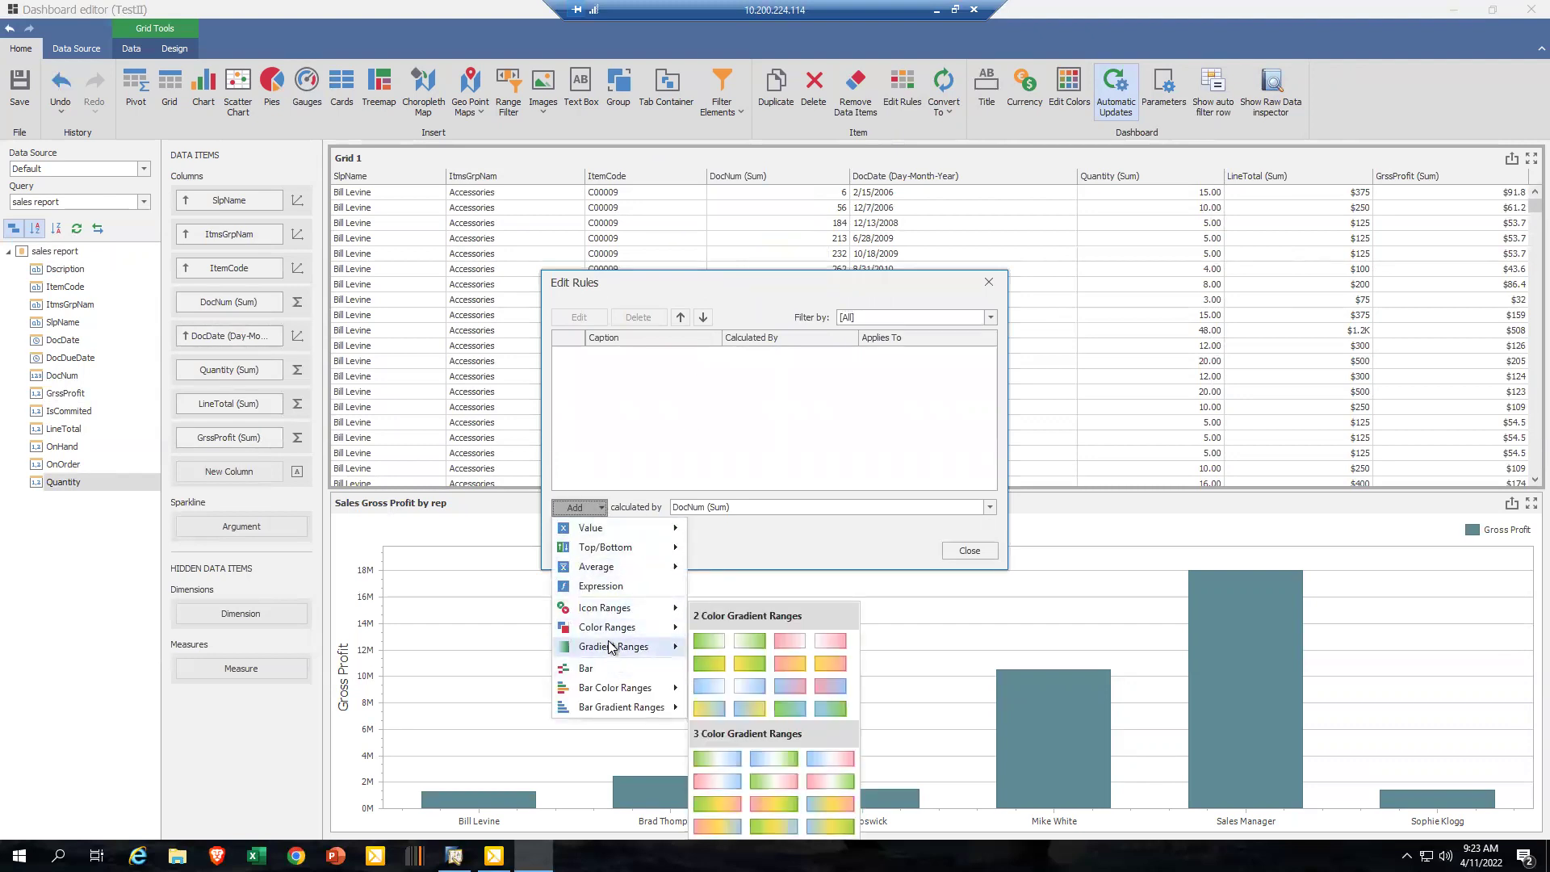
{"action": "left_click", "coordinate": [613, 584]}
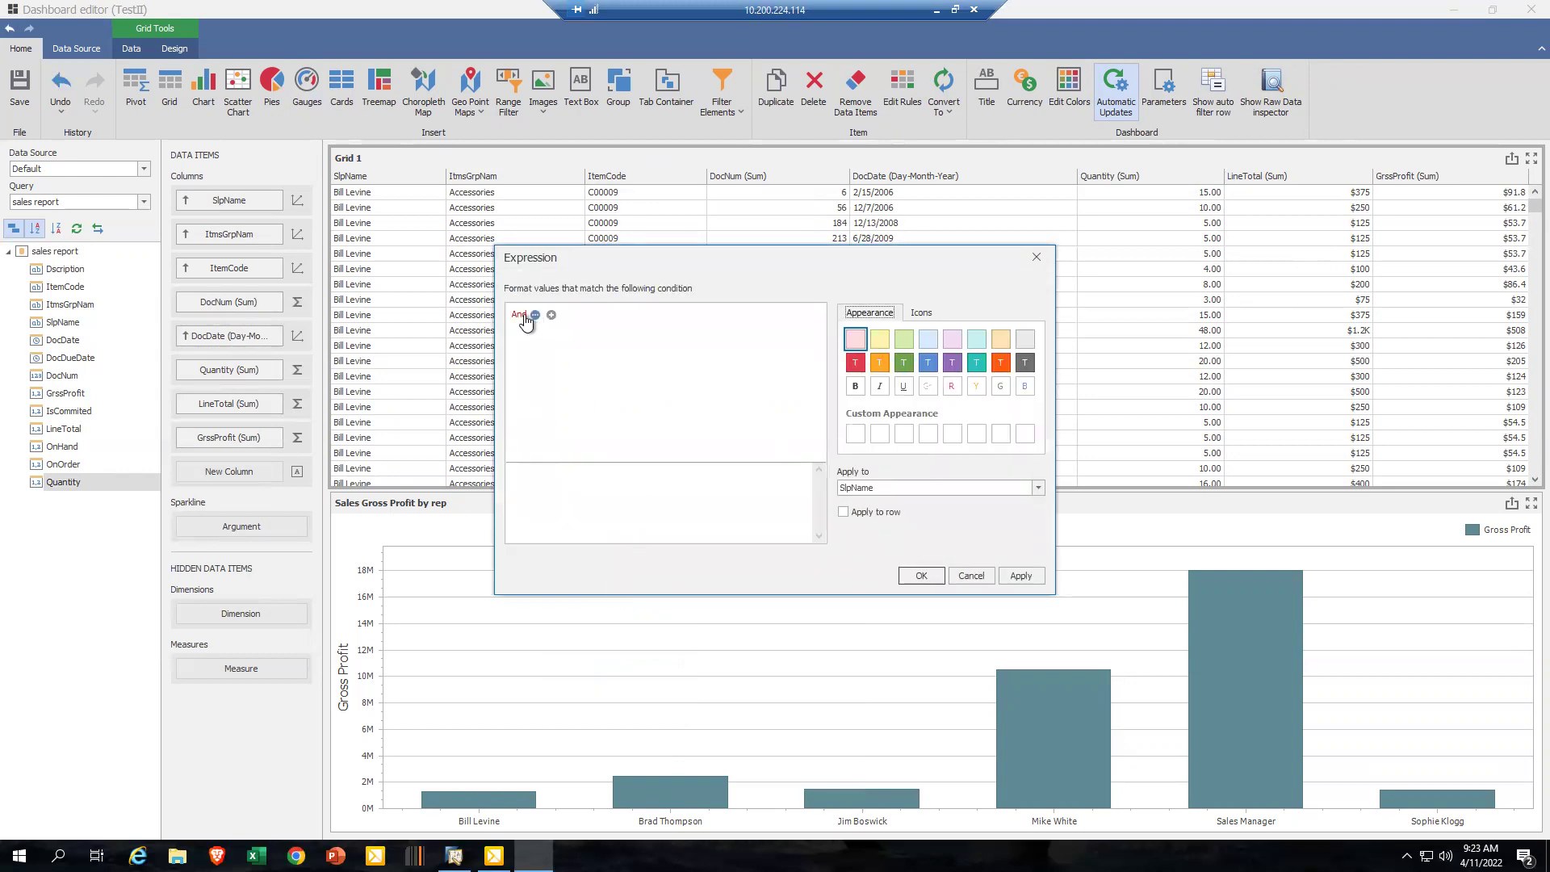
{"action": "left_click", "coordinate": [551, 314]}
- Set the rule's condition to GrssProfit (Sum) is greater than 100
{"action": "left_click", "coordinate": [636, 332]}
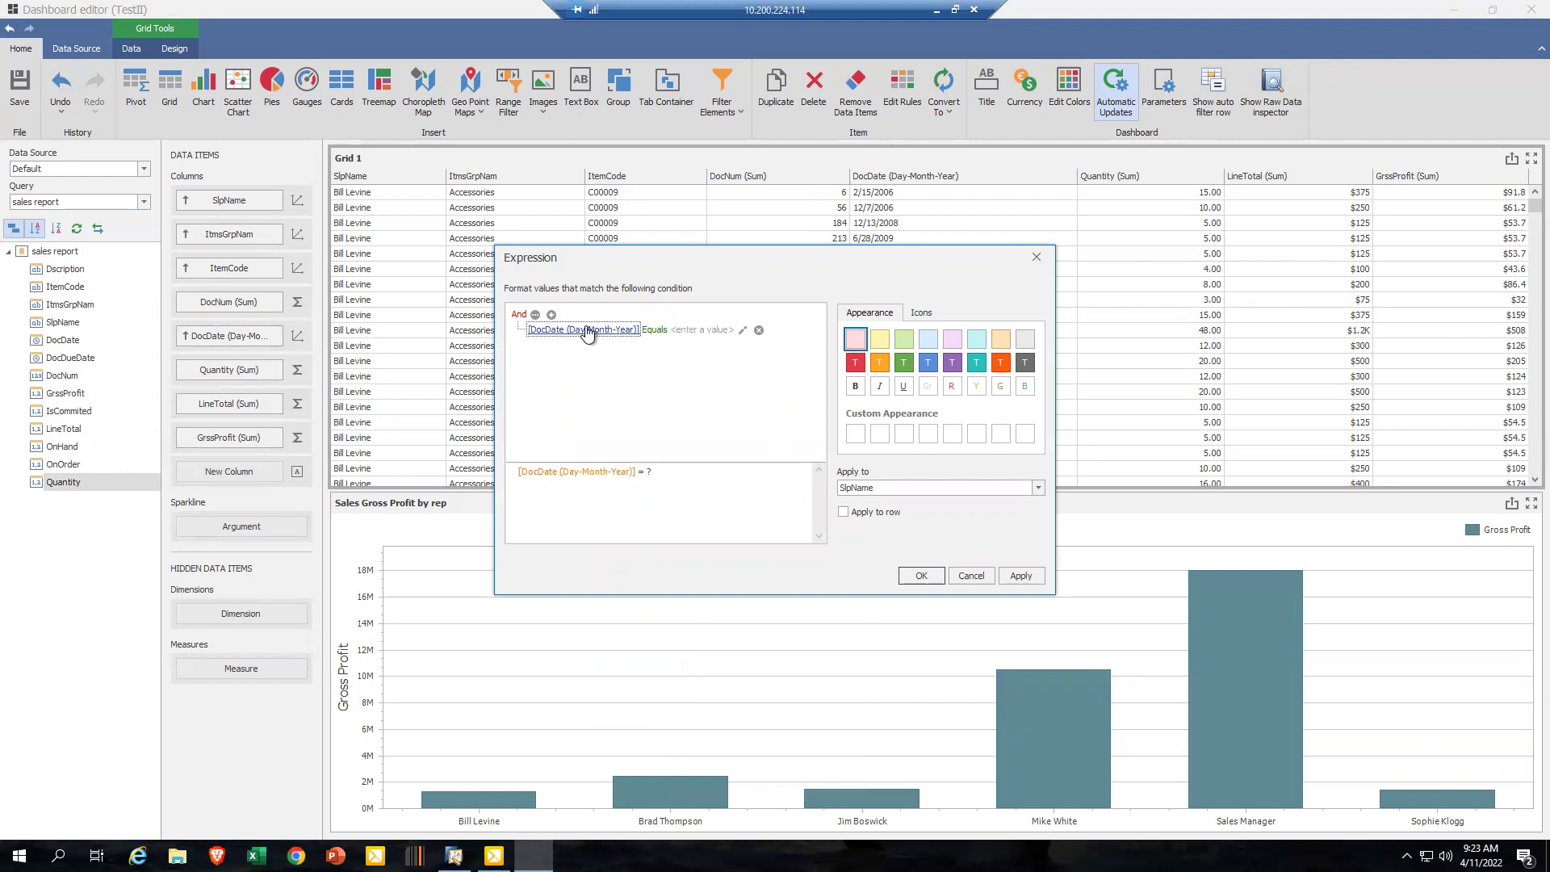
{"action": "key", "text": "Down"}
{"action": "key", "text": "Down"}
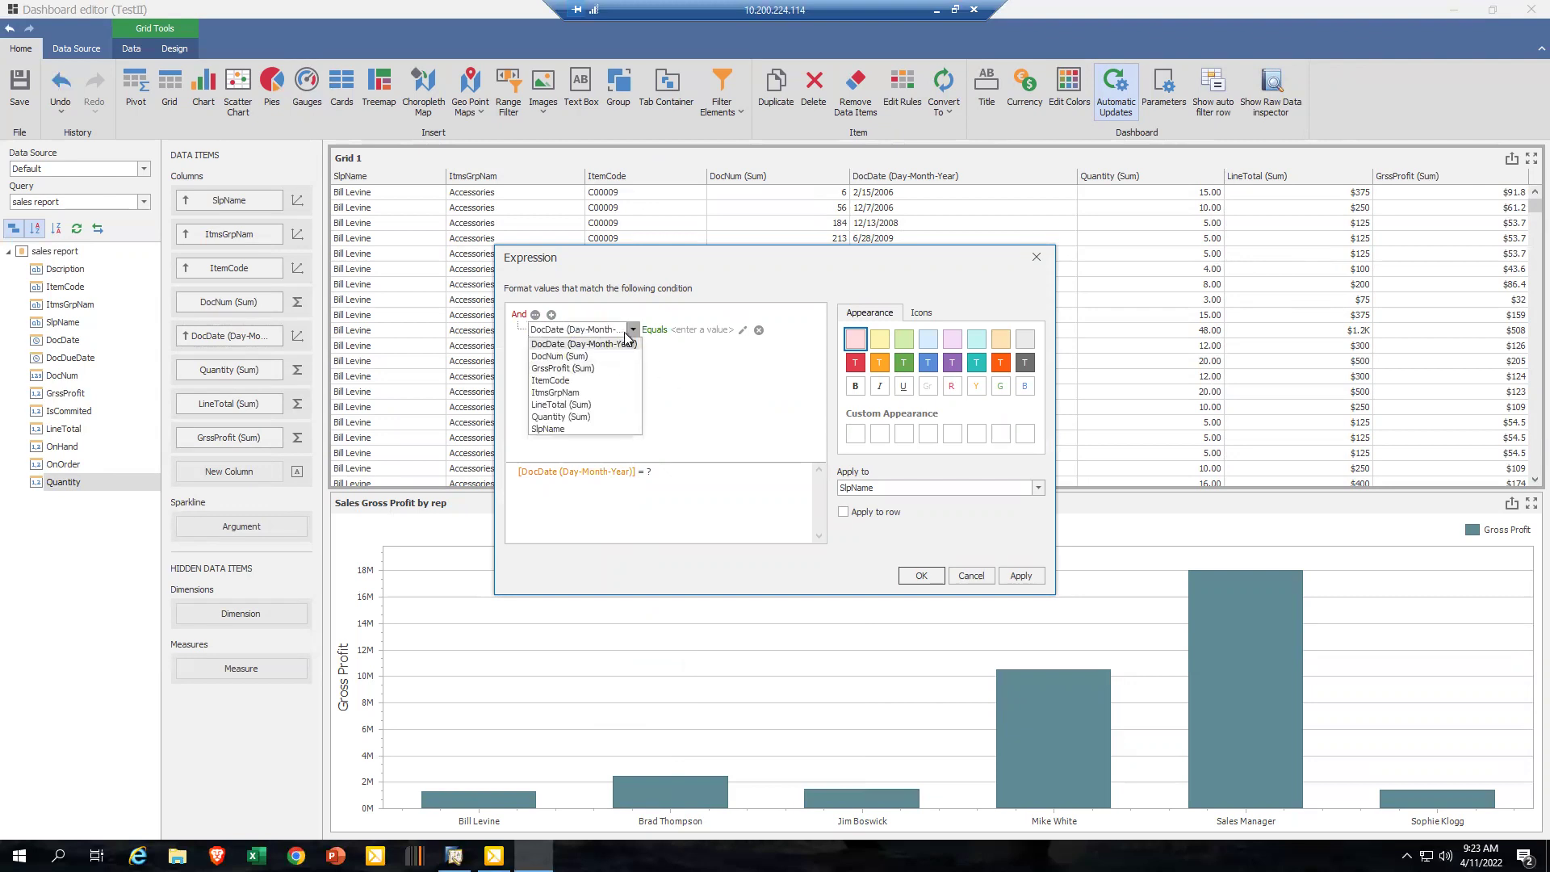
{"action": "key", "text": "Down"}
{"action": "key", "text": "Down"}
{"action": "key", "text": "Up"}
{"action": "key", "text": "Up"}
{"action": "left_click", "coordinate": [581, 369]}
{"action": "left_click", "coordinate": [661, 331]}
{"action": "left_click", "coordinate": [613, 330]}
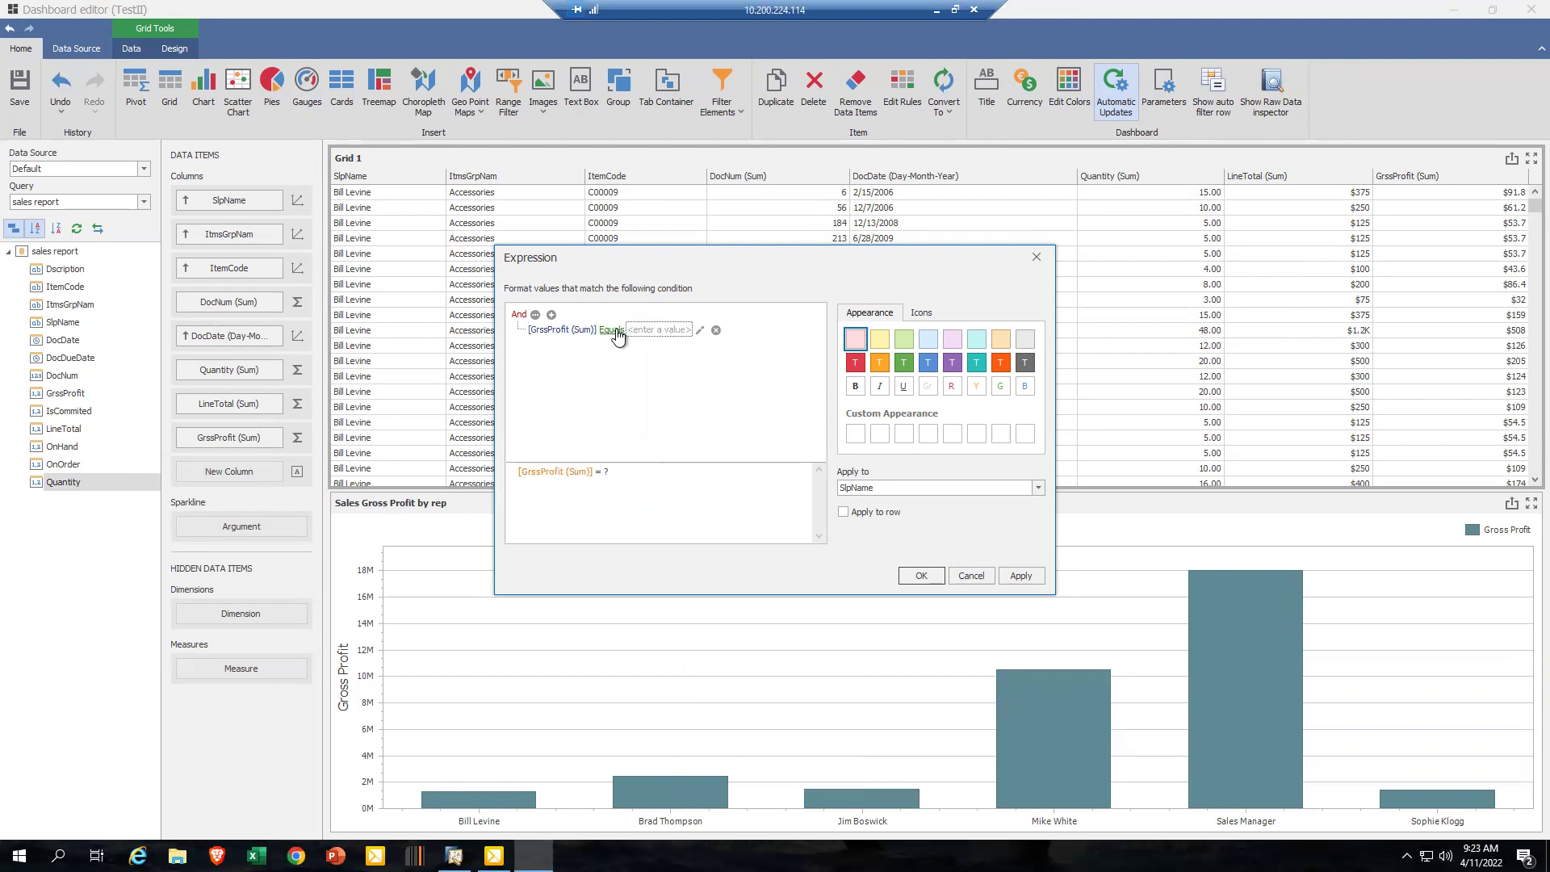
{"action": "left_click", "coordinate": [660, 385]}
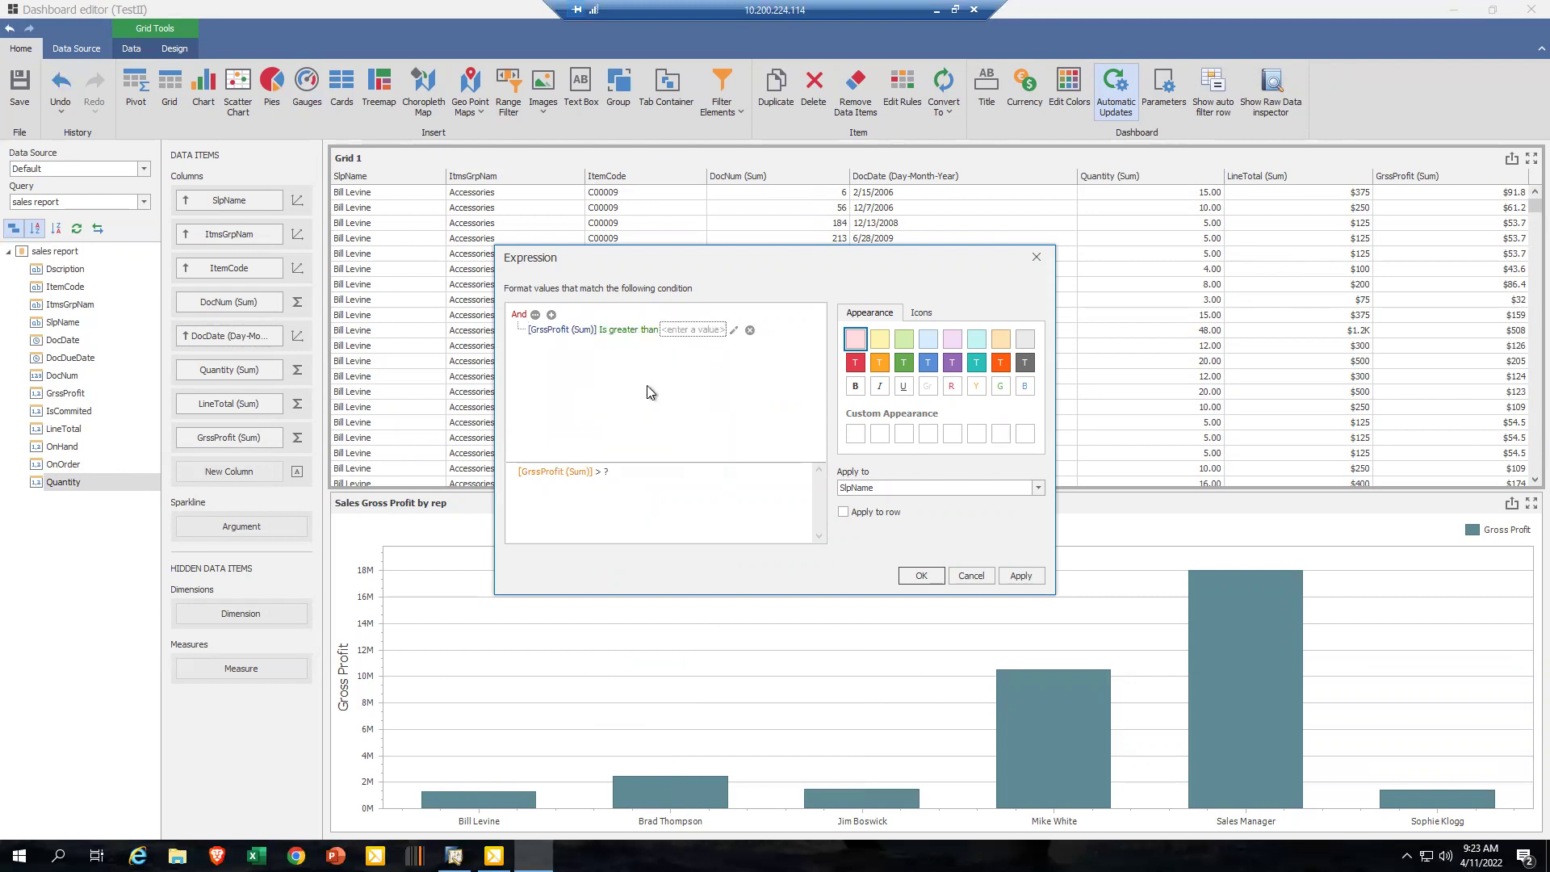
{"action": "left_click", "coordinate": [695, 326]}
{"action": "type", "text": "100"}
- Choose the light green background for matching values and apply the rule to the SlpName column
{"action": "left_click", "coordinate": [906, 340]}
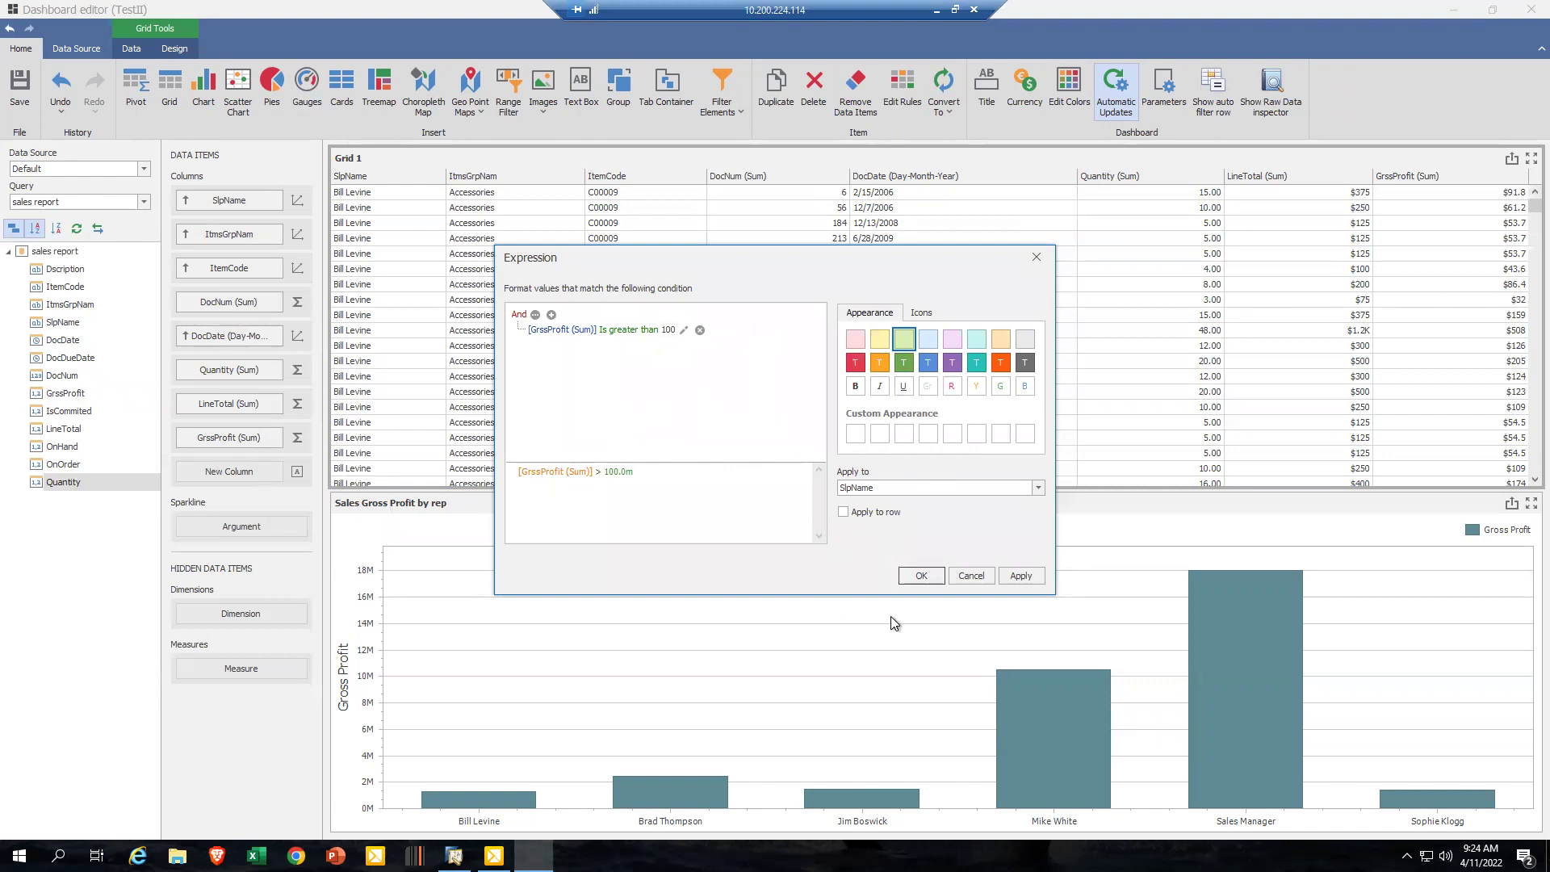
{"action": "left_click", "coordinate": [1020, 577]}
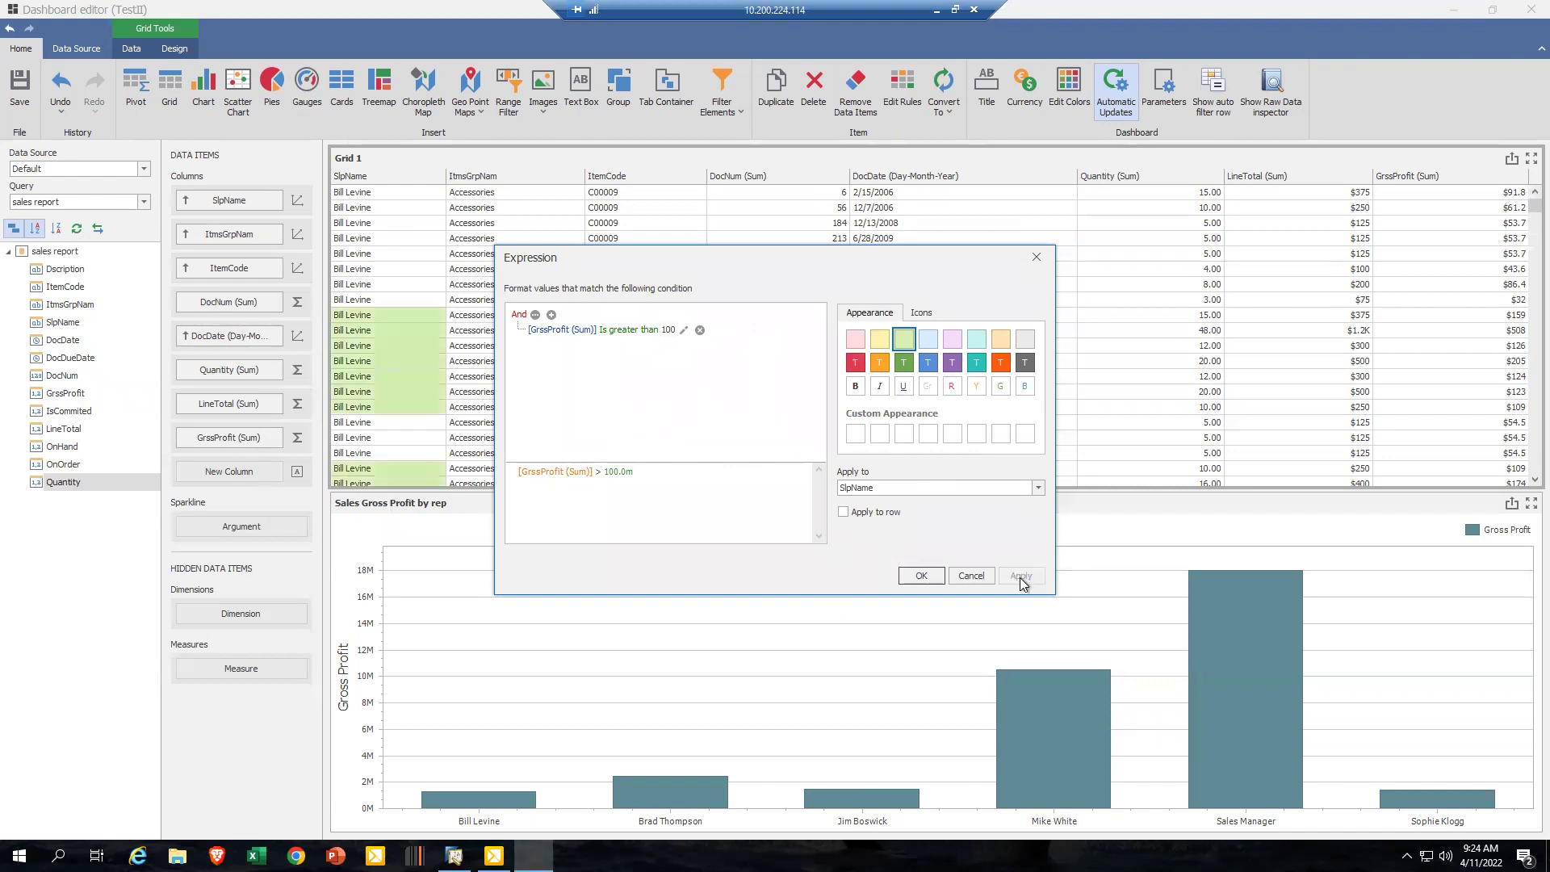
{"action": "left_click_drag", "start_coordinate": [675, 265], "coordinate": [529, 565]}
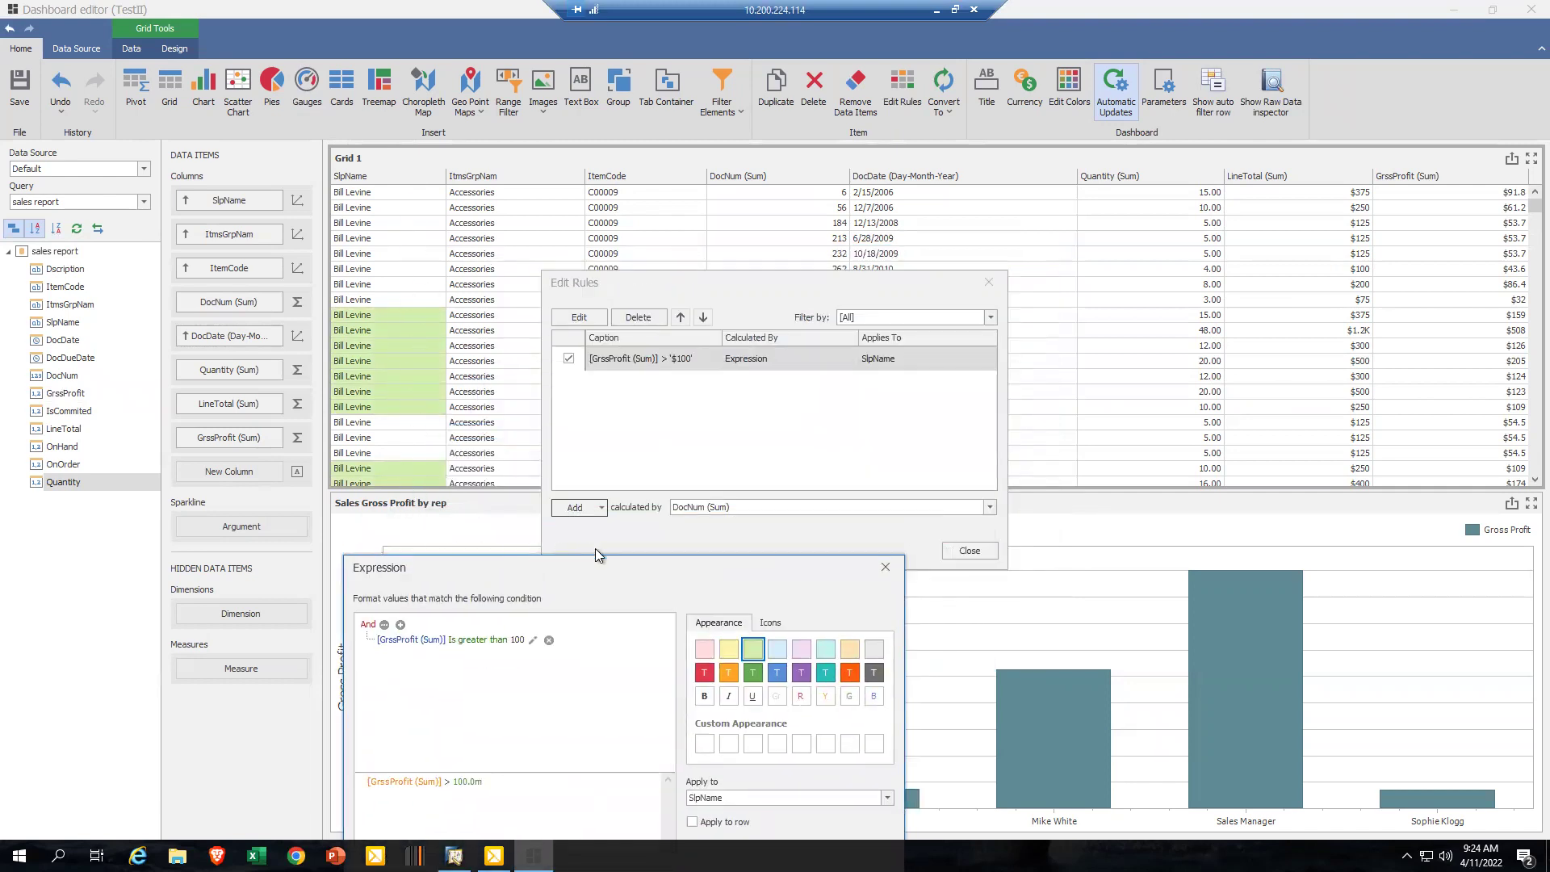
{"action": "left_click_drag", "start_coordinate": [647, 574], "coordinate": [743, 205]}
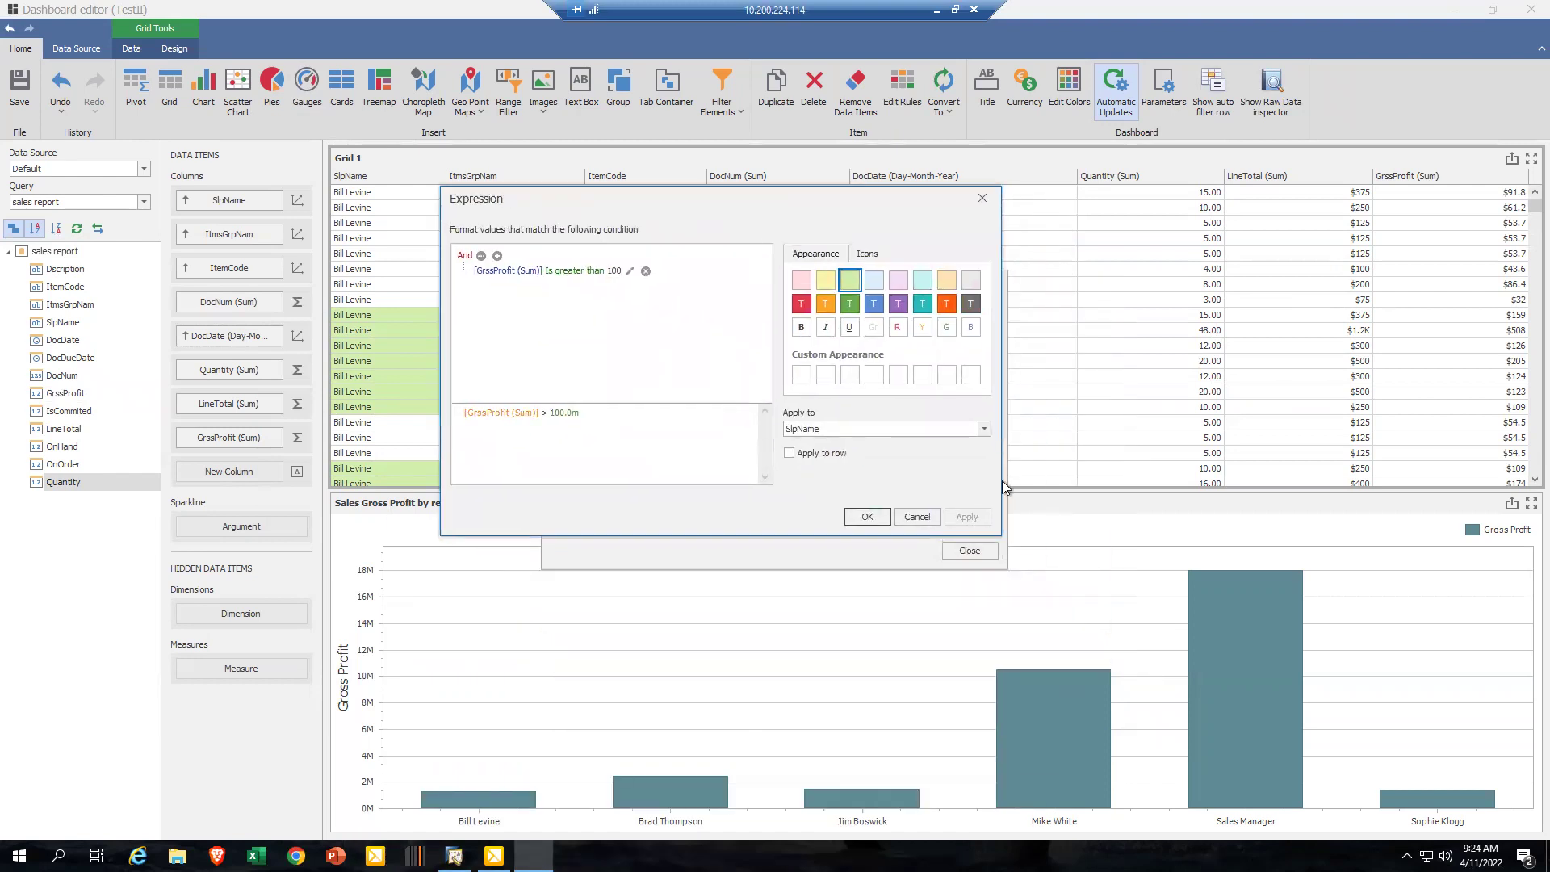
- Retarget the rule to GrssProfit (Sum), extend it to the entire row, and finish editing the grid's rules
{"action": "left_click", "coordinate": [986, 427]}
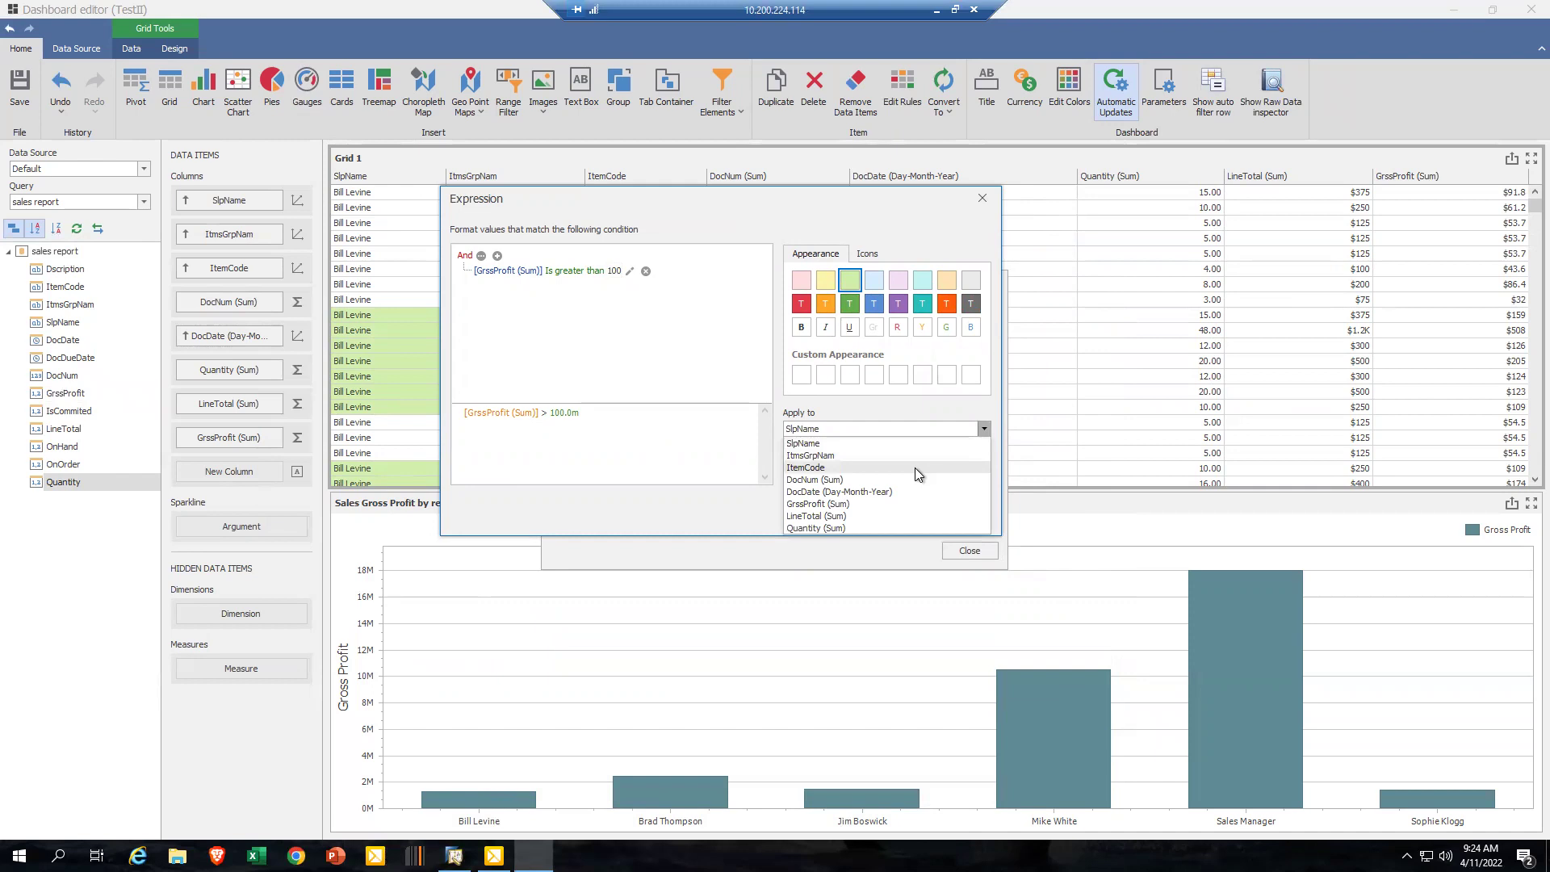
{"action": "left_click", "coordinate": [818, 504]}
{"action": "left_click", "coordinate": [972, 519]}
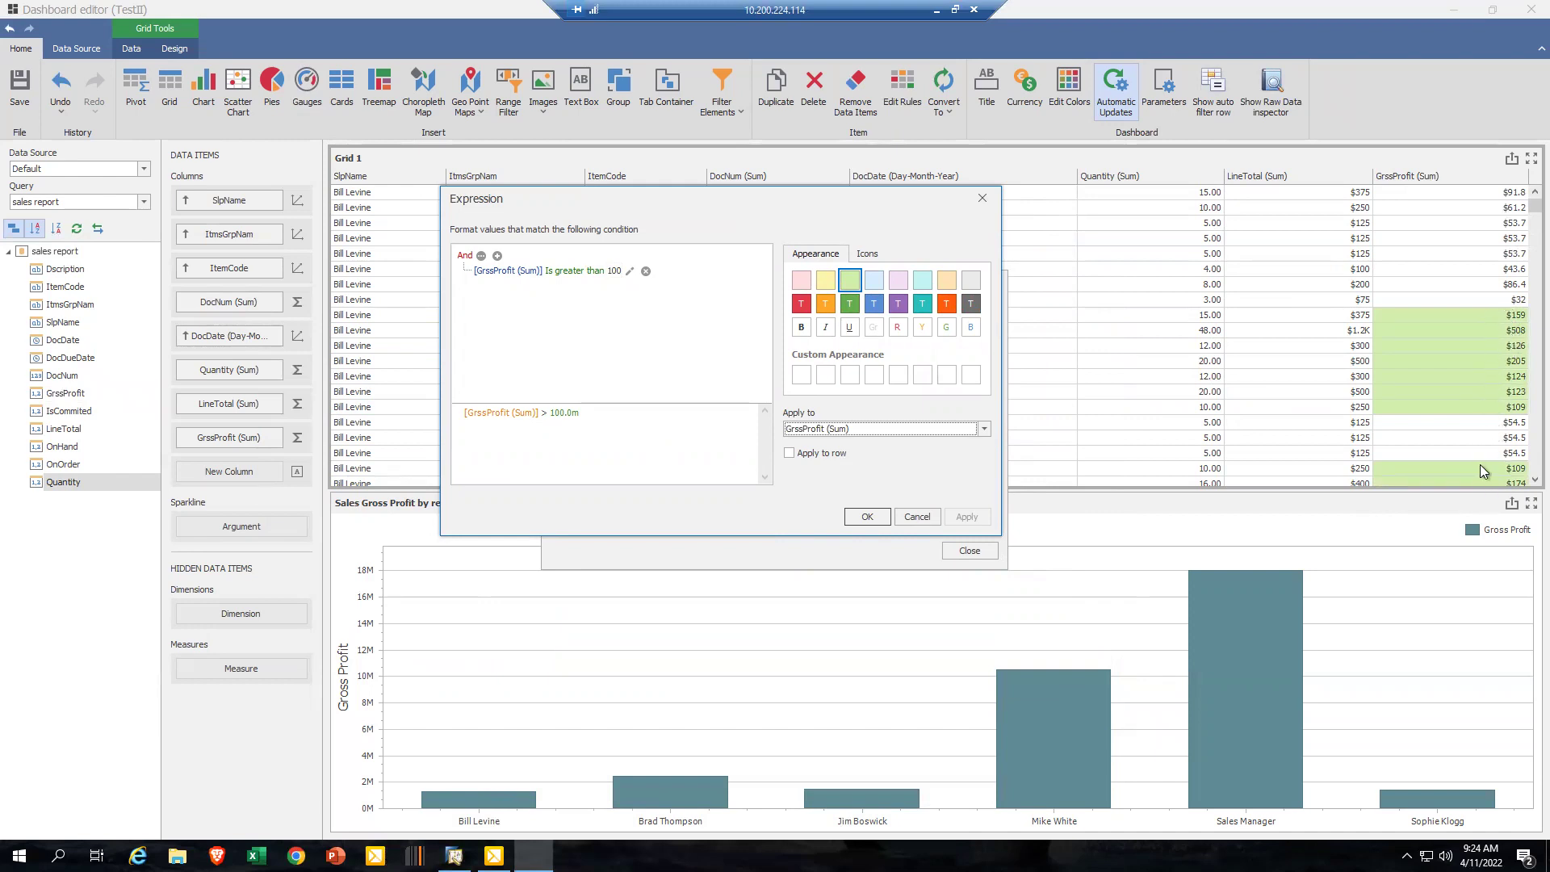
{"action": "left_click", "coordinate": [789, 453]}
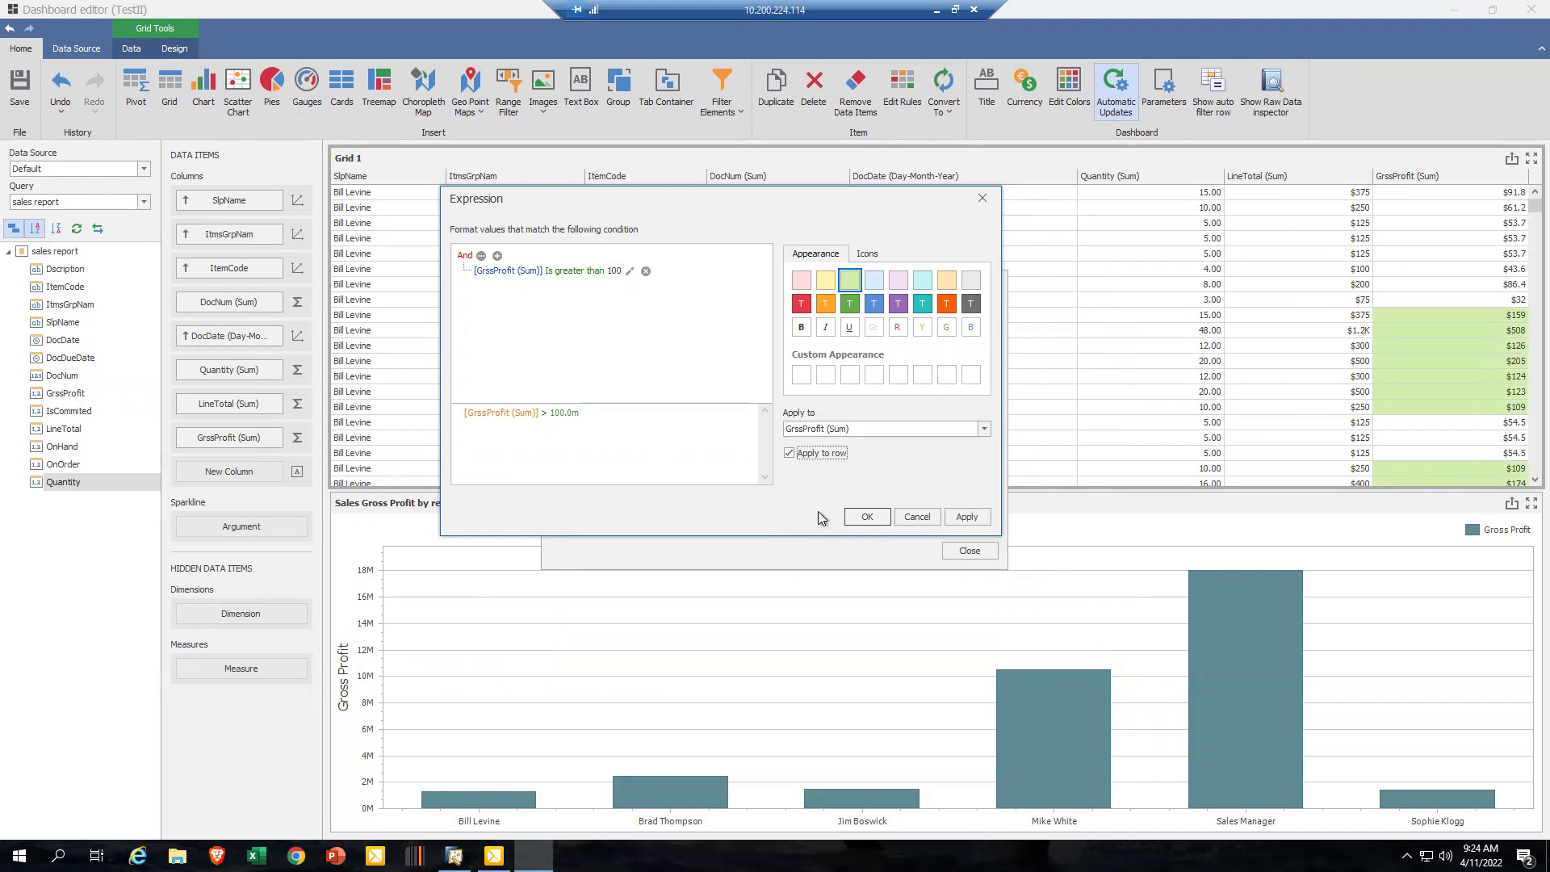
{"action": "left_click", "coordinate": [967, 518]}
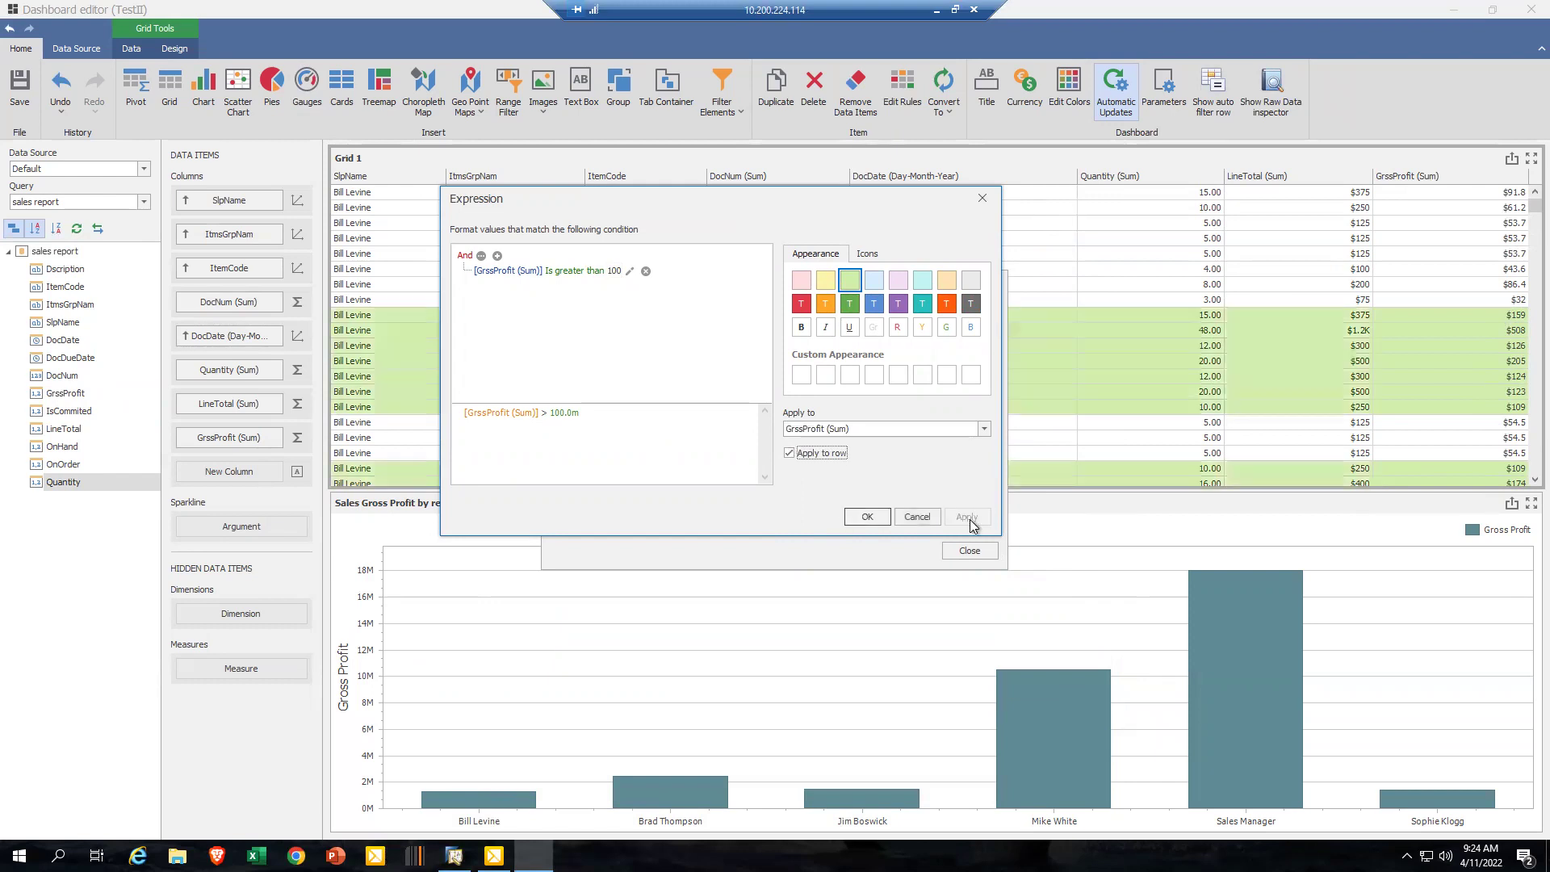
{"action": "left_click", "coordinate": [868, 516]}
{"action": "left_click", "coordinate": [969, 550]}
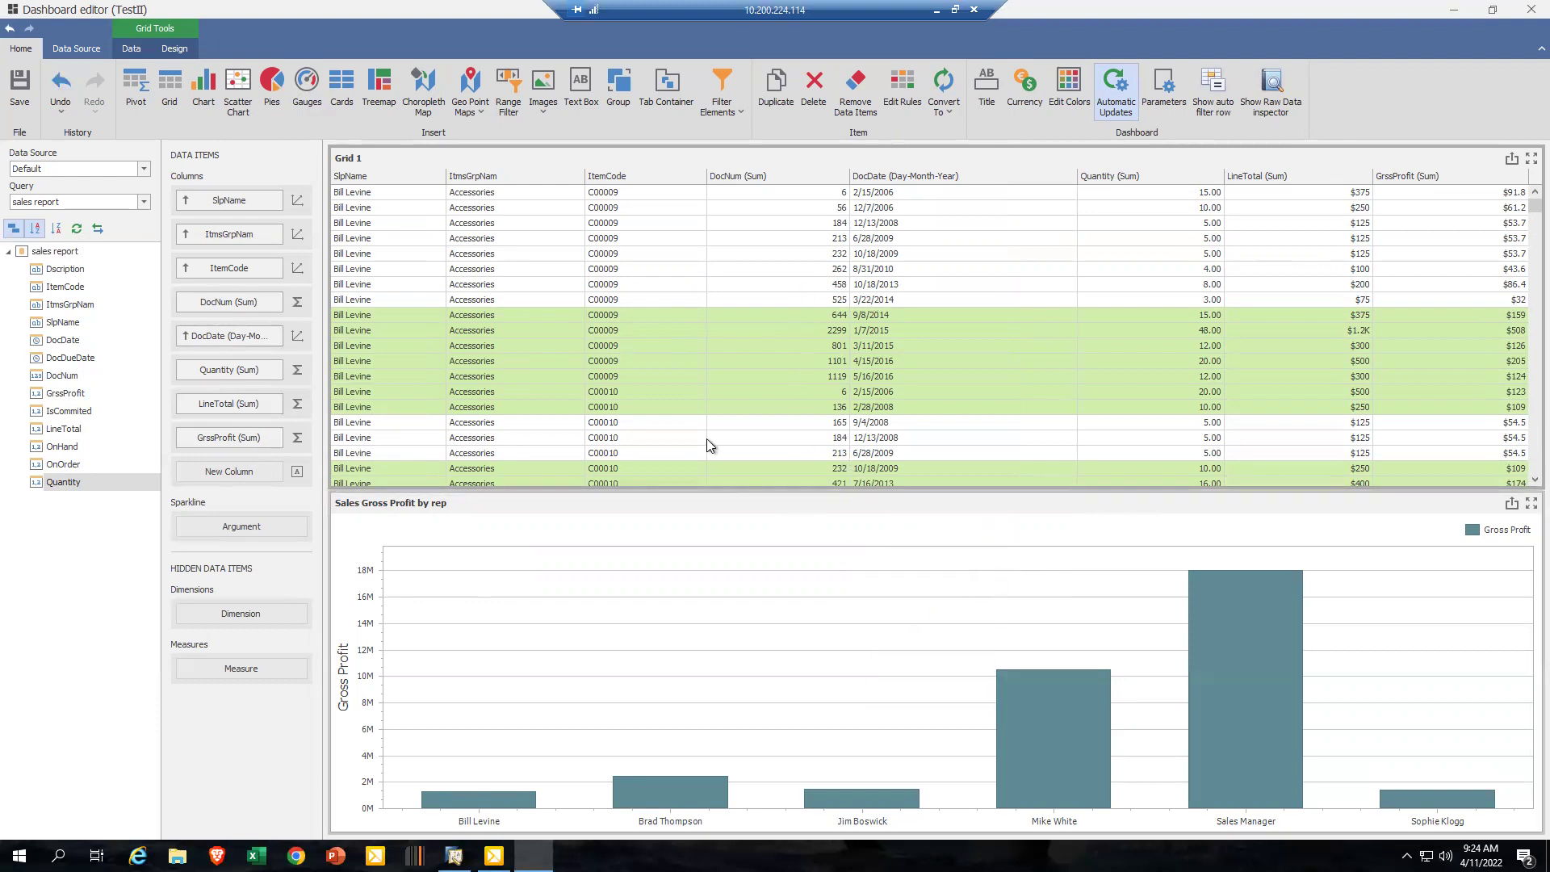
- Insert an empty Pies item, then close the dashboard editor without saving and close the Dashboard Widgets list
{"action": "left_click", "coordinate": [272, 85]}
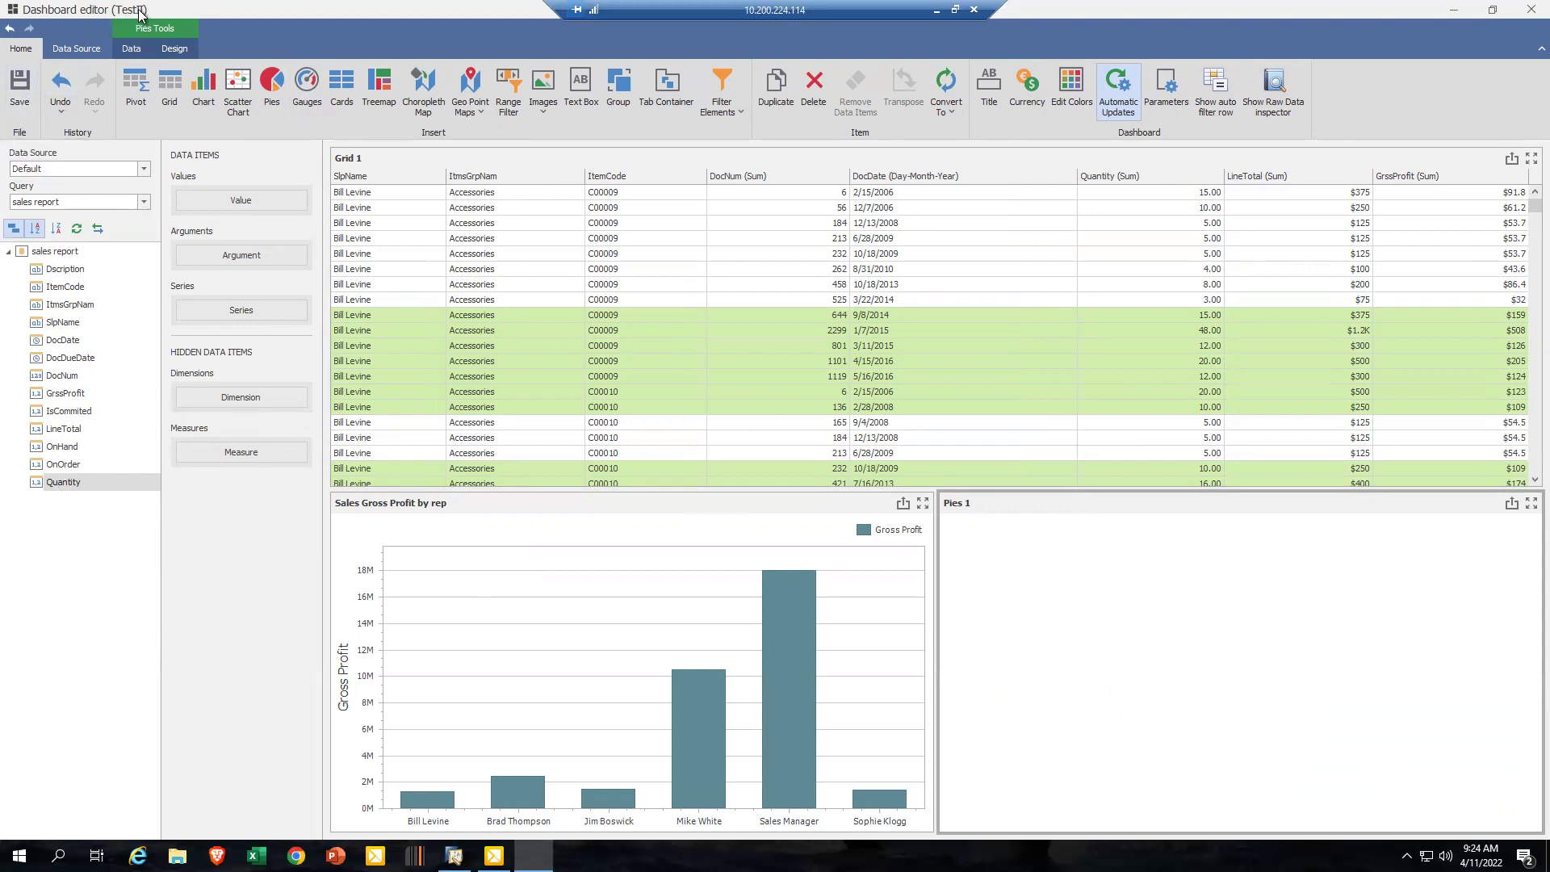
{"action": "left_click", "coordinate": [1531, 9]}
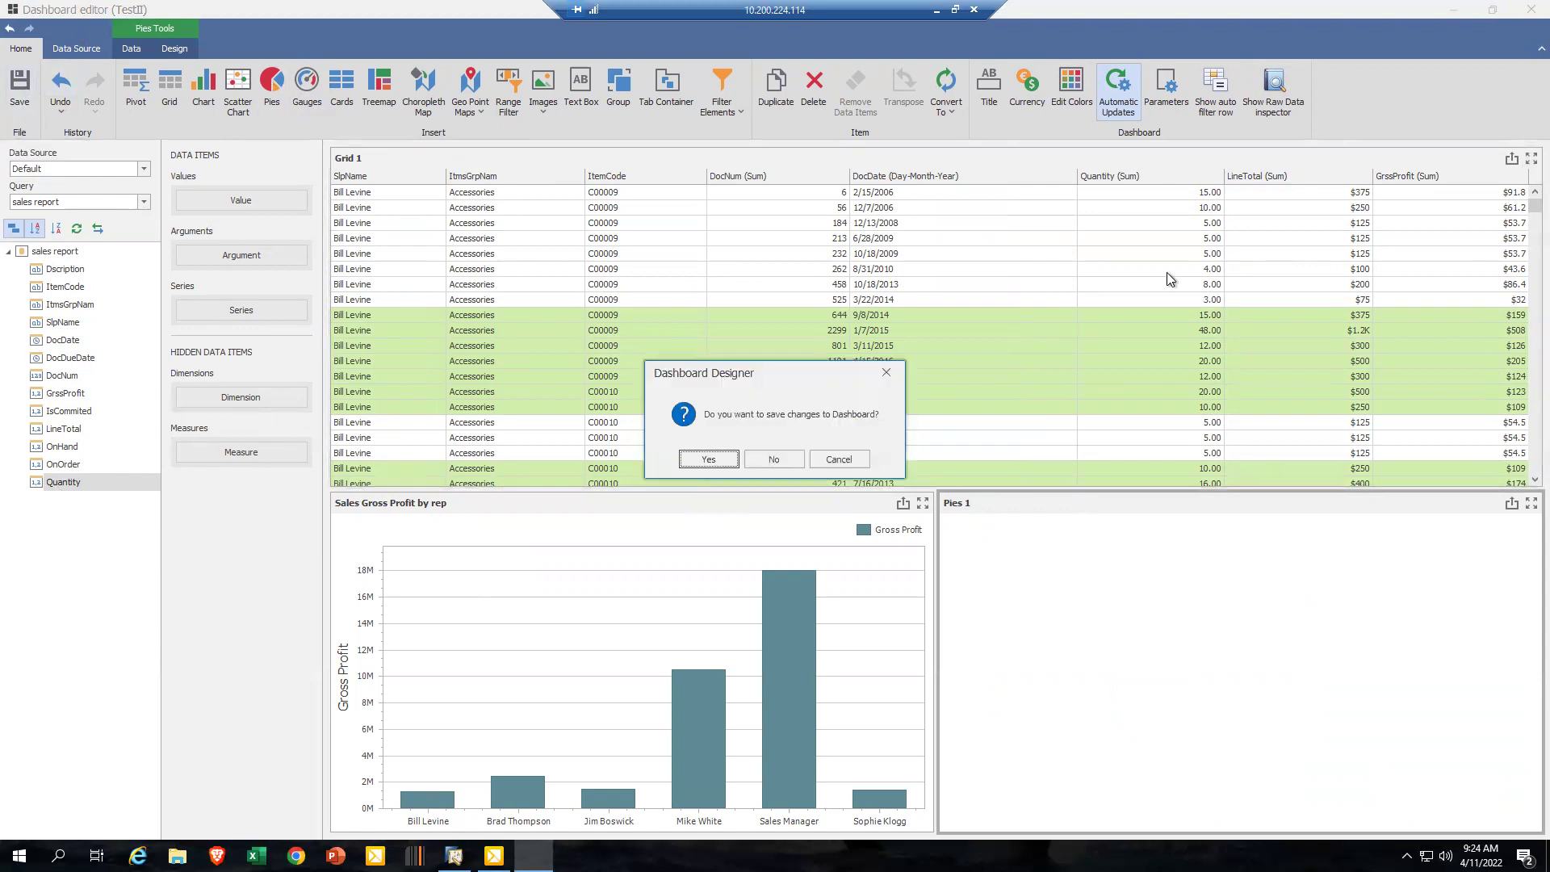
{"action": "left_click", "coordinate": [780, 457]}
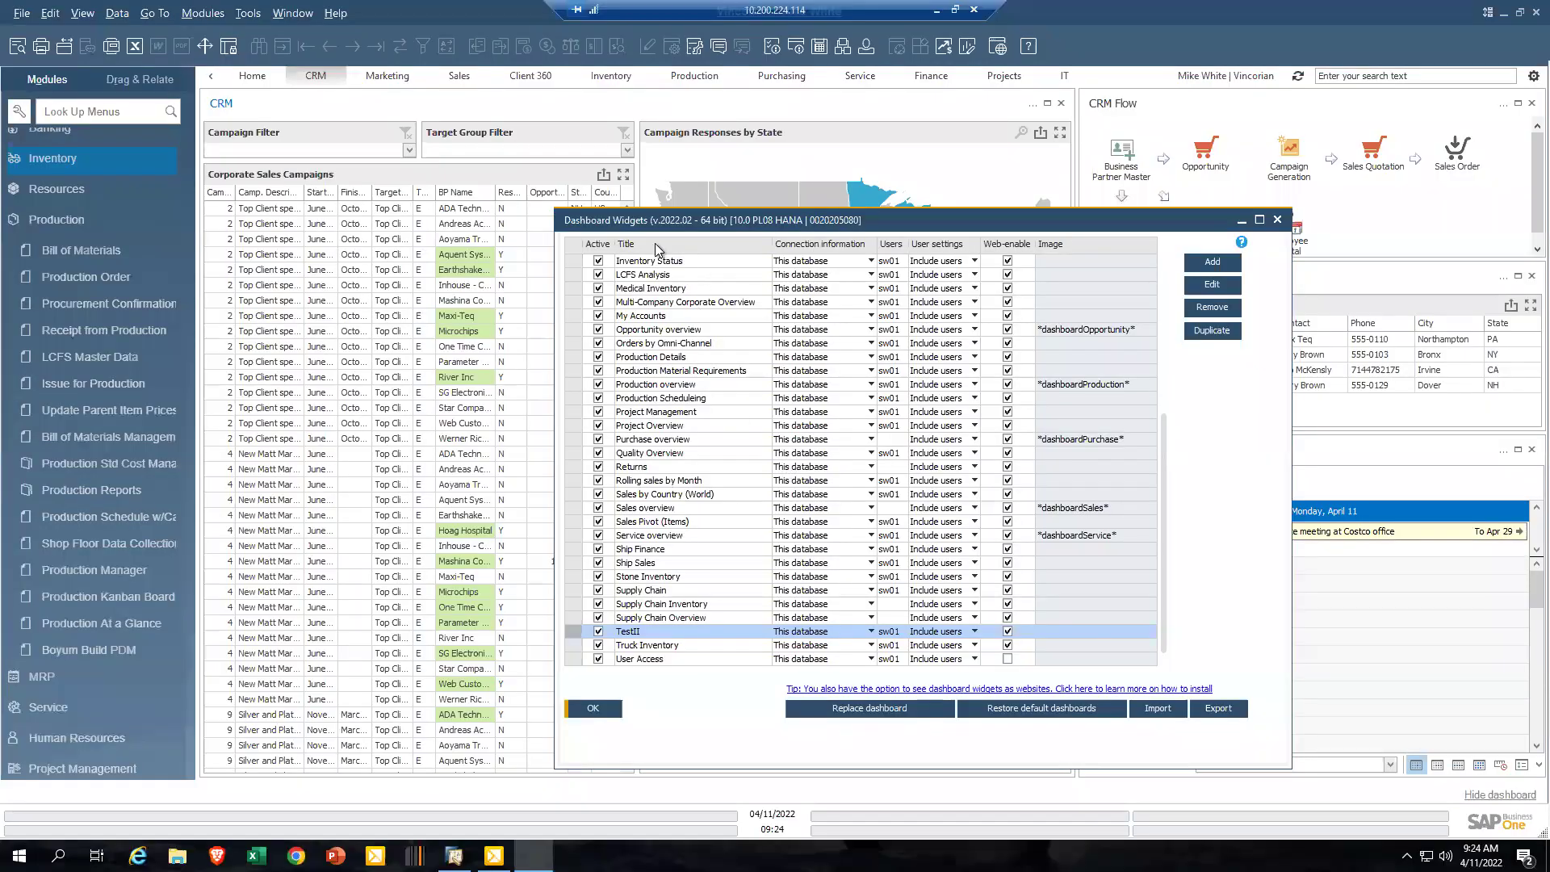
{"action": "left_click", "coordinate": [1278, 220]}
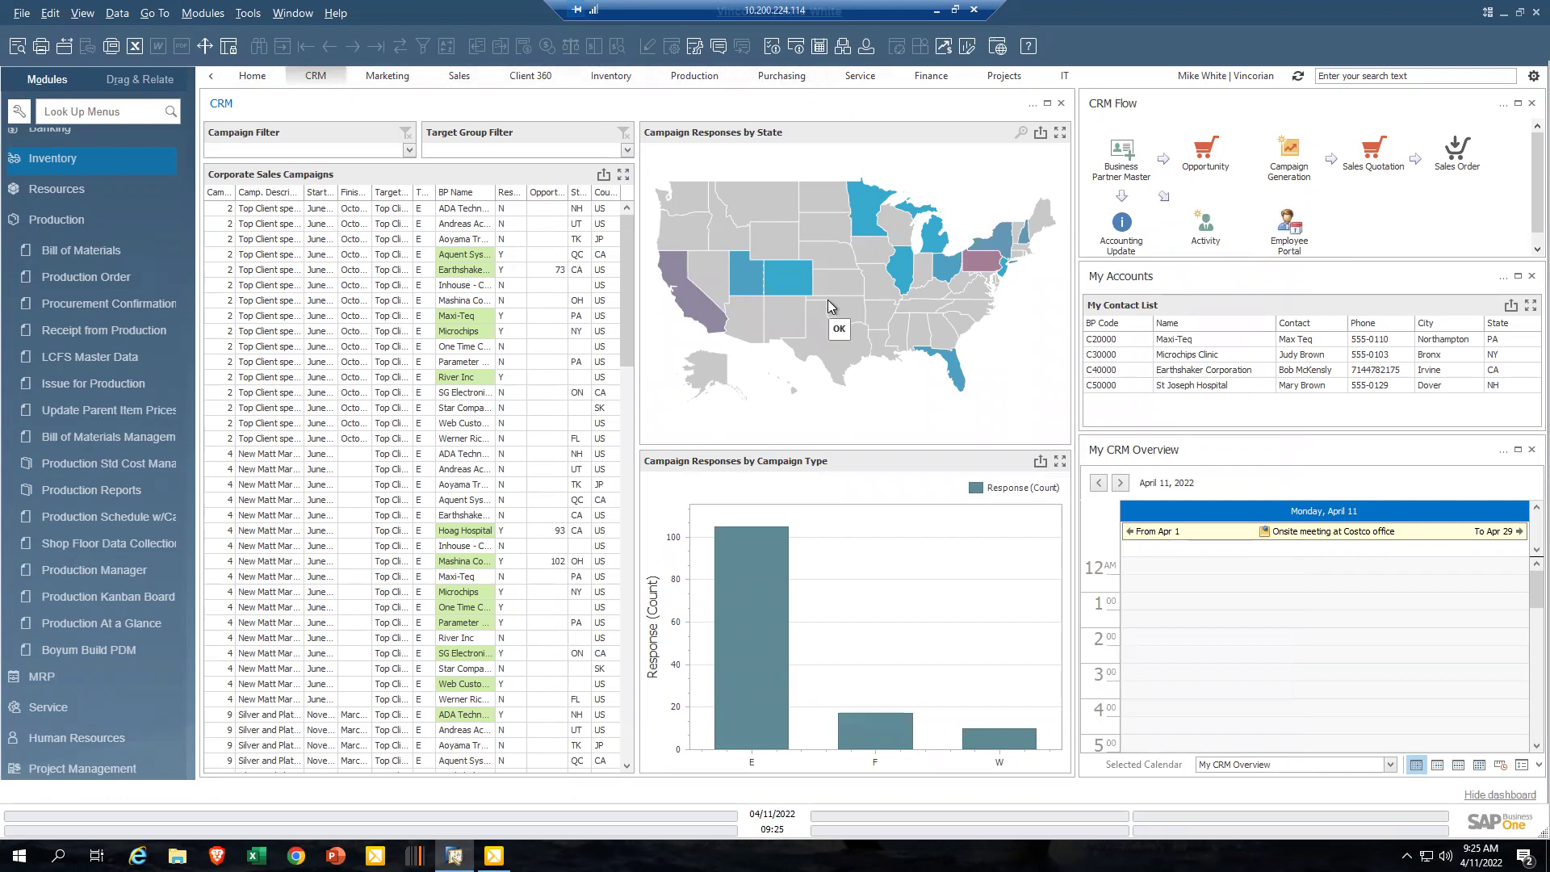
- Narrow the Service overview widget on the Service view to free up space, and browse the widgets available to add
{"action": "left_click", "coordinate": [859, 79]}
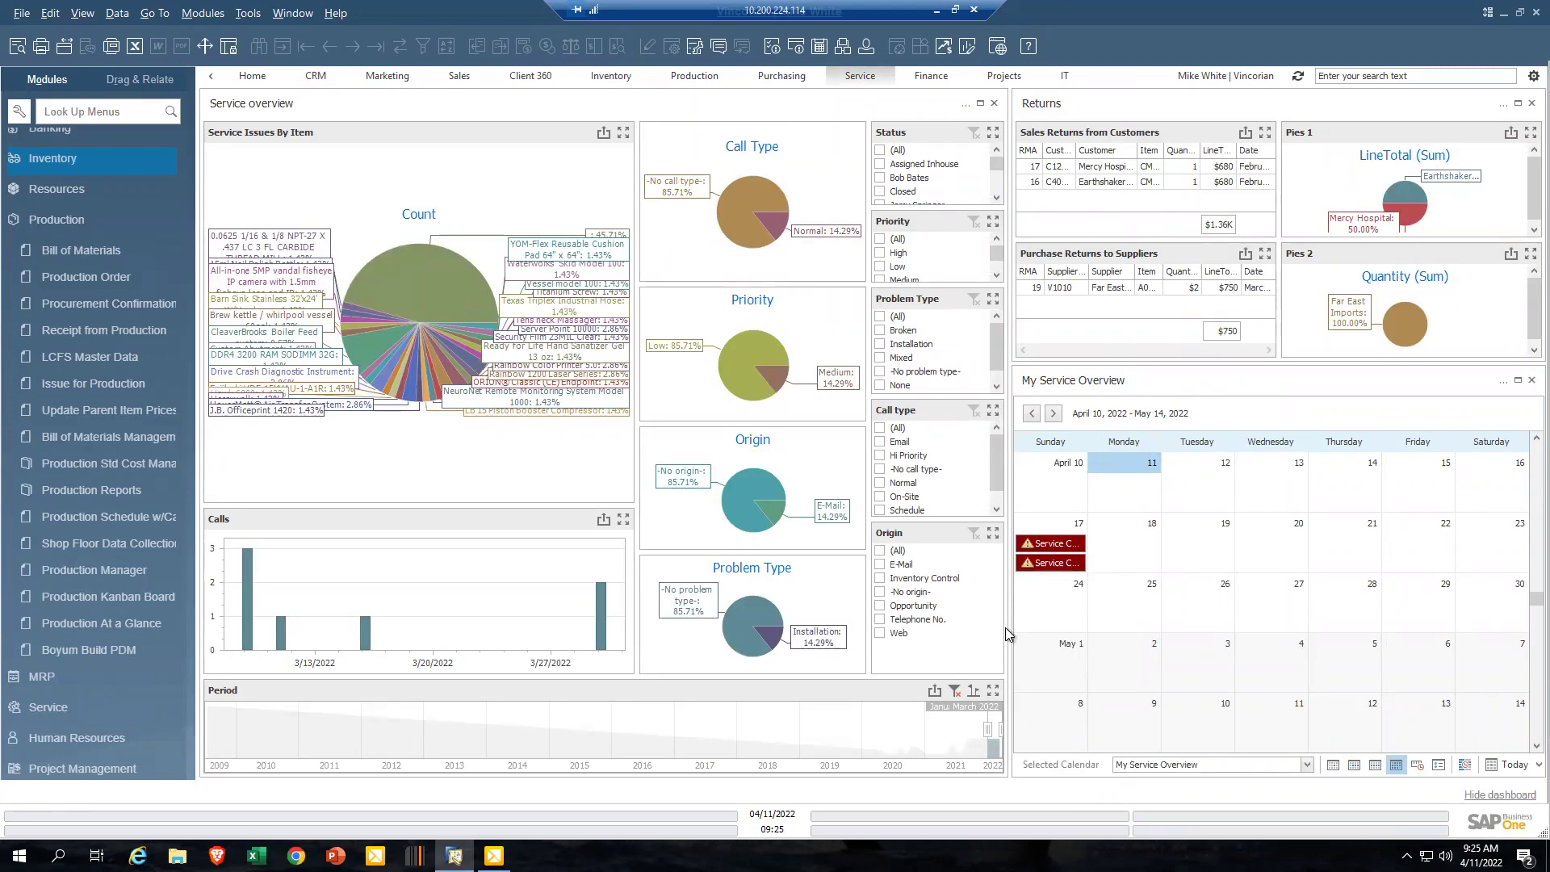
{"action": "left_click_drag", "start_coordinate": [1008, 630], "coordinate": [333, 626]}
{"action": "left_click", "coordinate": [1534, 75]}
{"action": "left_click", "coordinate": [1442, 104]}
{"action": "left_click", "coordinate": [1525, 77]}
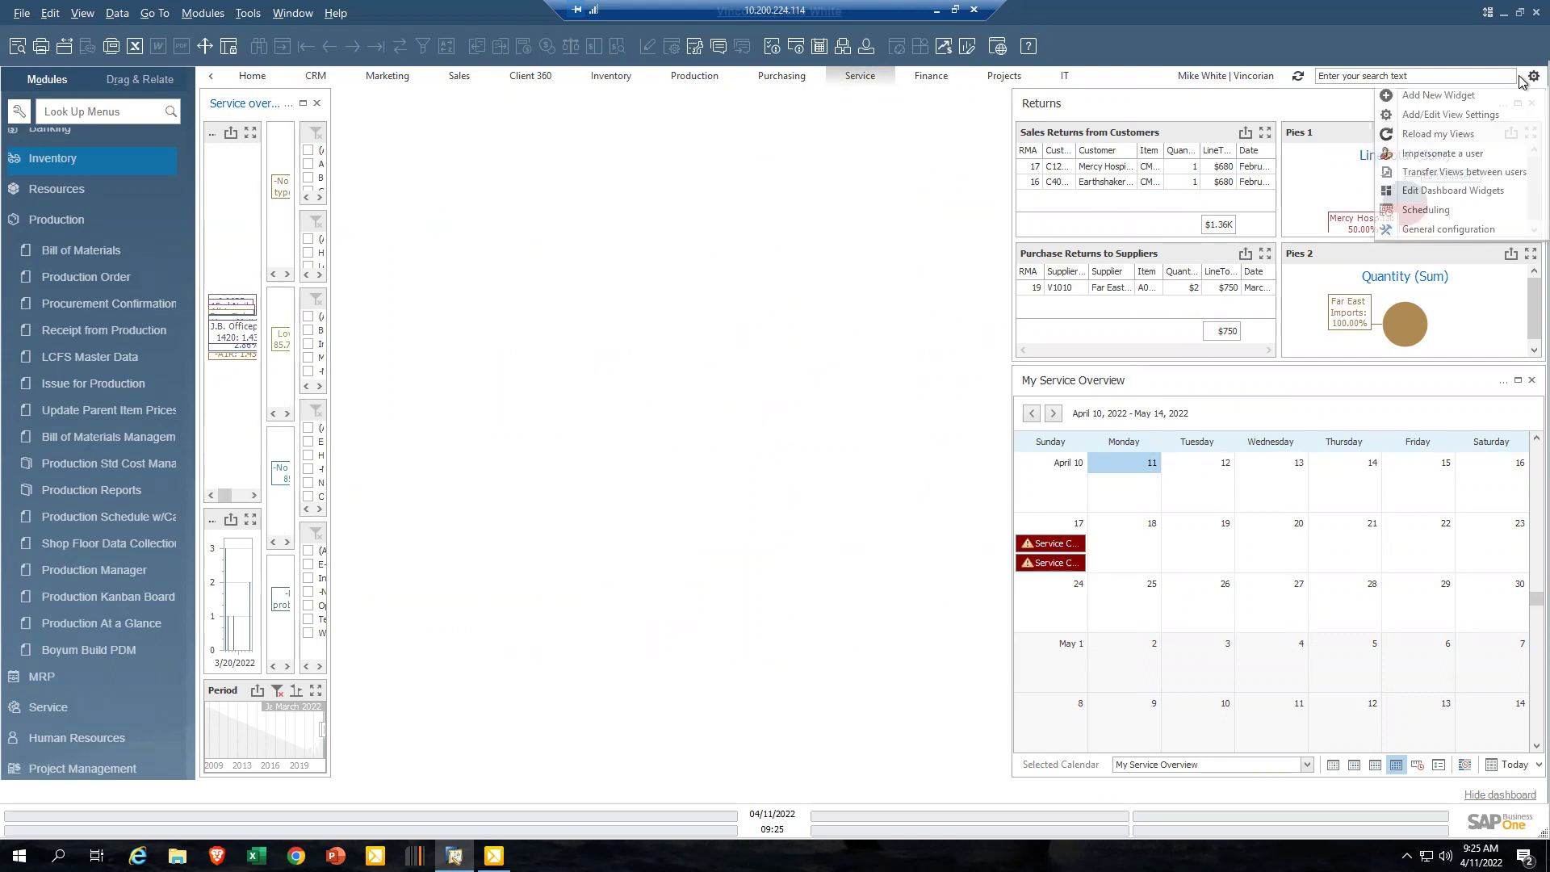
{"action": "left_click", "coordinate": [1479, 103]}
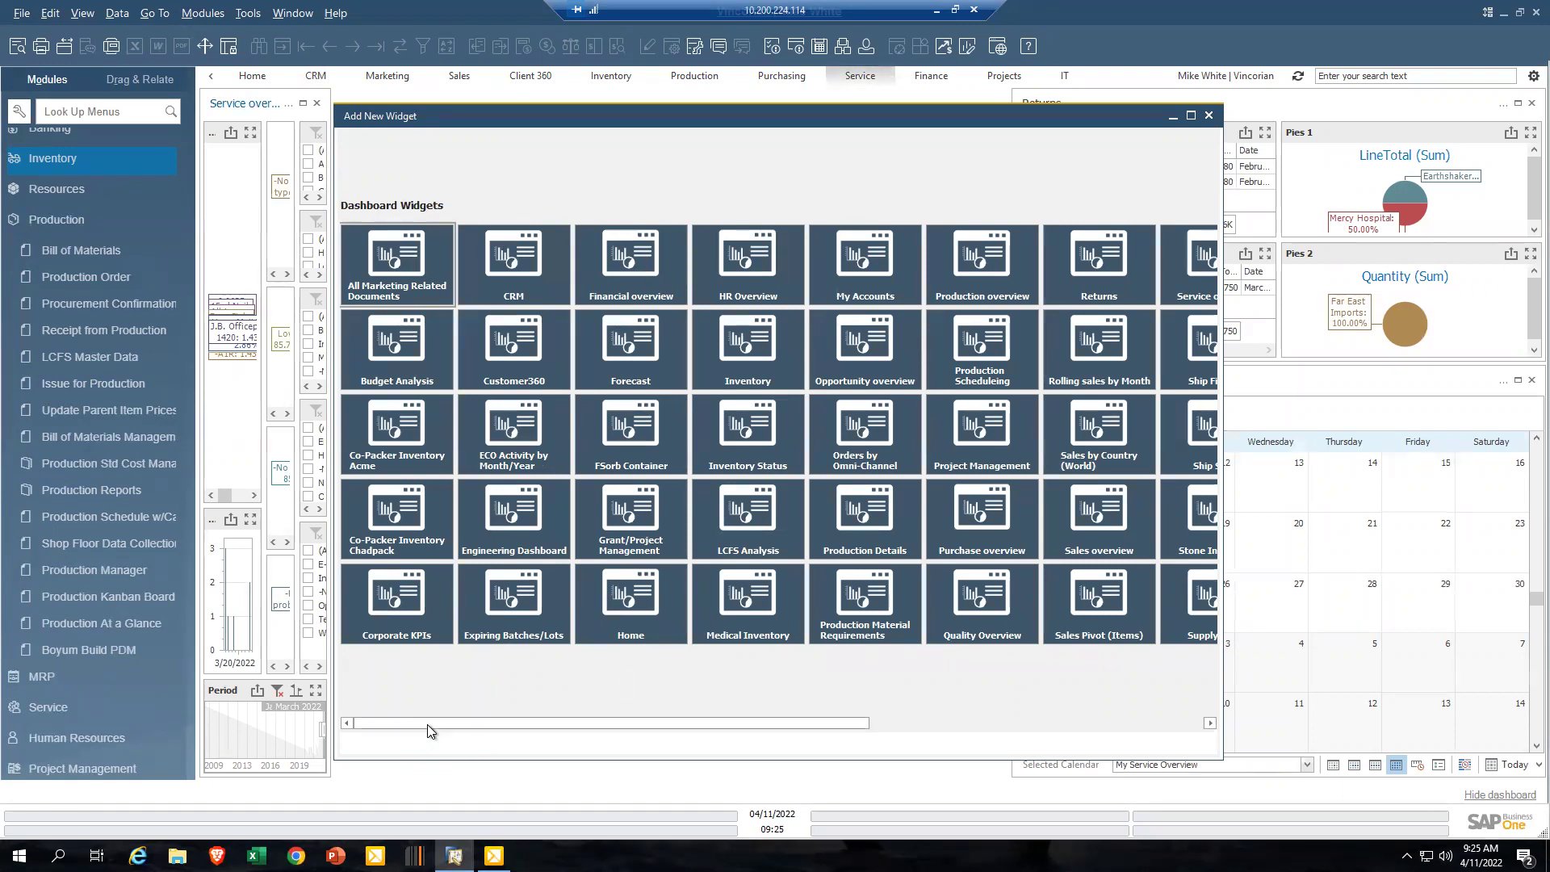
{"action": "left_click_drag", "start_coordinate": [428, 723], "coordinate": [946, 760]}
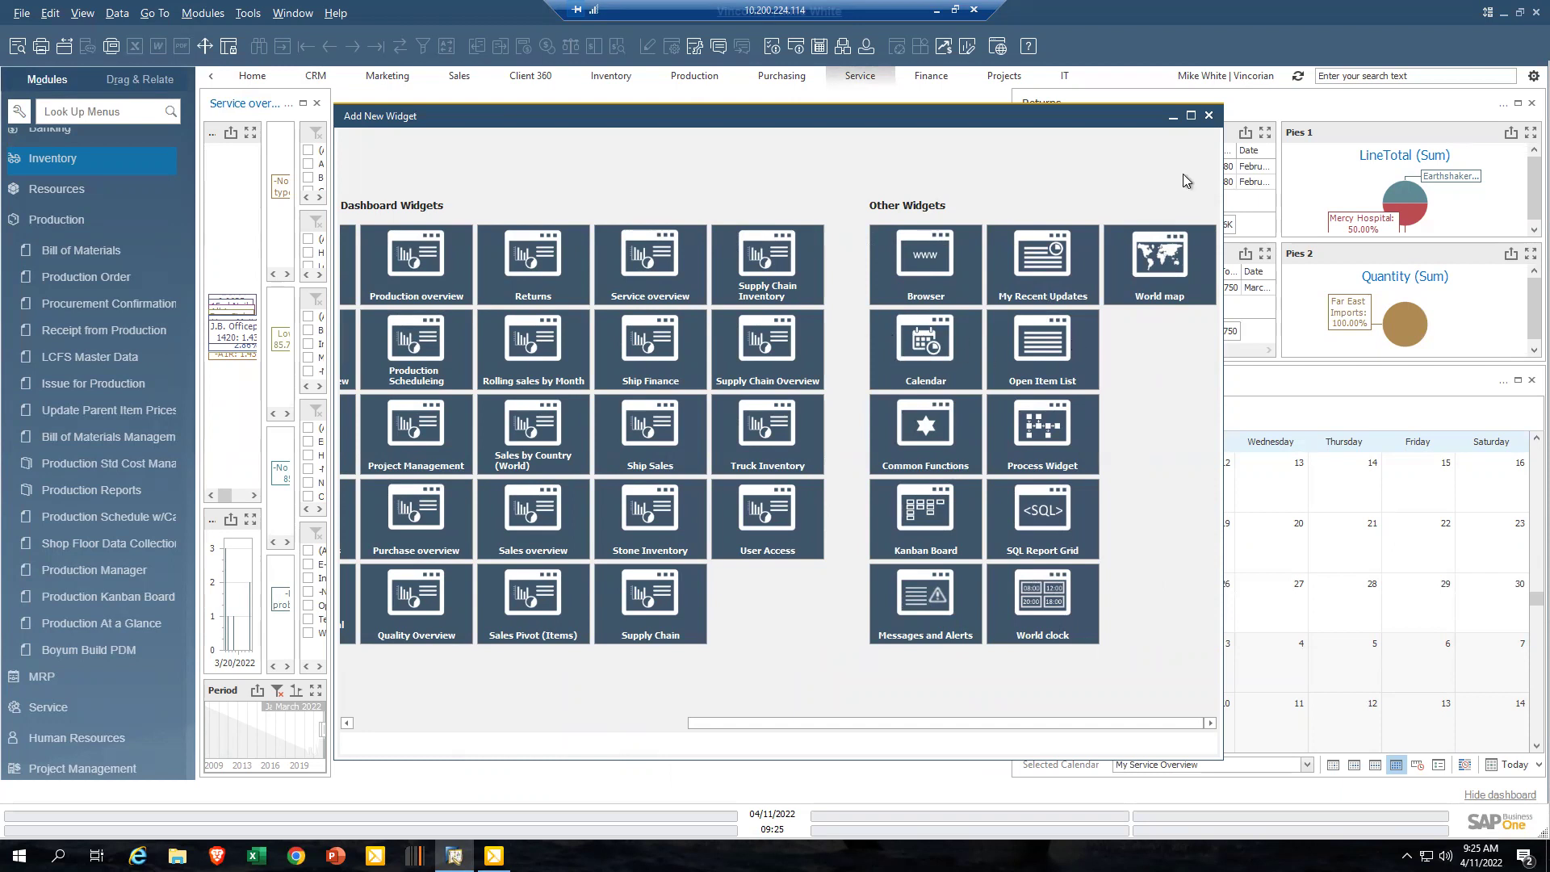
- Leave the widget gallery, maximize the My Service Overview calendar widget, and switch its calendar to My Inventory Overview
{"action": "key", "text": "Escape"}
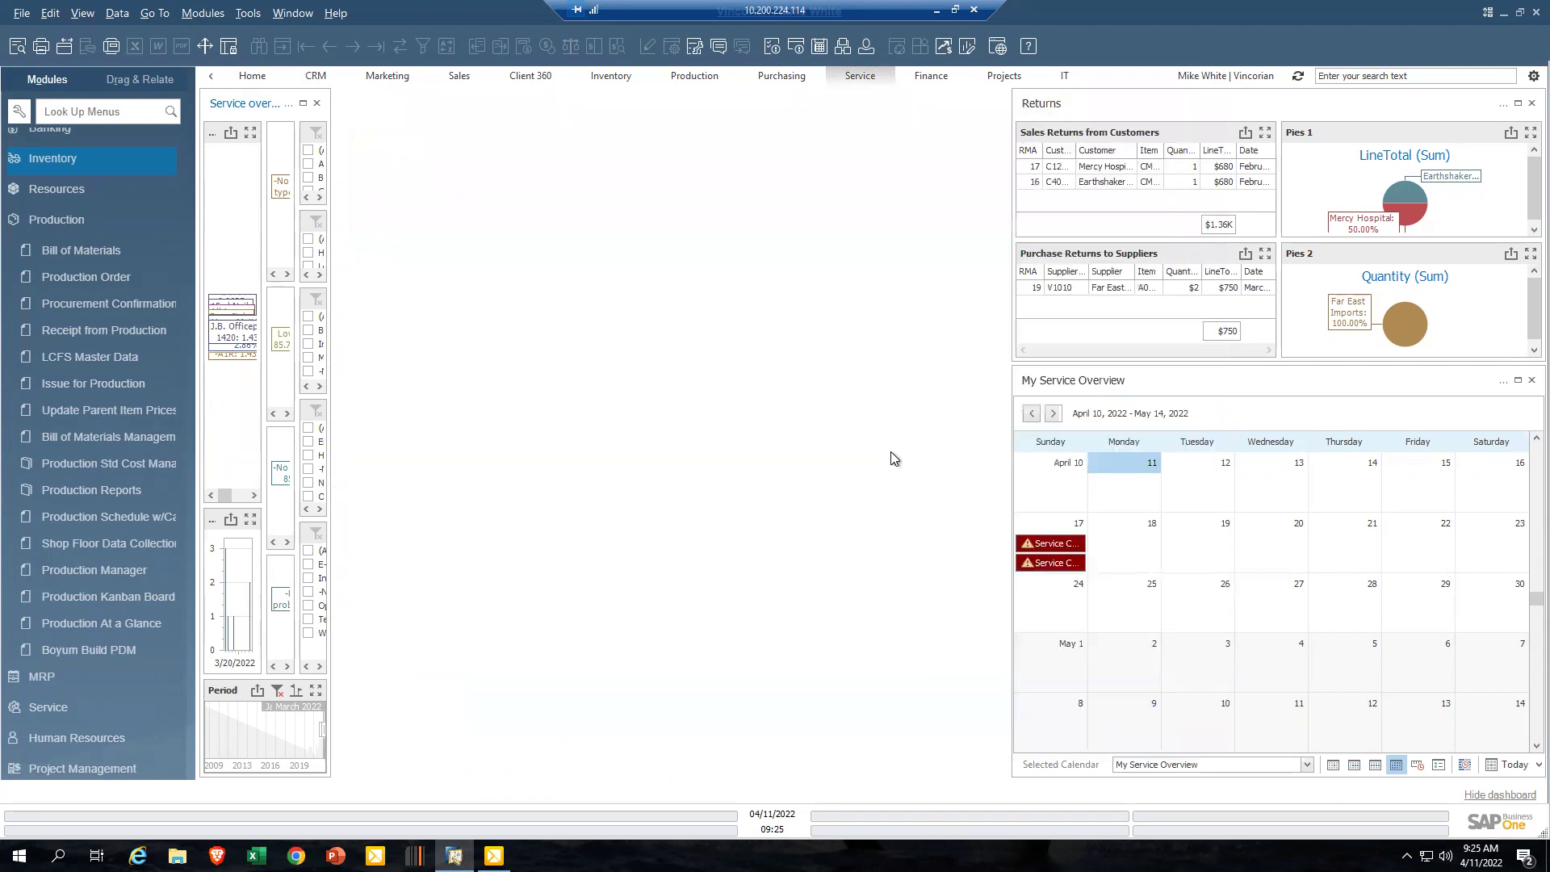
{"action": "left_click", "coordinate": [1518, 379]}
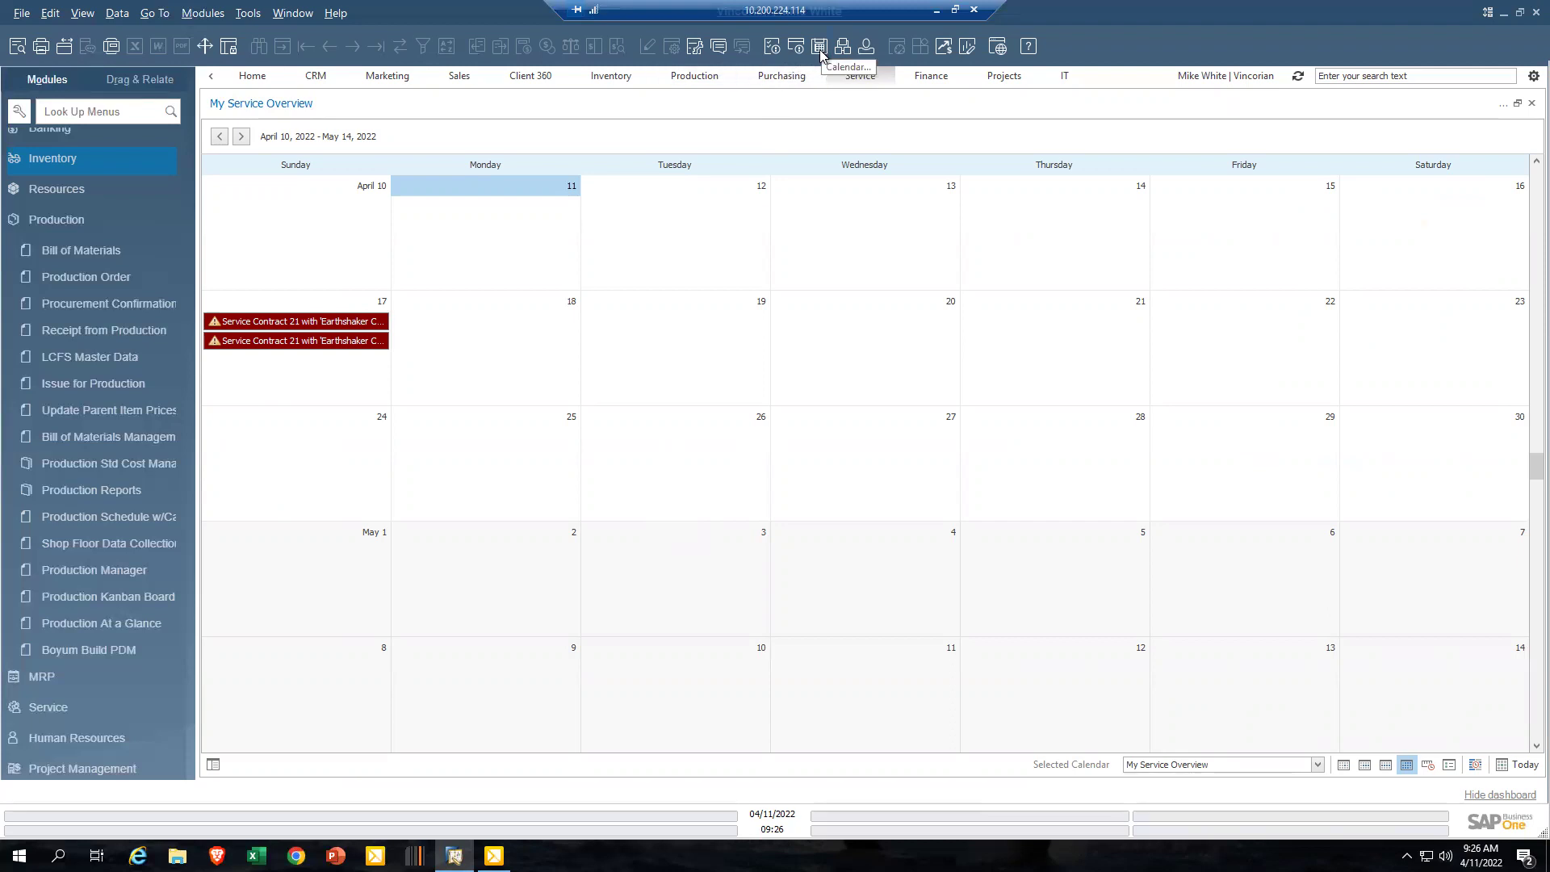
{"action": "left_click", "coordinate": [1317, 766]}
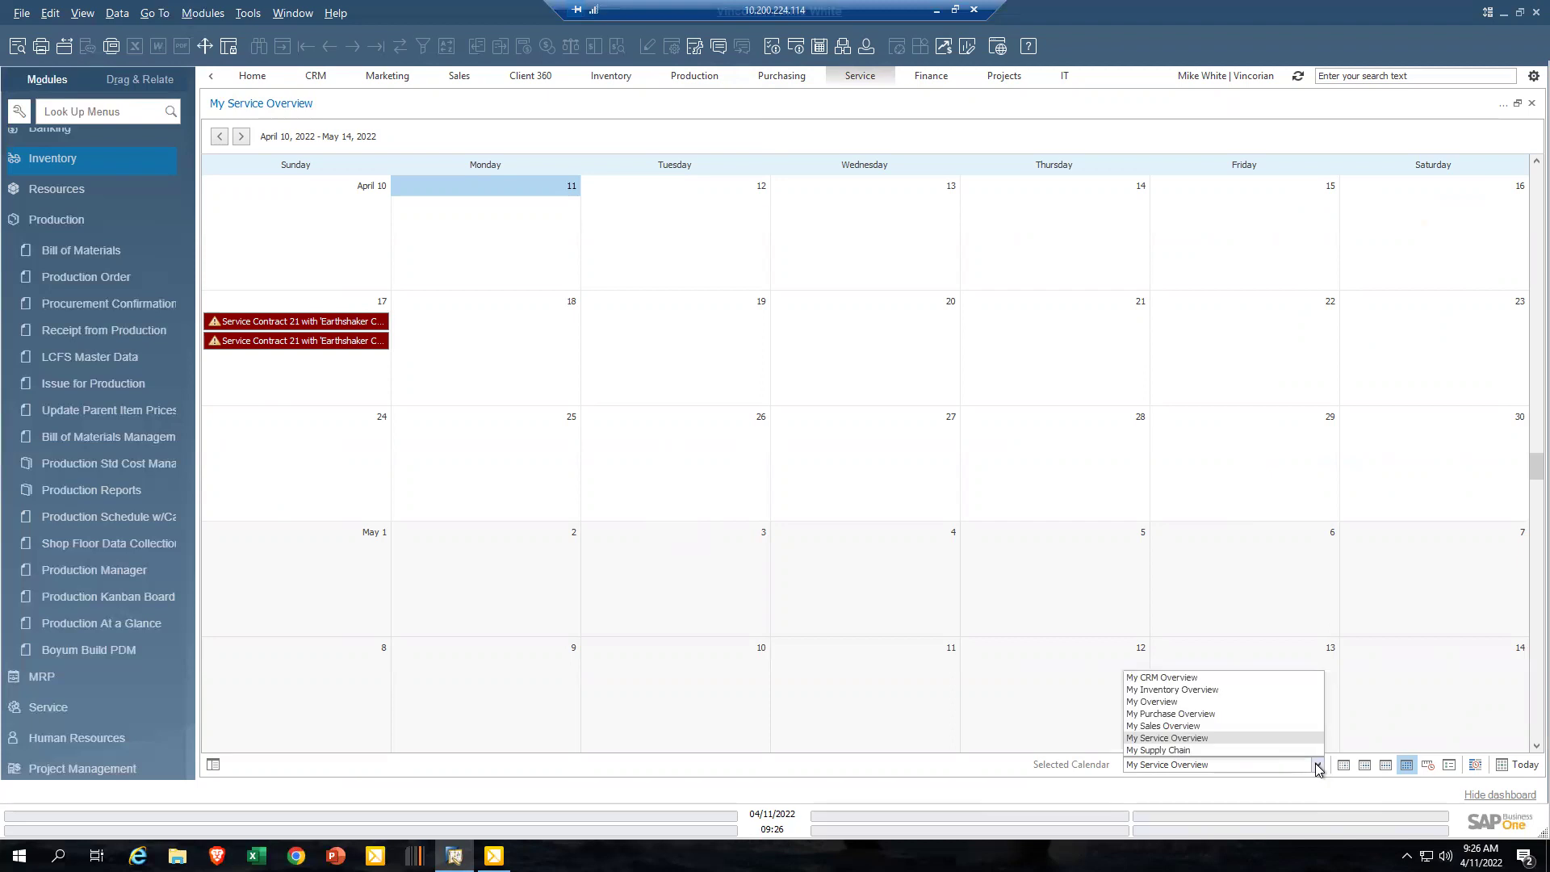
{"action": "left_click", "coordinate": [1203, 691]}
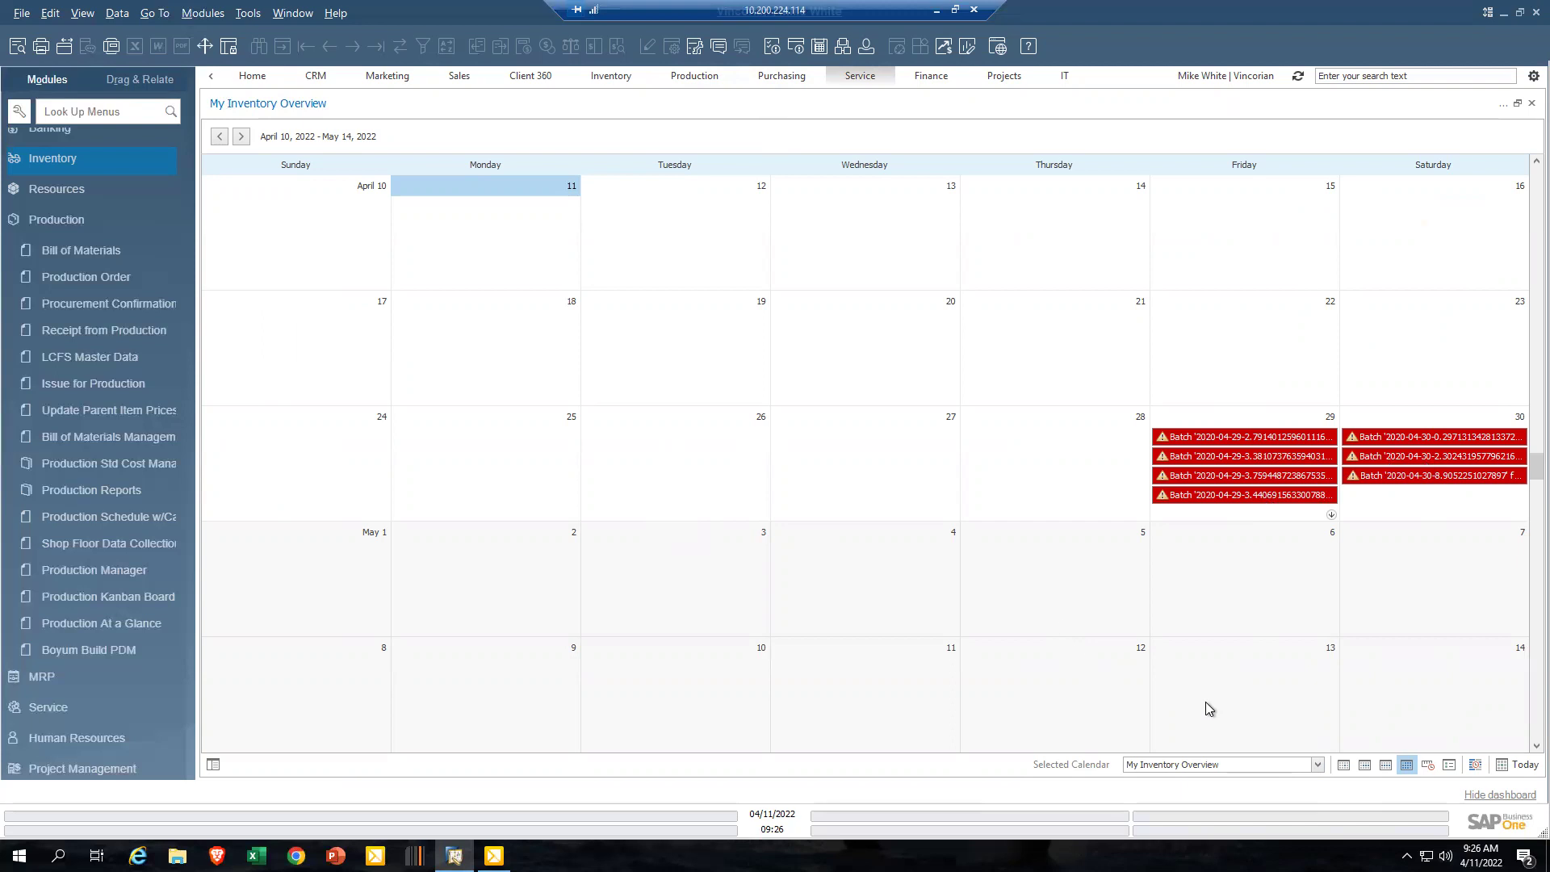
- Show the My Sales Overview calendar in the maximized widget, and switch it to My Supply Chain
{"action": "left_click", "coordinate": [1316, 765]}
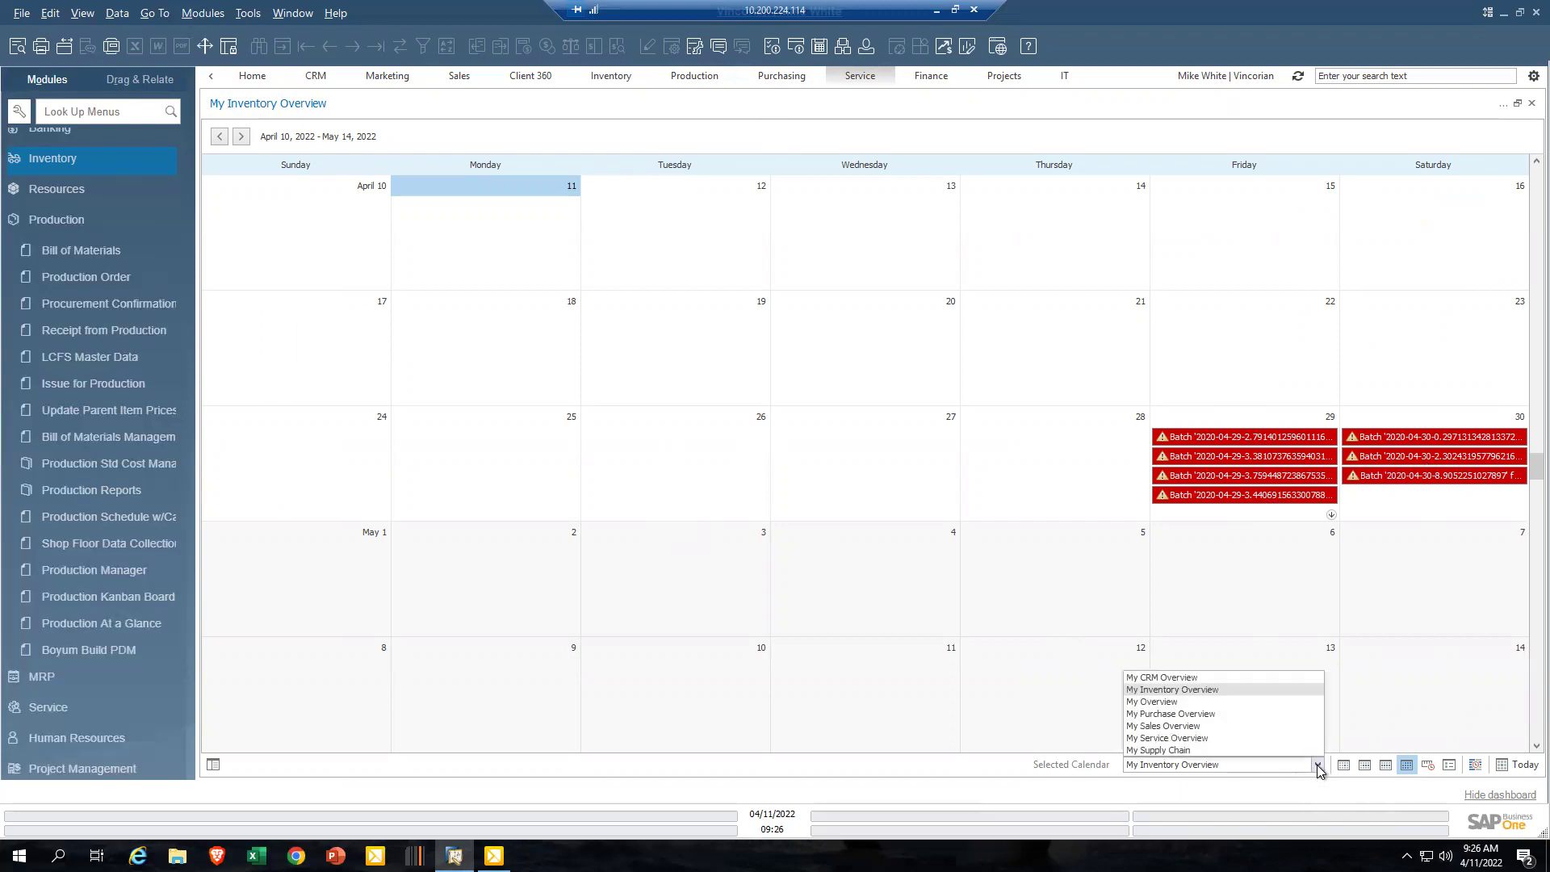
{"action": "left_click", "coordinate": [1174, 725]}
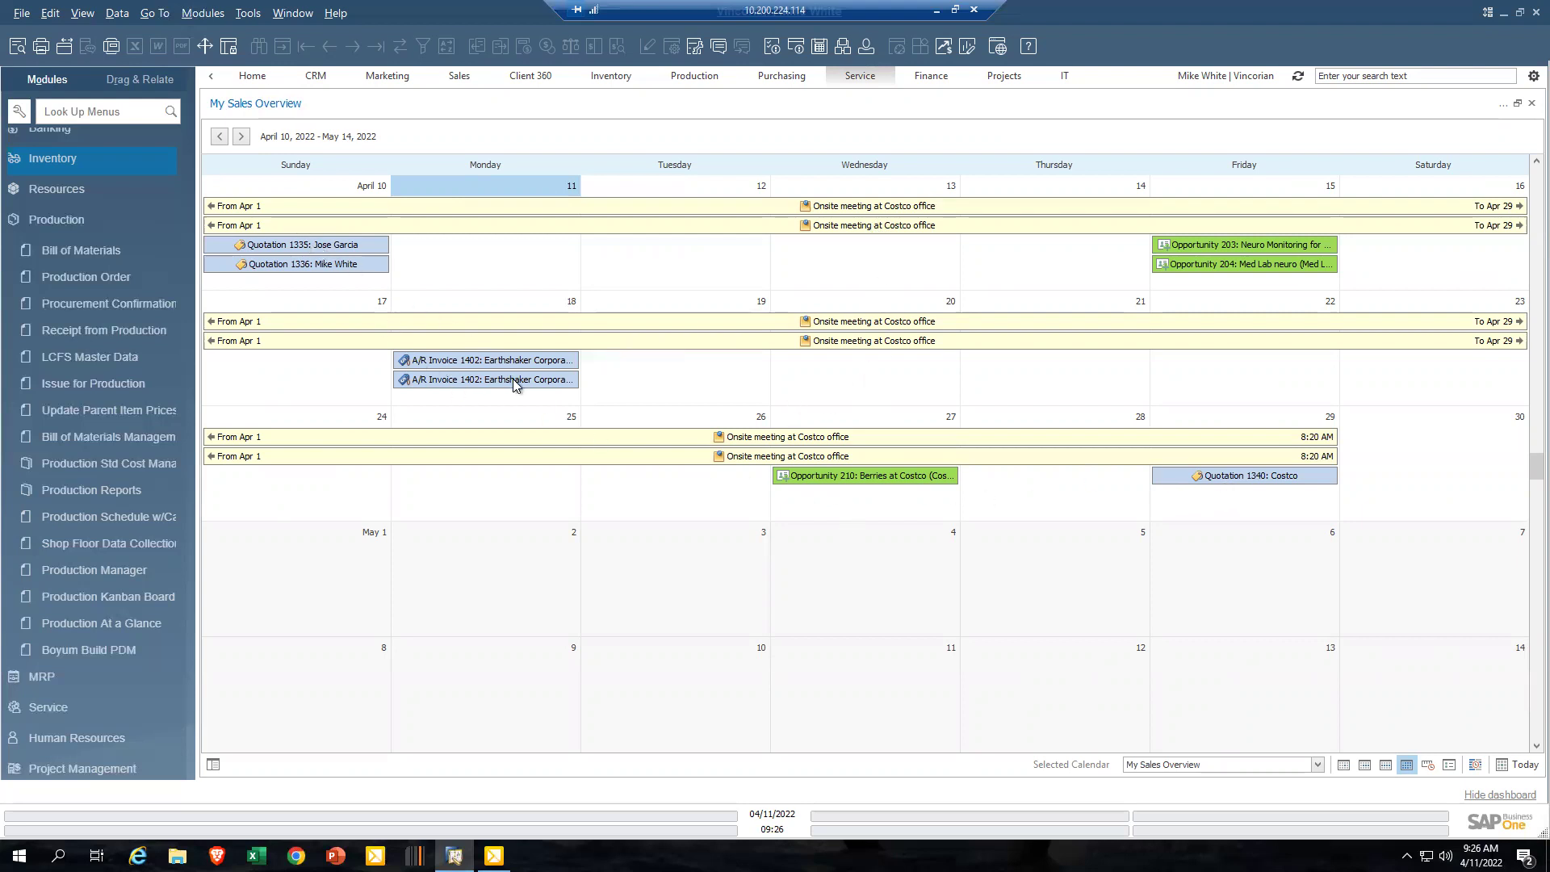
{"action": "left_click", "coordinate": [1319, 765]}
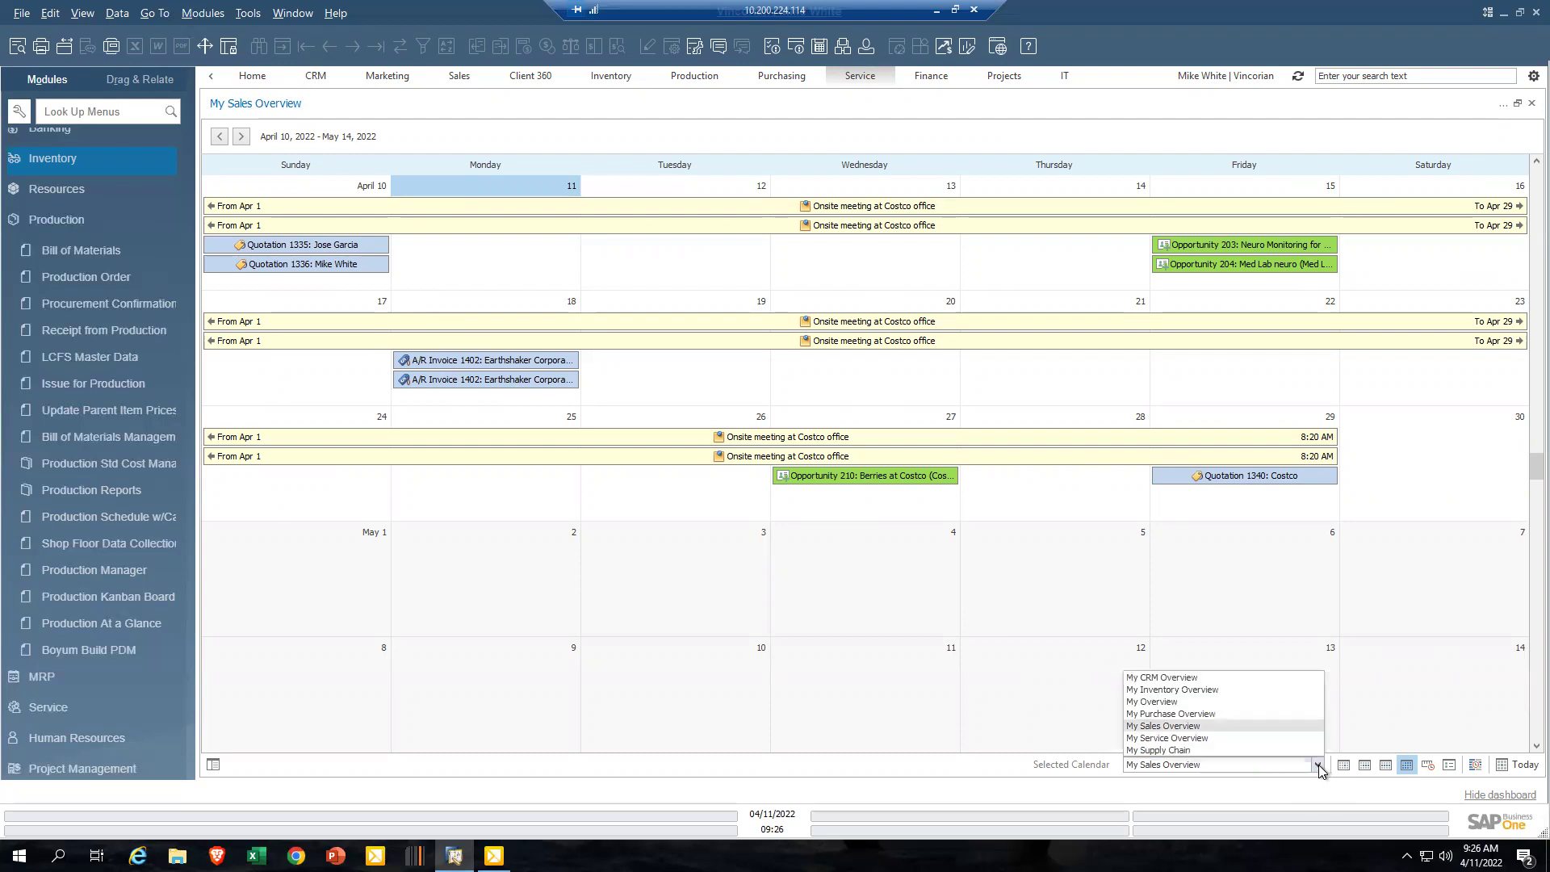
{"action": "left_click", "coordinate": [1178, 750]}
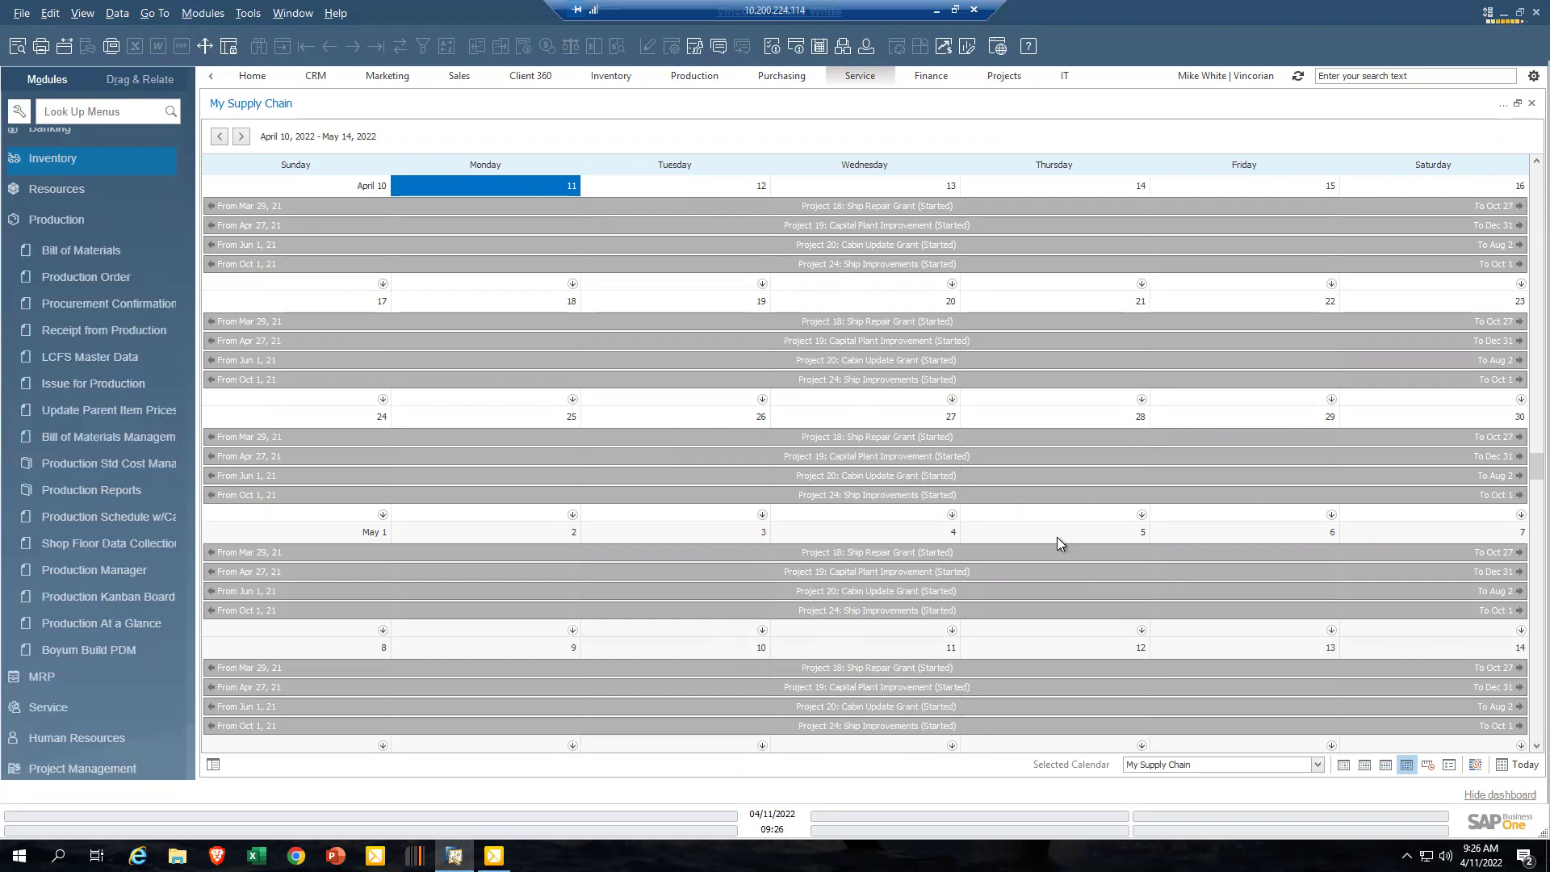
- View the Ship Repair Grant and Capital Plant Improvement project records, and restore the calendar widget to its original size
{"action": "left_click", "coordinate": [1518, 104]}
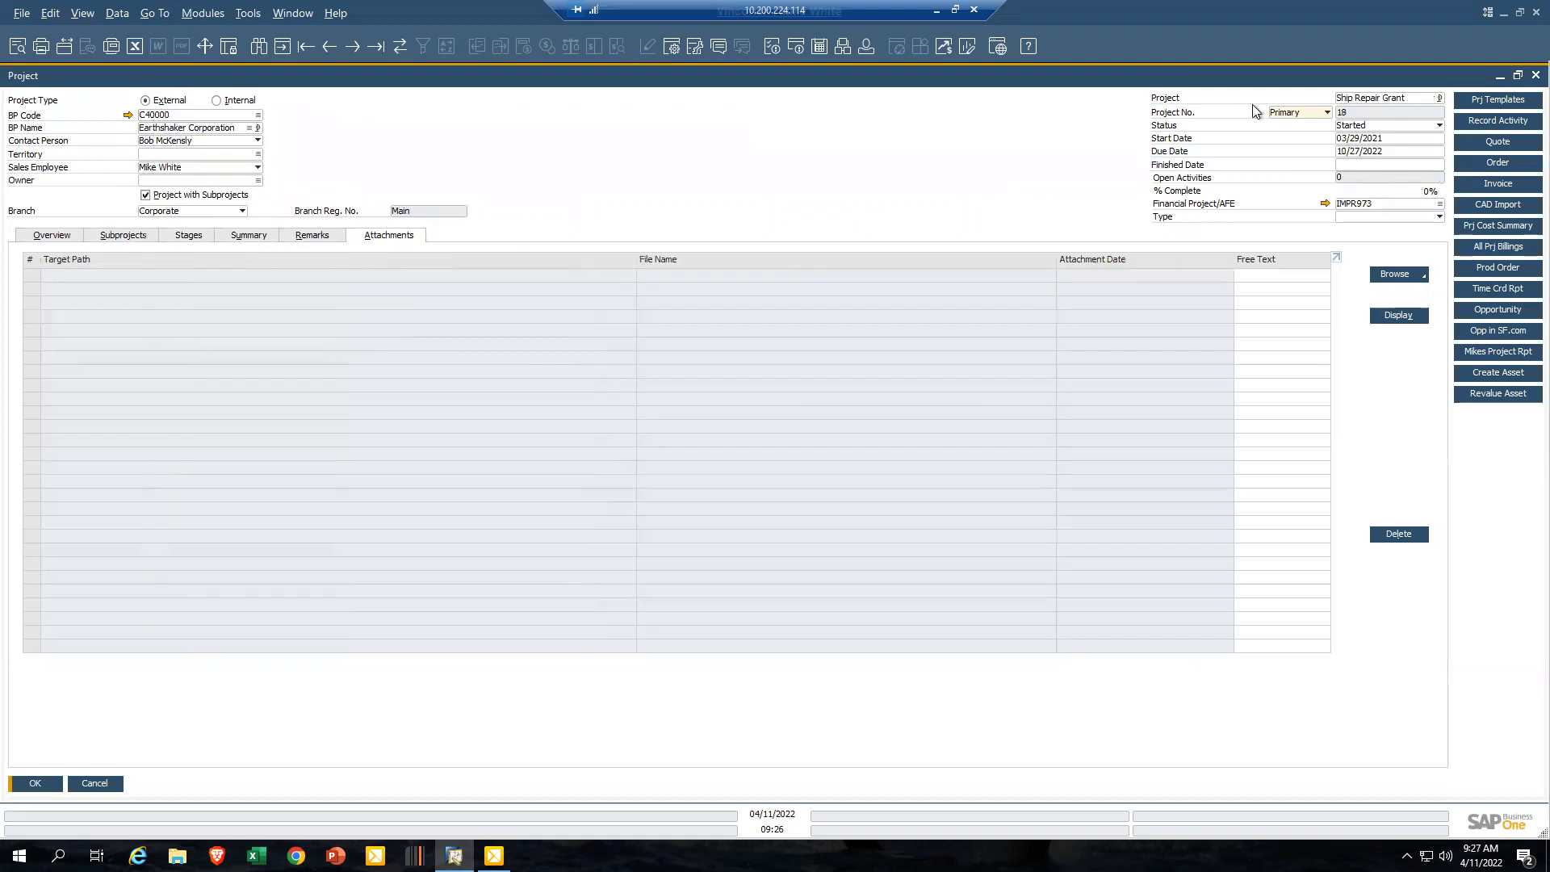
{"action": "left_click", "coordinate": [1519, 77]}
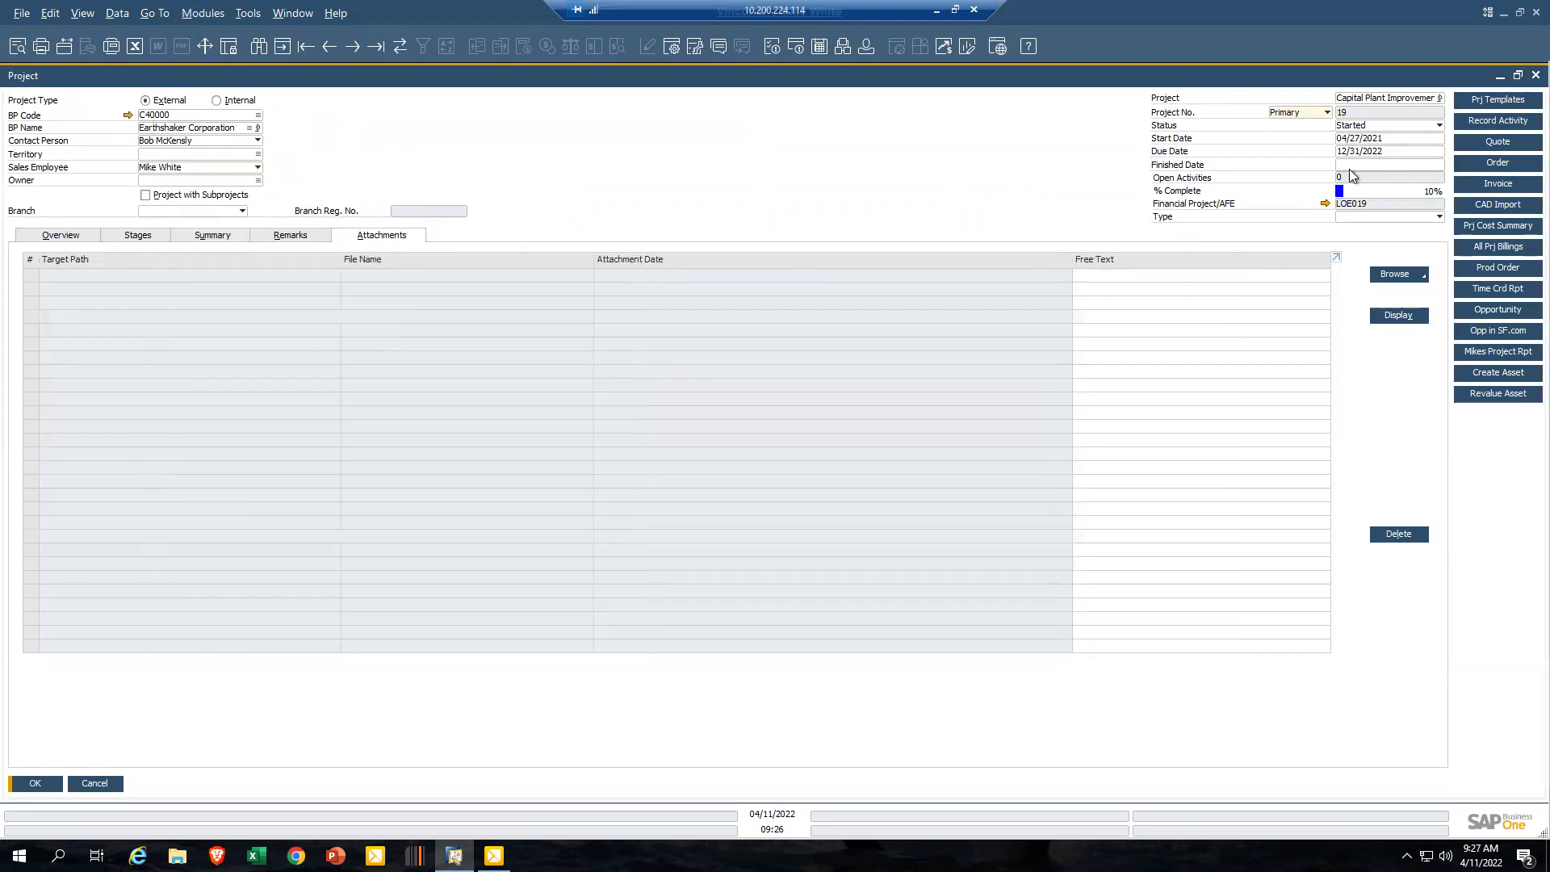
{"action": "left_click", "coordinate": [1520, 78]}
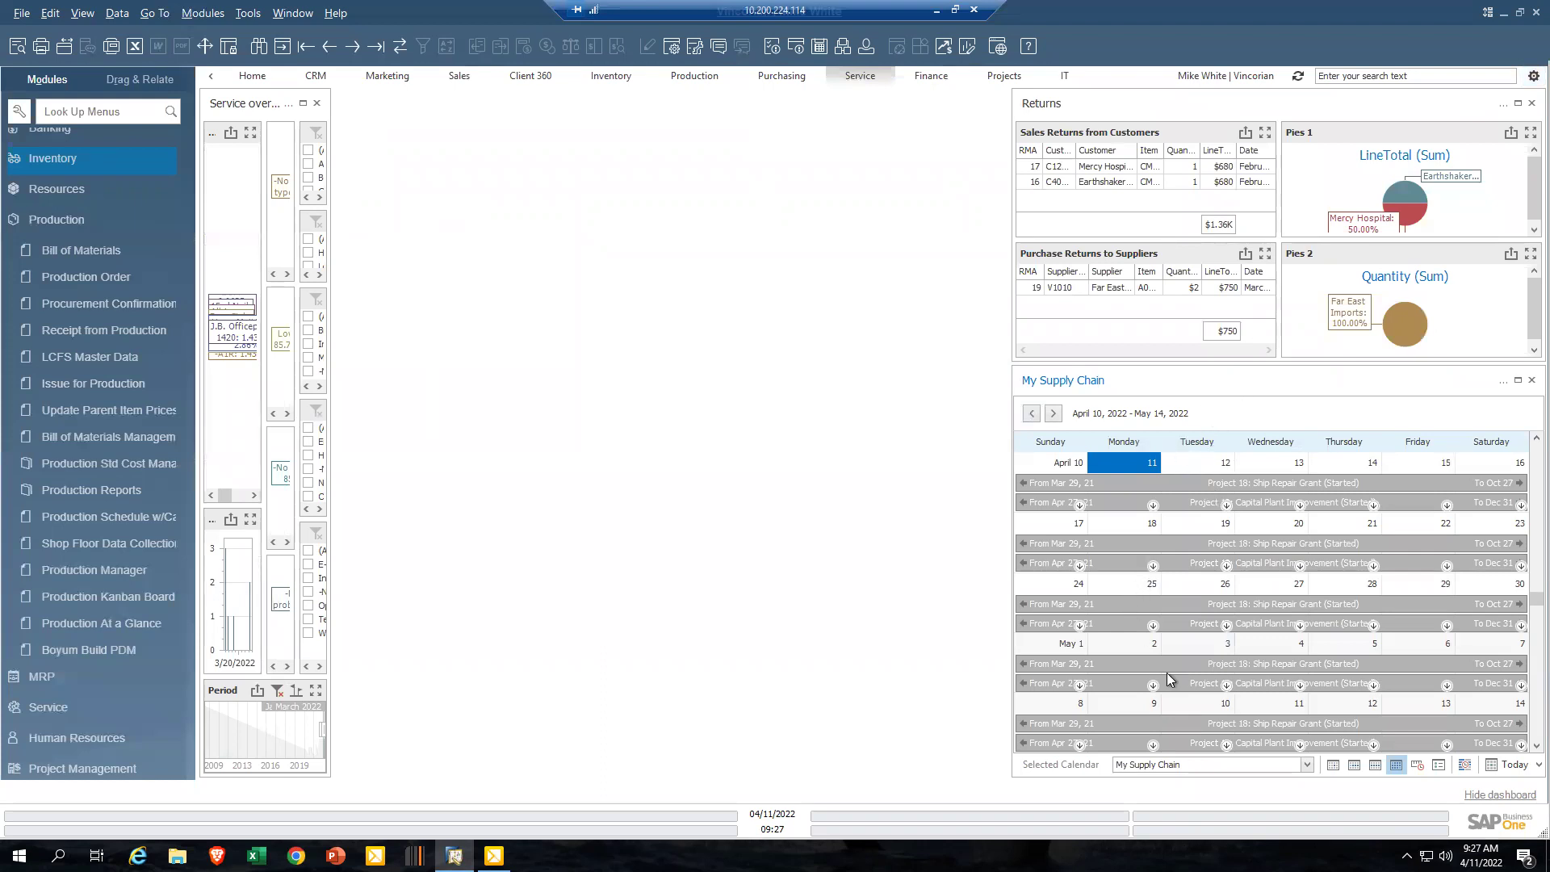
- Preview the My Supply Chain calendar by day, work week and full week, ending on the month view
{"action": "mouse_move", "coordinate": [1013, 579]}
{"action": "left_mouse_down"}
{"action": "mouse_move", "coordinate": [545, 584]}
{"action": "mouse_move", "coordinate": [1066, 590]}
{"action": "mouse_move", "coordinate": [1042, 606]}
{"action": "mouse_move", "coordinate": [1086, 614]}
{"action": "mouse_move", "coordinate": [1013, 583]}
{"action": "left_mouse_up"}
{"action": "left_click", "coordinate": [1329, 763]}
{"action": "left_click", "coordinate": [1354, 764]}
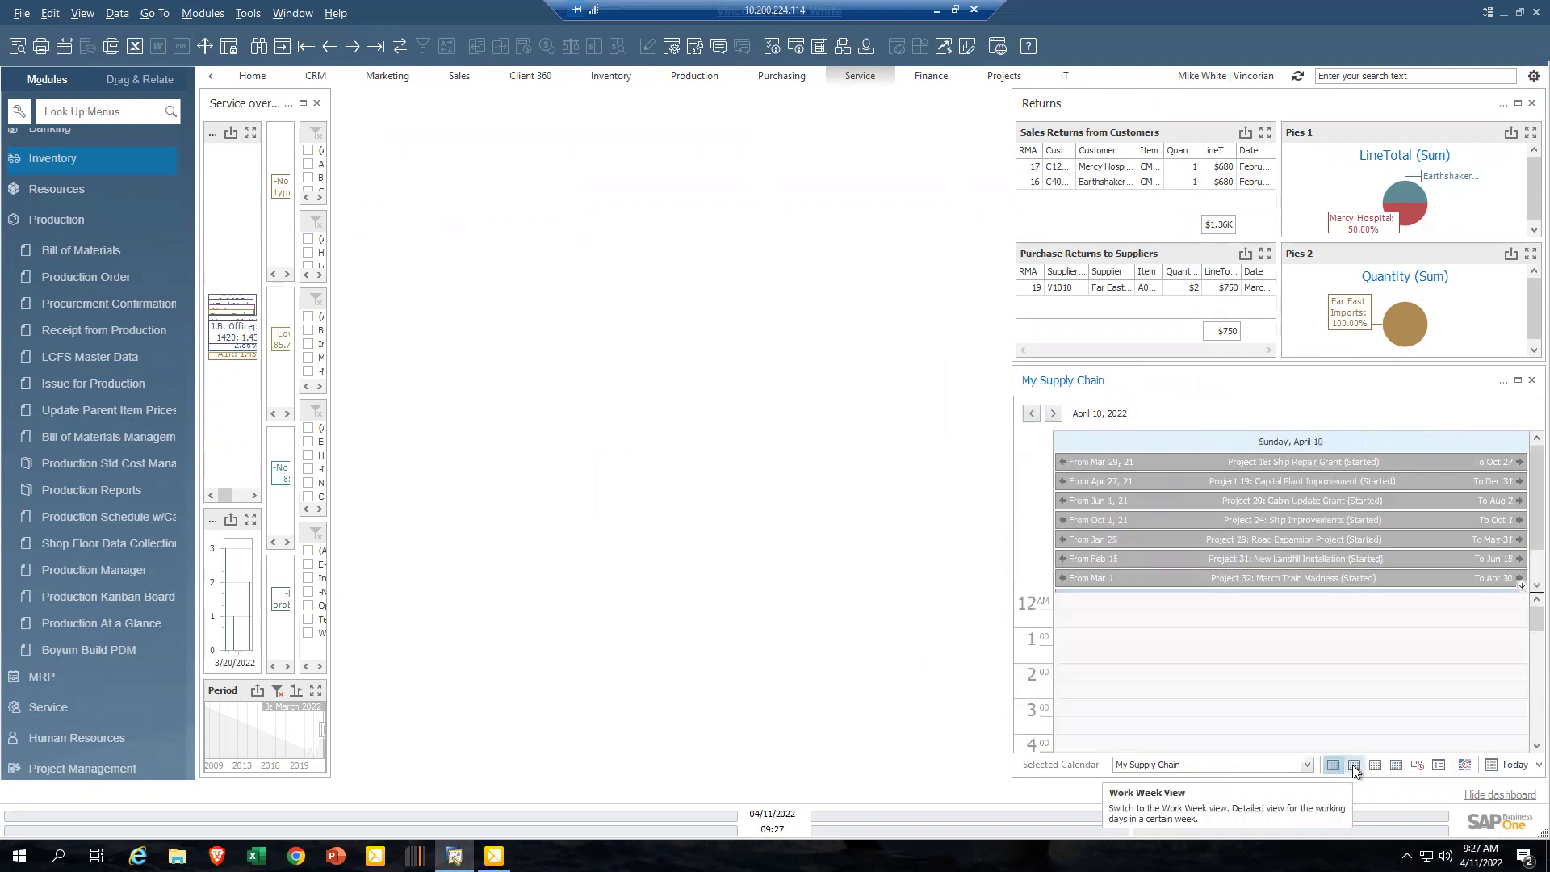
{"action": "left_click", "coordinate": [1376, 767]}
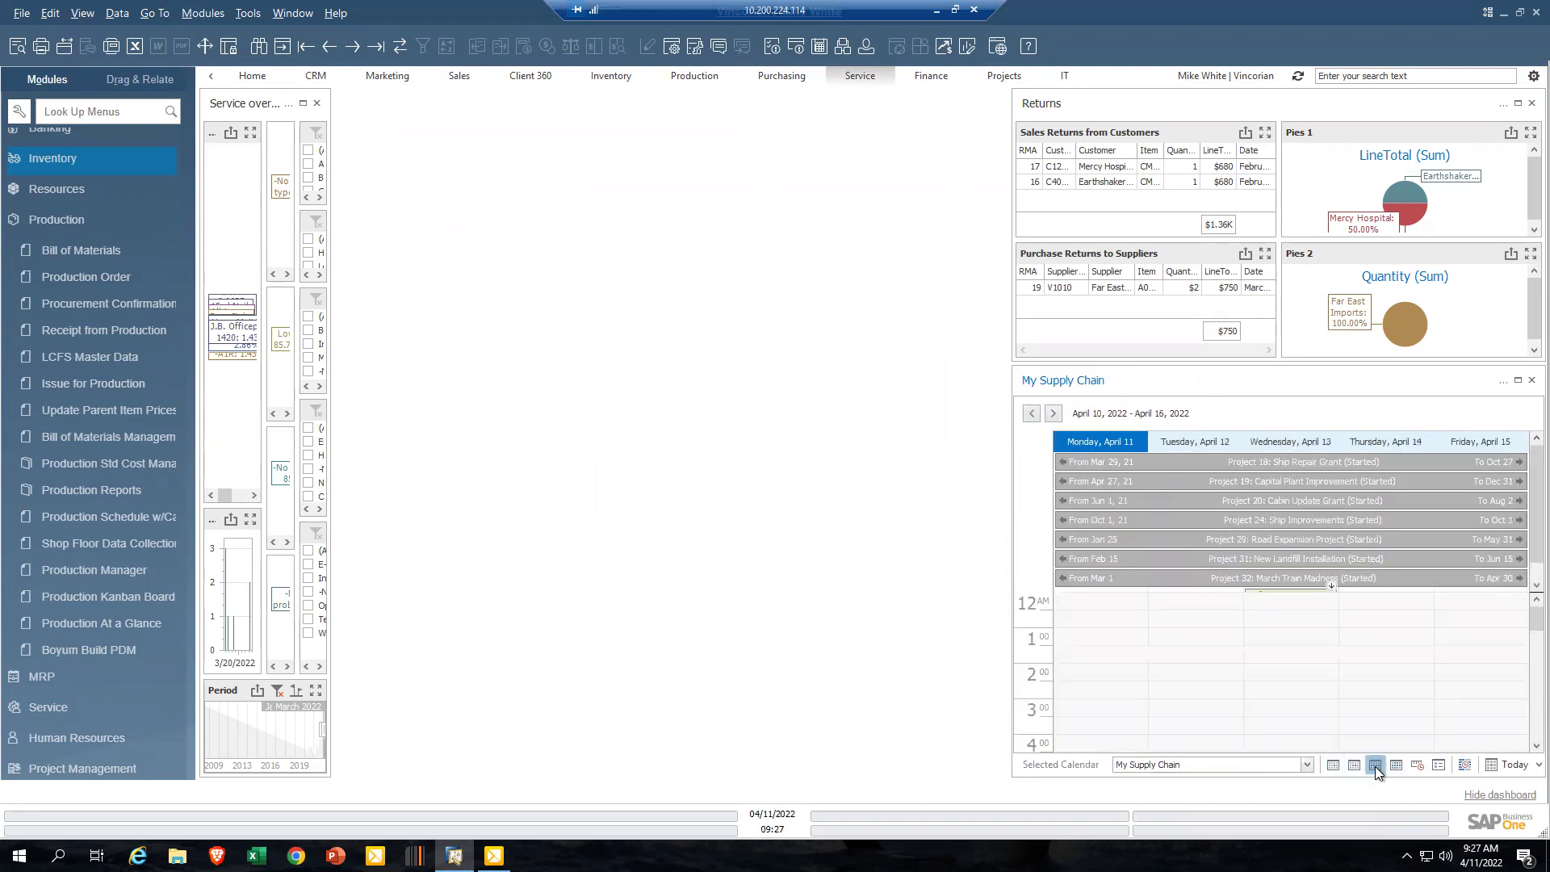
{"action": "left_click", "coordinate": [1396, 764]}
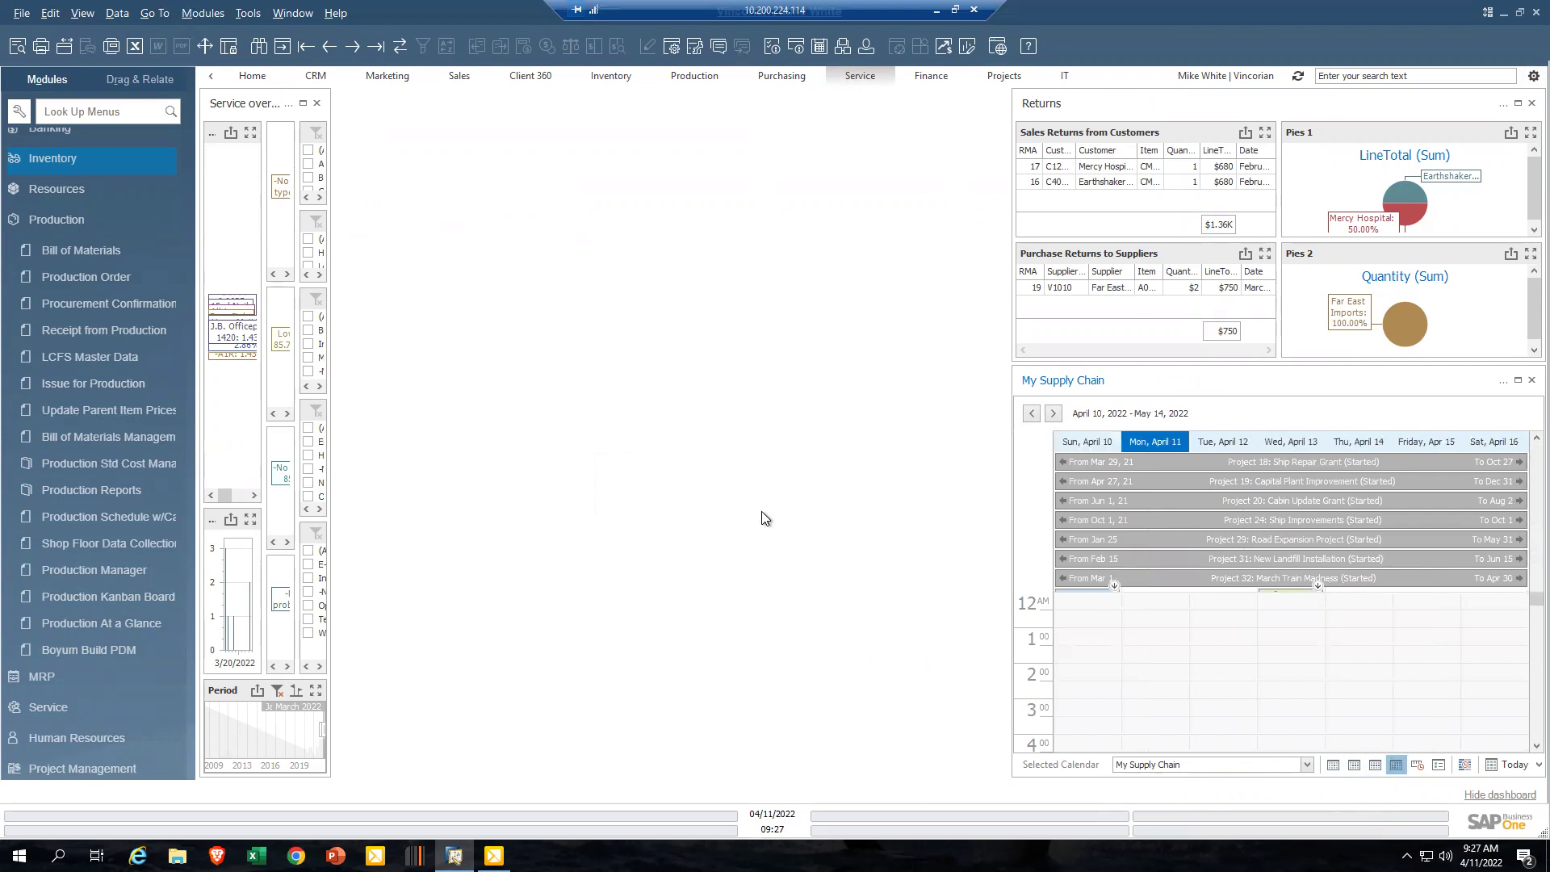
- Add a second Returns dashboard widget to the Service view and enlarge it to fill the empty middle area
{"action": "left_click", "coordinate": [1525, 79]}
{"action": "left_click", "coordinate": [1476, 92]}
{"action": "left_click", "coordinate": [1525, 80]}
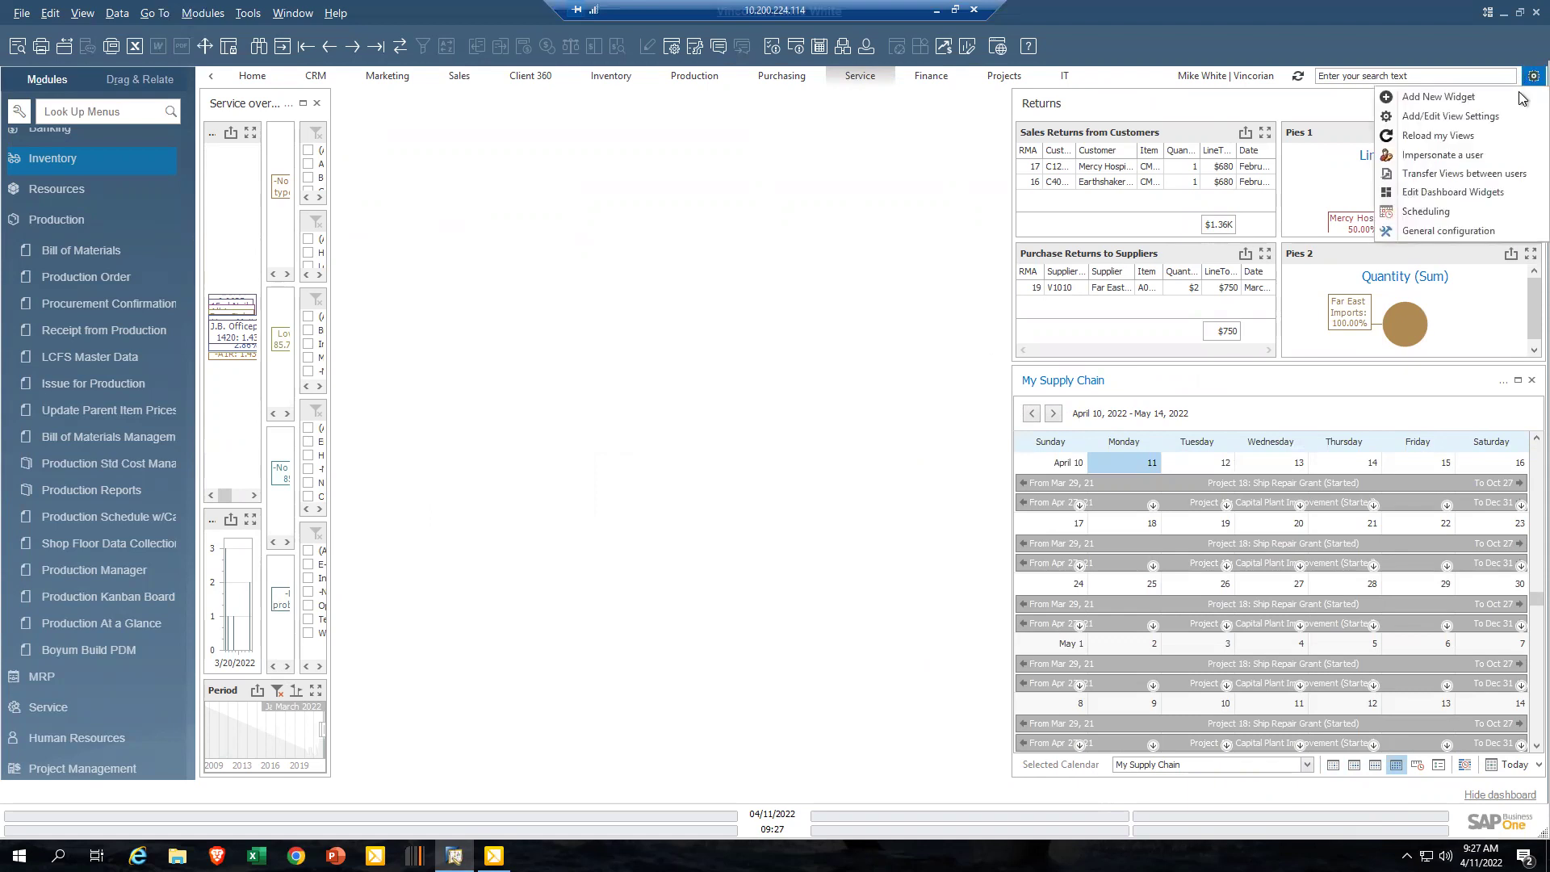
{"action": "left_click", "coordinate": [1504, 94]}
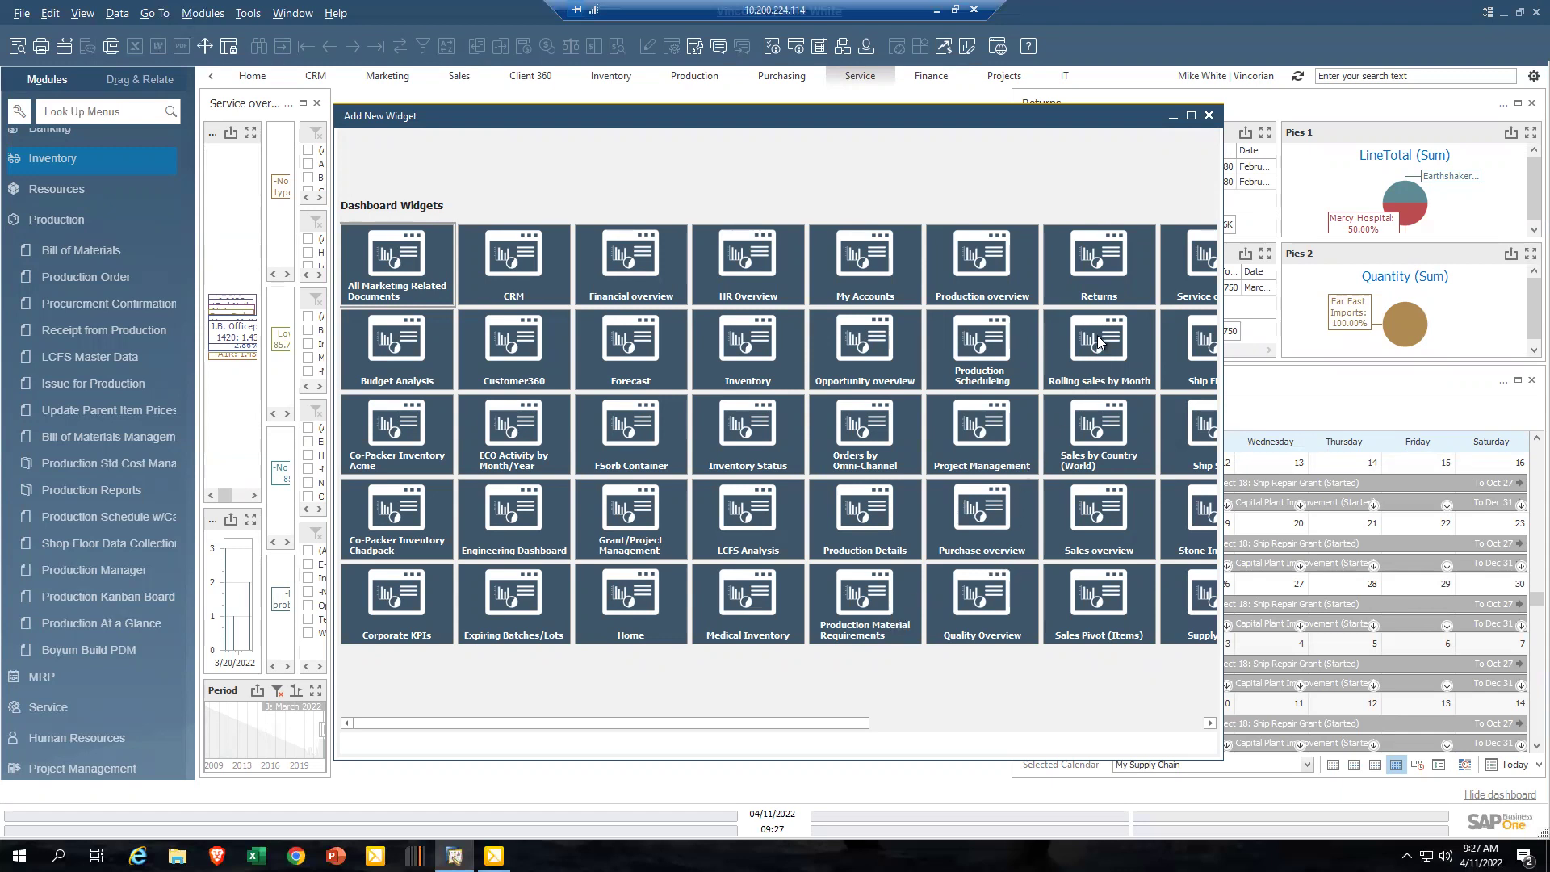
{"action": "double_click", "coordinate": [1101, 263]}
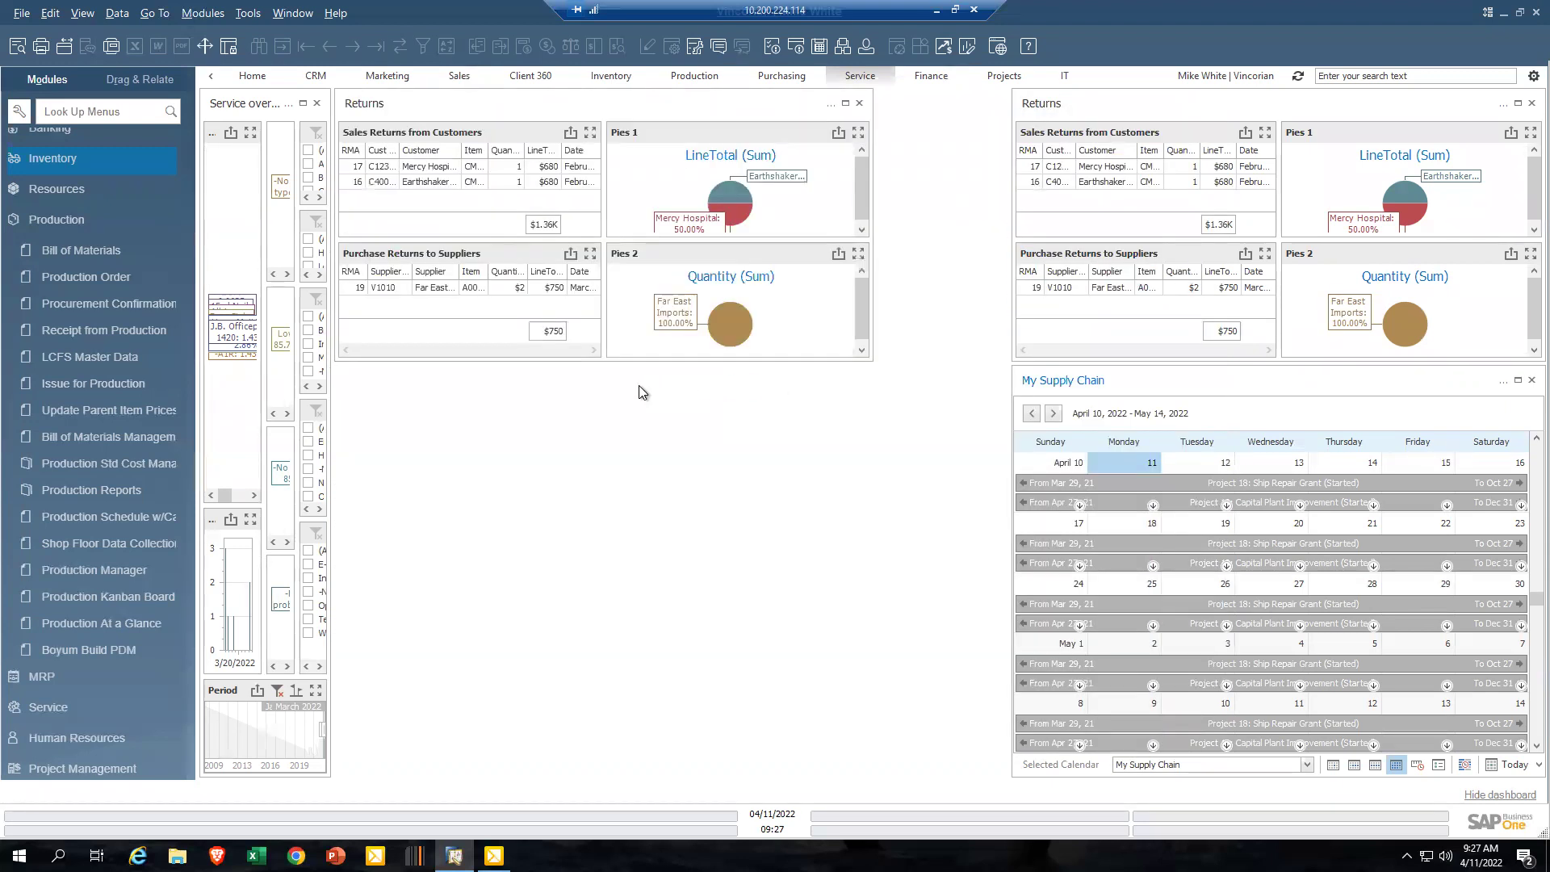
{"action": "left_click_drag", "start_coordinate": [873, 231], "coordinate": [1008, 233]}
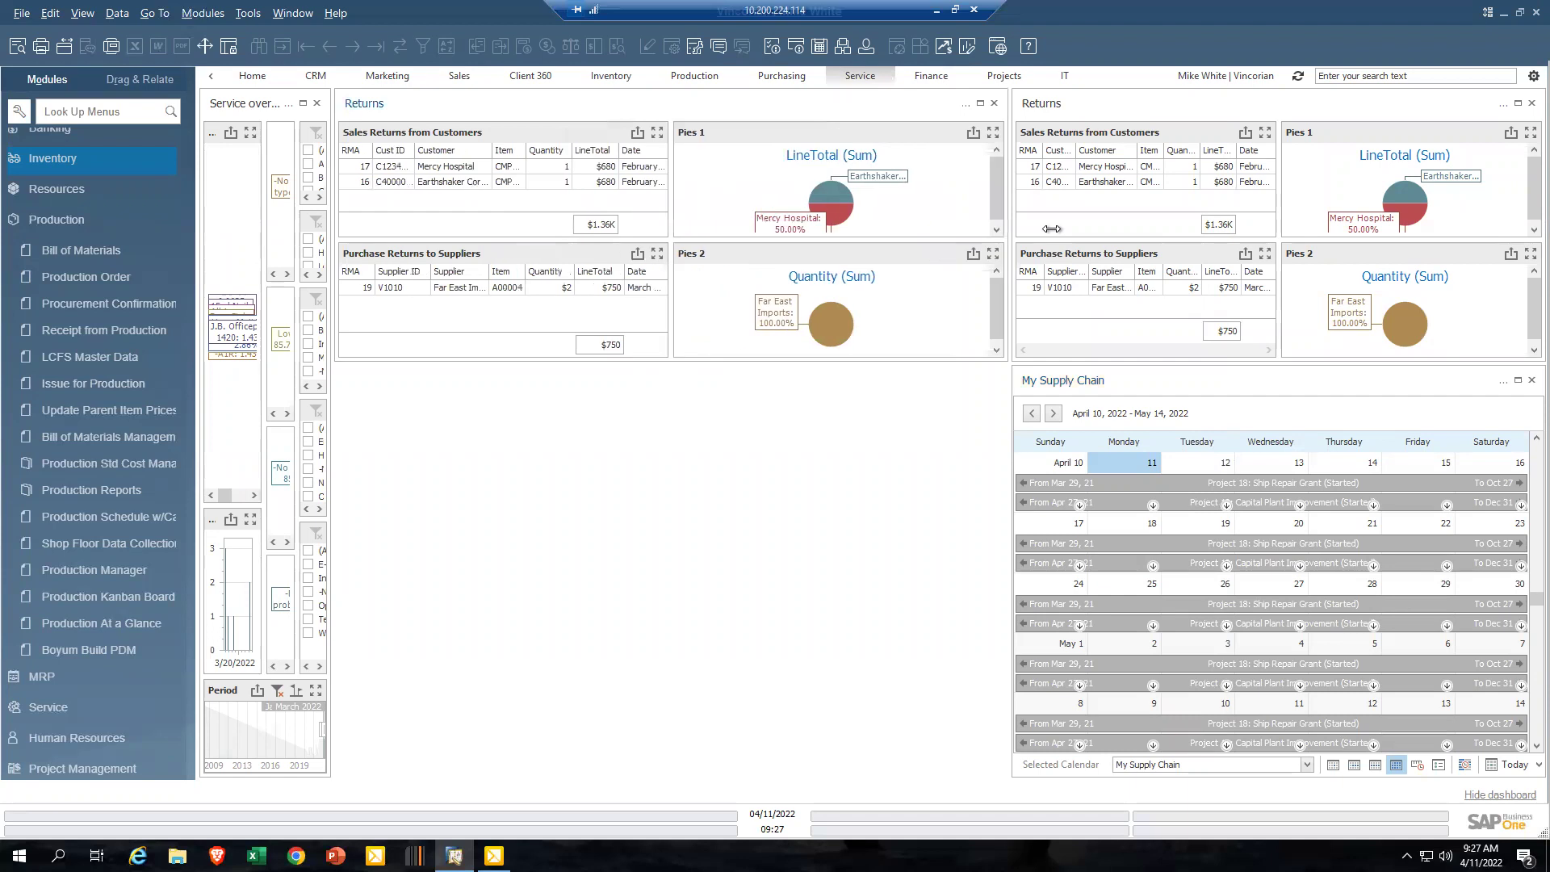
{"action": "left_click_drag", "start_coordinate": [695, 362], "coordinate": [692, 775]}
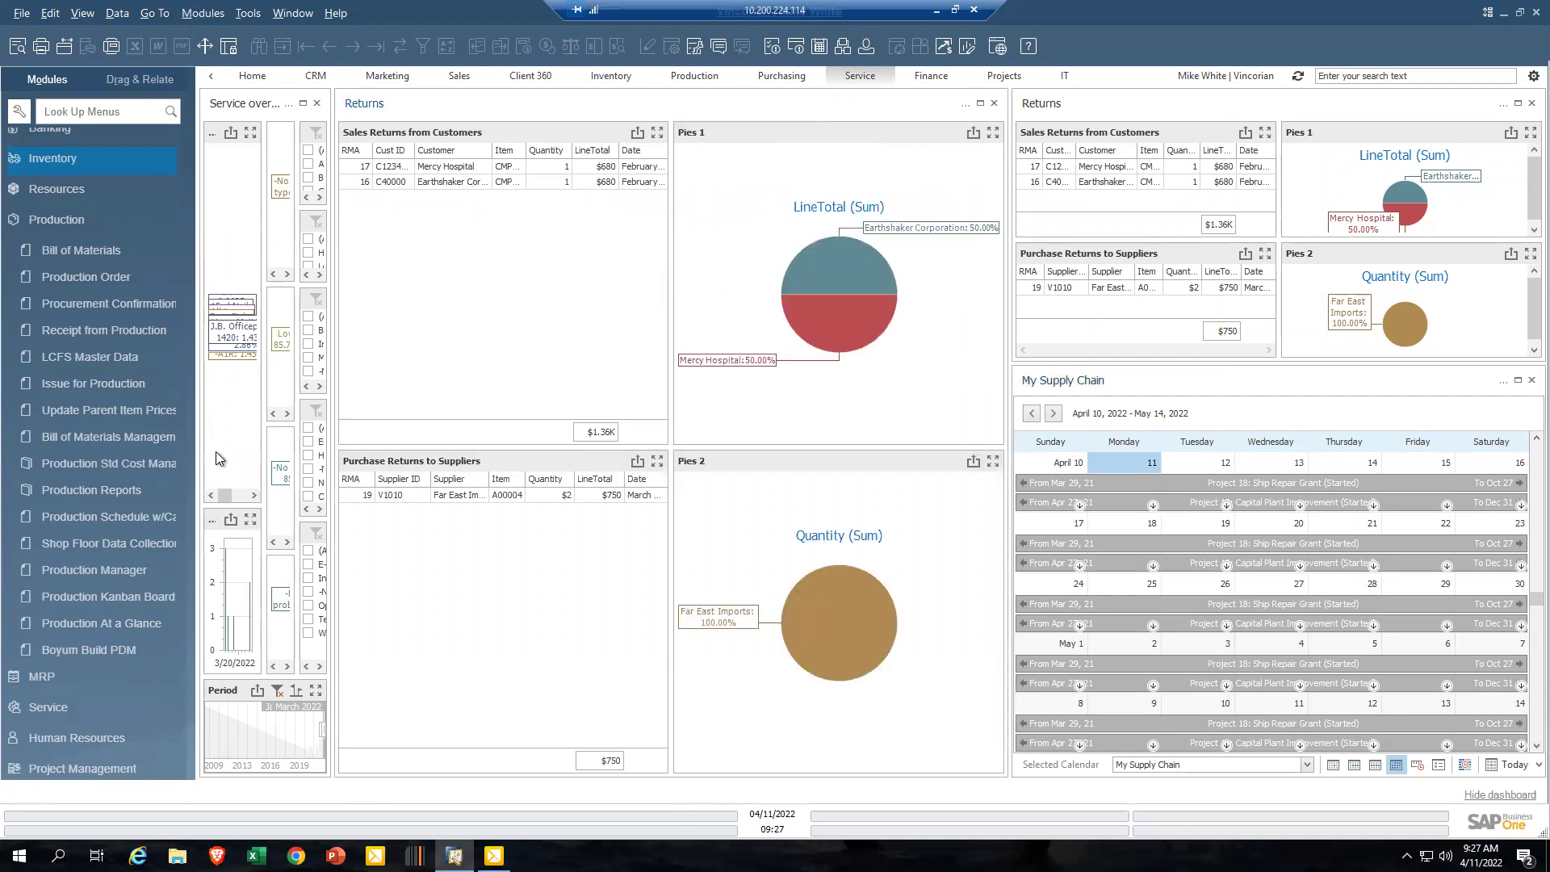
- Remove the added Returns widget and widen the Service overview widget until it reaches the original Returns widget
{"action": "left_click", "coordinate": [994, 103]}
{"action": "left_click", "coordinate": [800, 484]}
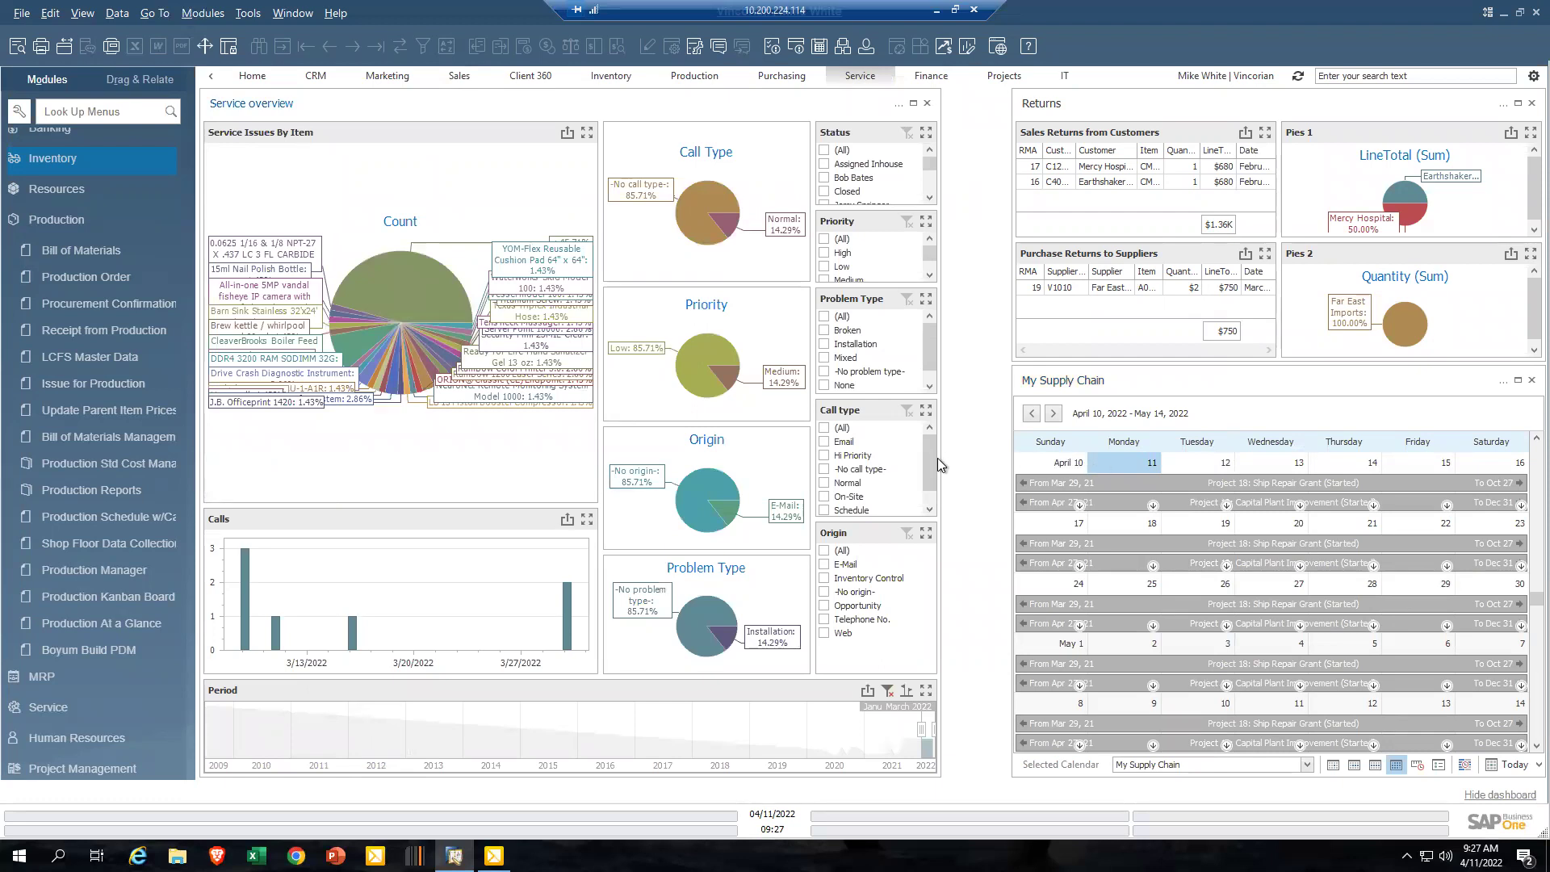
{"action": "left_click_drag", "start_coordinate": [938, 457], "coordinate": [1045, 459]}
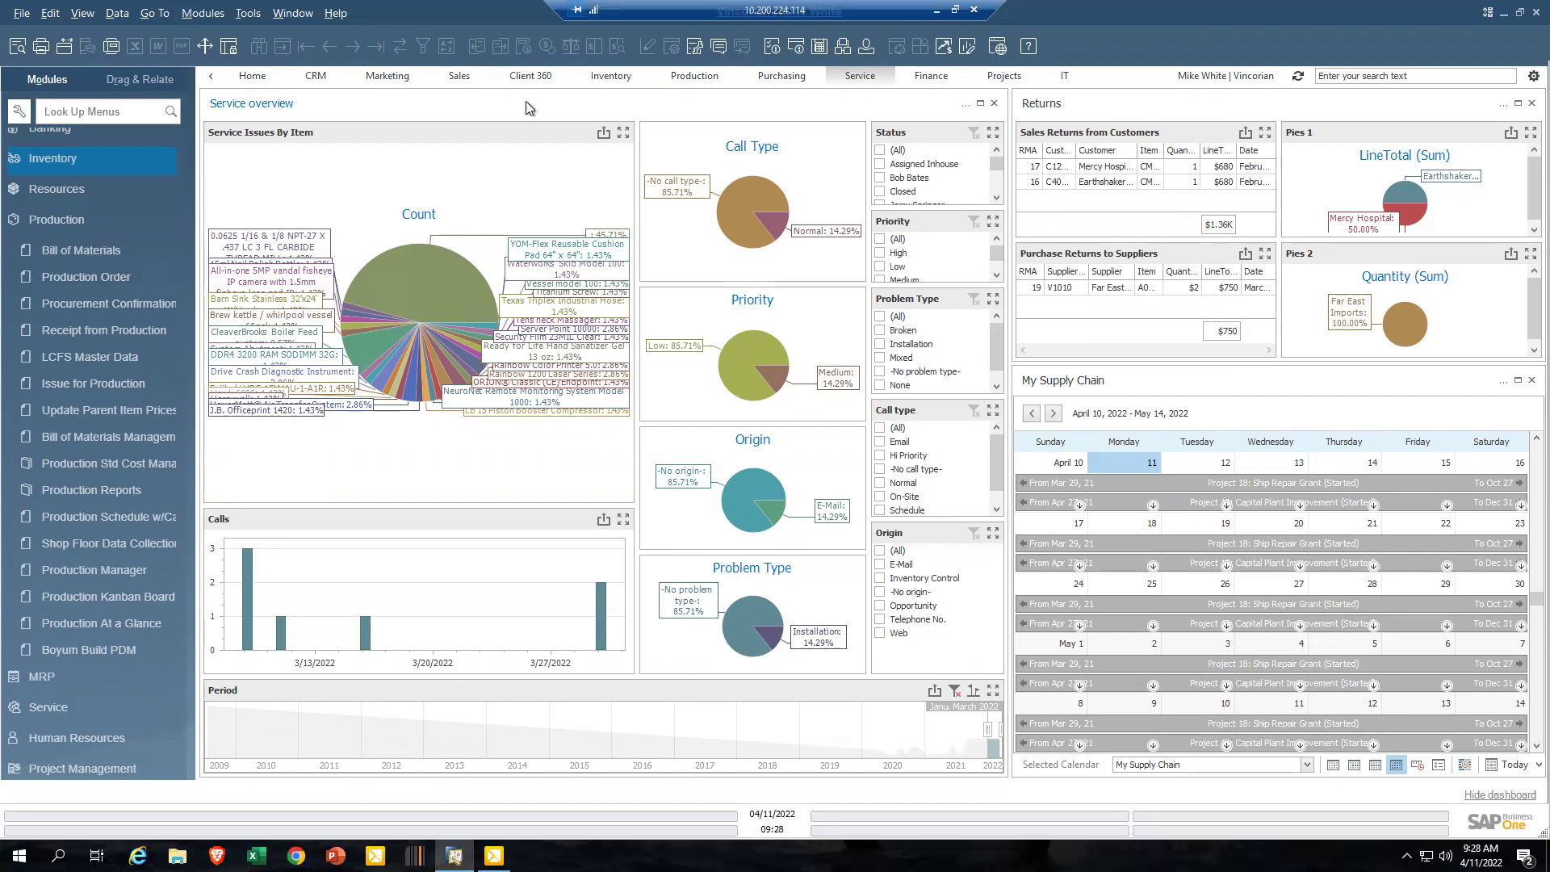
- Look through the Home and Sales views, and inspect the DME Blend 100 item record from the Open Order to Forecast grid
{"action": "left_click", "coordinate": [253, 78]}
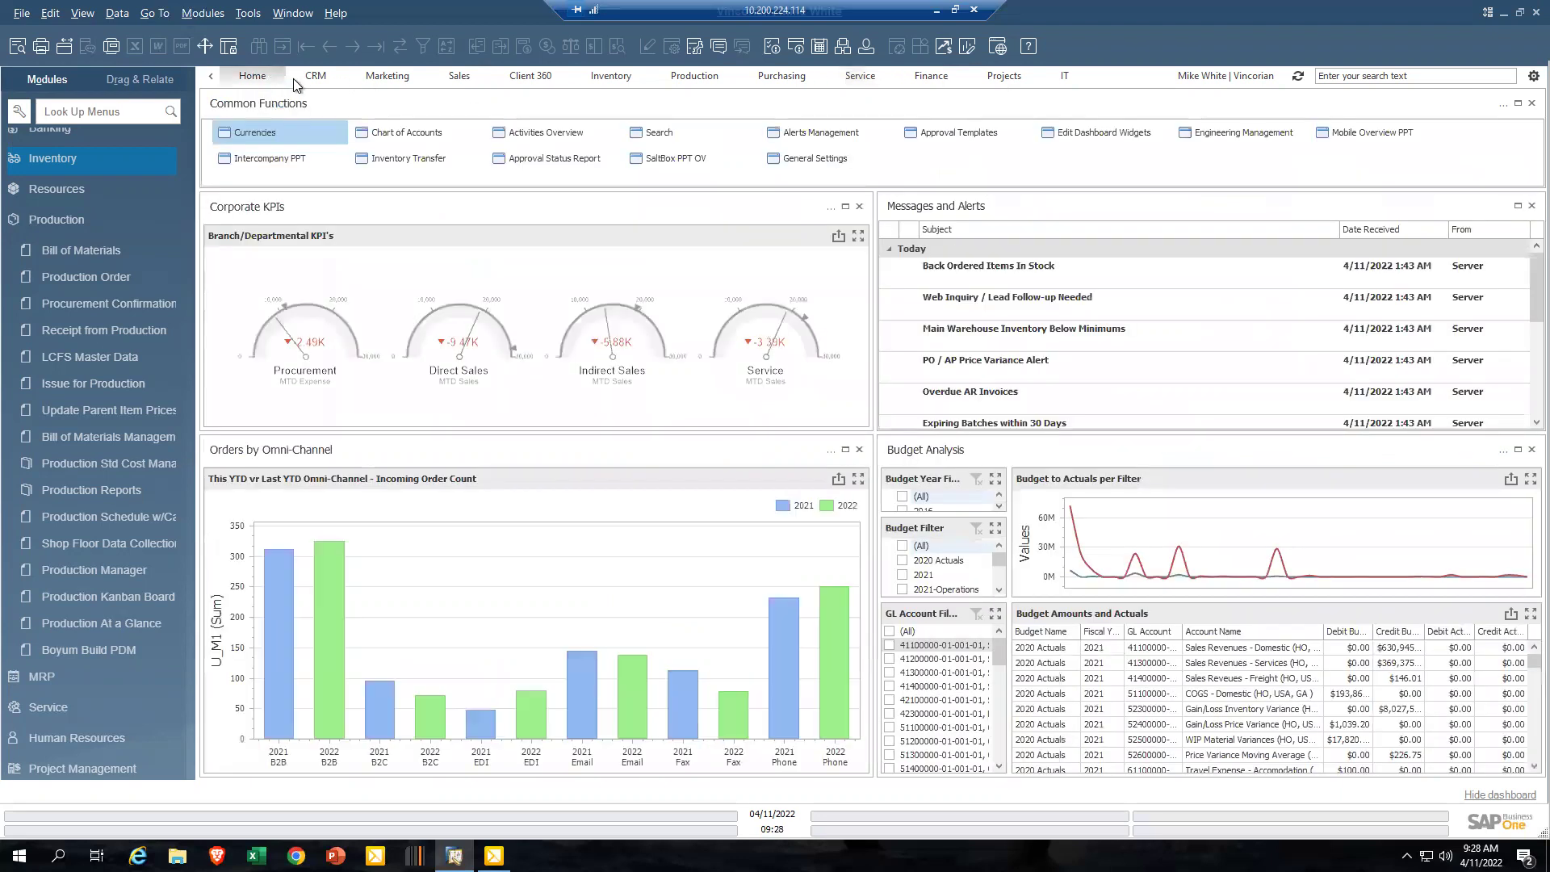
{"action": "left_click", "coordinate": [457, 77]}
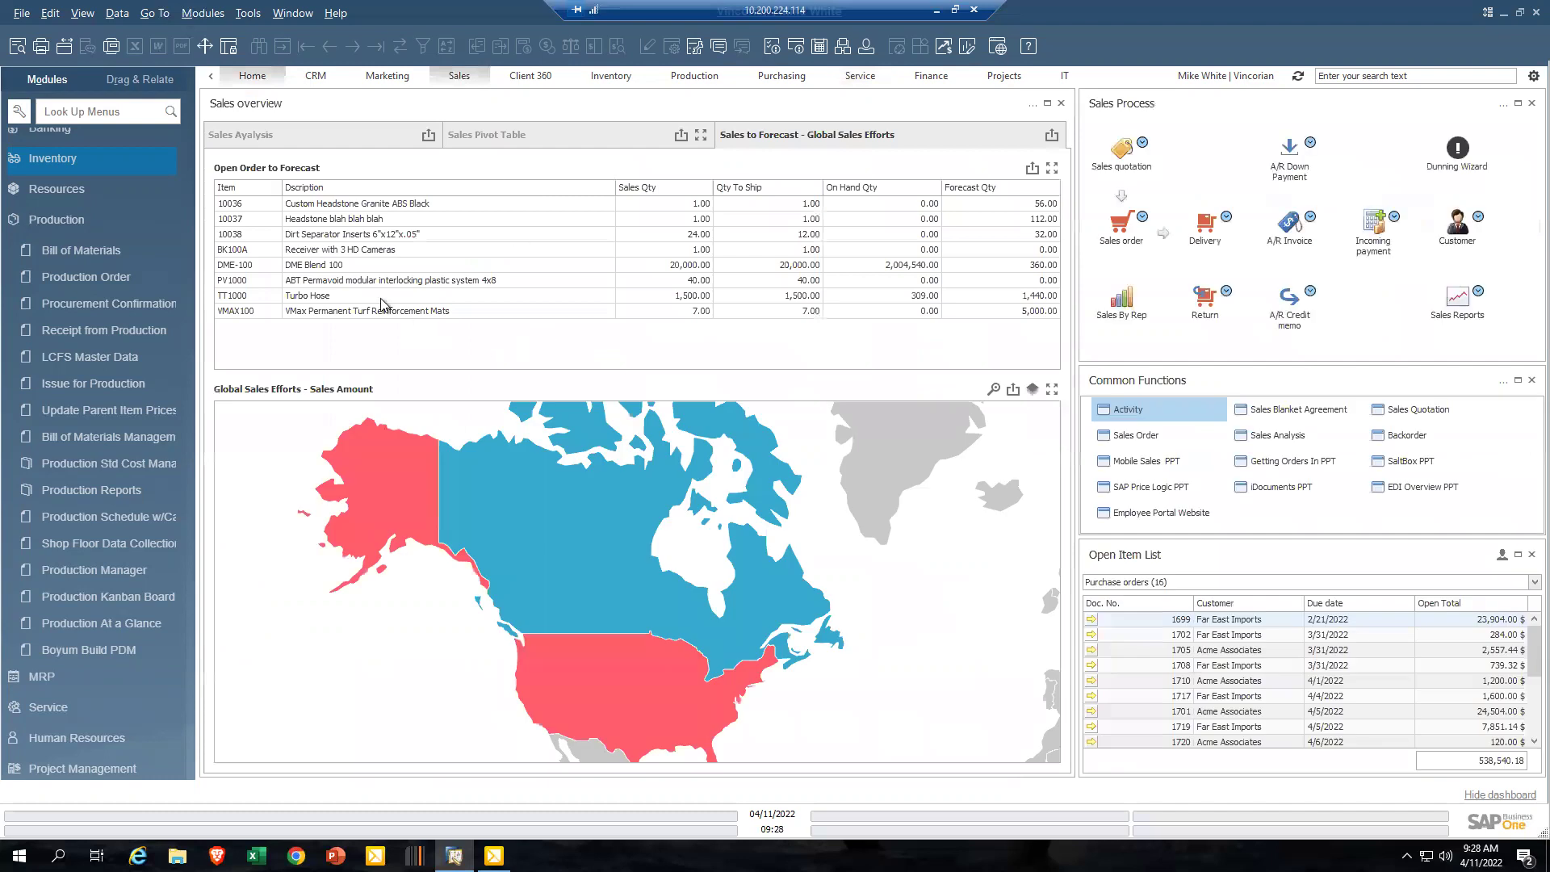
{"action": "left_click", "coordinate": [338, 265]}
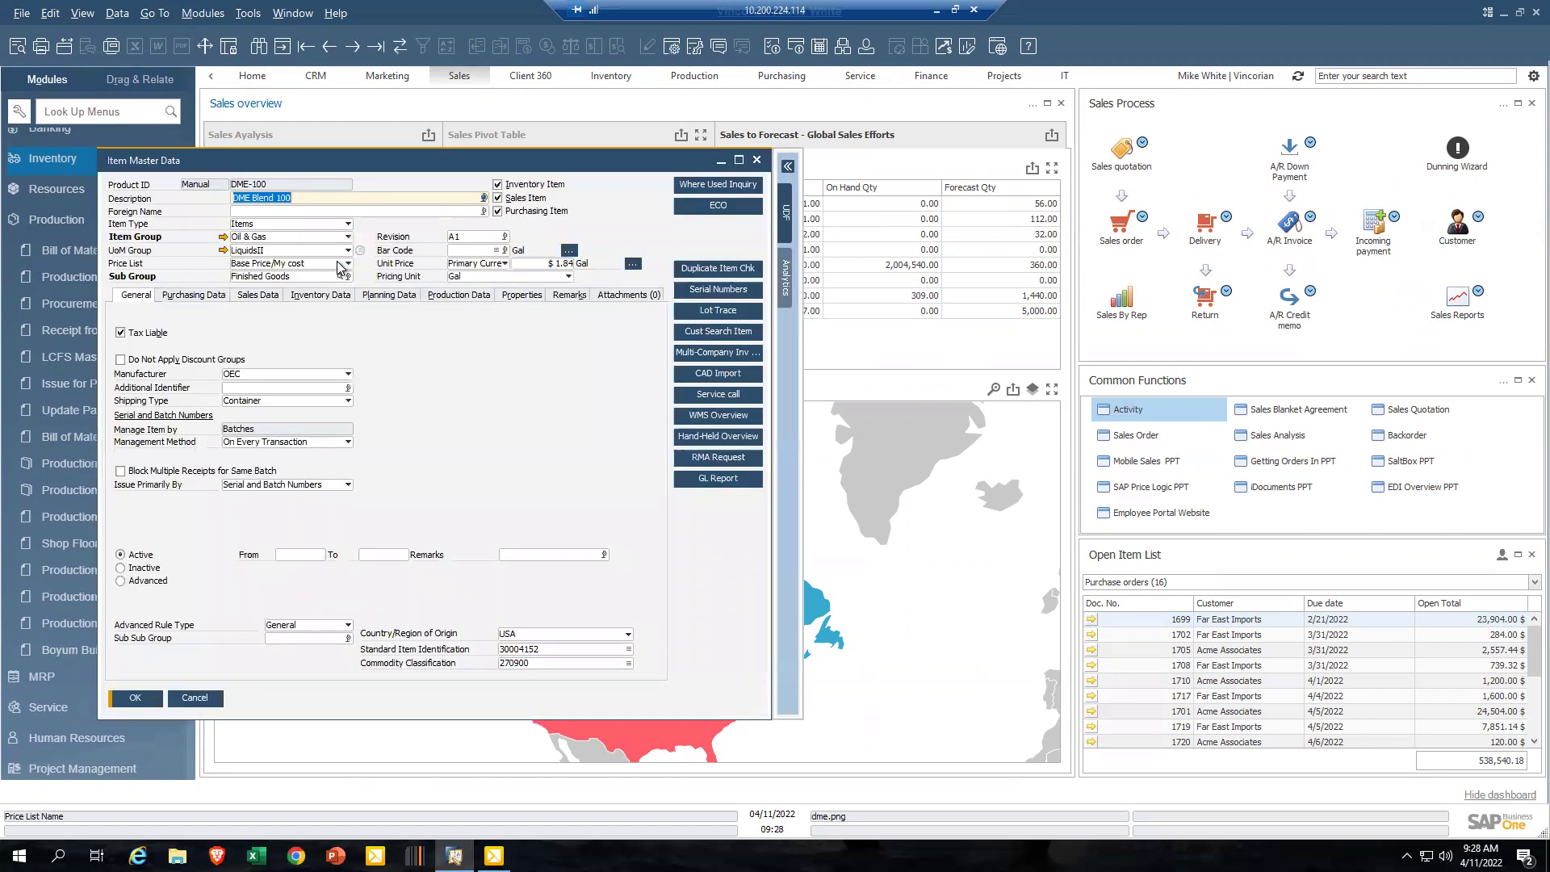
{"action": "left_click", "coordinate": [757, 161]}
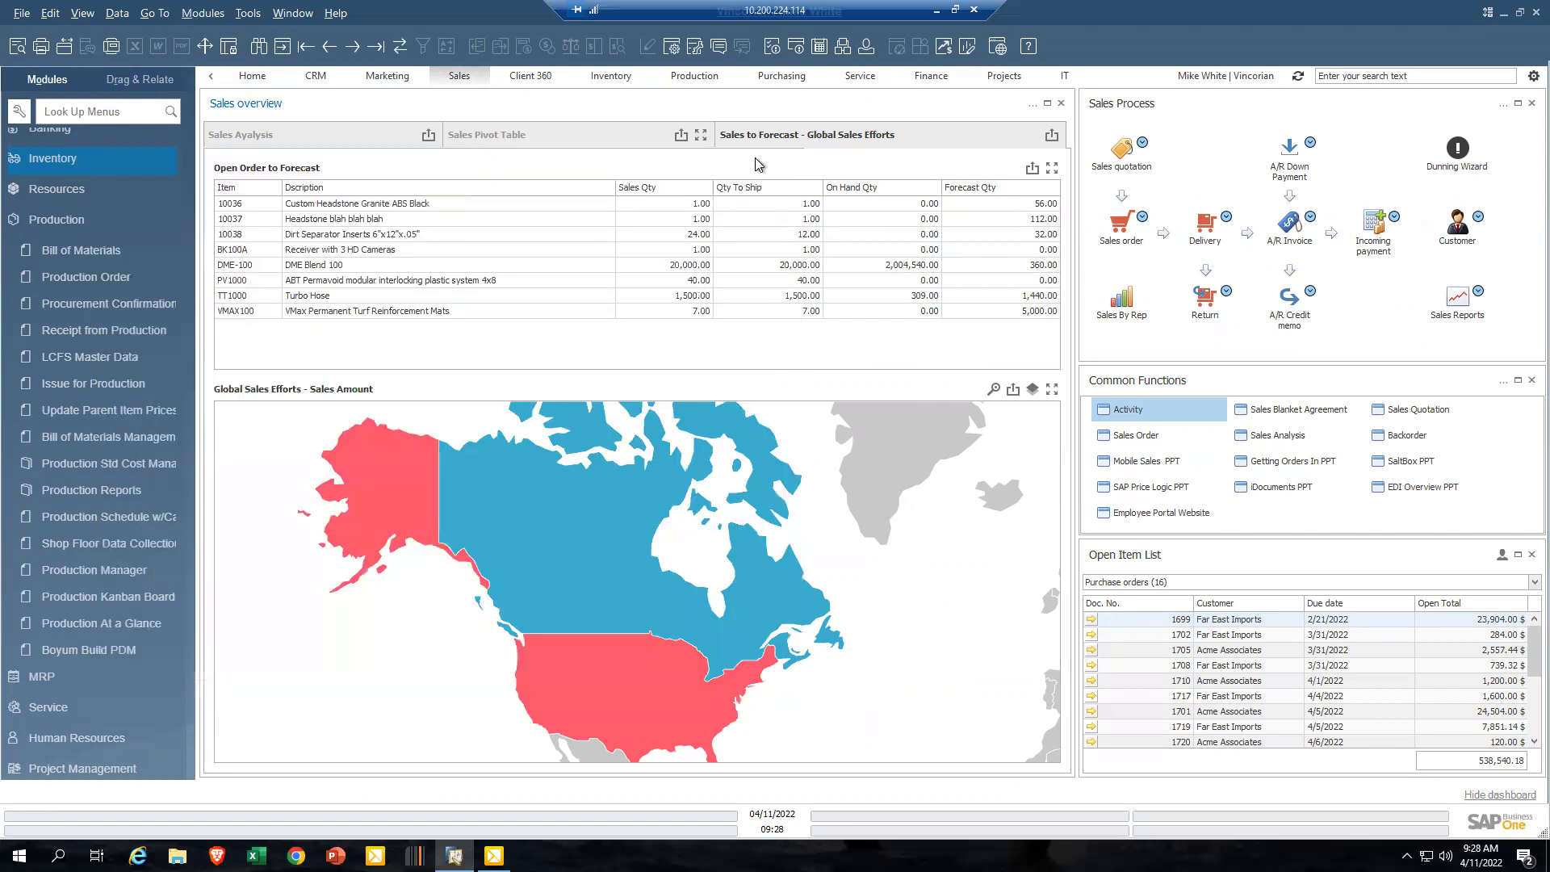
- Switch the Sales overview widget to its Sales Ayalysis page
{"action": "left_click", "coordinate": [298, 130]}
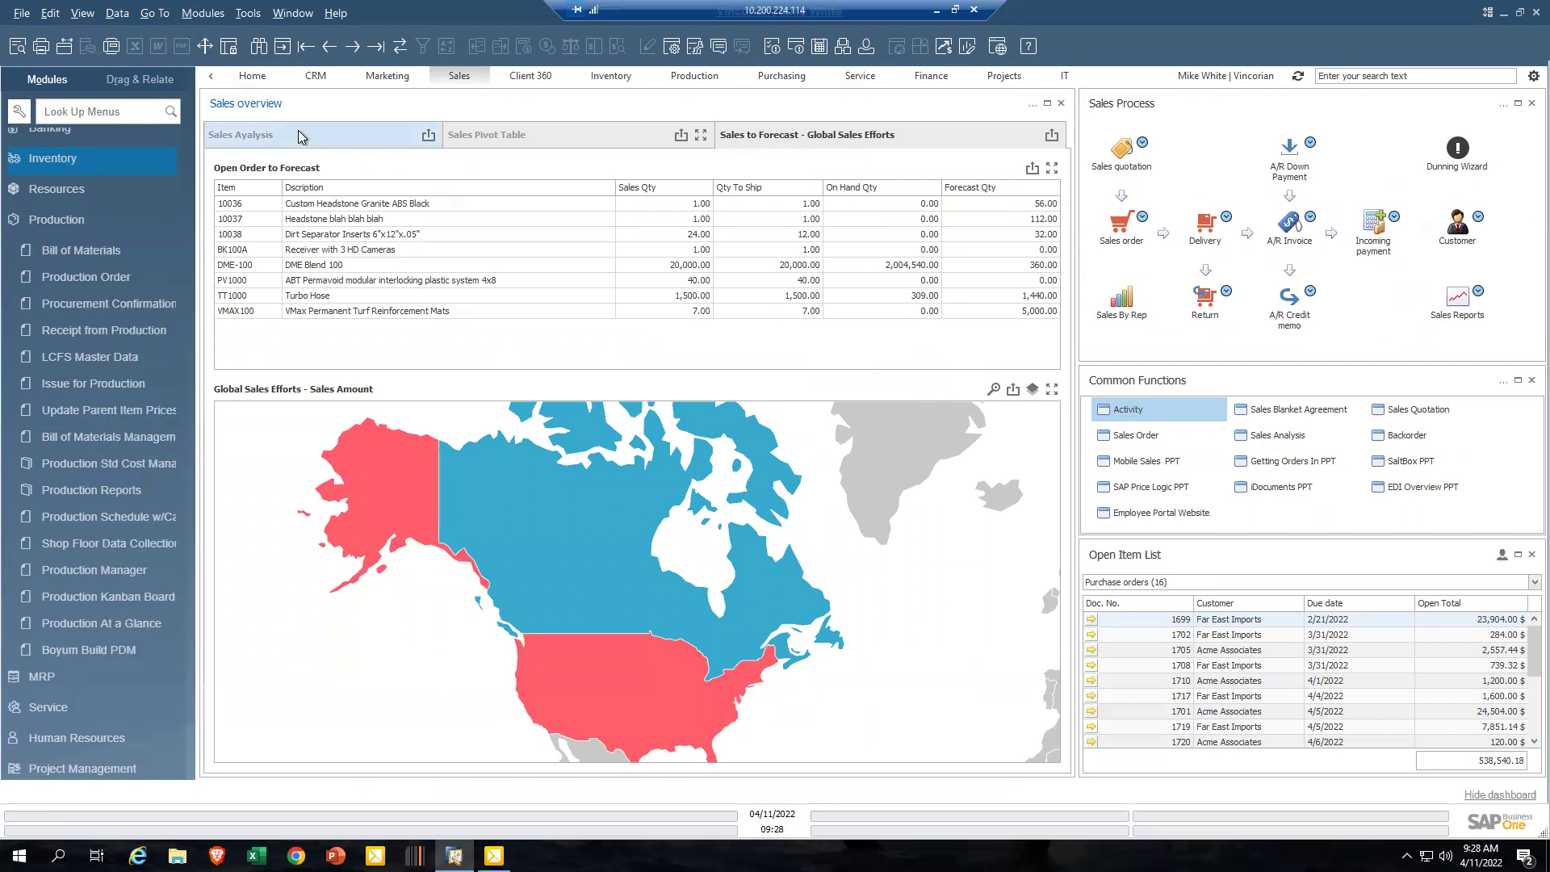